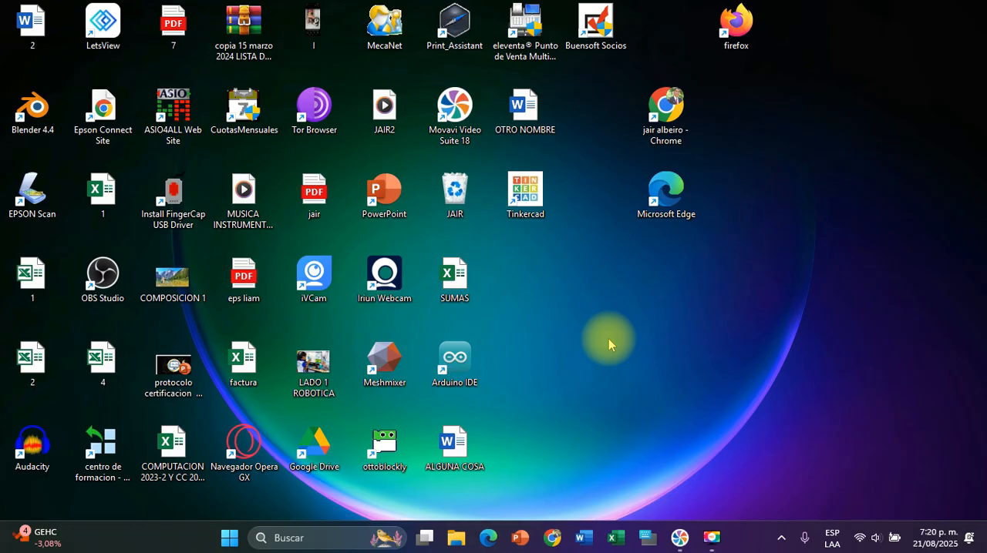
# Switch to Chrome and close the blog, Drive and Blogger tabs so only the Gmail tab is left
pyautogui.click(552, 538)
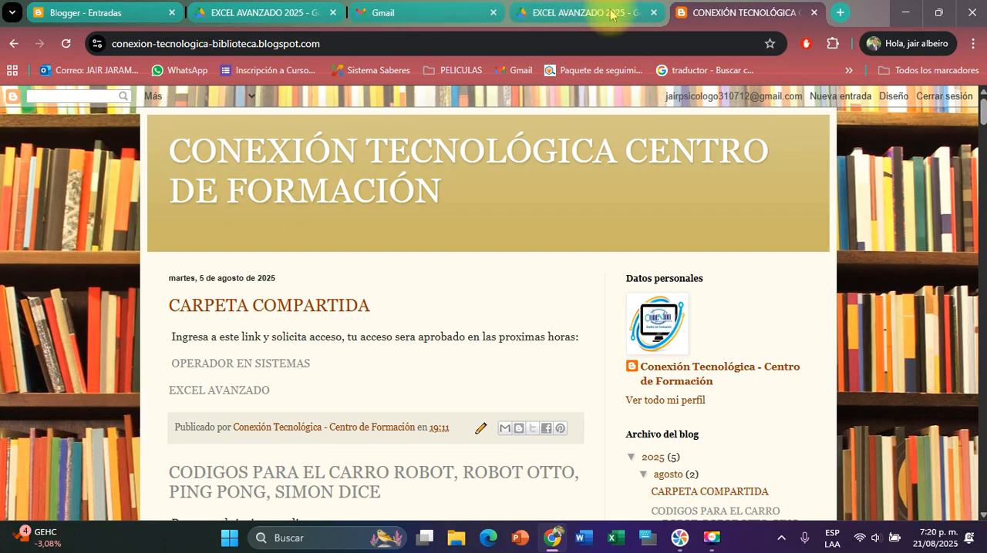
pyautogui.click(652, 13)
pyautogui.click(652, 13)
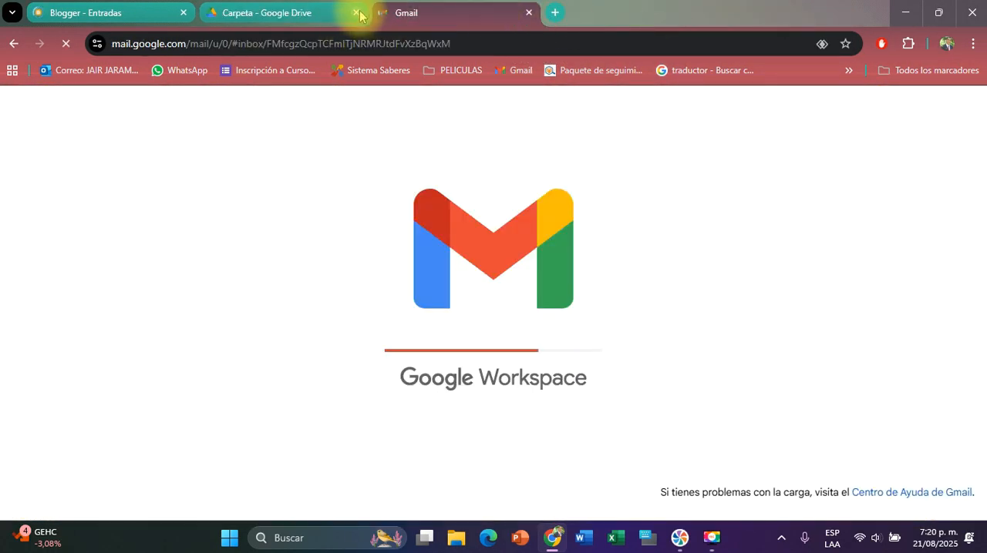
pyautogui.click(357, 14)
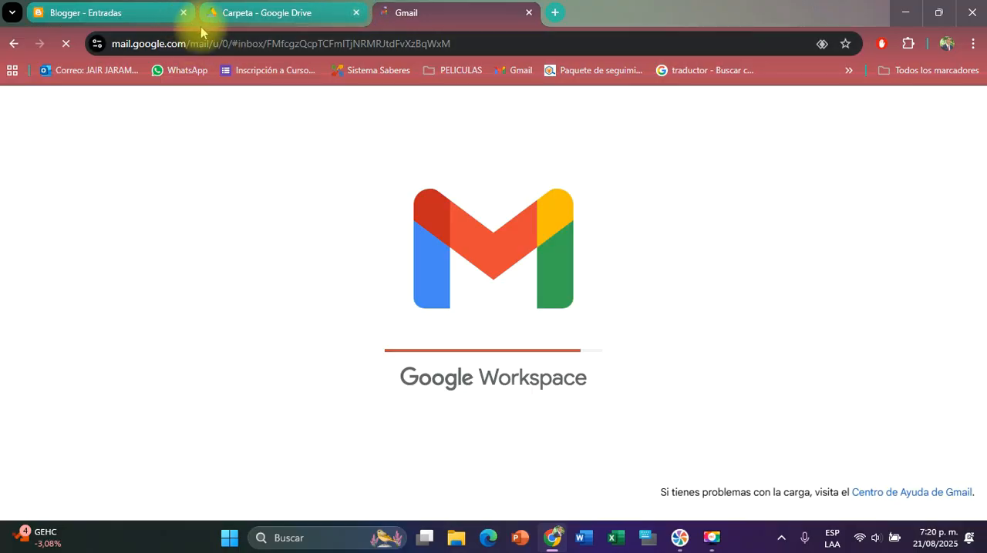
pyautogui.click(184, 12)
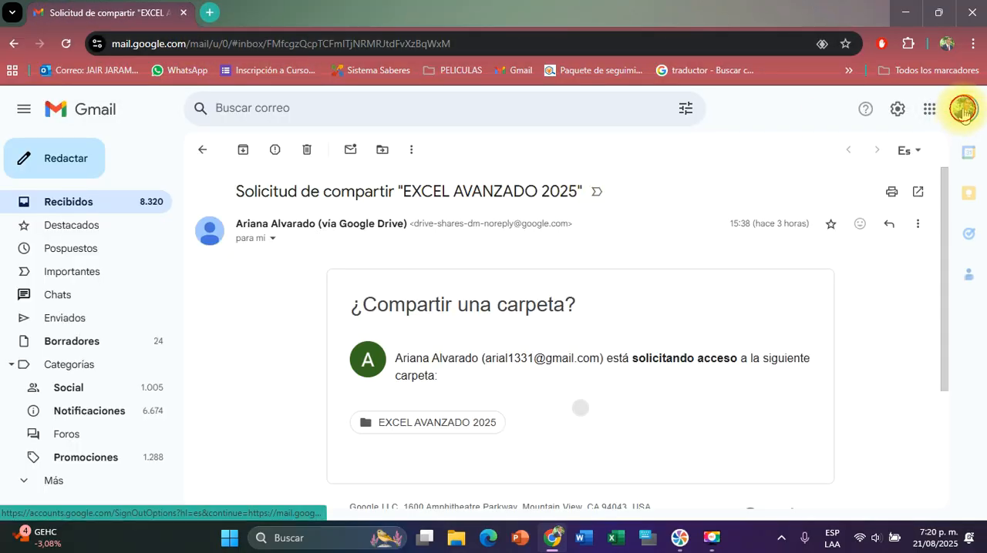
# Open the inbox of the students' Gmail account alongside the current account
pyautogui.click(962, 112)
pyautogui.click(769, 420)
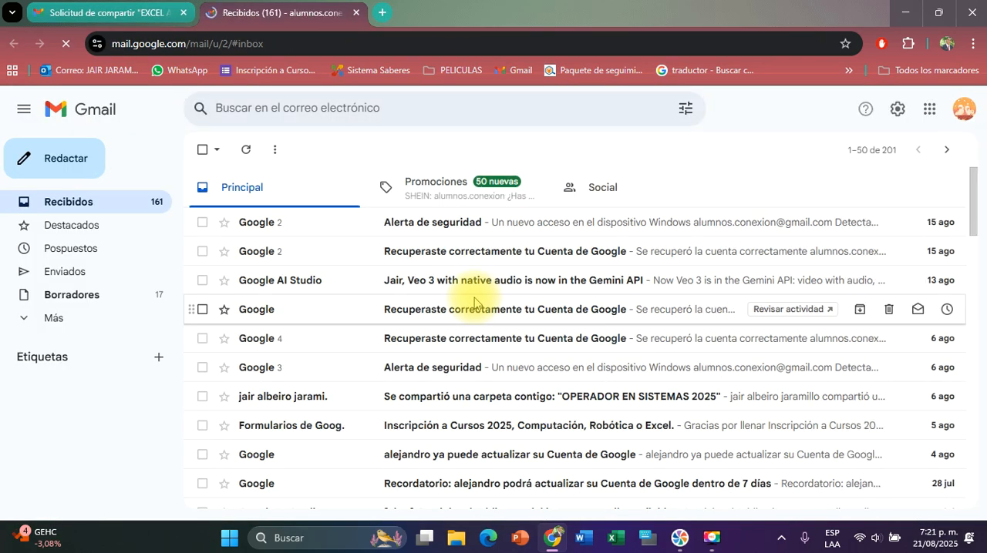
# Search Google for "conexion tecnologica" in a new tab and open the conexion-tecnologica.blogspot.com site
pyautogui.click(382, 14)
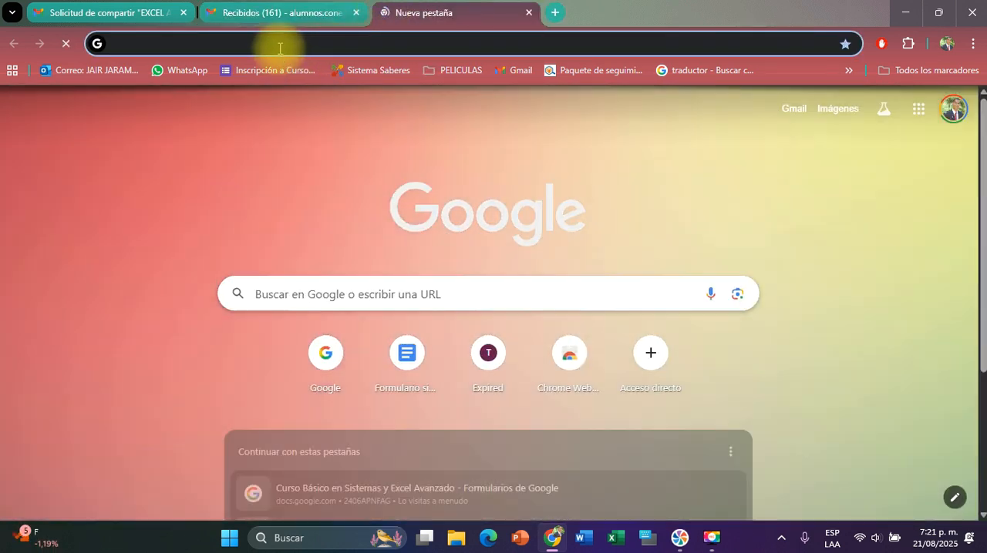
pyautogui.click(279, 44)
pyautogui.write('conexion')
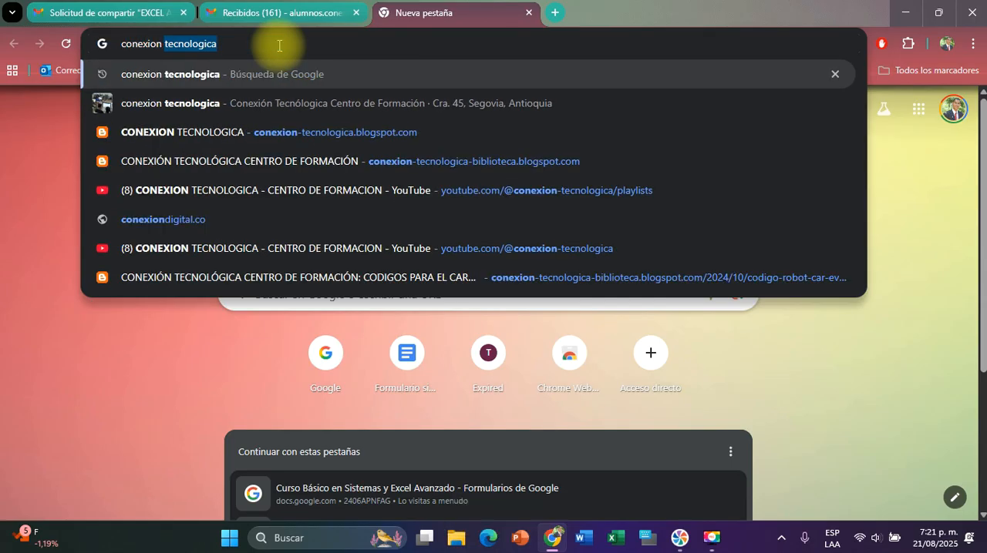
pyautogui.press('Return')
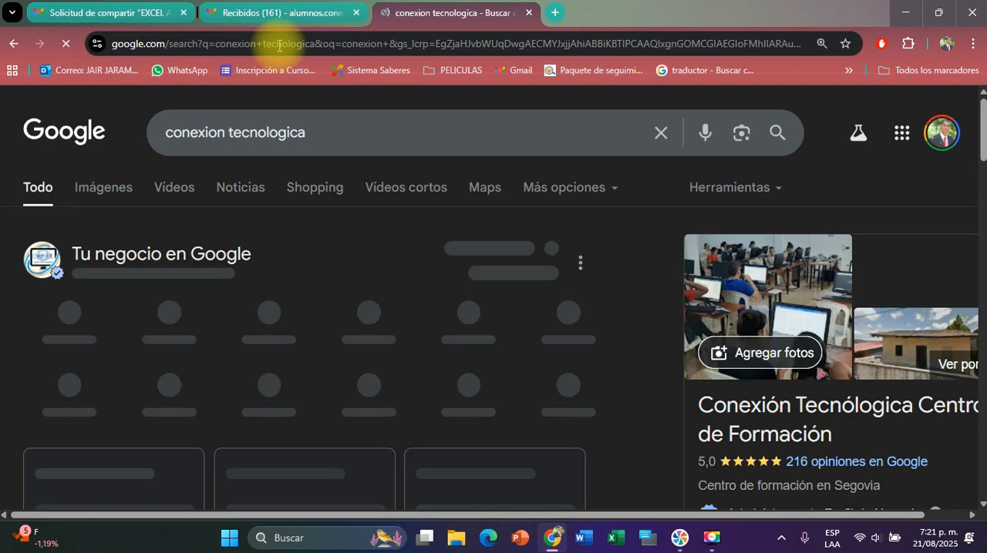
pyautogui.scroll(-1, 328, 224)
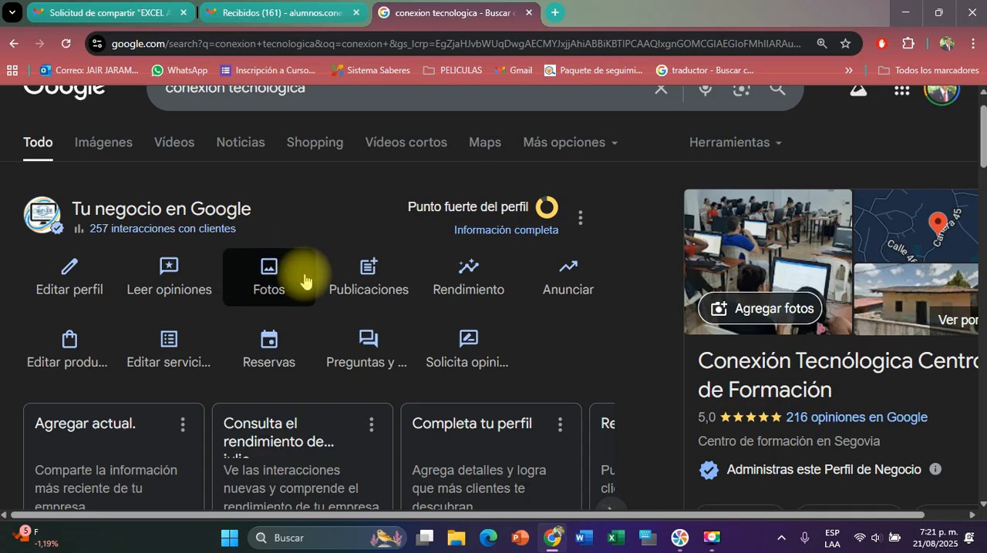
pyautogui.scroll(-5, 305, 279)
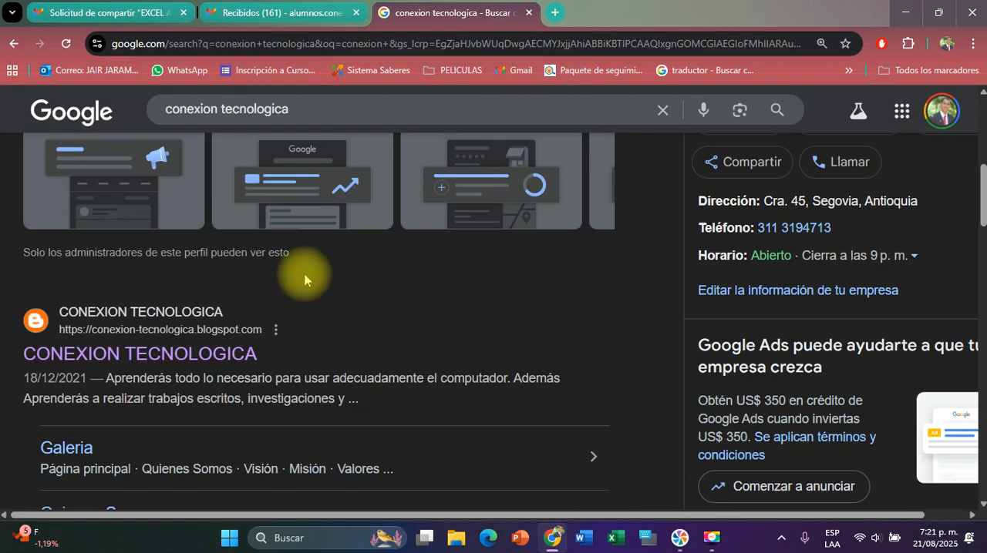
pyautogui.scroll(-1, 227, 292)
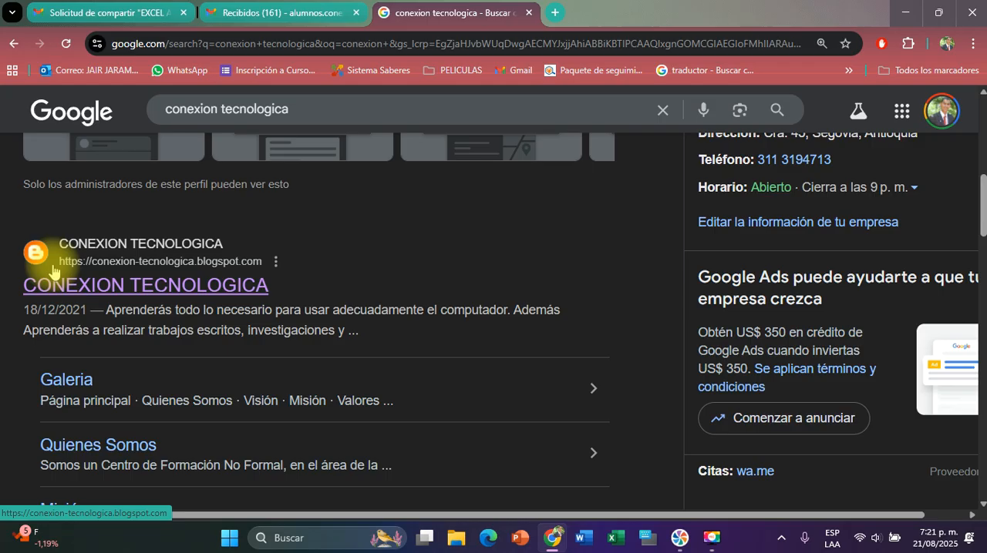
pyautogui.click(100, 287)
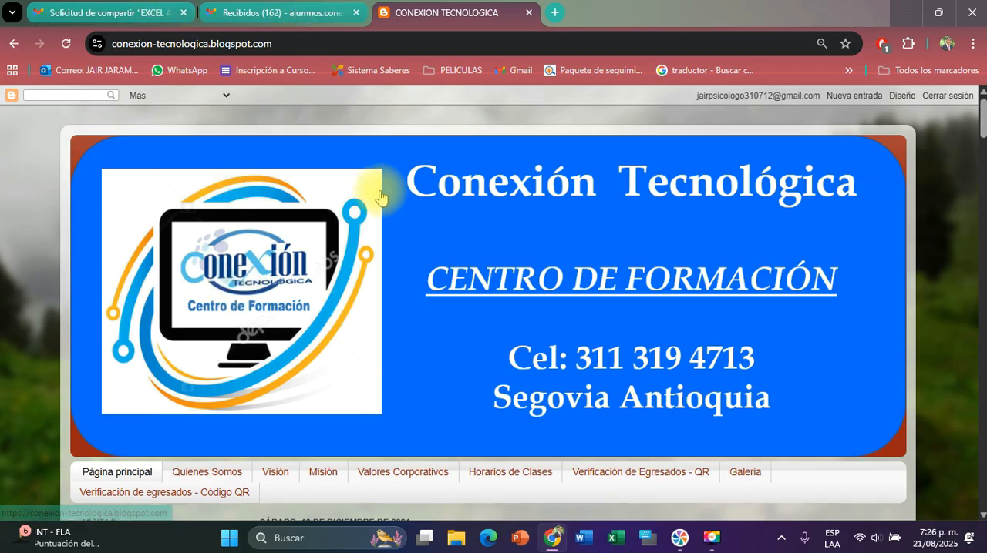
pyautogui.scroll(-3, 374, 191)
# Return to the owner's share request email for "EXCEL AVANZADO 2025" and open the folder's sharing options
pyautogui.click(243, 13)
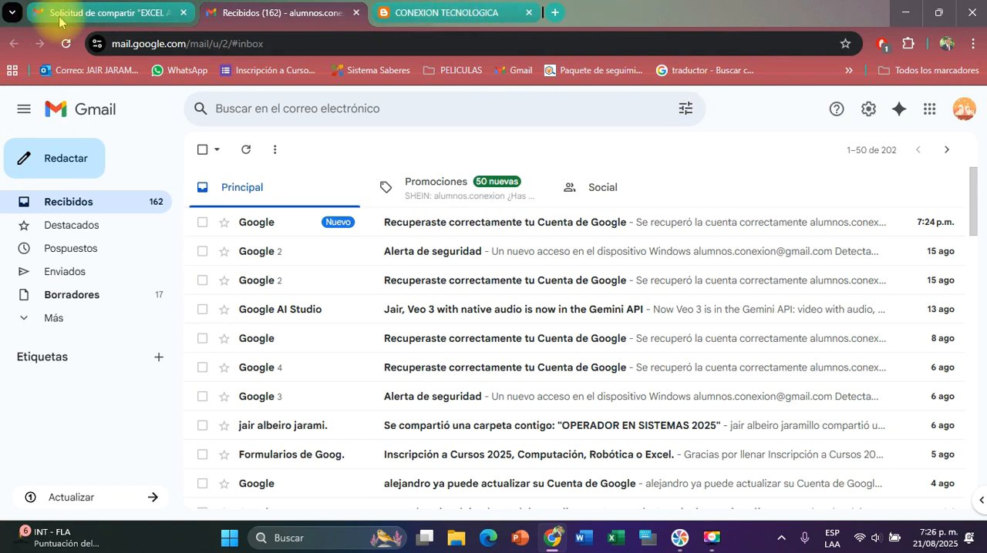
pyautogui.click(99, 14)
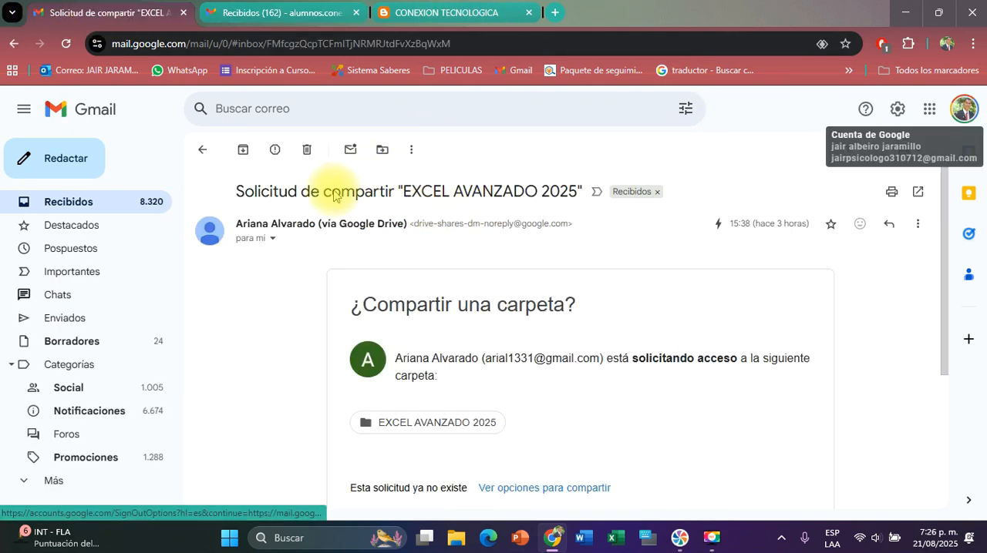
pyautogui.scroll(-2, 671, 452)
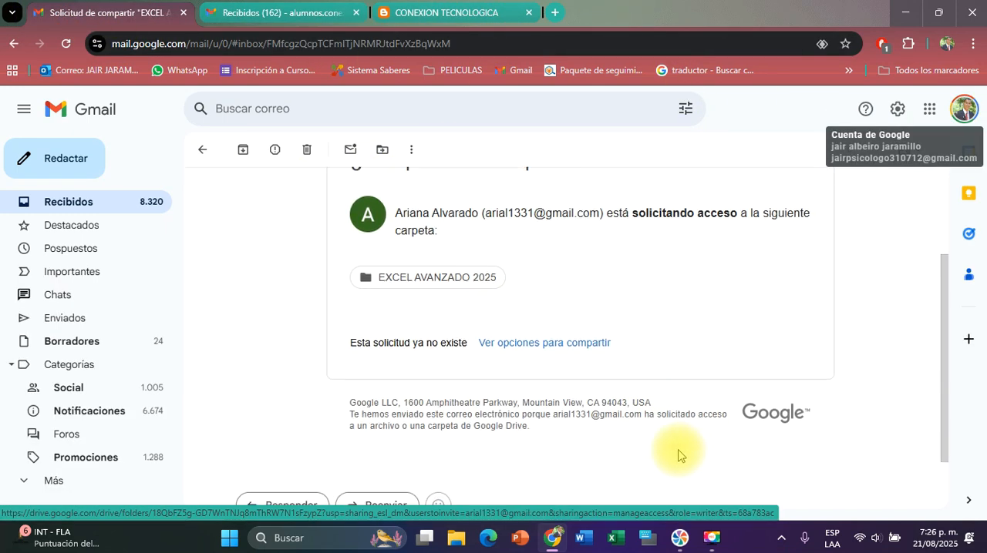
pyautogui.click(521, 344)
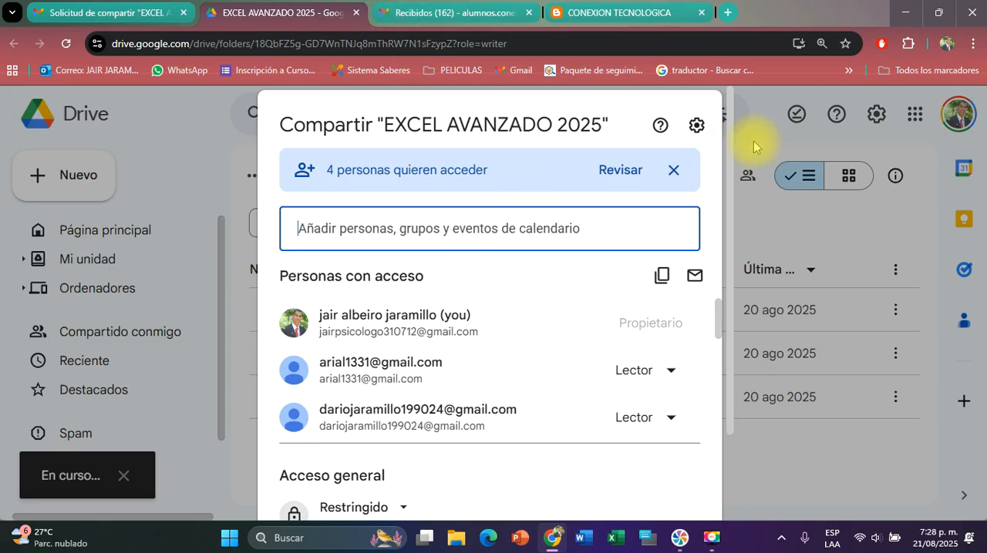
# Look through the pending access requests for the "EXCEL AVANZADO 2025" folder and close its sharing settings
pyautogui.click(620, 167)
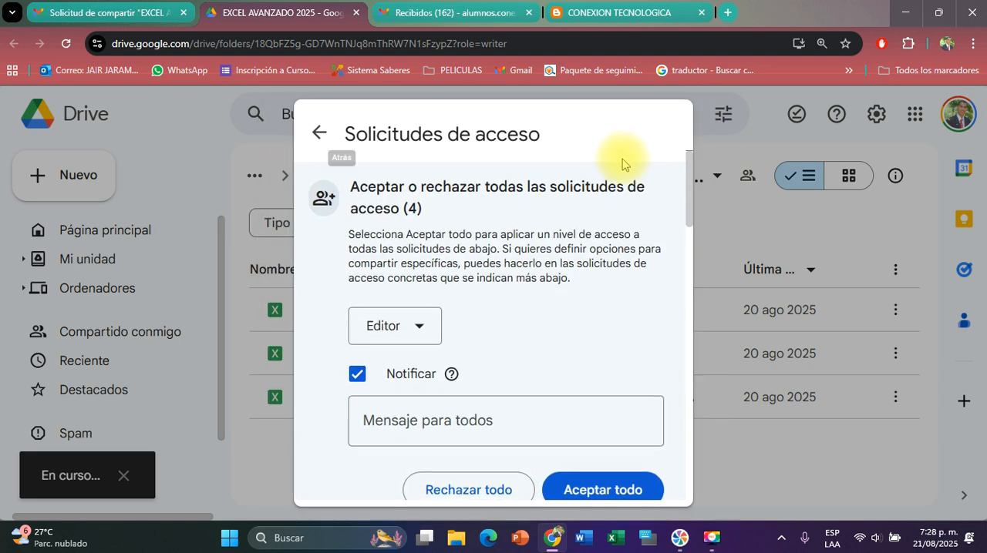
pyautogui.scroll(-3, 574, 257)
pyautogui.scroll(-10, 574, 257)
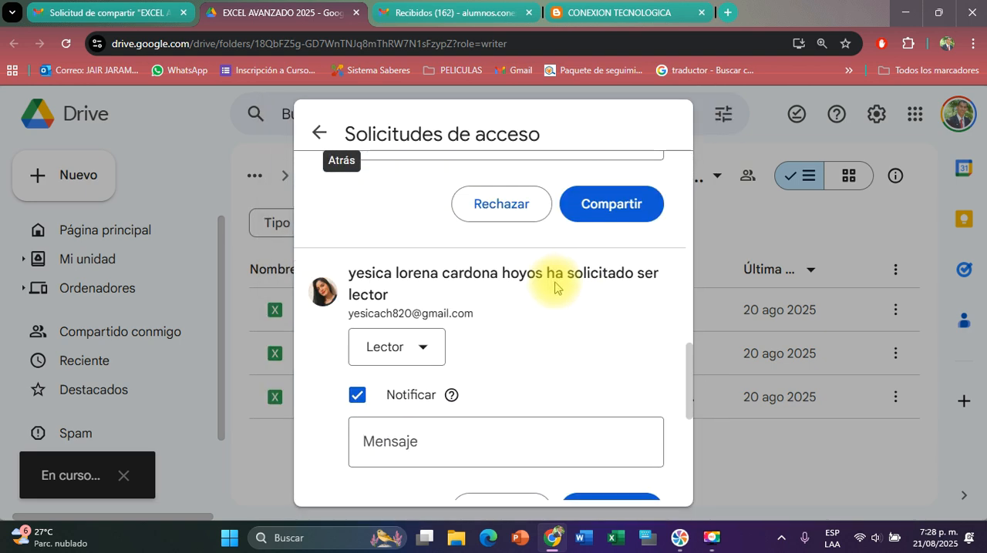
pyautogui.scroll(12, 555, 293)
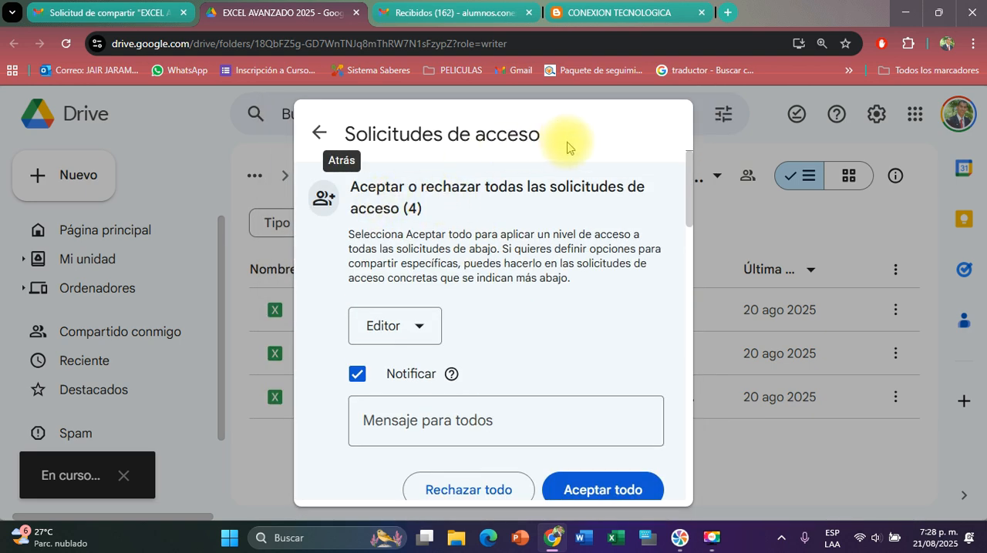
pyautogui.click(319, 129)
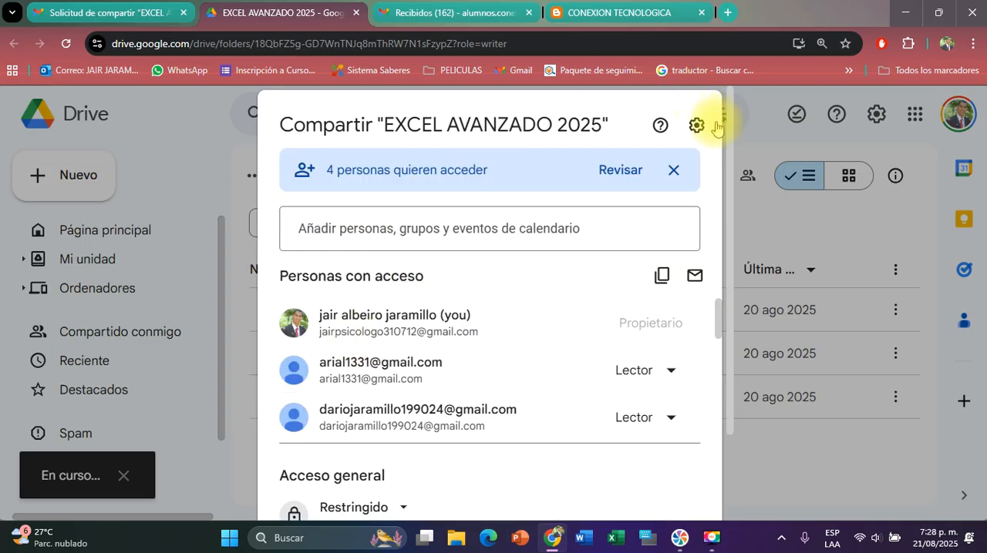
pyautogui.press('Escape')
pyautogui.press('Escape')
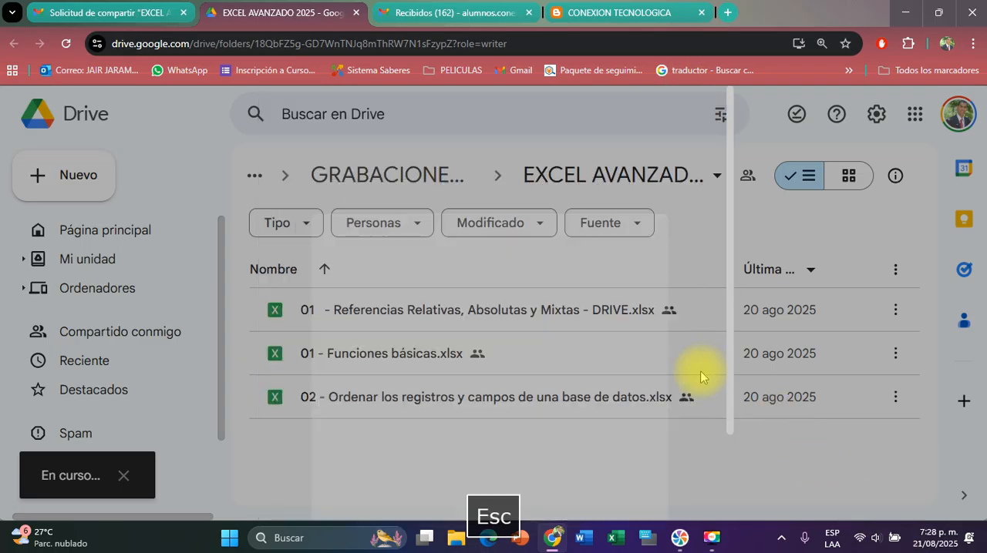
# Reload the "EXCEL AVANZADO 2025" folder and open its updated access requests for review
pyautogui.press('F5')
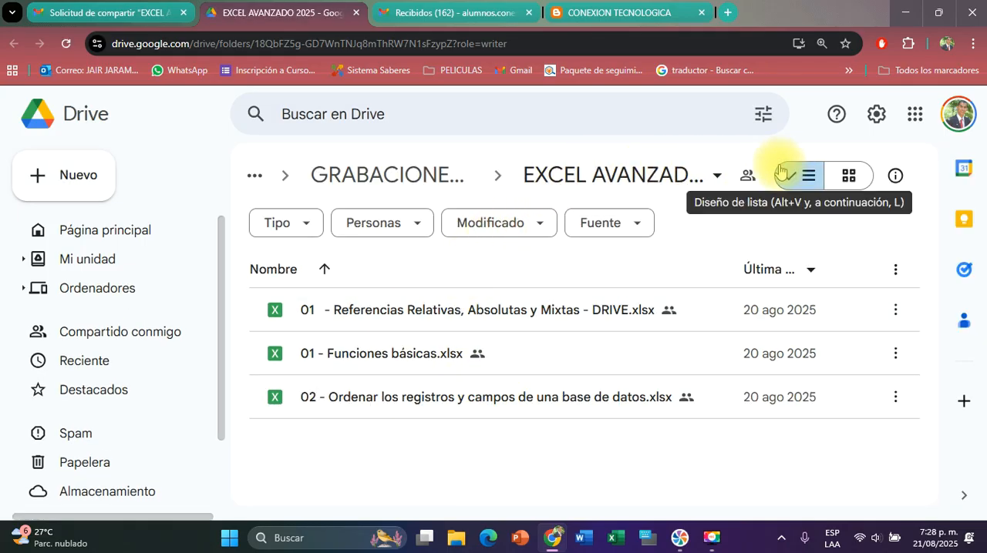
pyautogui.click(745, 179)
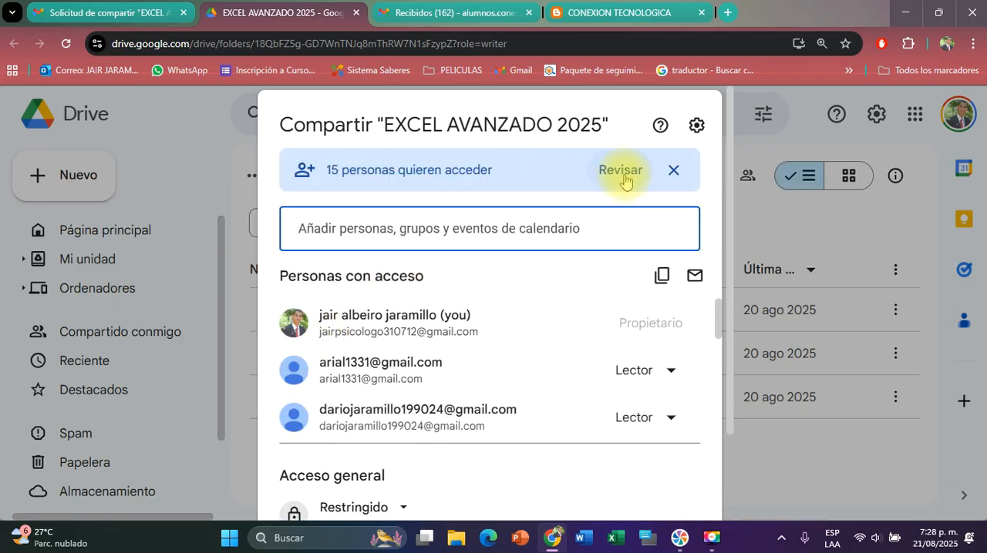
pyautogui.click(622, 171)
pyautogui.scroll(-2, 458, 408)
pyautogui.scroll(2, 394, 324)
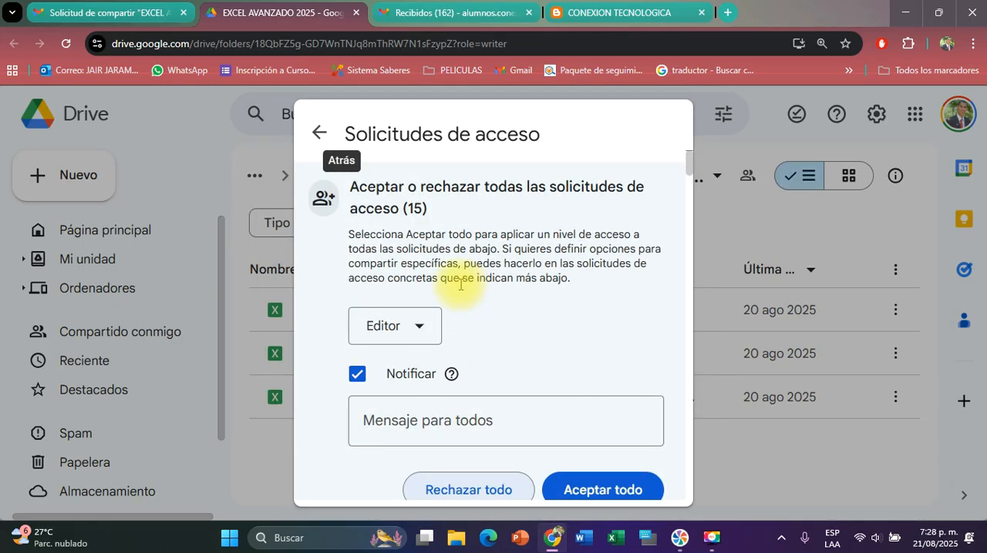
# Set the access level for all requests to Lector, accept them all and grant the access
pyautogui.click(394, 324)
pyautogui.click(407, 367)
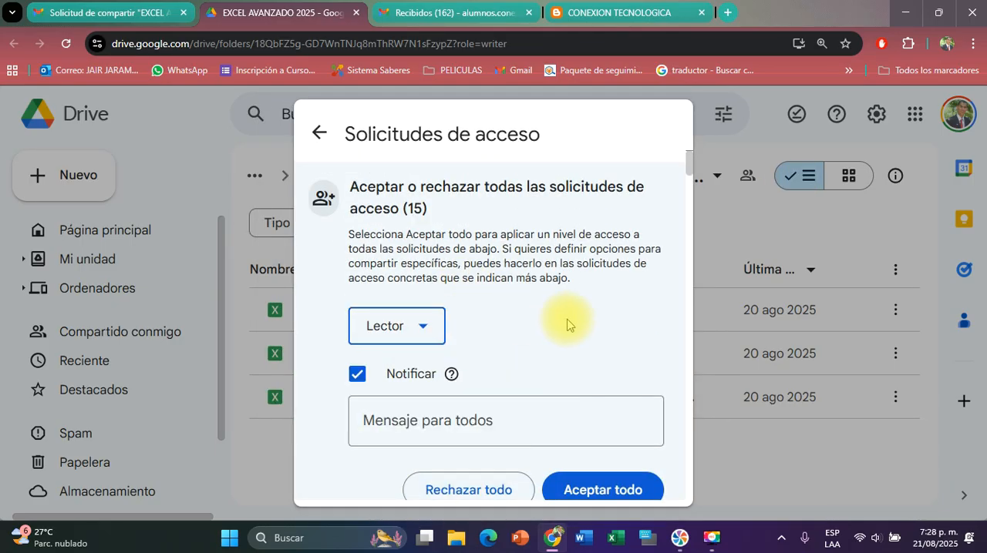
pyautogui.scroll(-1, 479, 432)
pyautogui.click(590, 419)
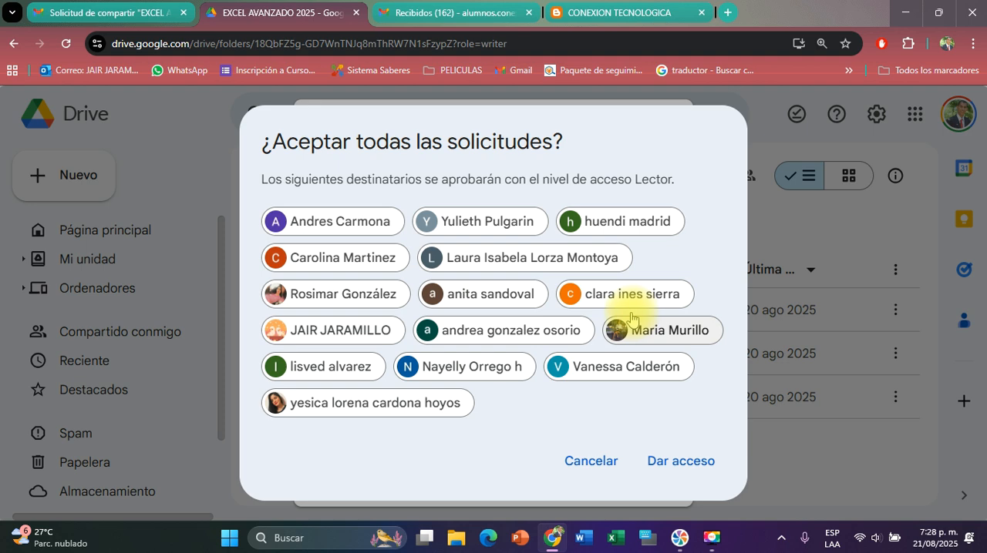
pyautogui.click(686, 459)
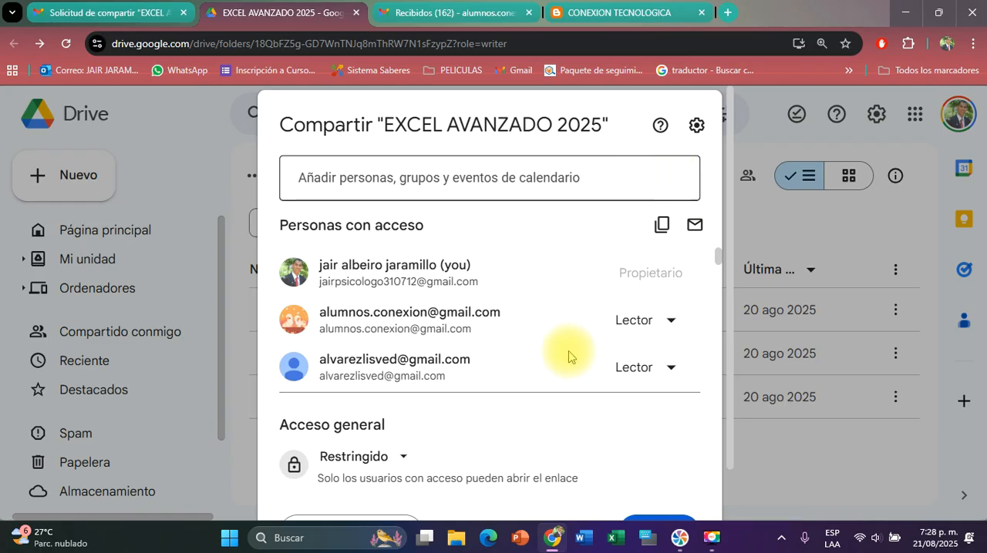
# Check the list of people with access to the folder and finish the sharing settings
pyautogui.scroll(-3, 566, 347)
pyautogui.scroll(-2, 694, 436)
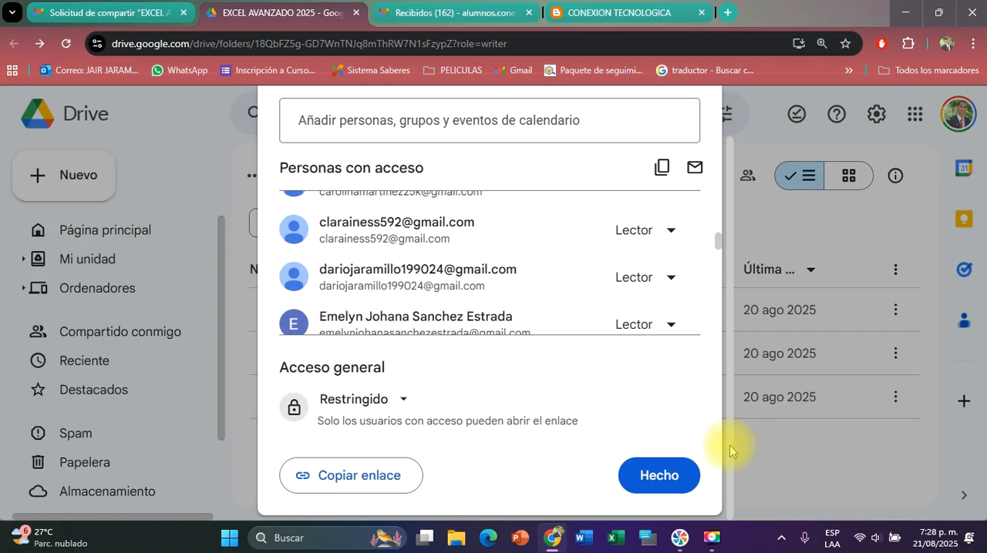
pyautogui.click(660, 477)
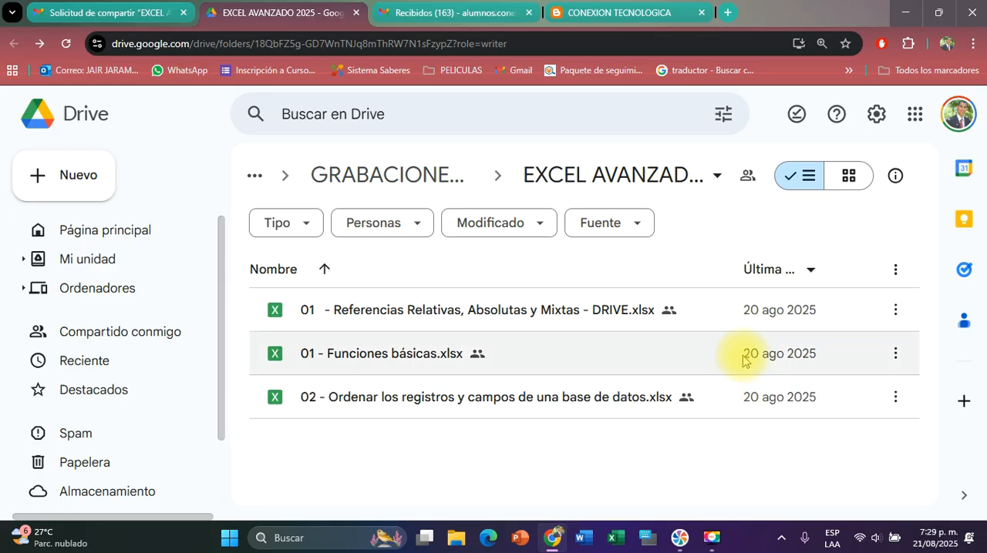
# Close the Drive folder, blog and share request tabs, keeping only the students' Gmail inbox open
pyautogui.click(356, 13)
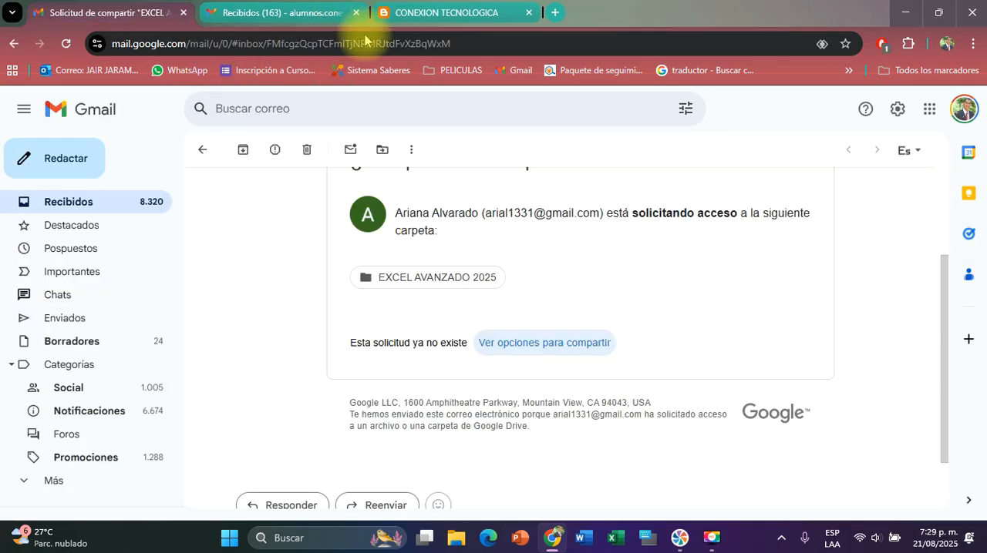
pyautogui.click(447, 13)
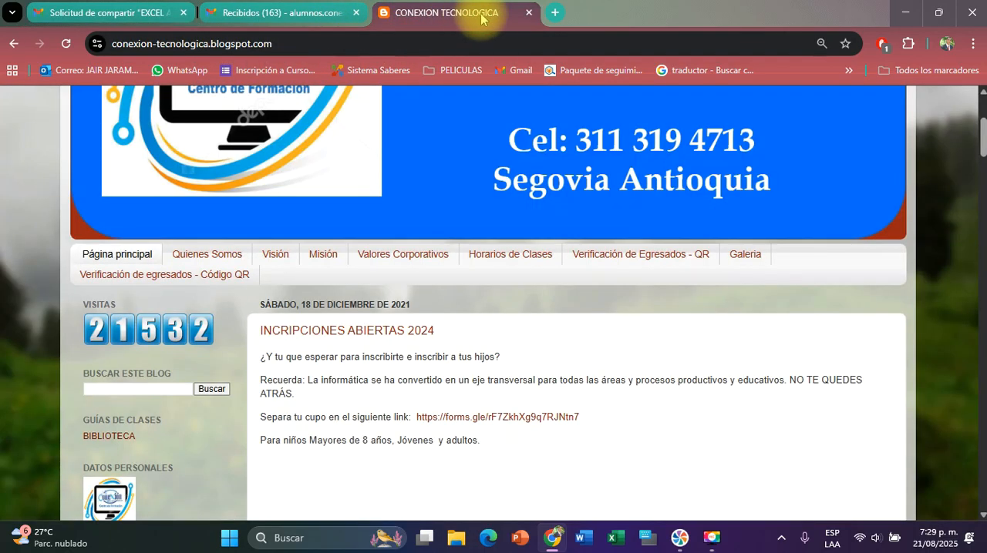
pyautogui.click(529, 13)
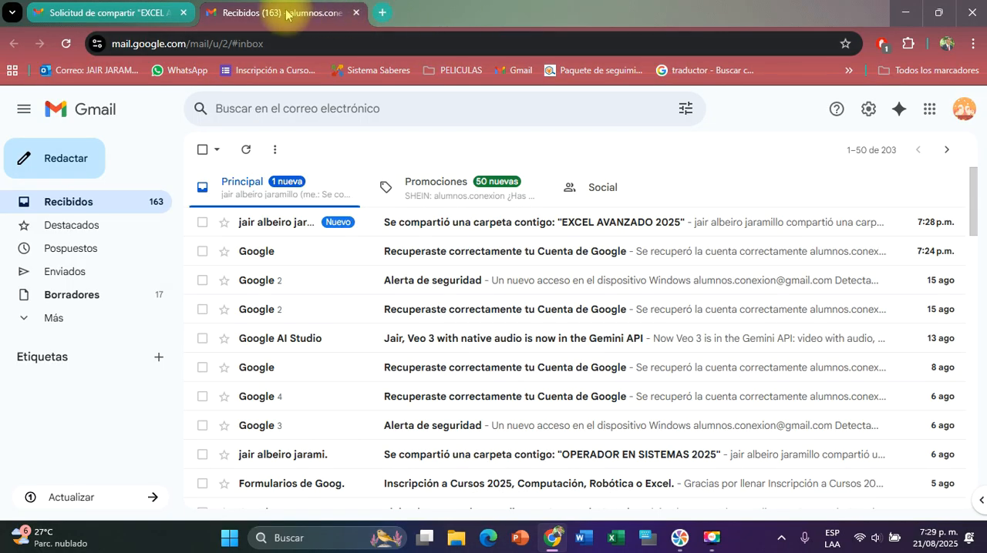
pyautogui.click(183, 12)
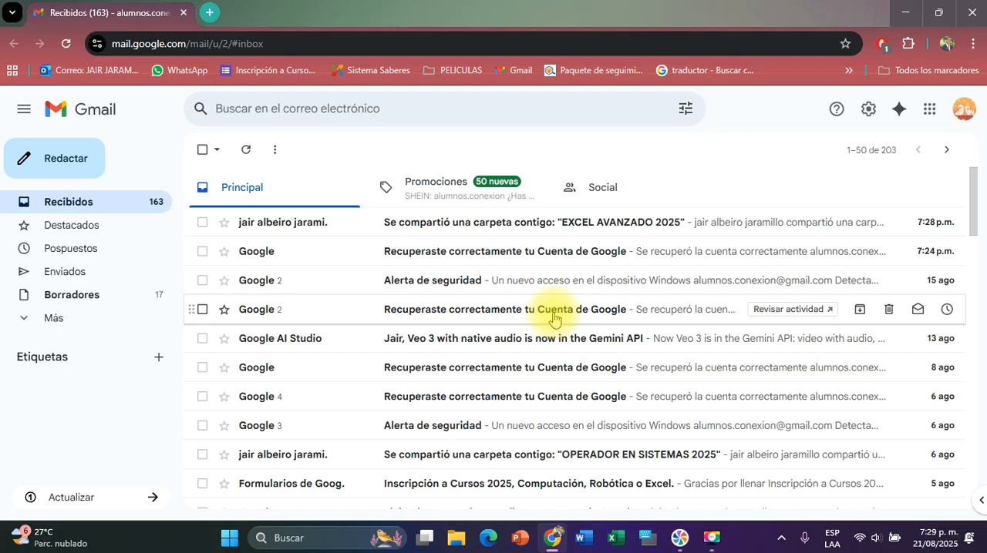
pyautogui.click(929, 113)
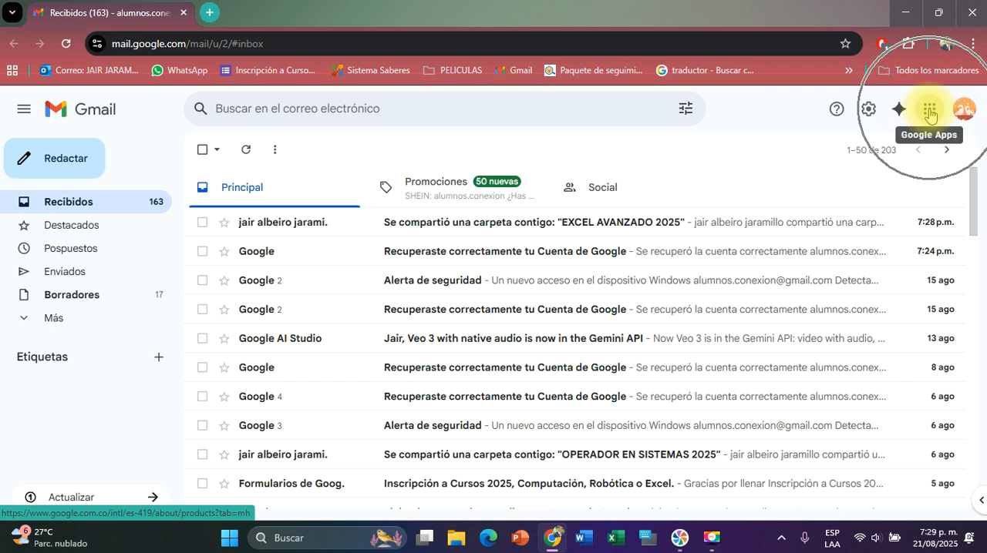
pyautogui.press('ctrl')
pyautogui.press('ctrl')
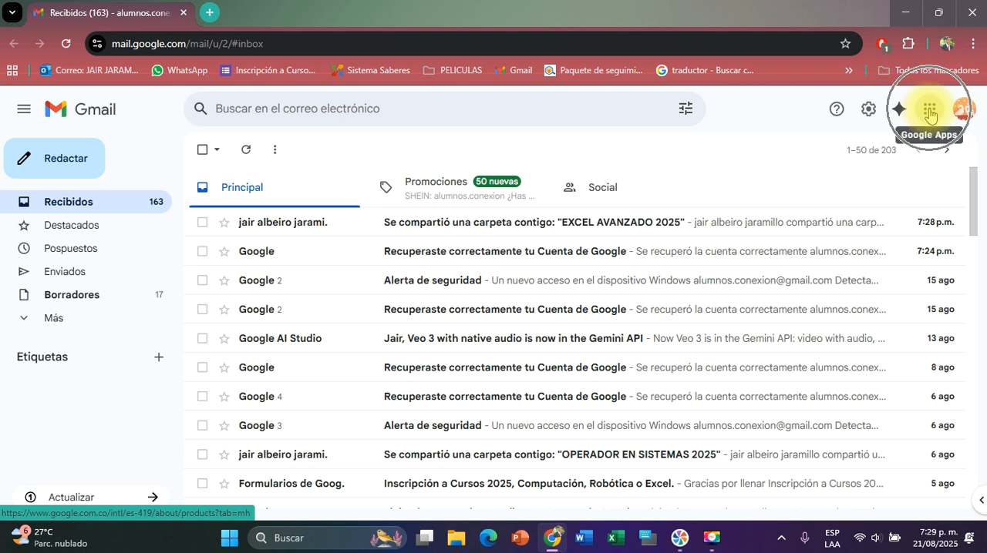
# Go to the student account's Google Drive and open the "EXCEL AVANZADO 2025" folder among the items shared with it
pyautogui.click(929, 114)
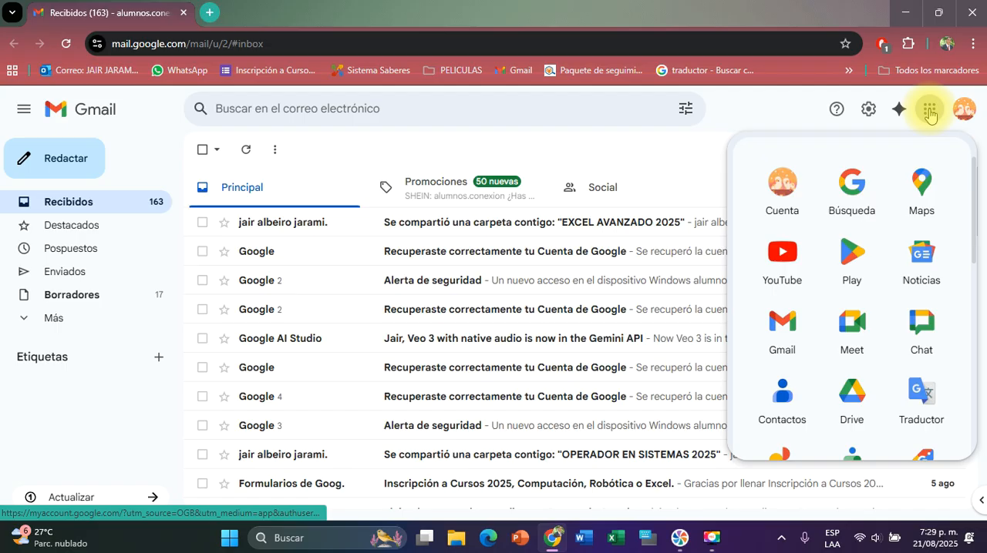
pyautogui.click(862, 397)
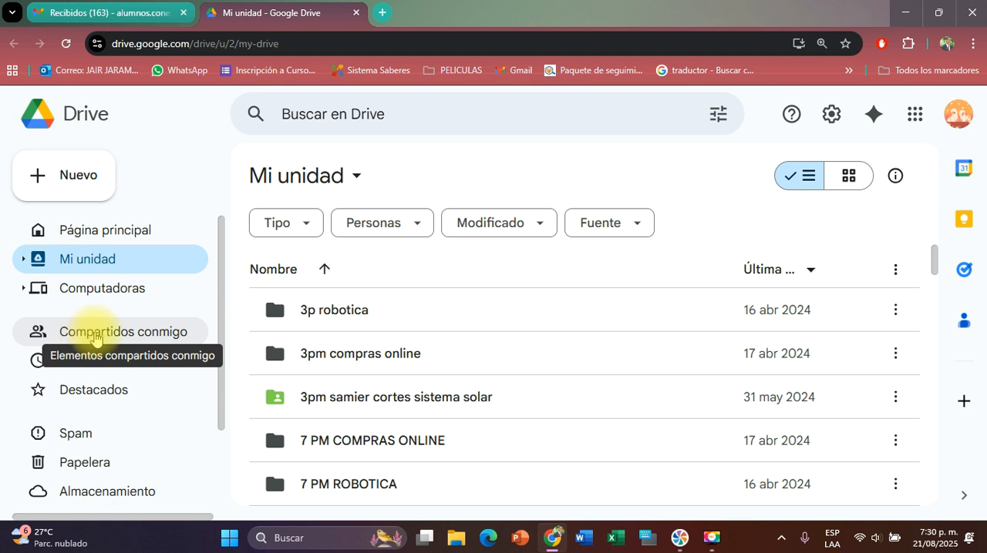
pyautogui.click(92, 340)
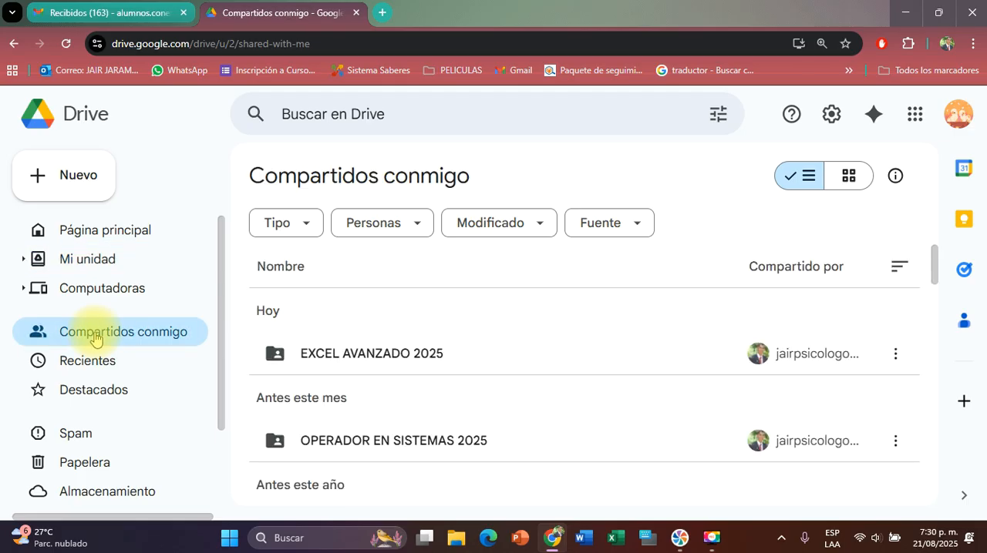
pyautogui.doubleClick(399, 355)
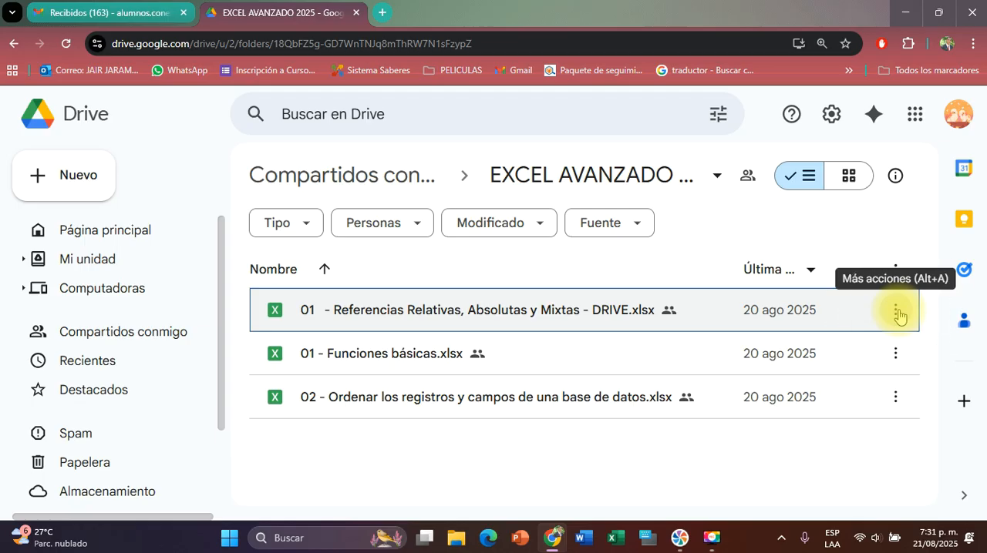
# Download the "01 - Referencias Relativas, Absolutas y Mixtas - DRIVE.xlsx" file from the shared folder
pyautogui.click(897, 314)
pyautogui.click(898, 314)
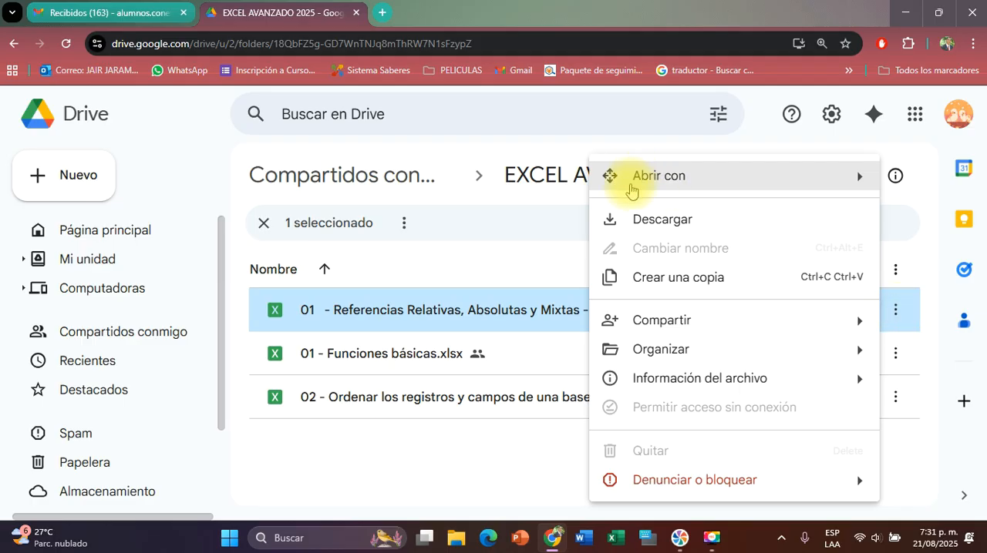
pyautogui.click(678, 223)
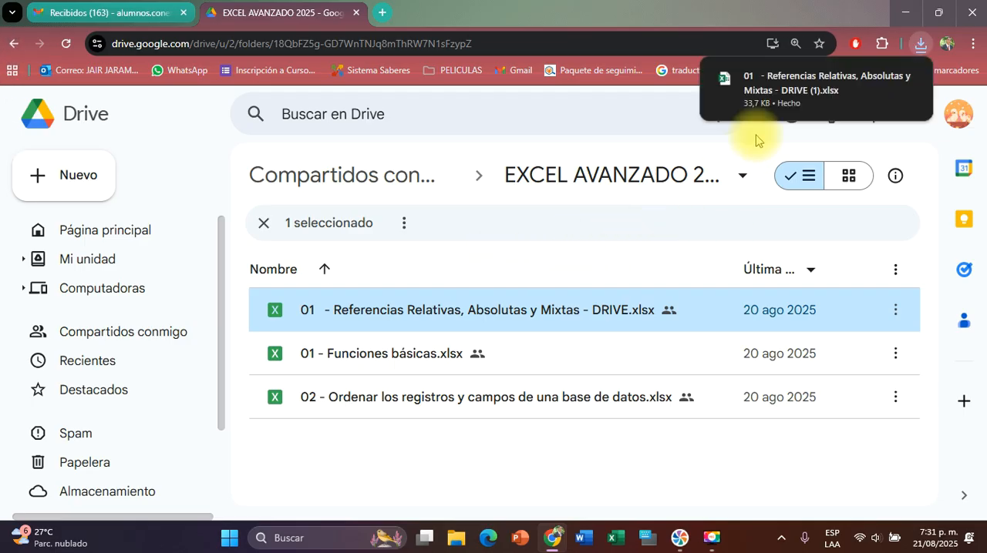
# Open the downloaded "Referencias Relativas, Absolutas y Mixtas" workbook in Excel and enable editing
pyautogui.doubleClick(802, 83)
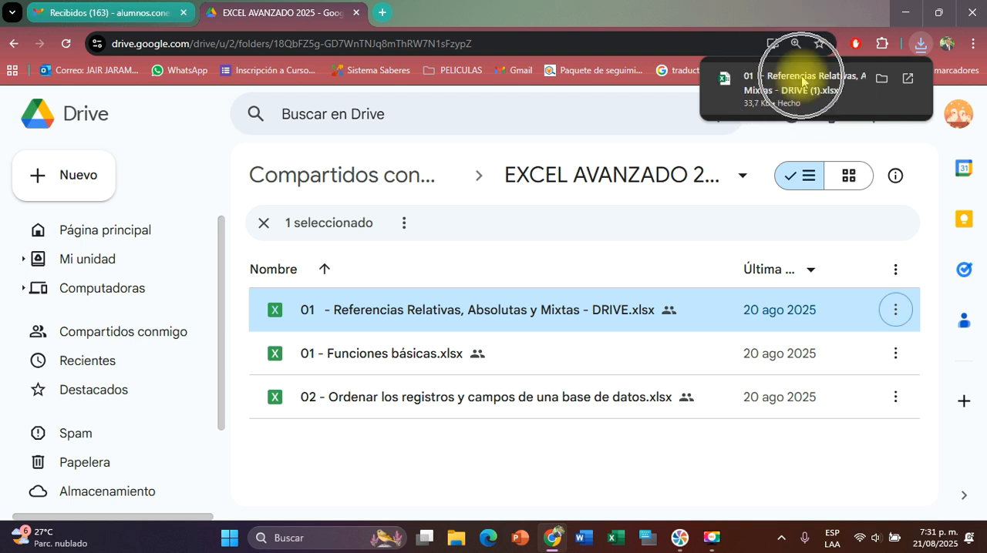
pyautogui.click(802, 82)
pyautogui.click(803, 83)
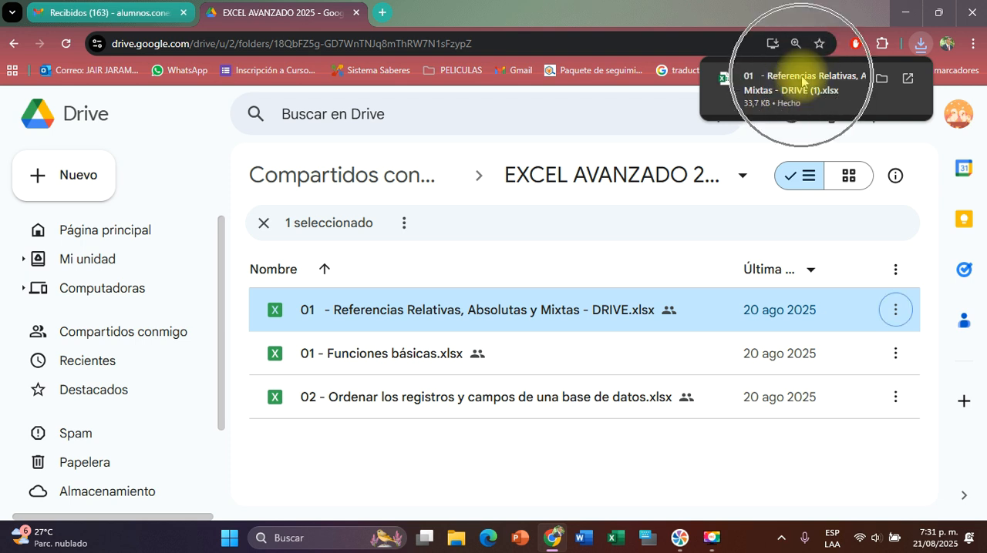
pyautogui.click(61, 501)
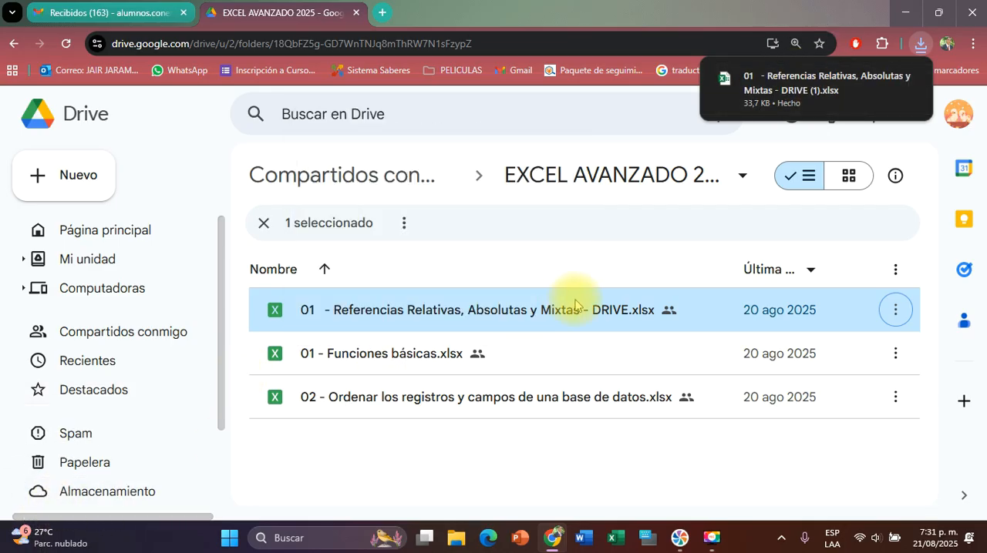
pyautogui.moveTo(780, 89)
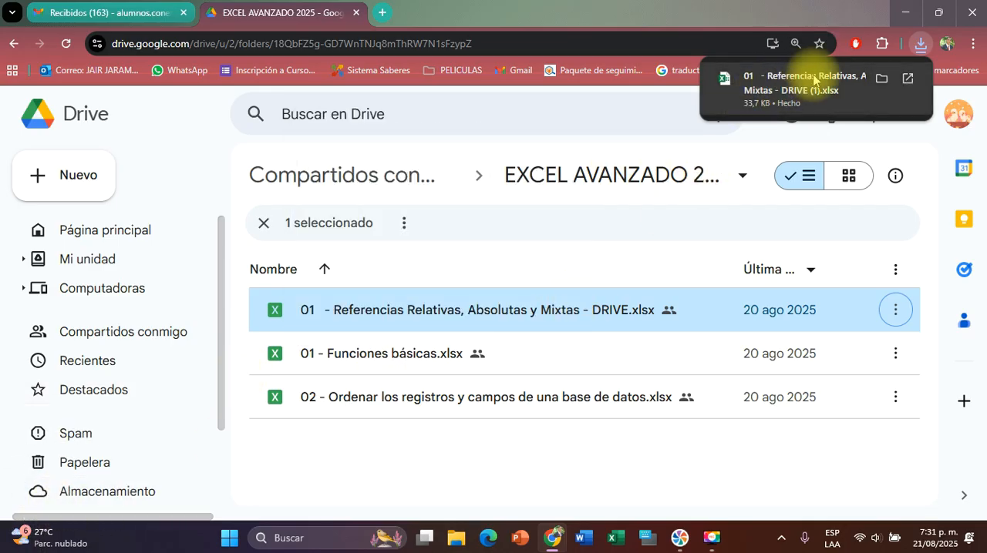
pyautogui.click(786, 79)
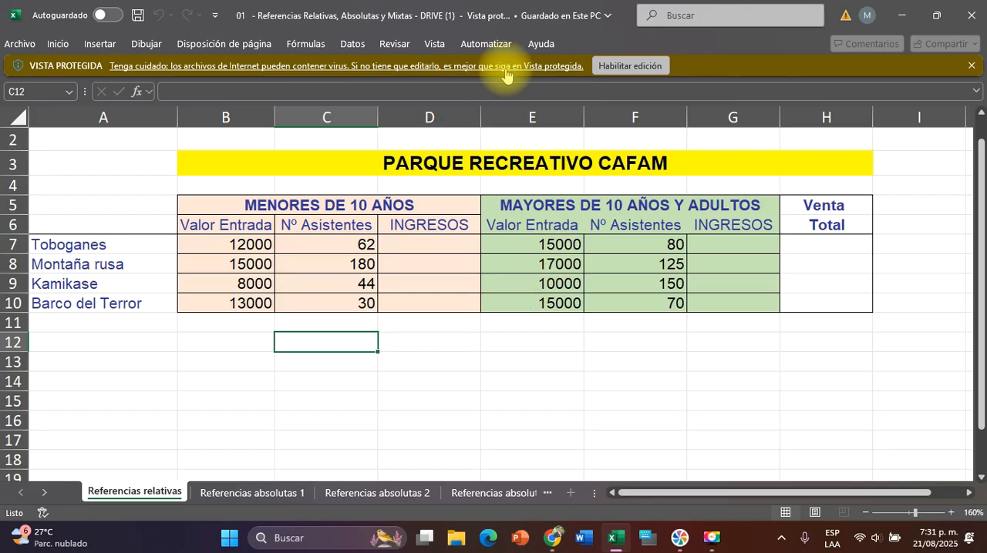
pyautogui.click(629, 67)
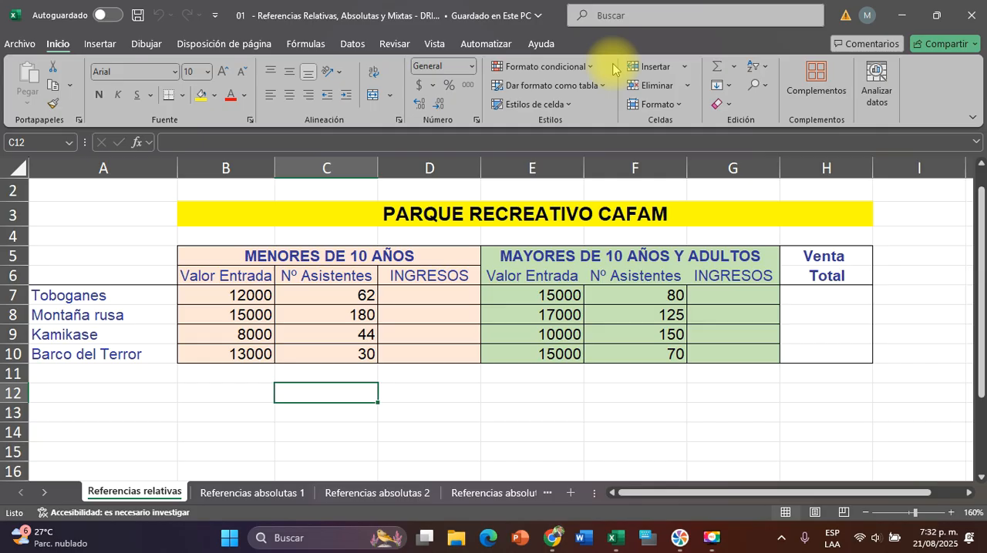
pyautogui.click(472, 376)
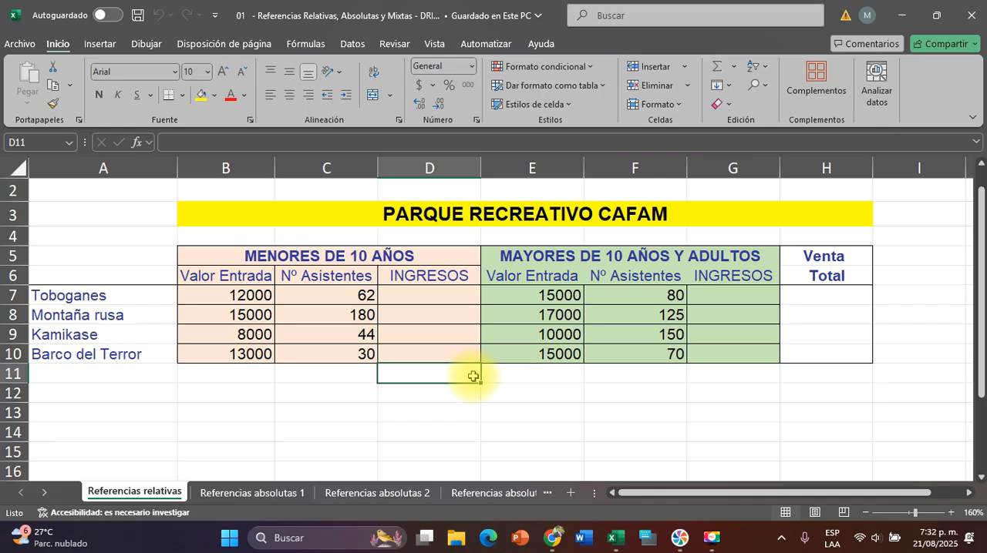
pyautogui.scroll(1, 433, 344)
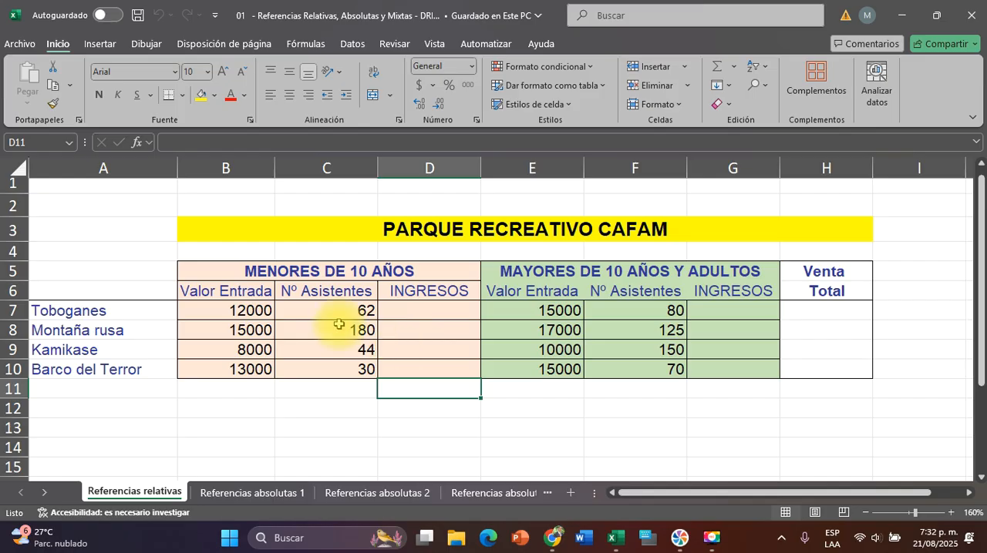
pyautogui.click(710, 538)
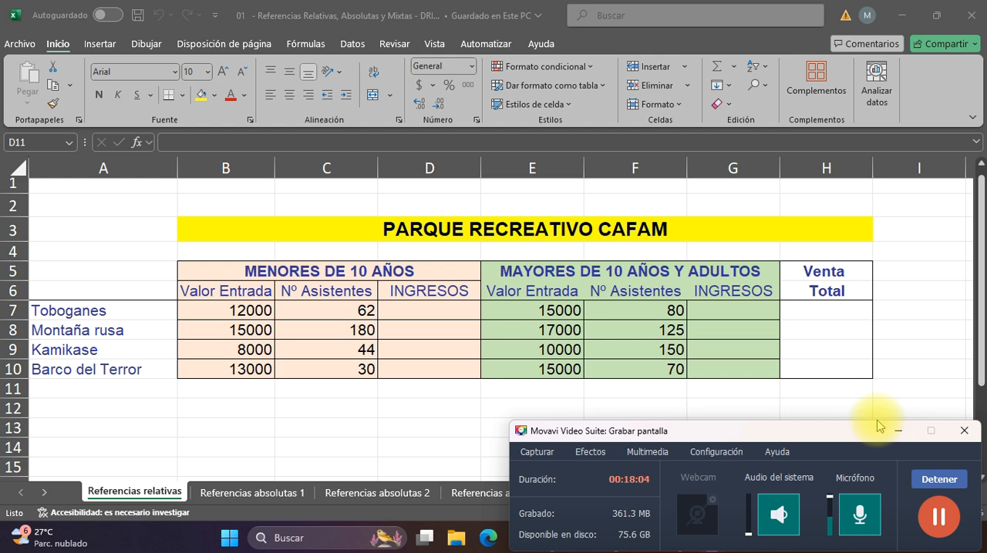
pyautogui.click(901, 437)
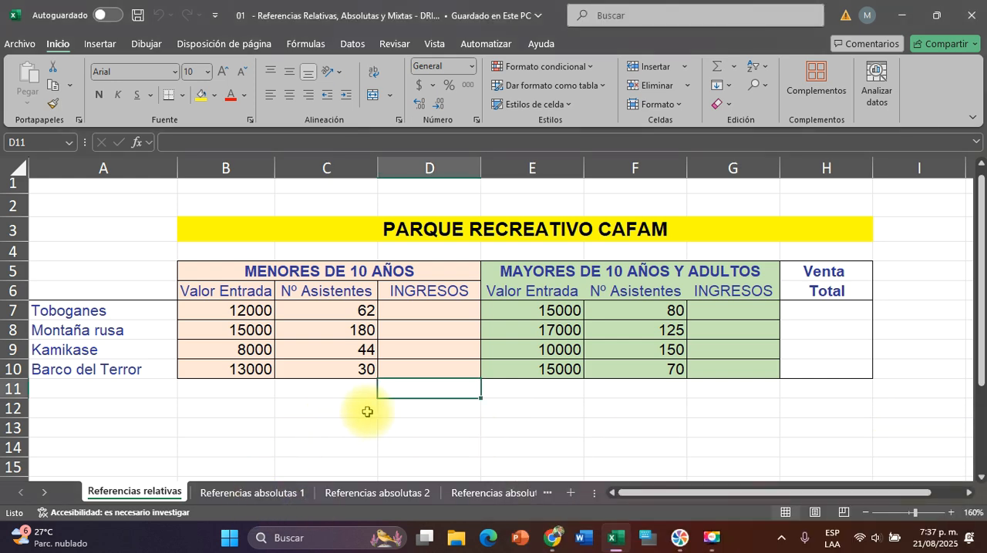
pyautogui.scroll(-1, 373, 412)
pyautogui.scroll(1, 373, 412)
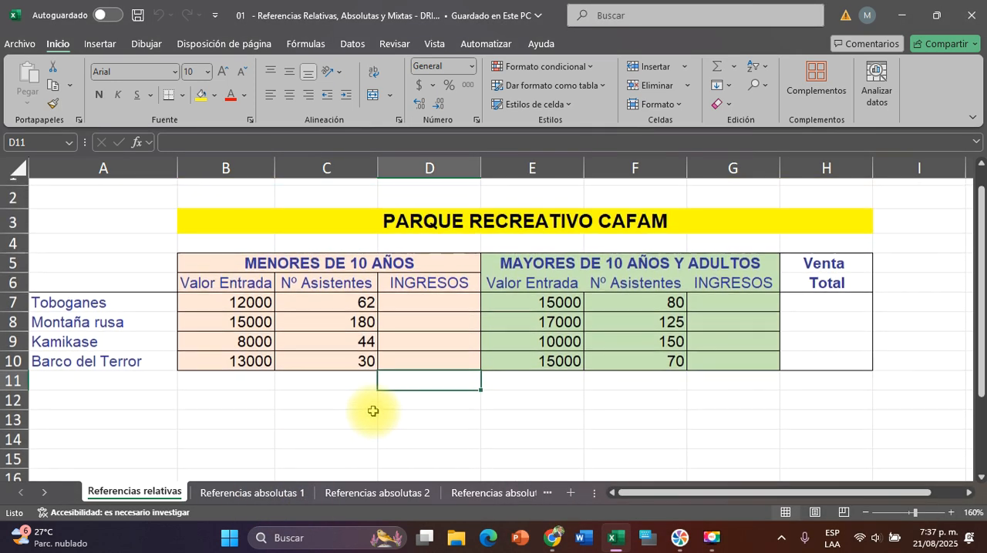
pyautogui.hscroll(1, 373, 411)
pyautogui.hscroll(-1, 373, 412)
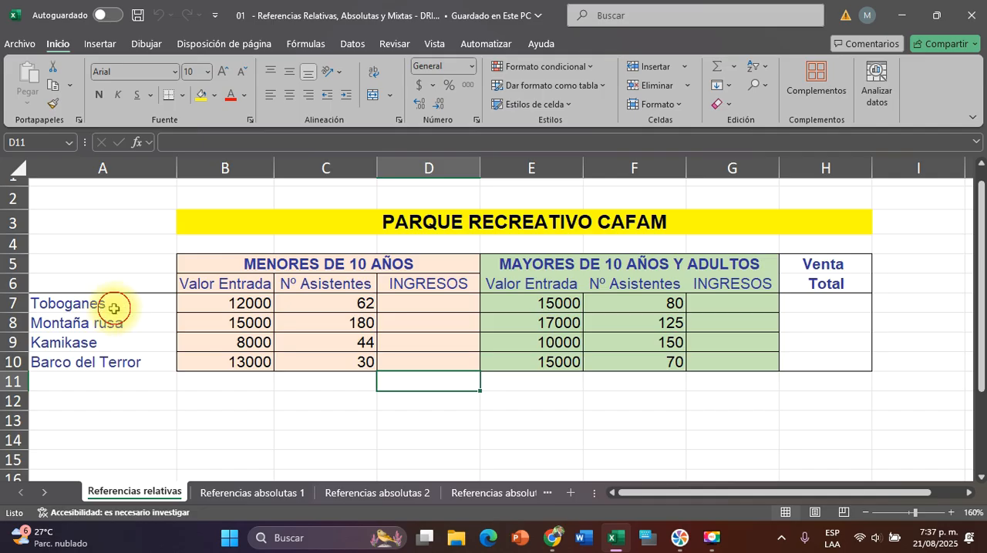
# Review the attraction names, entry prices and attendance figures for both age groups on the "Referencias relativas" sheet
pyautogui.moveTo(116, 313); pyautogui.dragTo(110, 363)
pyautogui.click(240, 300)
pyautogui.moveTo(240, 301); pyautogui.dragTo(235, 361)
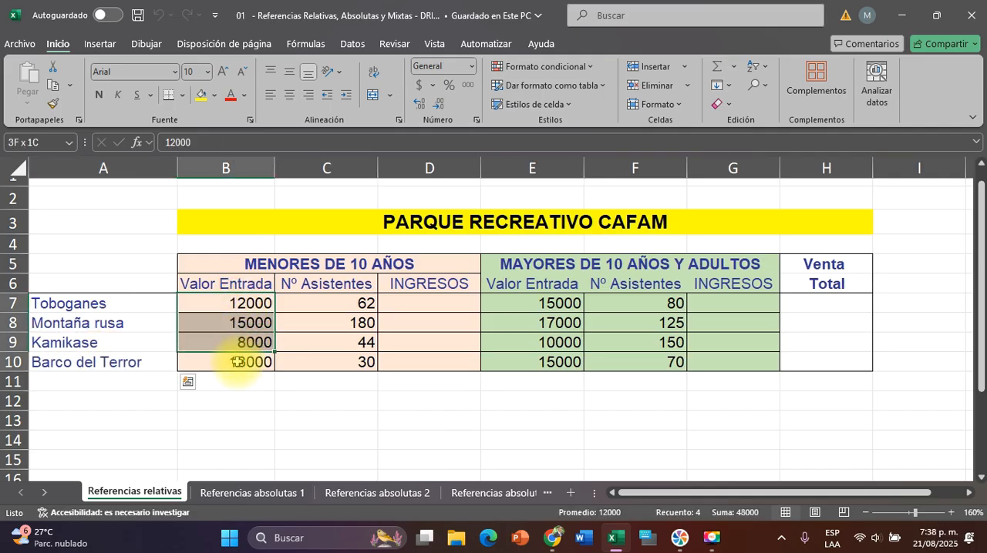
pyautogui.moveTo(368, 302); pyautogui.dragTo(342, 363)
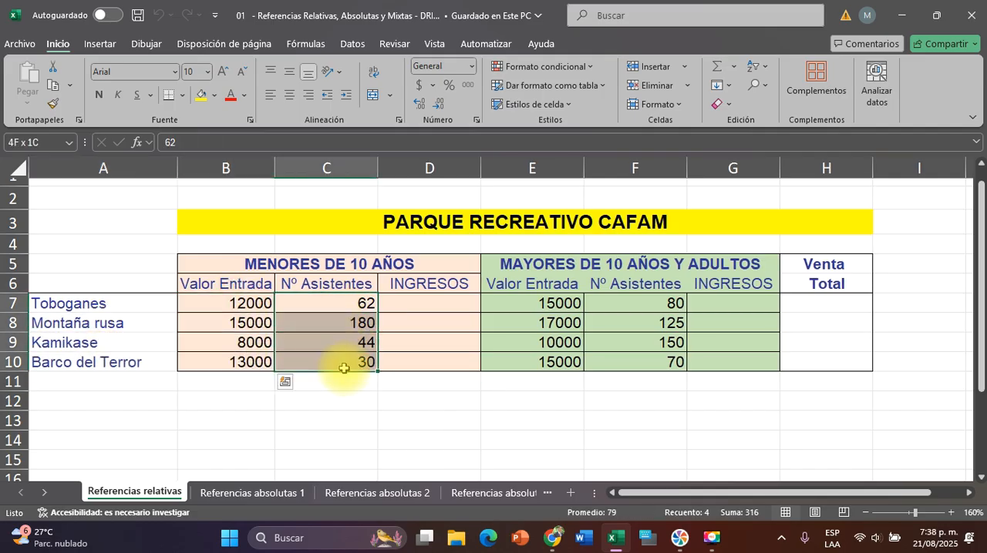
pyautogui.click(306, 259)
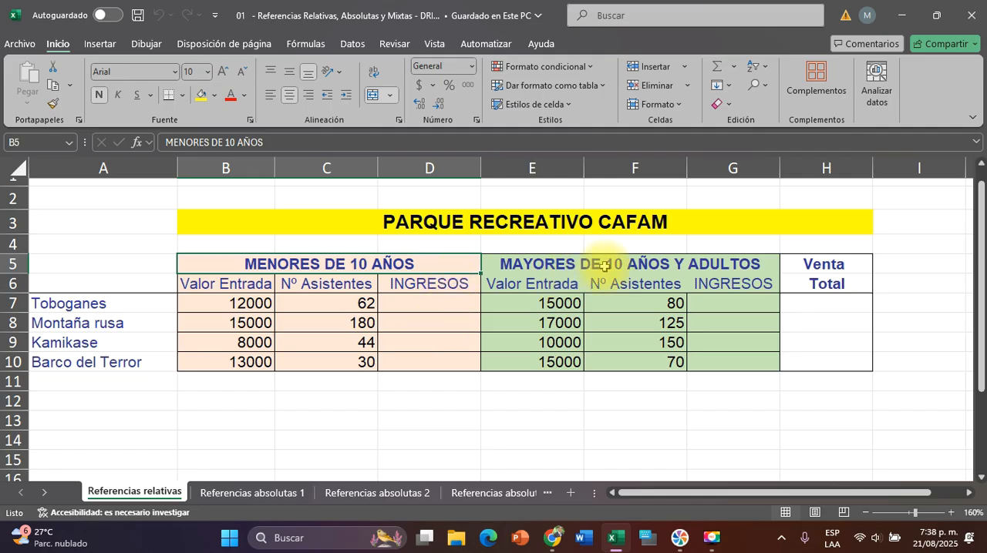
pyautogui.click(569, 263)
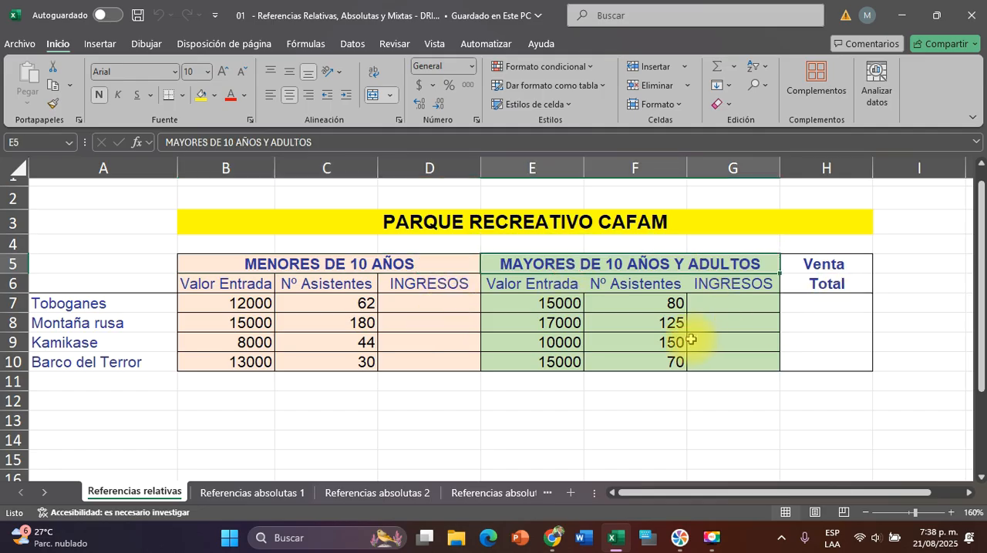
pyautogui.moveTo(556, 304); pyautogui.dragTo(551, 361)
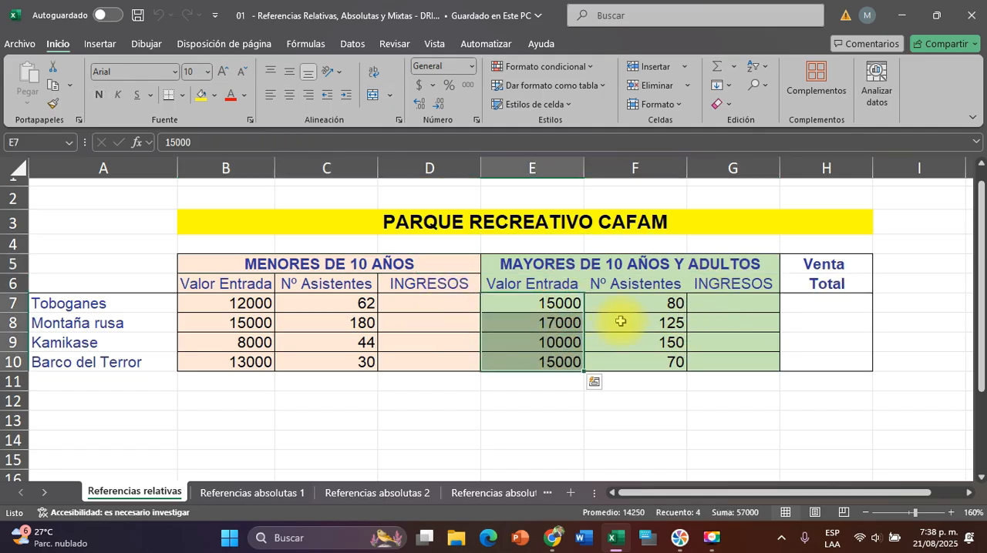
pyautogui.moveTo(634, 305); pyautogui.dragTo(648, 364)
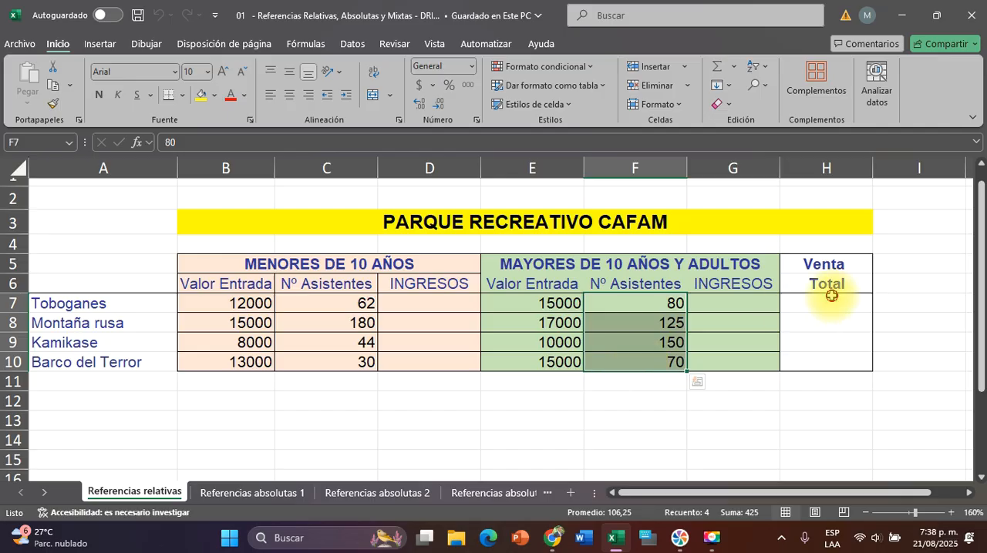
# Review the INGRESOS columns of both age groups, the Venta Total column and the two Valor Entrada columns
pyautogui.moveTo(826, 298); pyautogui.dragTo(821, 357)
pyautogui.moveTo(707, 297); pyautogui.dragTo(716, 374)
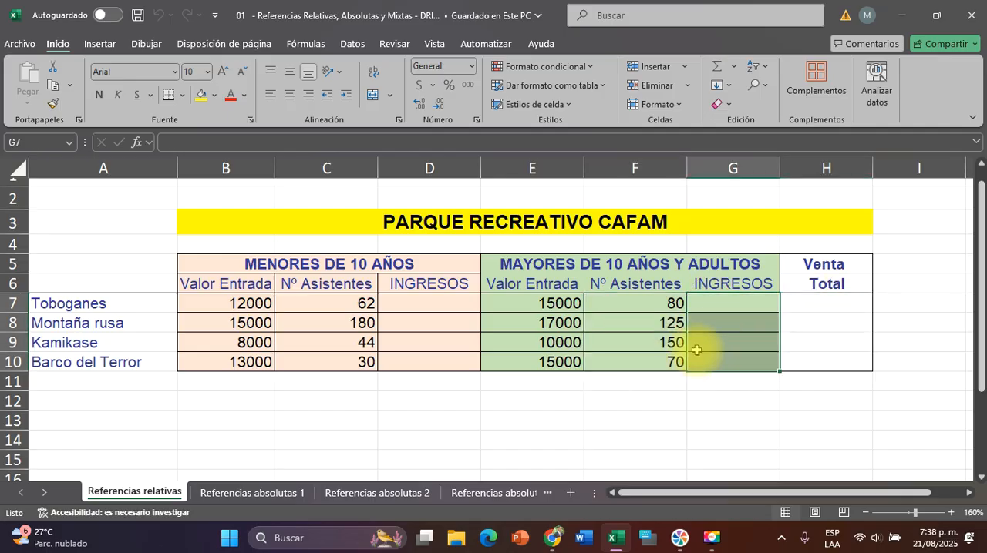
pyautogui.moveTo(414, 303); pyautogui.dragTo(414, 360)
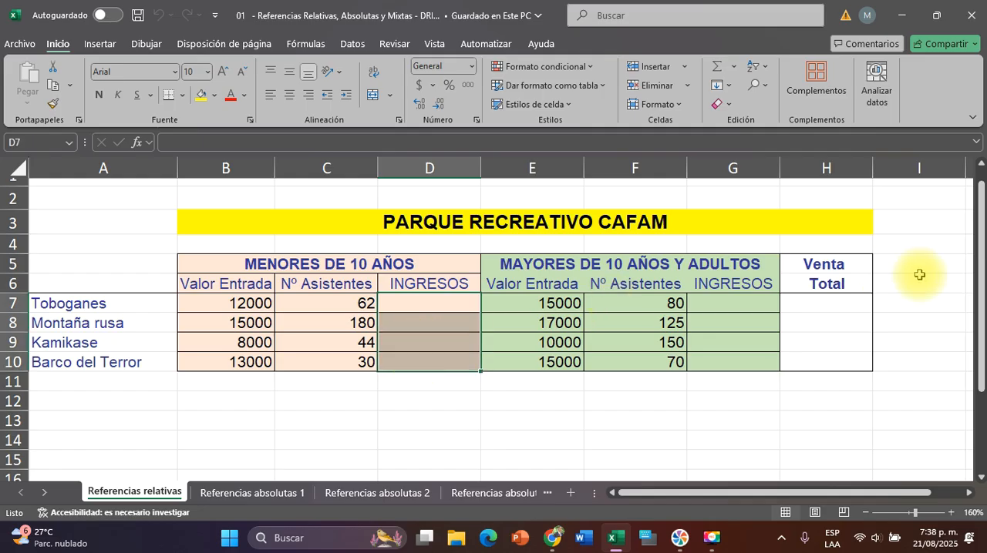
pyautogui.moveTo(820, 300); pyautogui.dragTo(830, 363)
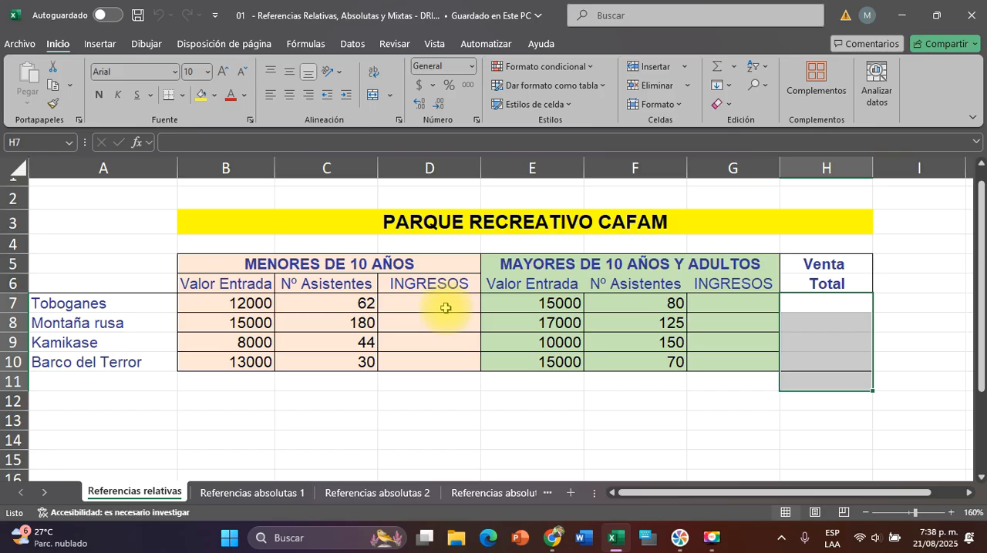
pyautogui.moveTo(238, 302); pyautogui.dragTo(231, 381)
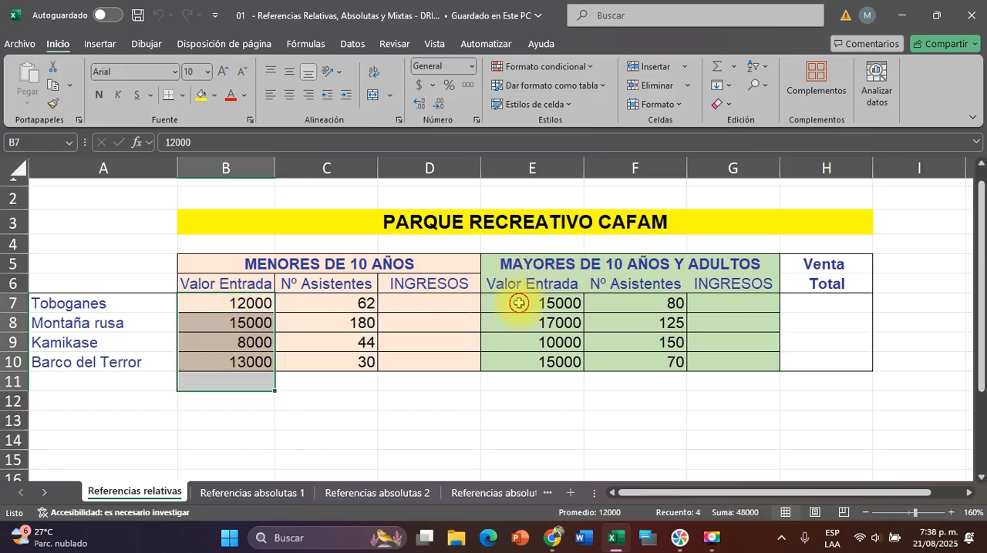
pyautogui.moveTo(516, 301); pyautogui.dragTo(516, 363)
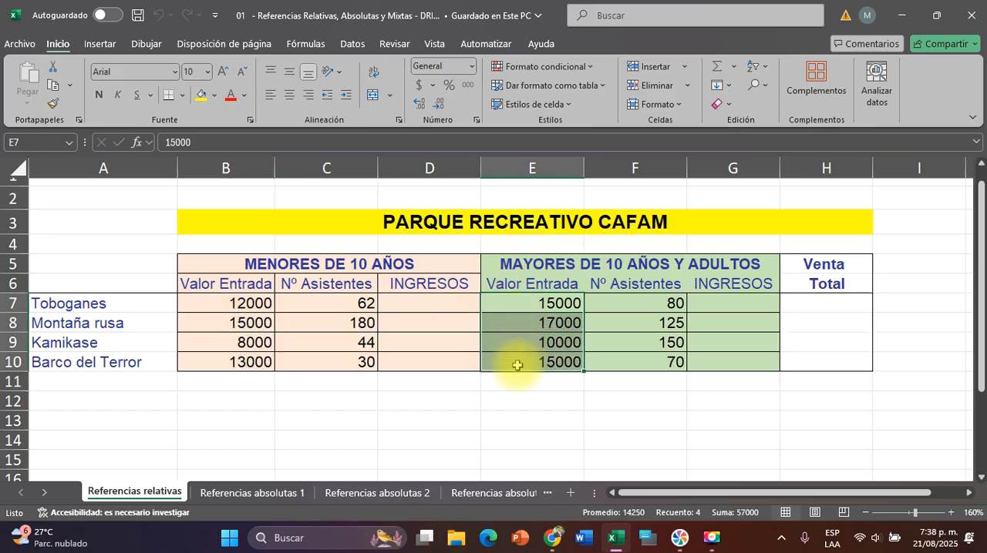
# Apply the accounting currency format to the under-10 Valor Entrada prices in B7:B10
pyautogui.click(306, 401)
pyautogui.moveTo(247, 310); pyautogui.dragTo(230, 364)
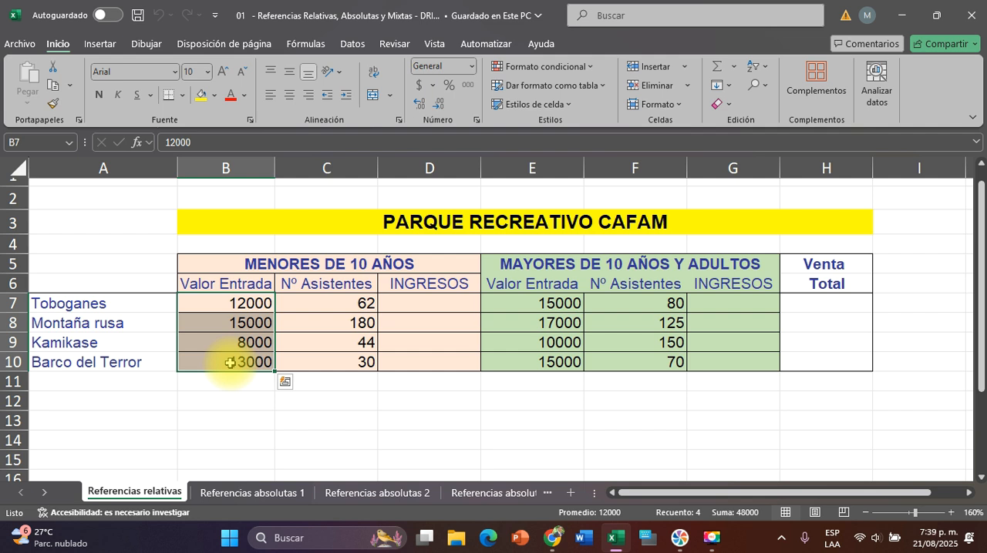
pyautogui.click(347, 340)
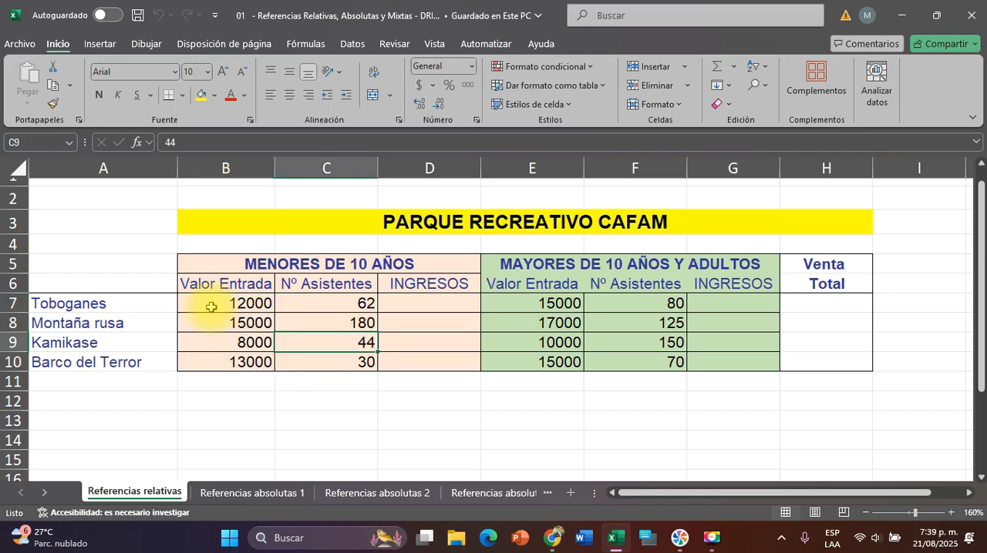
pyautogui.keyDown('ctrl'); pyautogui.scroll(9, 213, 305); pyautogui.keyUp('ctrl')
pyautogui.scroll(-1, 216, 302)
pyautogui.hscroll(2, 216, 302)
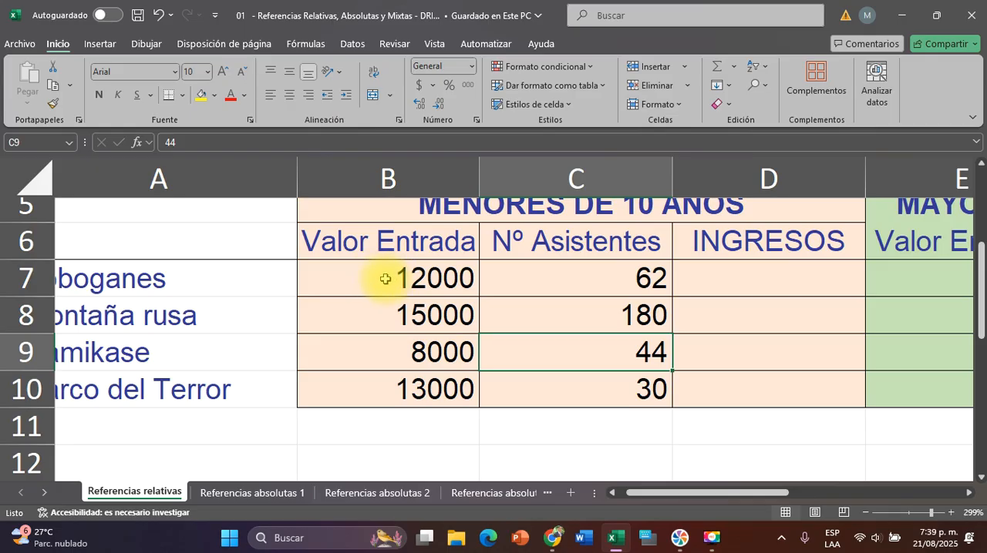
pyautogui.click(384, 279)
pyautogui.moveTo(378, 279); pyautogui.dragTo(379, 409)
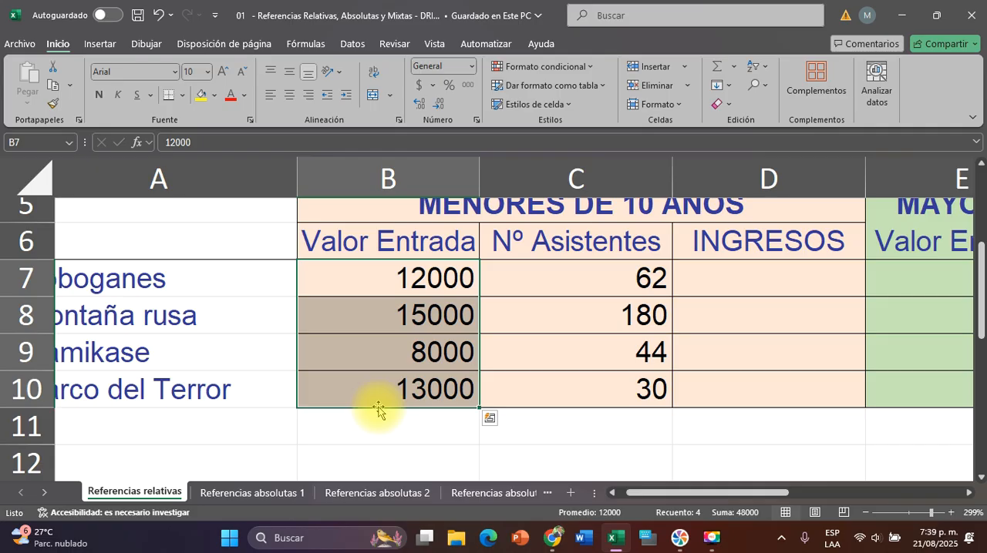
pyautogui.keyDown('ctrl'); pyautogui.scroll(-7, 378, 409); pyautogui.keyUp('ctrl')
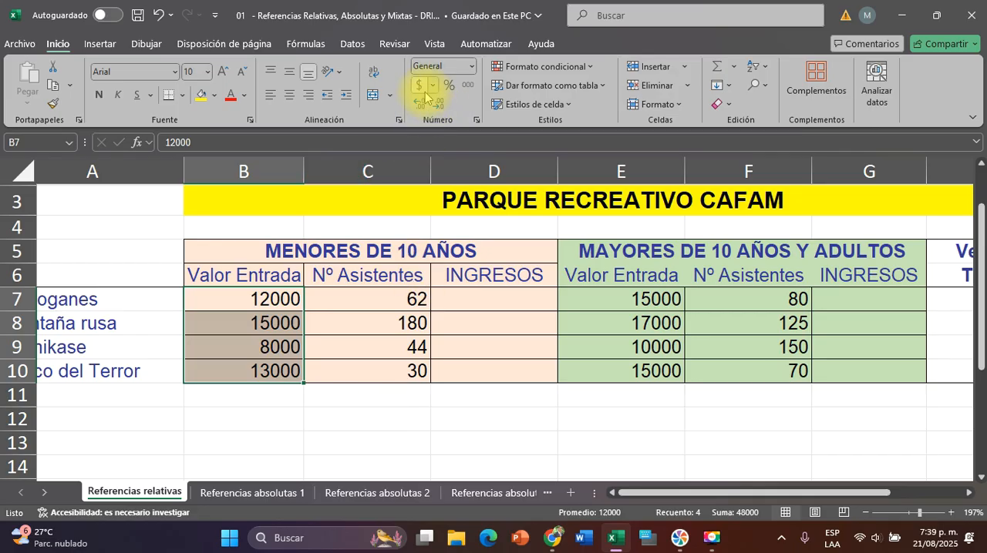
pyautogui.hotkey('ctrl', 'q')
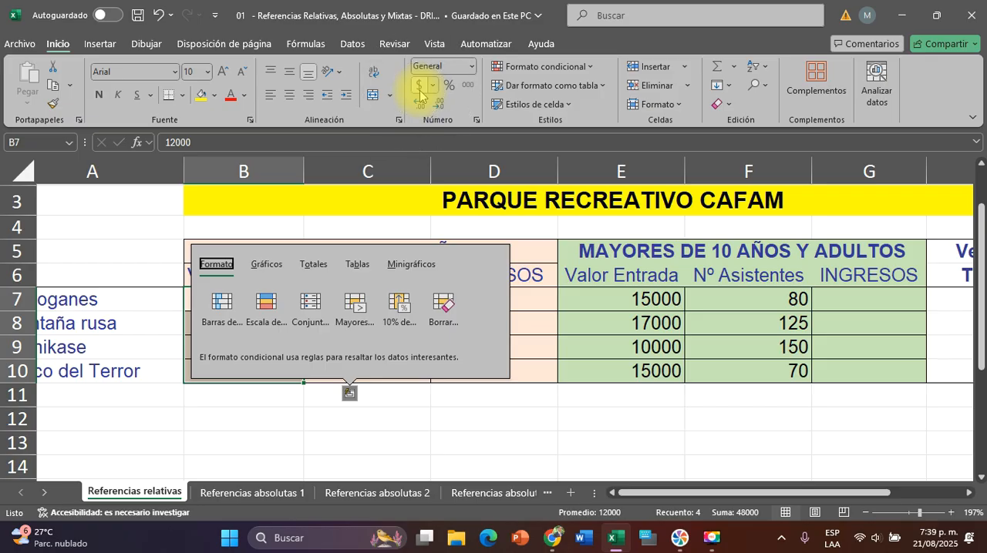
pyautogui.click(420, 91)
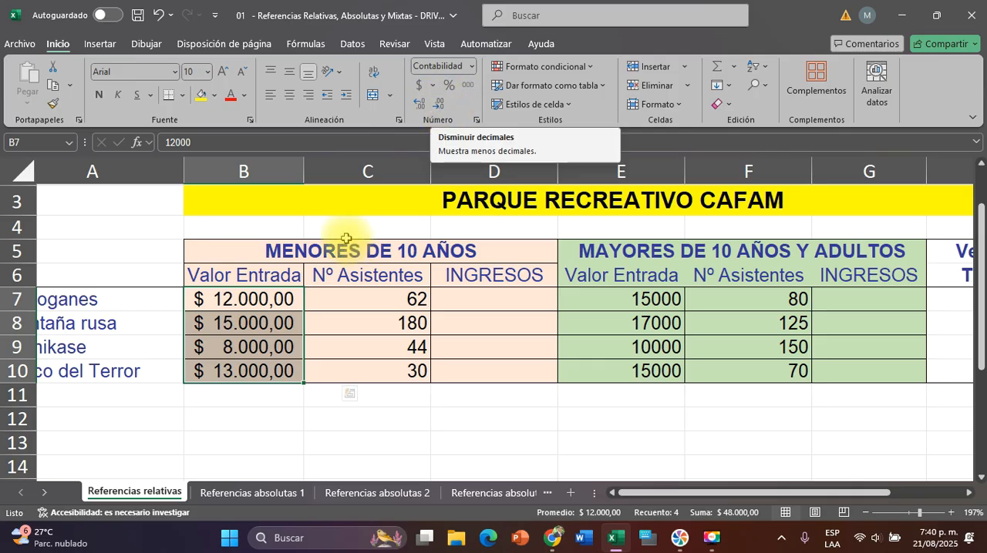
# Narrow column B until its prices no longer fit, and widen it enough to show them in full with spare room
pyautogui.click(299, 171)
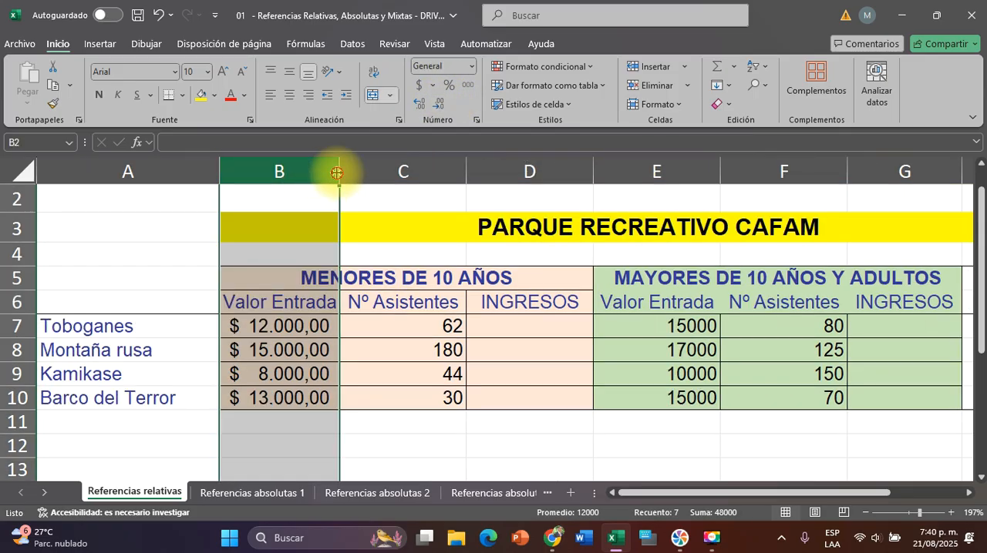
pyautogui.moveTo(339, 172); pyautogui.dragTo(320, 173)
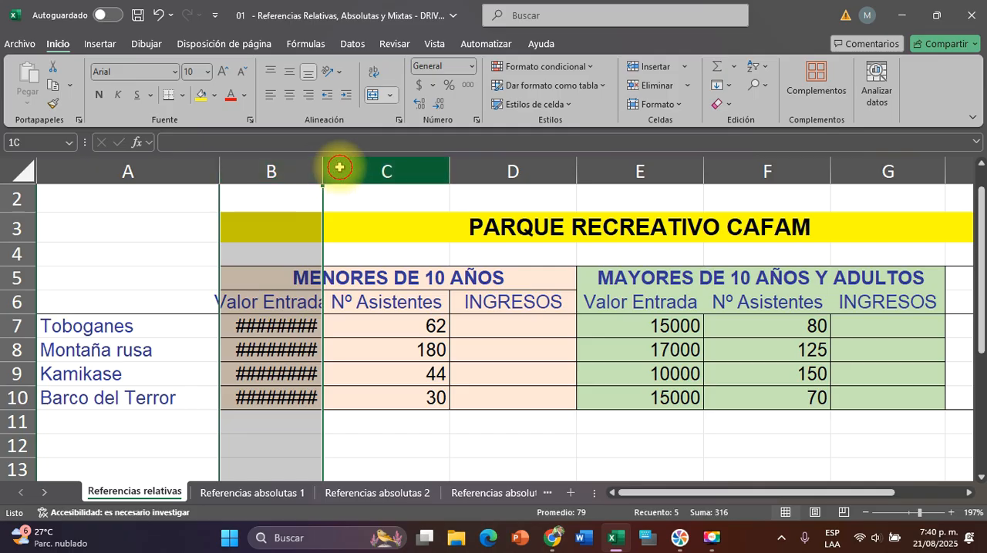
pyautogui.click(334, 164)
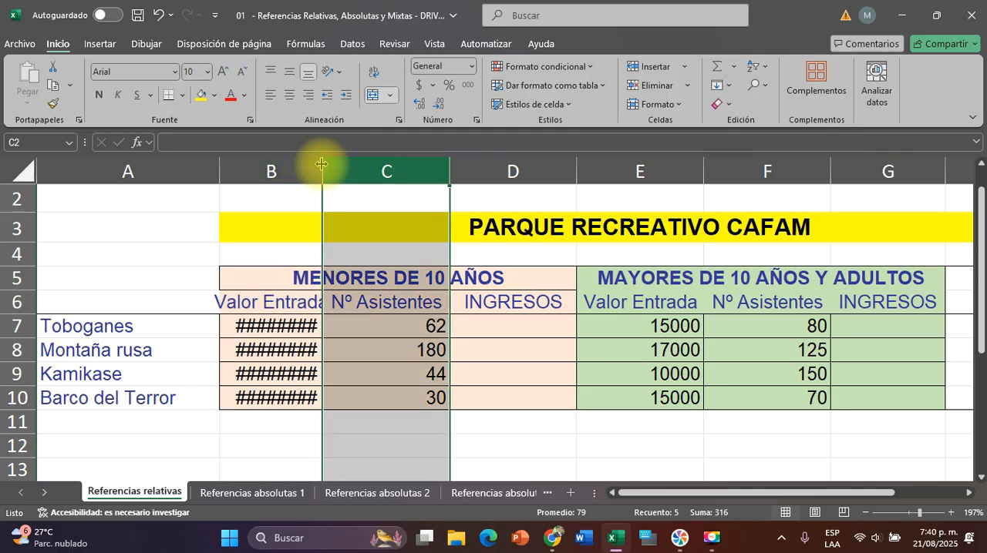
pyautogui.click(321, 165)
pyautogui.moveTo(321, 164); pyautogui.dragTo(379, 168)
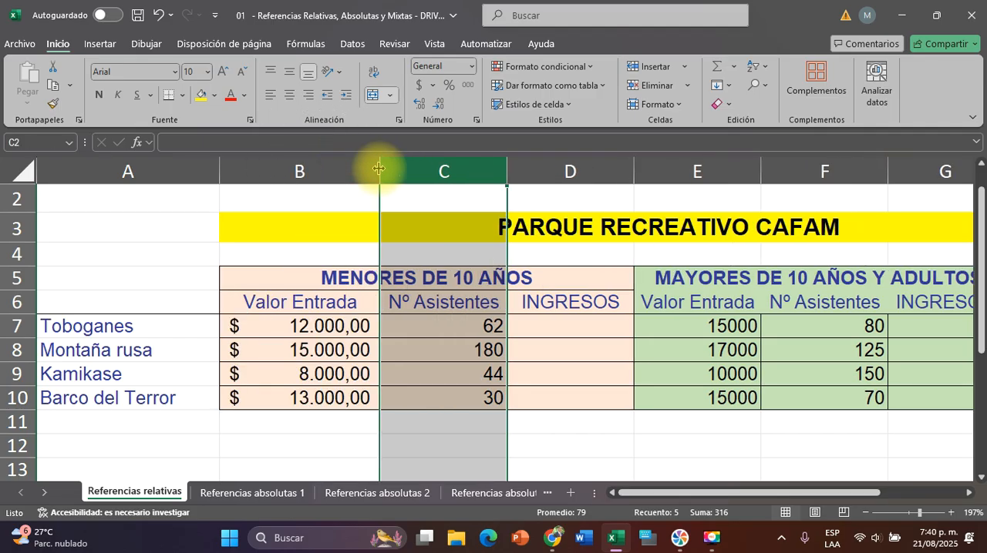
# Remove both decimal places from the under-10 entry prices in B7:B10
pyautogui.click(282, 329)
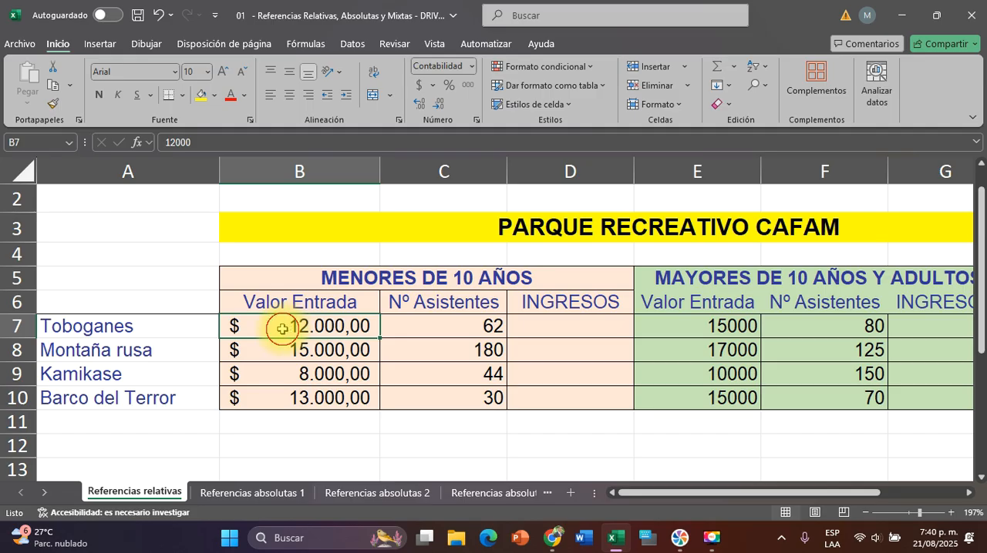
pyautogui.moveTo(283, 329); pyautogui.dragTo(275, 392)
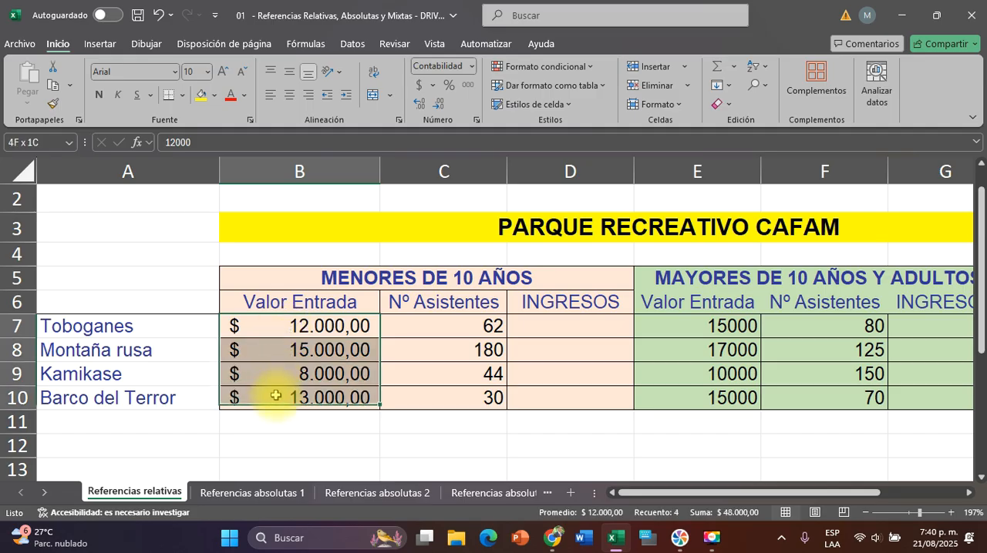
pyautogui.click(439, 105)
pyautogui.click(438, 105)
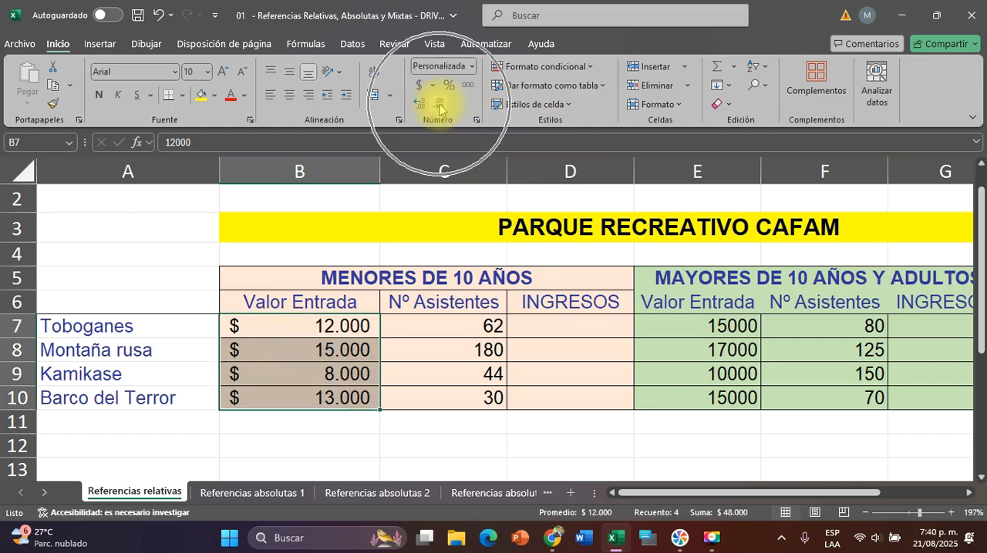
pyautogui.hotkey('ctrl', 'q')
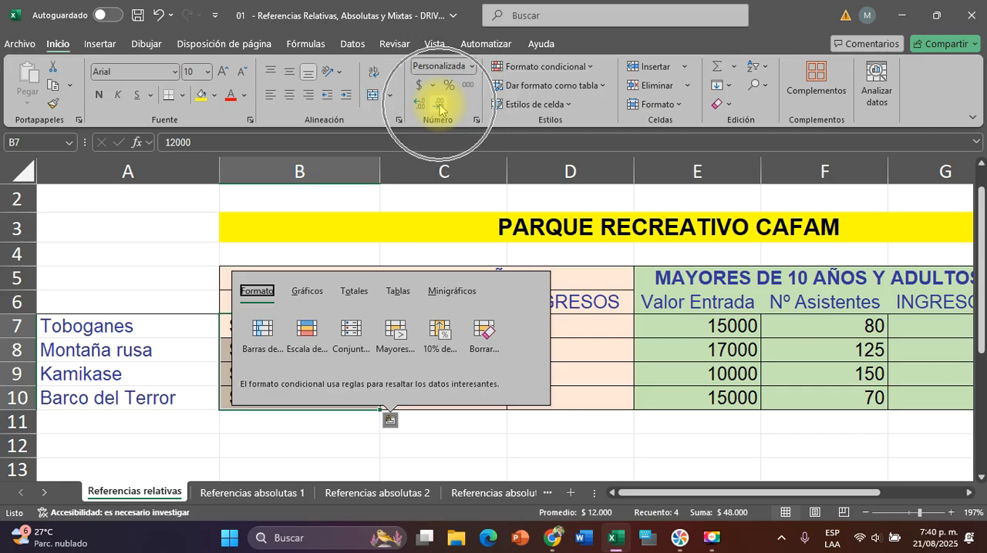
pyautogui.click(438, 105)
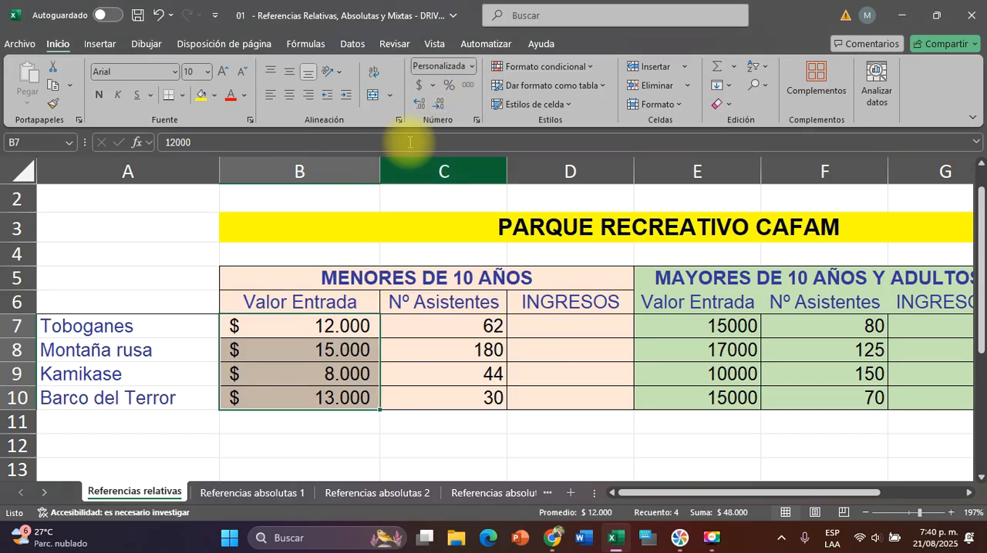
# Restore the two decimal places in B7:B10 and remove them again
pyautogui.click(419, 103)
pyautogui.click(419, 103)
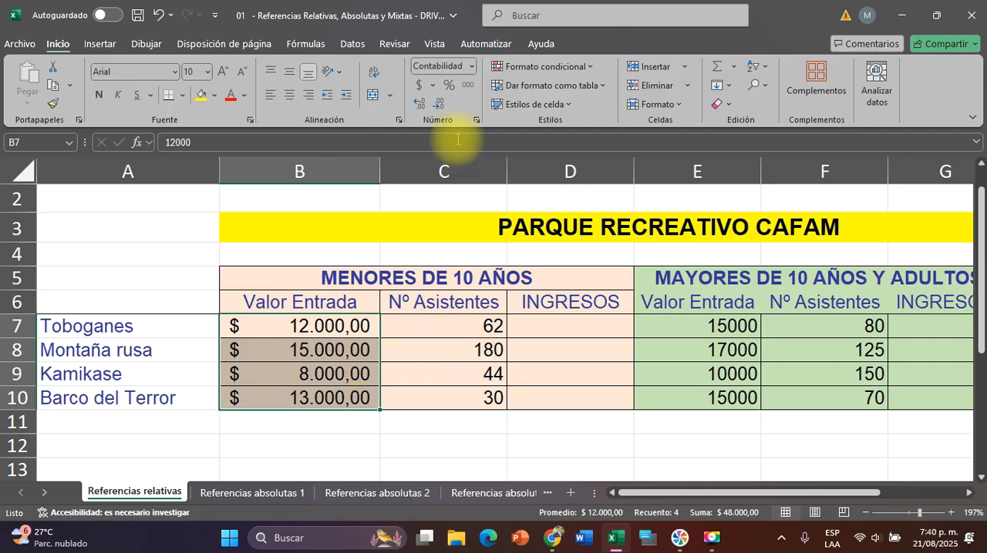
pyautogui.click(441, 104)
pyautogui.click(440, 104)
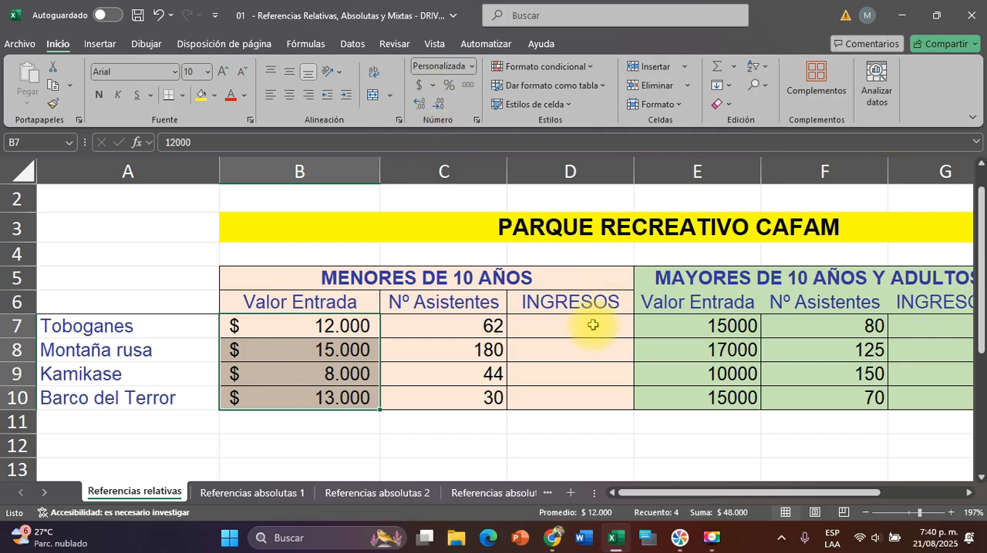
# Apply the accounting currency format without decimals to the Valor Entrada prices for over-10s and adults in E7:E10
pyautogui.hscroll(2, 591, 324)
pyautogui.scroll(-2, 591, 324)
pyautogui.hscroll(2, 590, 323)
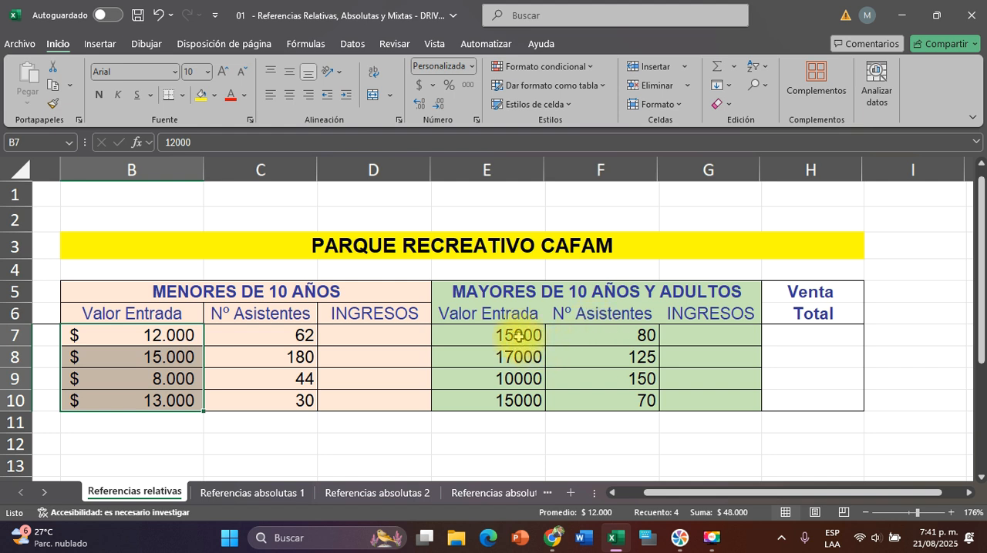
pyautogui.moveTo(507, 336); pyautogui.dragTo(513, 401)
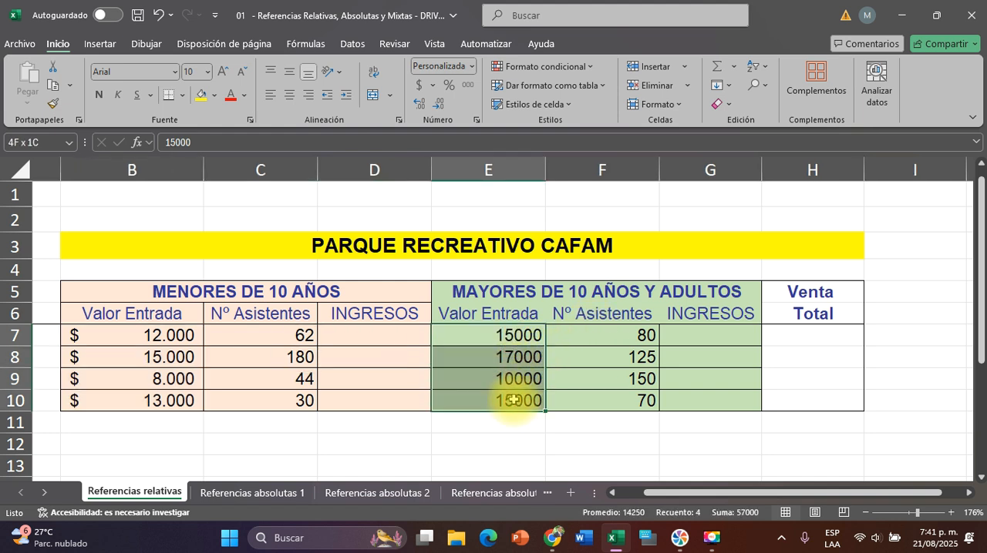
pyautogui.click(418, 87)
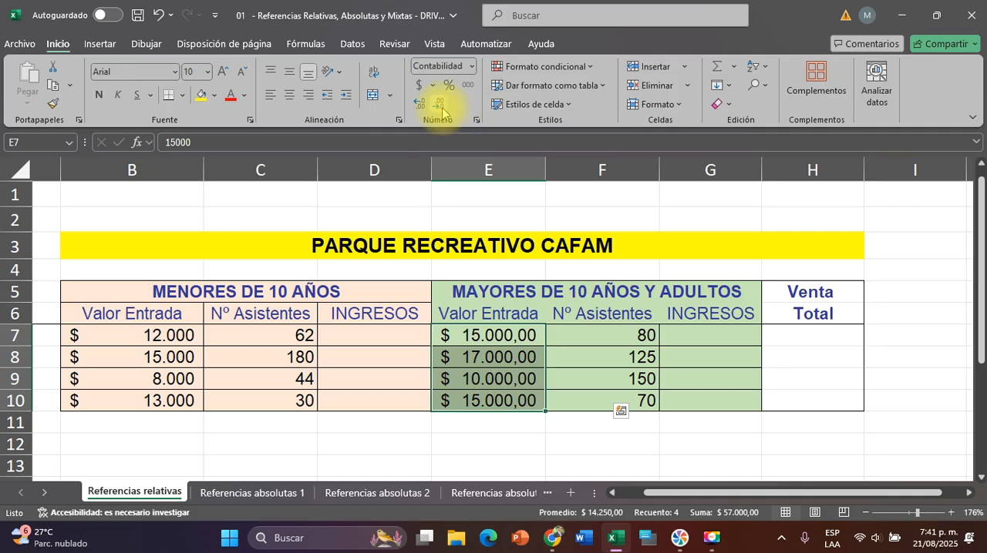
pyautogui.click(440, 106)
pyautogui.click(440, 106)
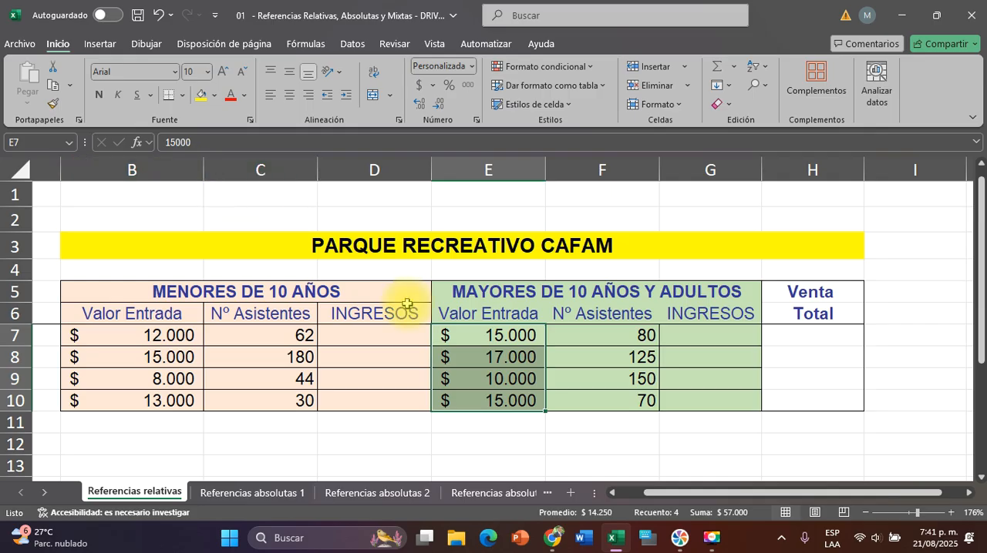
pyautogui.click(297, 355)
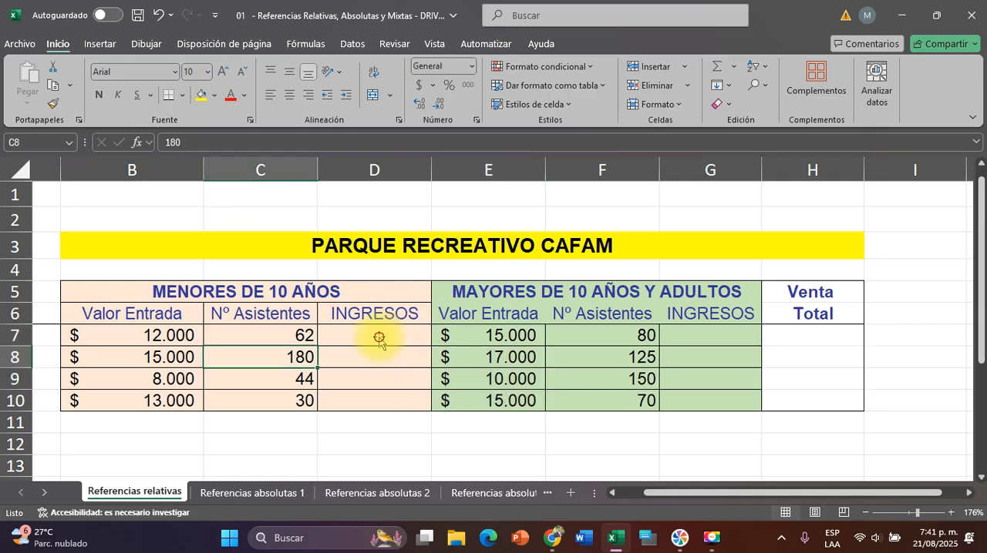
pyautogui.press('Escape')
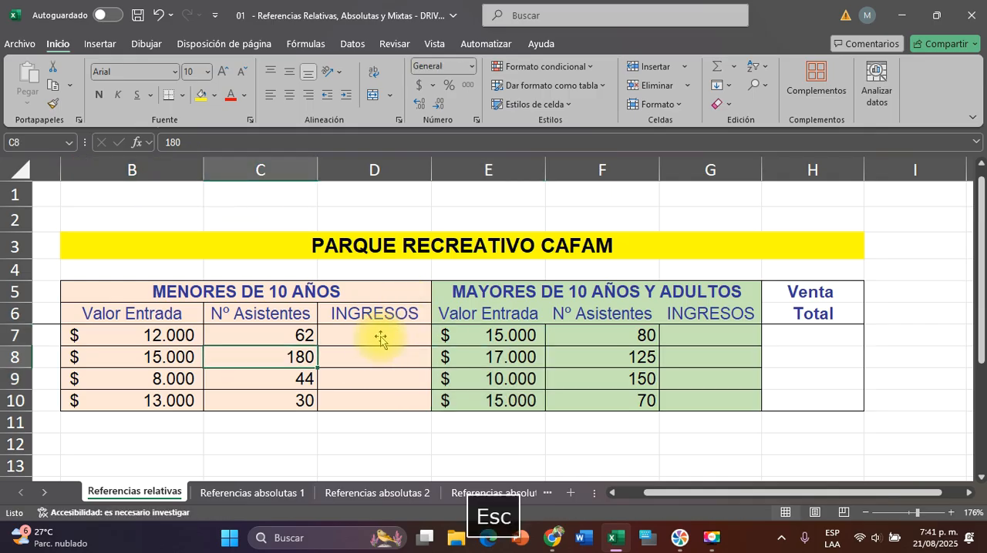
pyautogui.press('Left')
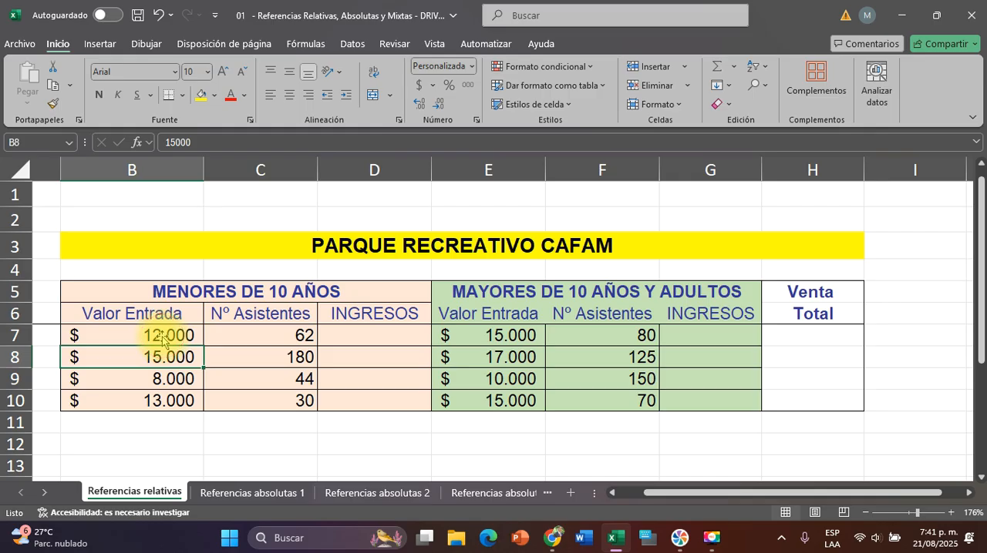
pyautogui.press('Up')
pyautogui.press('Right')
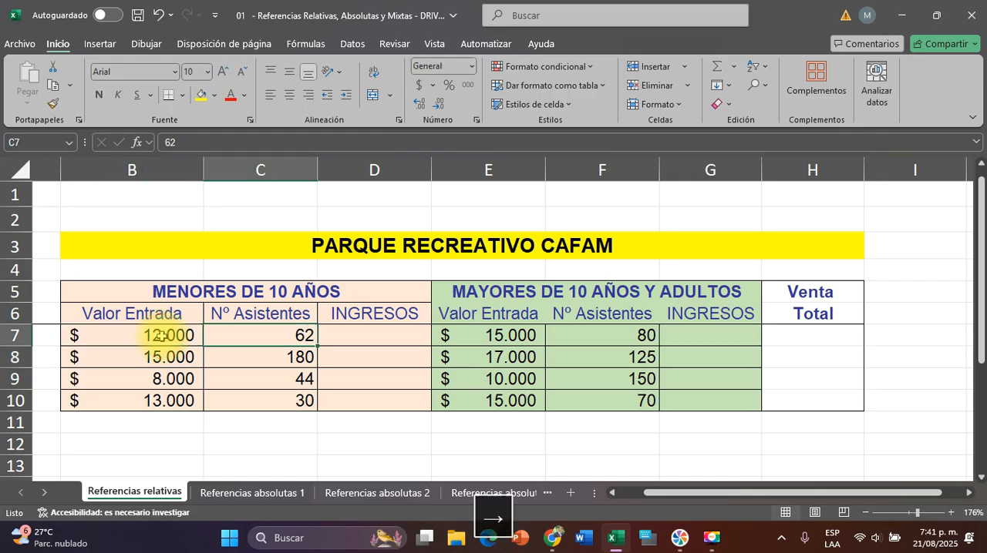
pyautogui.scroll(2, 311, 376)
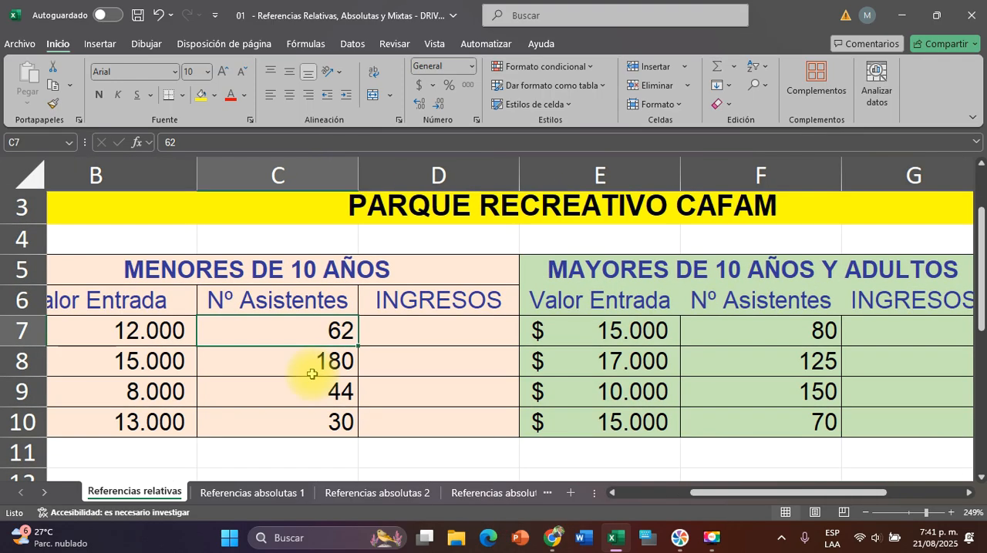
pyautogui.click(569, 330)
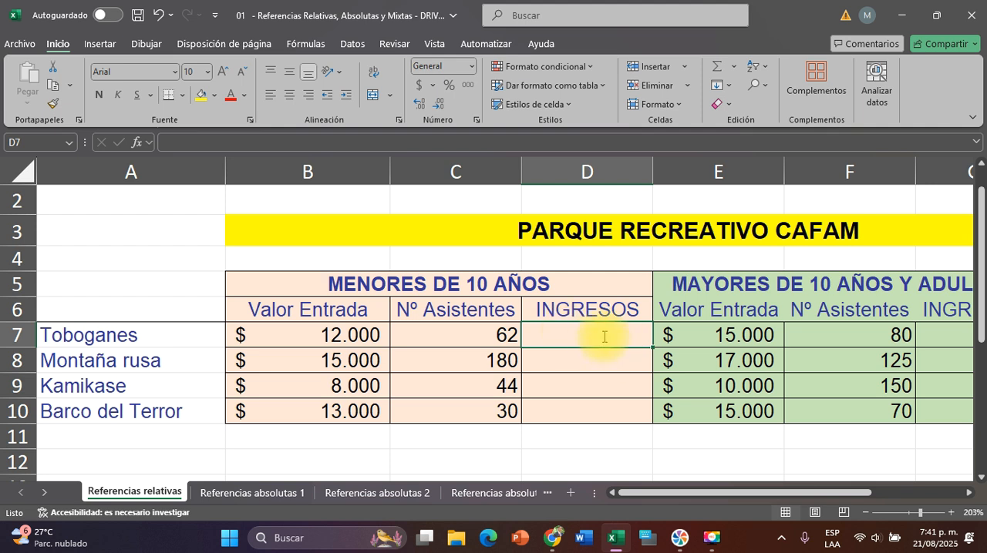
pyautogui.write('=')
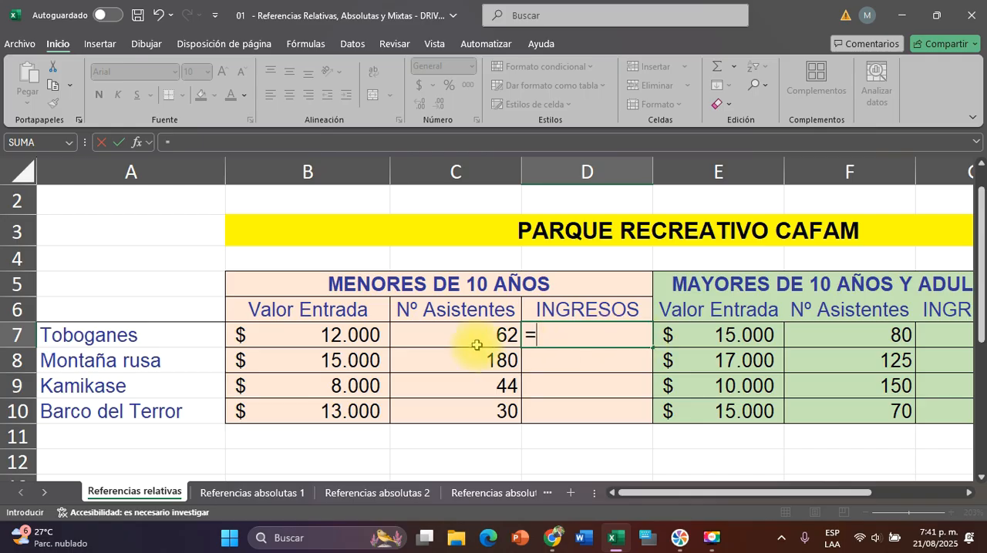
pyautogui.click(312, 336)
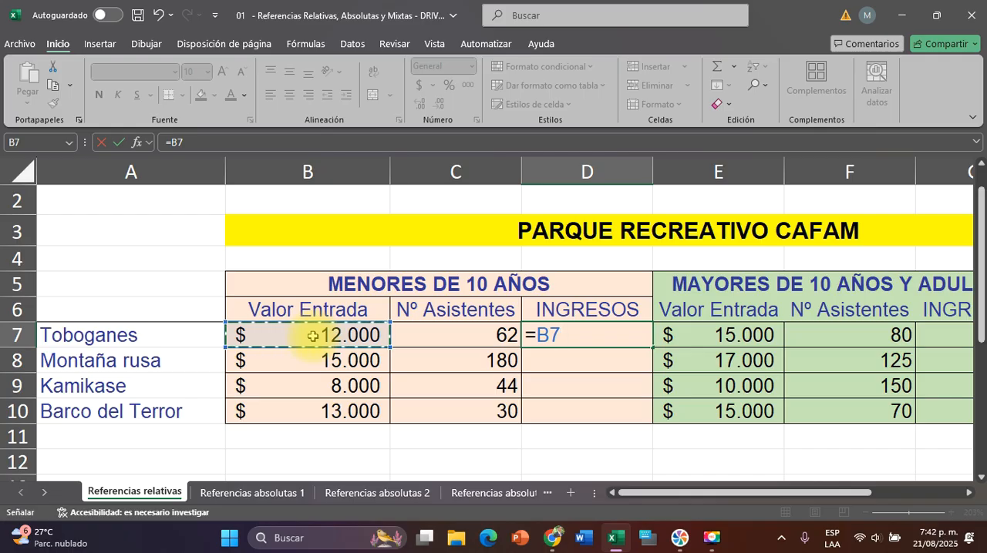
pyautogui.write('*')
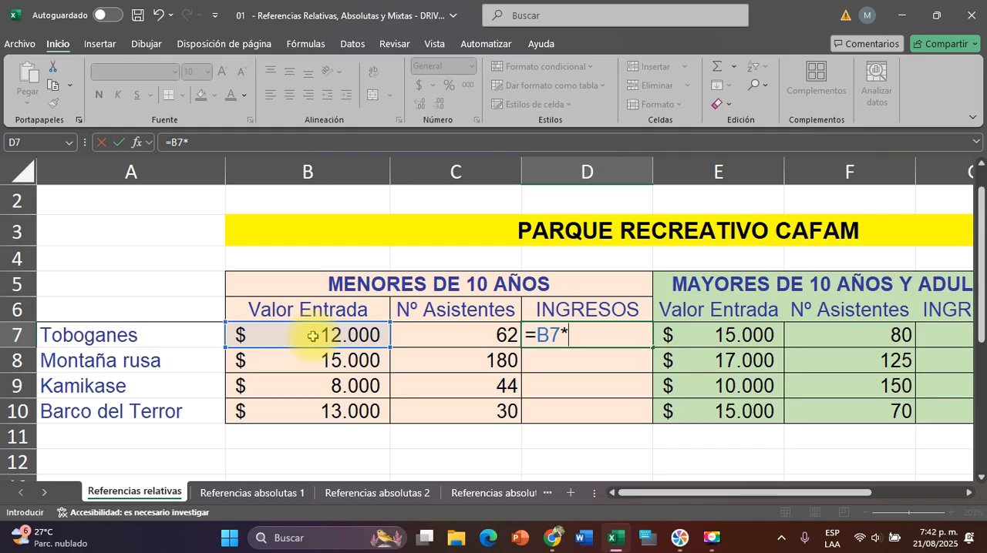
pyautogui.press('BackSpace')
pyautogui.press('BackSpace')
pyautogui.press('Escape')
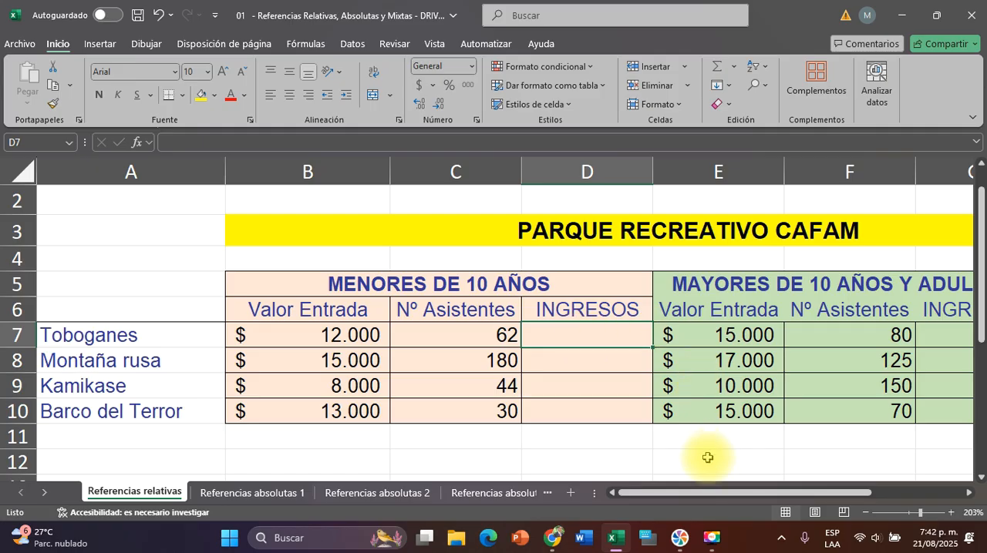
pyautogui.click(712, 537)
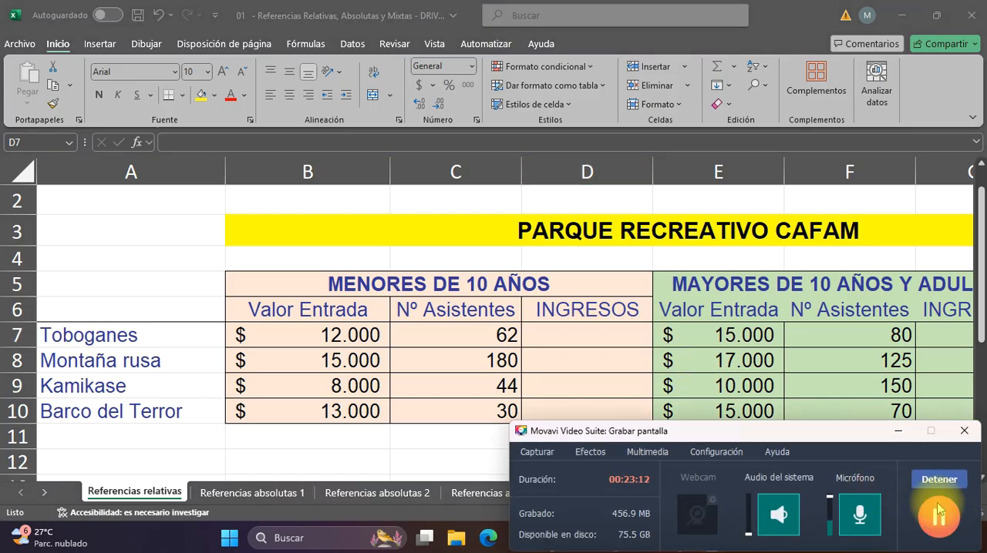
pyautogui.click(900, 430)
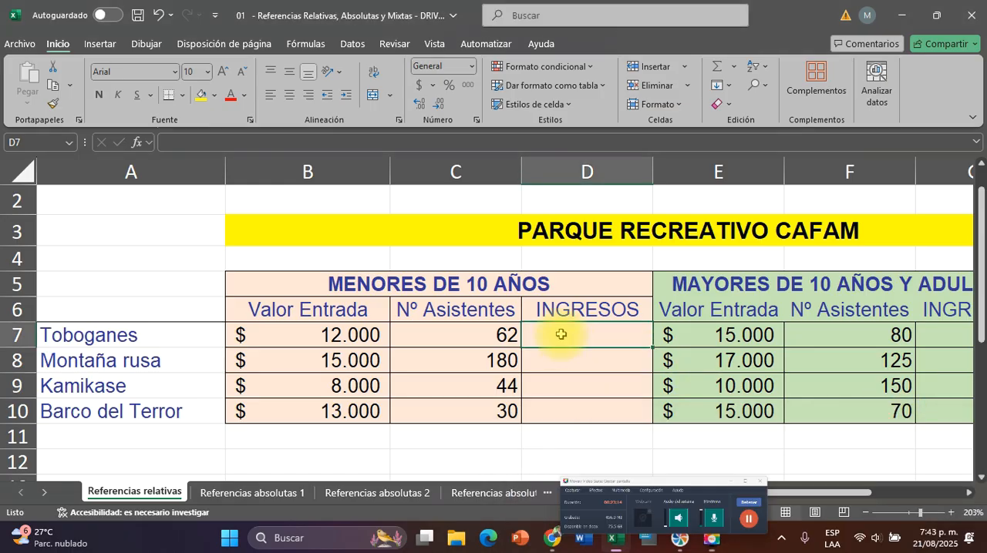
# Calculate the under-10 income for Toboganes in D7 with the formula =B7*C7
pyautogui.write('=')
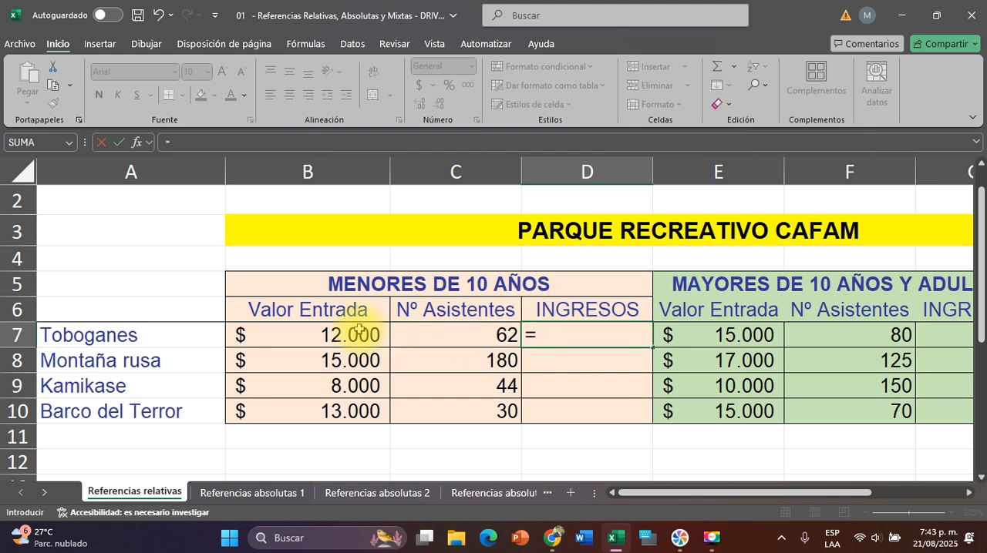
pyautogui.click(312, 333)
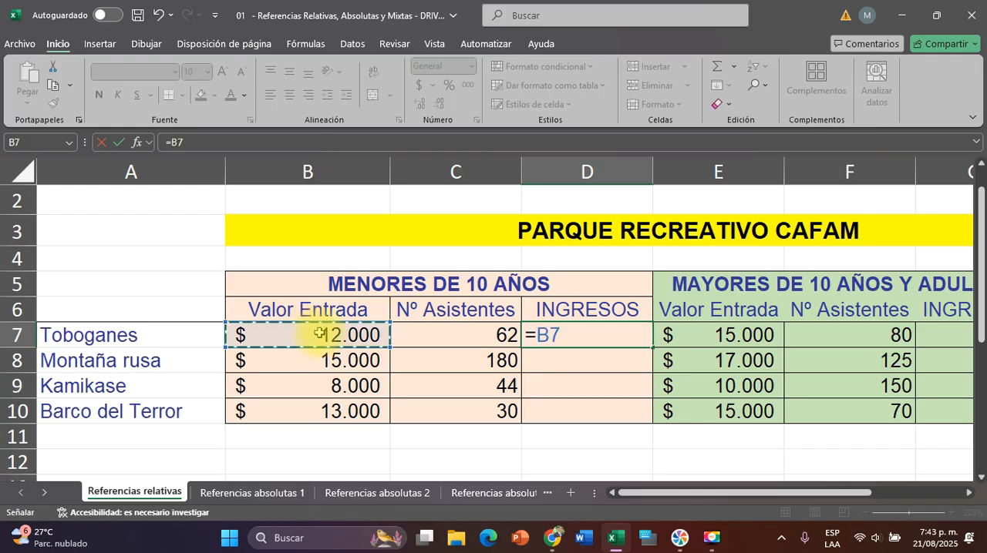
pyautogui.write('*')
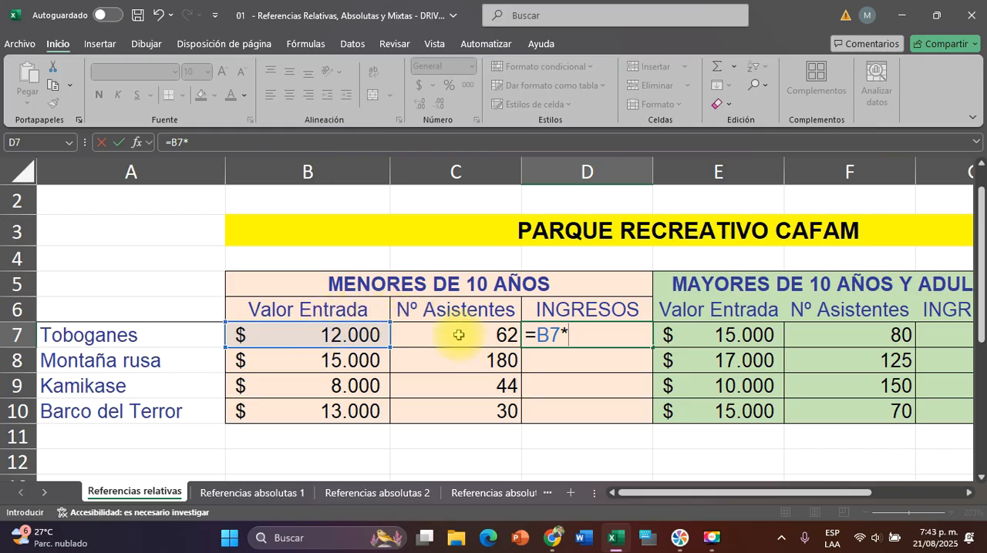
pyautogui.click(462, 339)
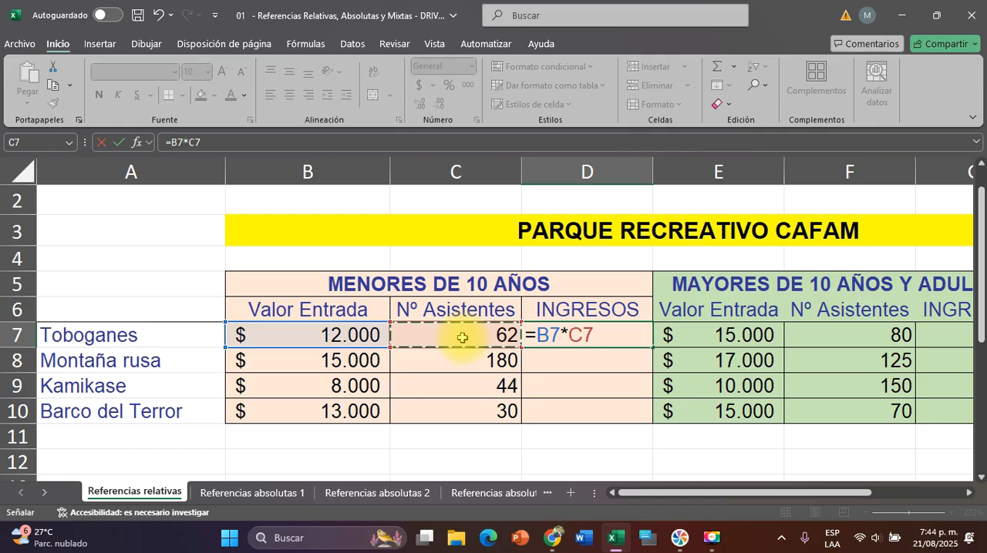
pyautogui.press('Return')
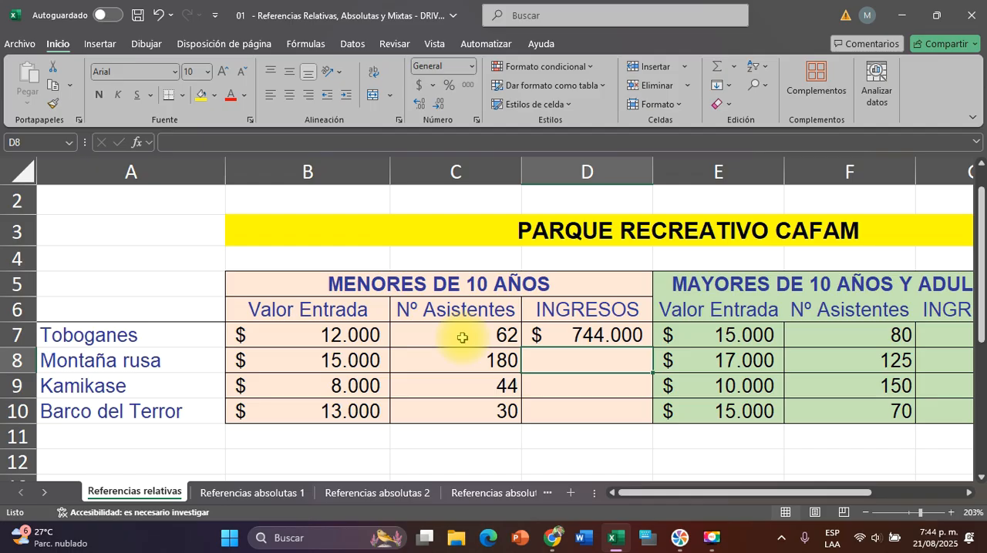
# Clear the Toboganes income in D7 and rebuild its formula as =B7*C7, multiplying entry price by attendance
pyautogui.click(558, 334)
pyautogui.doubleClick(560, 333)
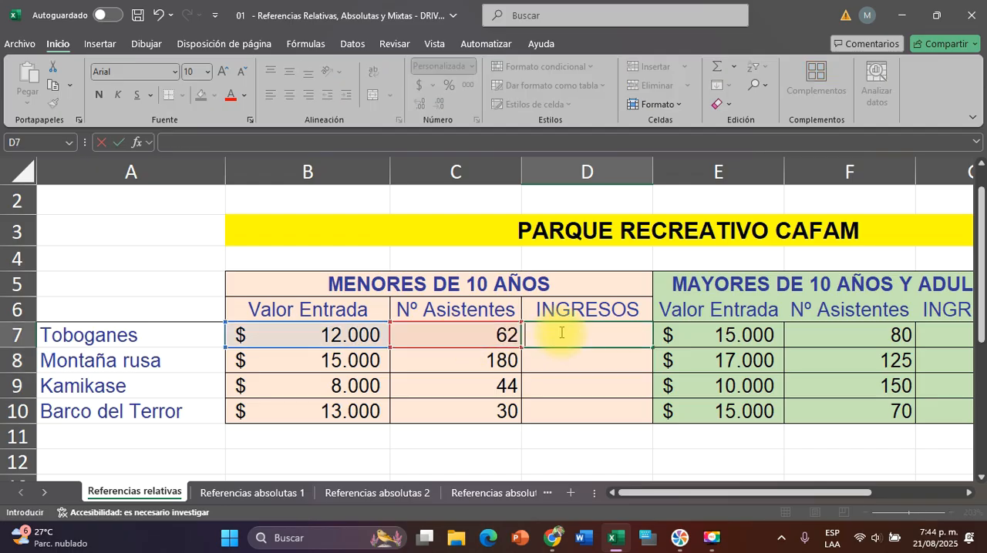
pyautogui.write('=')
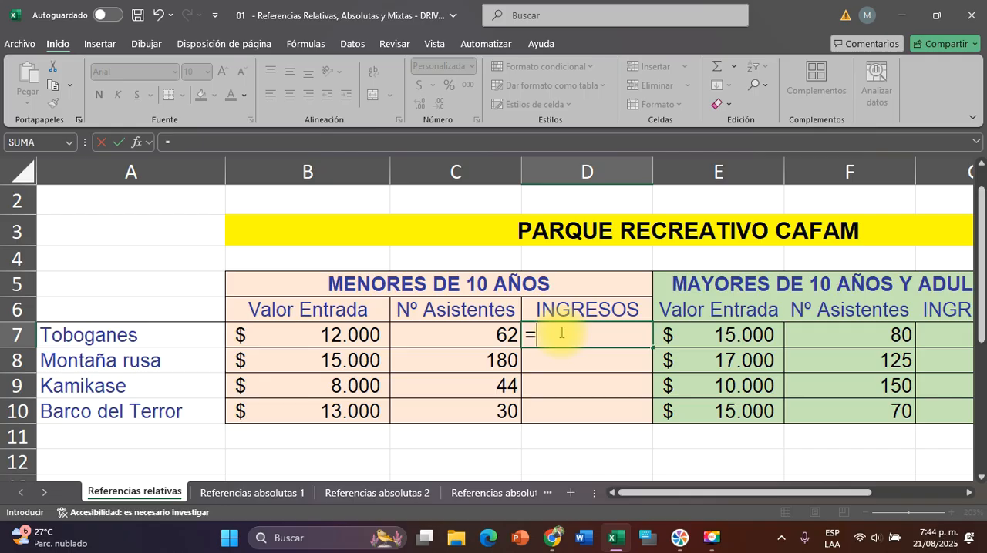
pyautogui.click(304, 336)
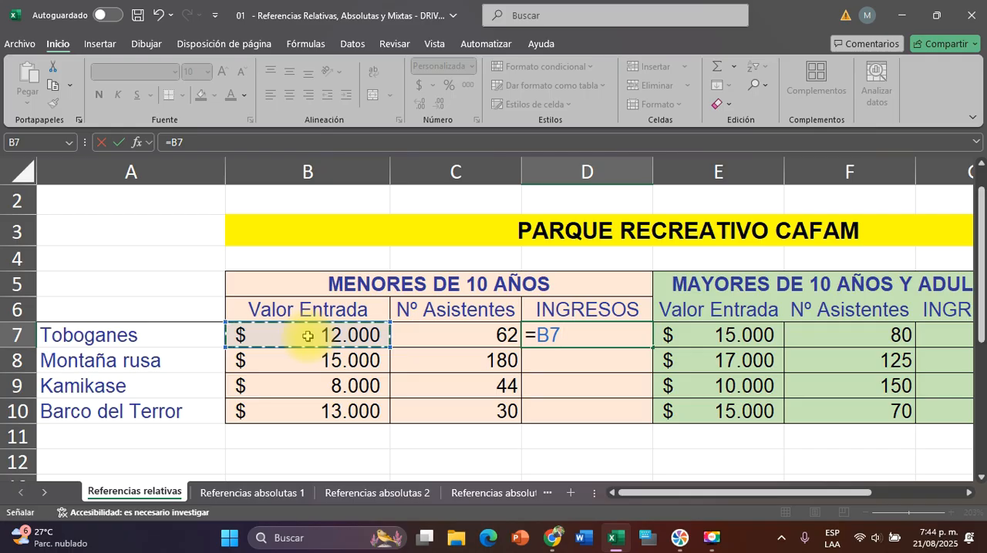
pyautogui.write('*')
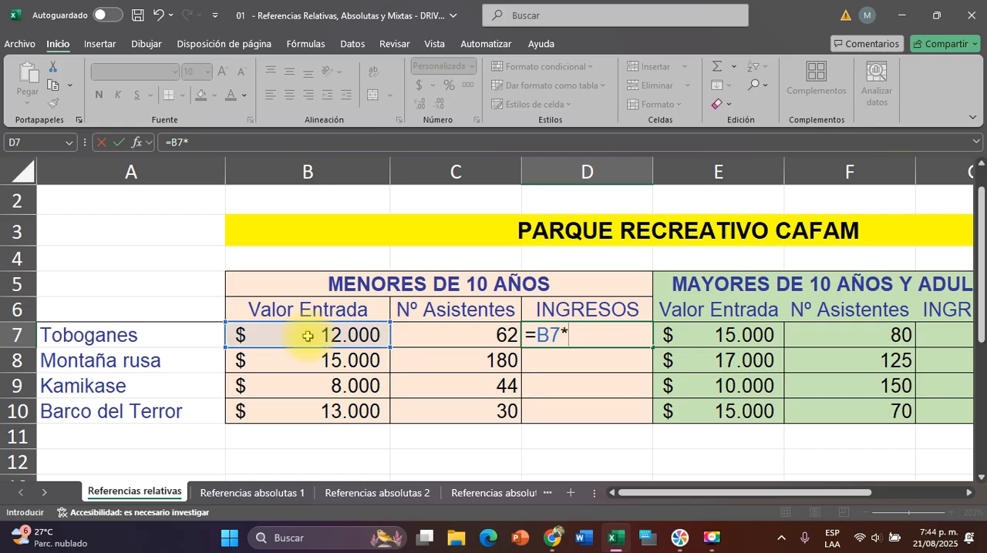
pyautogui.click(452, 336)
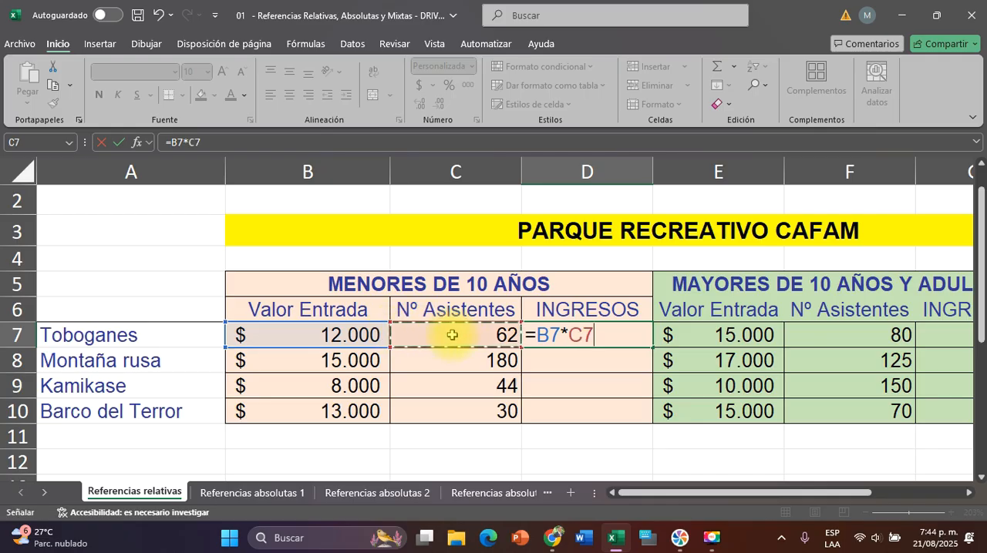
pyautogui.press('Return')
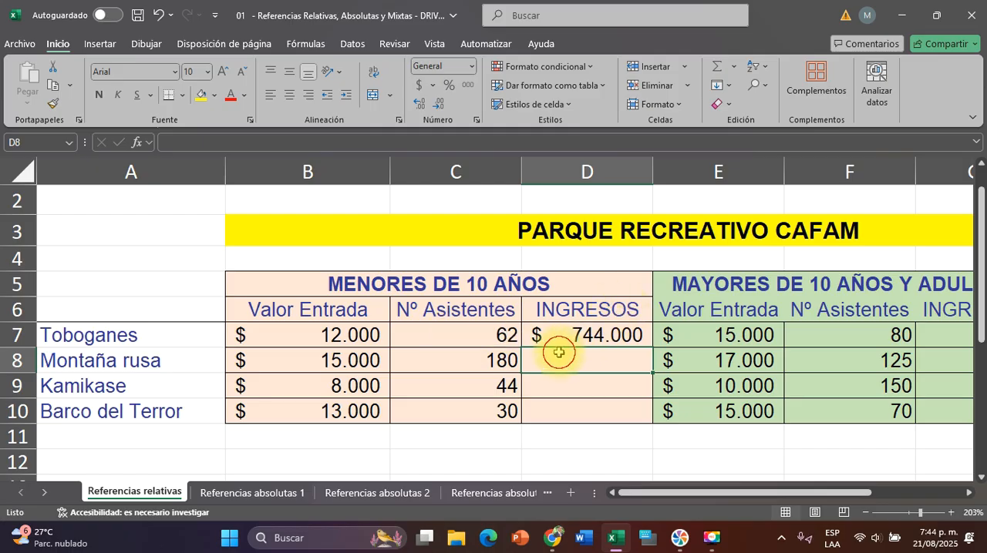
# Copy the under-10 income formula from D7 down to D8:D10 for the remaining attractions
pyautogui.click(562, 387)
pyautogui.click(562, 408)
pyautogui.click(567, 361)
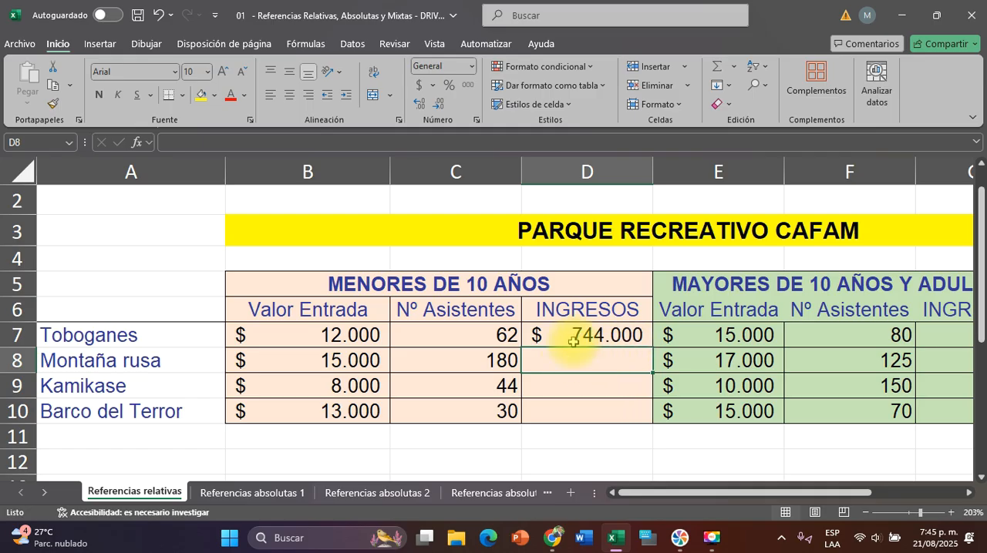
pyautogui.click(571, 336)
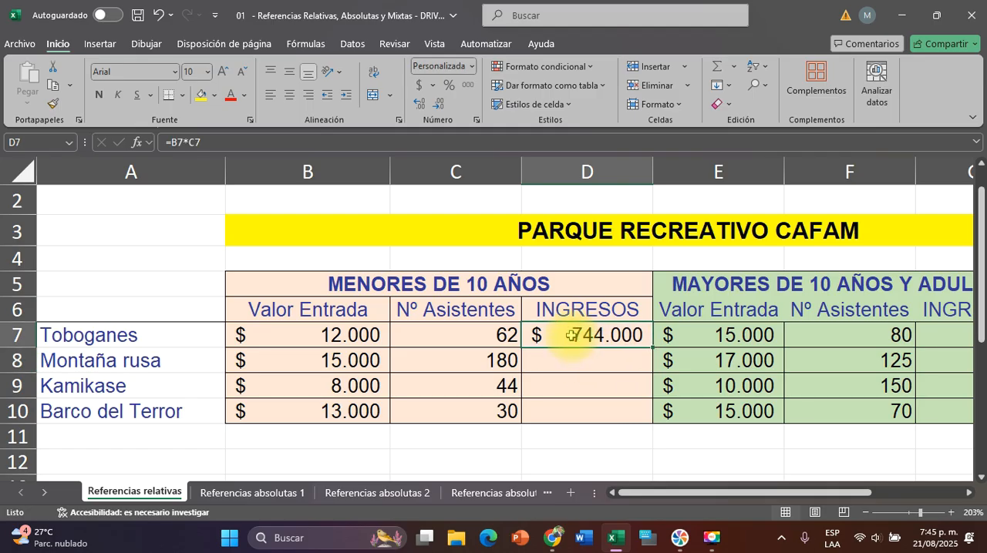
pyautogui.doubleClick(651, 347)
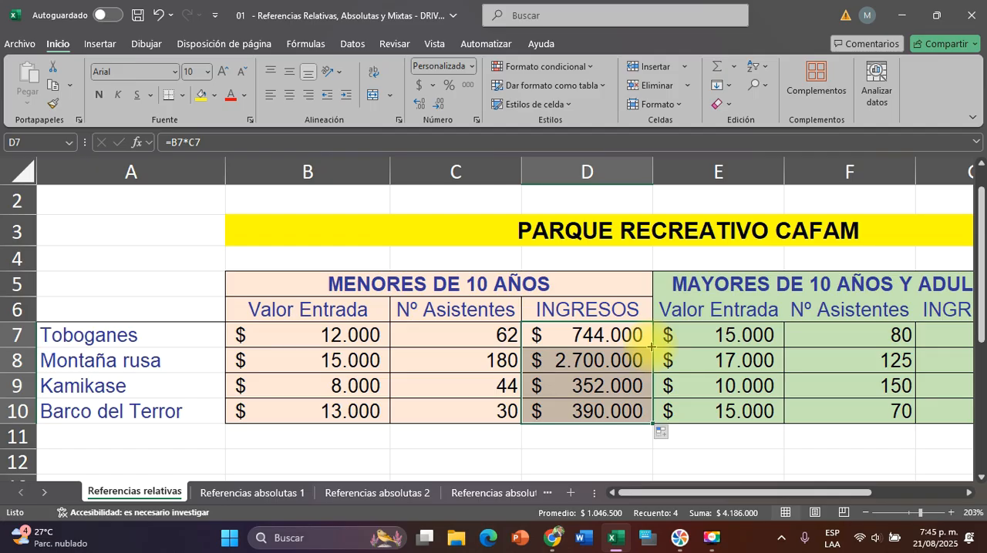
# Examine how the copied income formulas in D8 and D10 refer to each row's entry price and attendance compared with D7
pyautogui.click(612, 337)
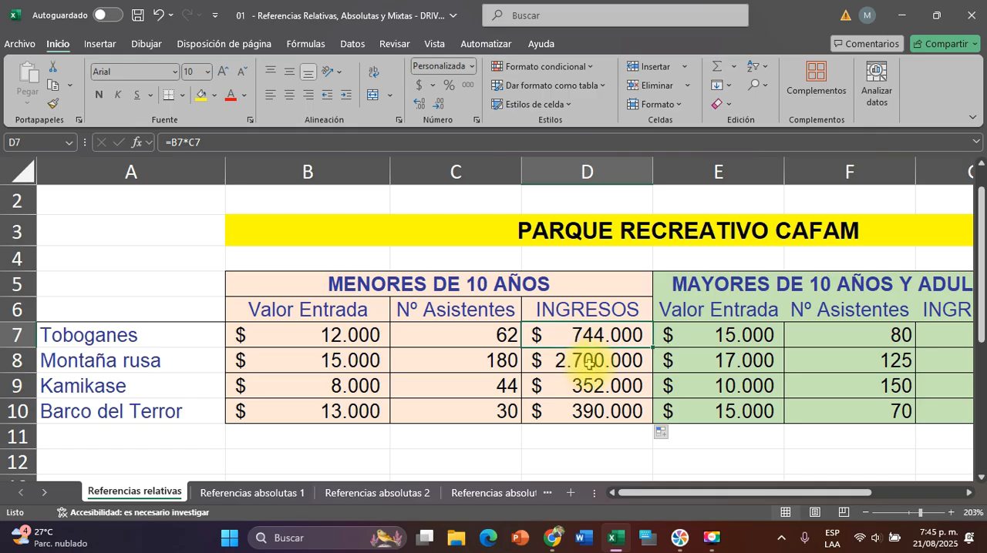
pyautogui.click(590, 362)
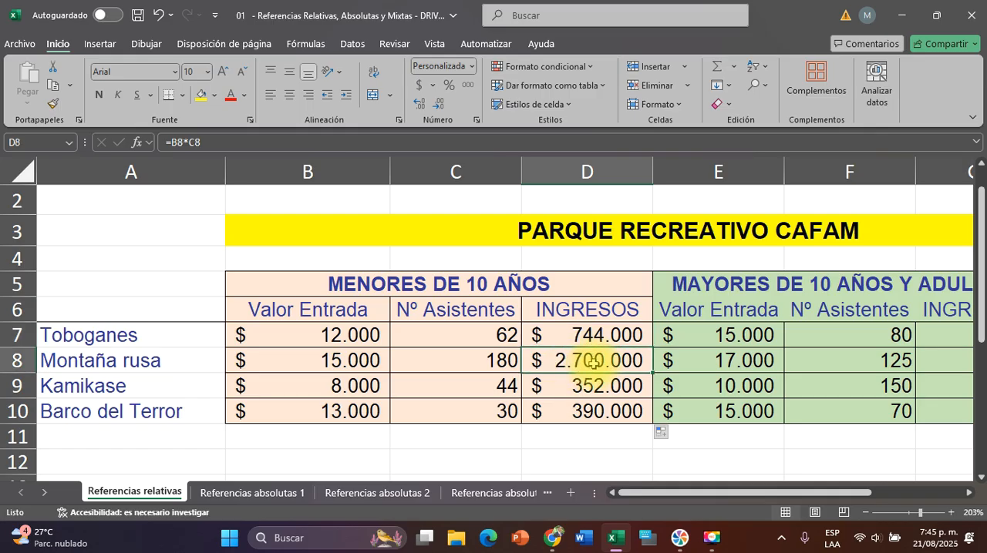
pyautogui.doubleClick(590, 362)
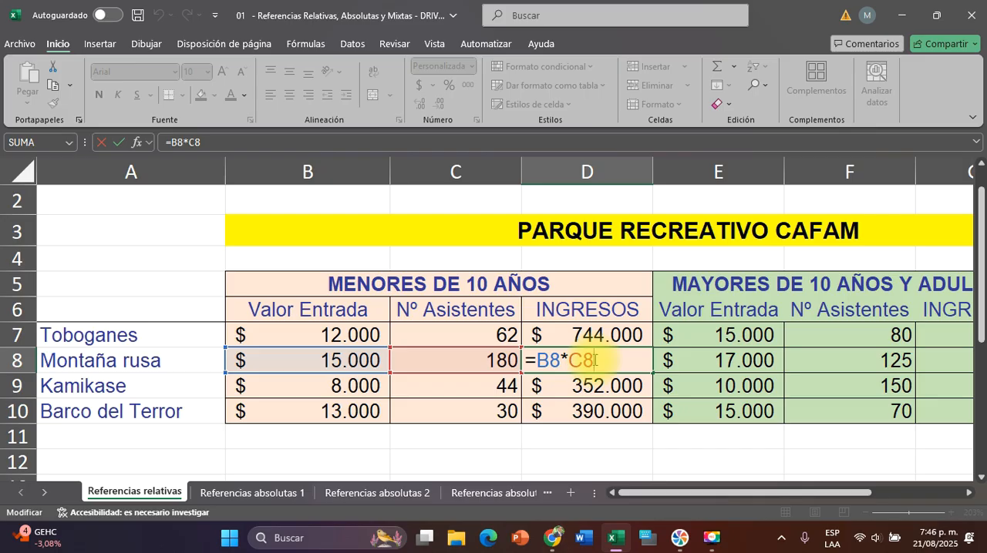
pyautogui.press('Escape')
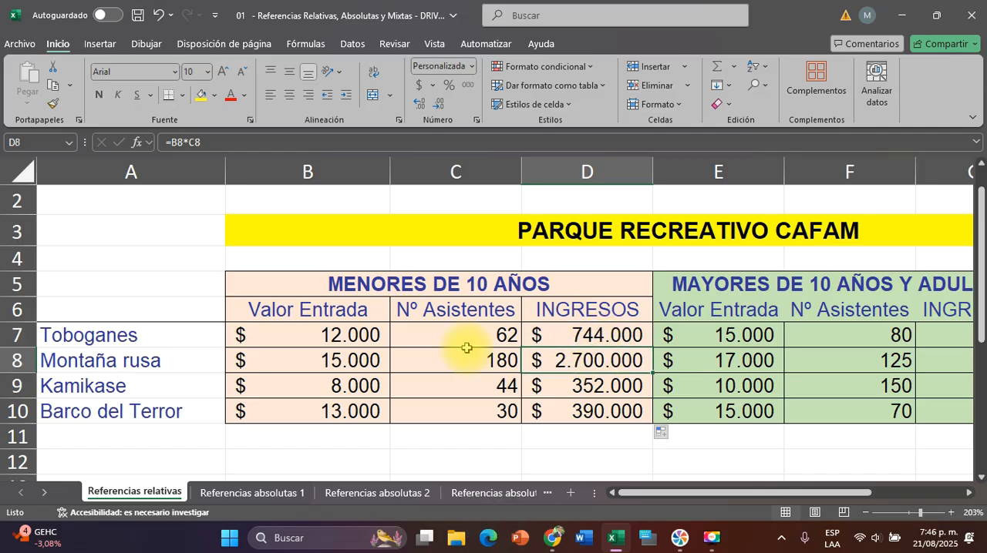
pyautogui.click(352, 334)
pyautogui.click(467, 331)
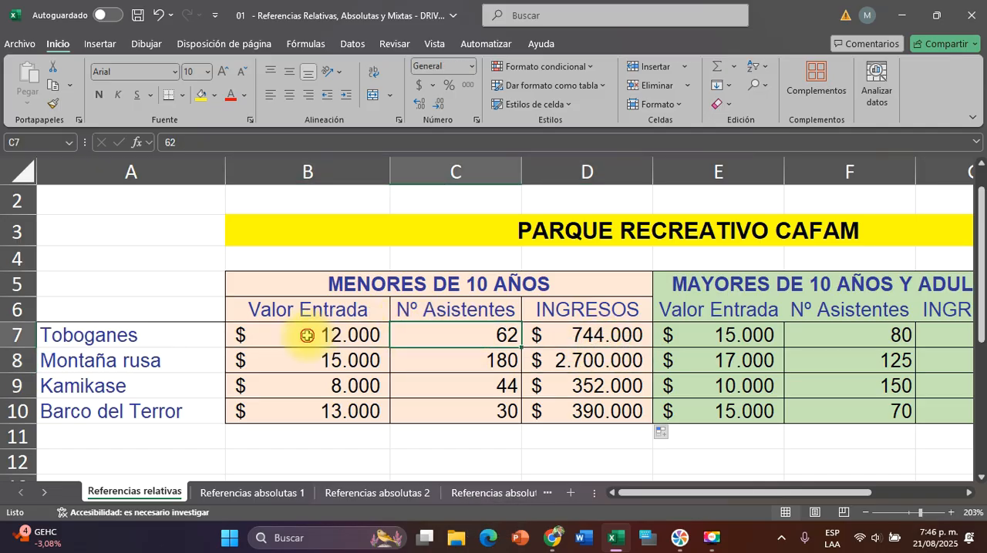
pyautogui.moveTo(308, 335); pyautogui.dragTo(450, 334)
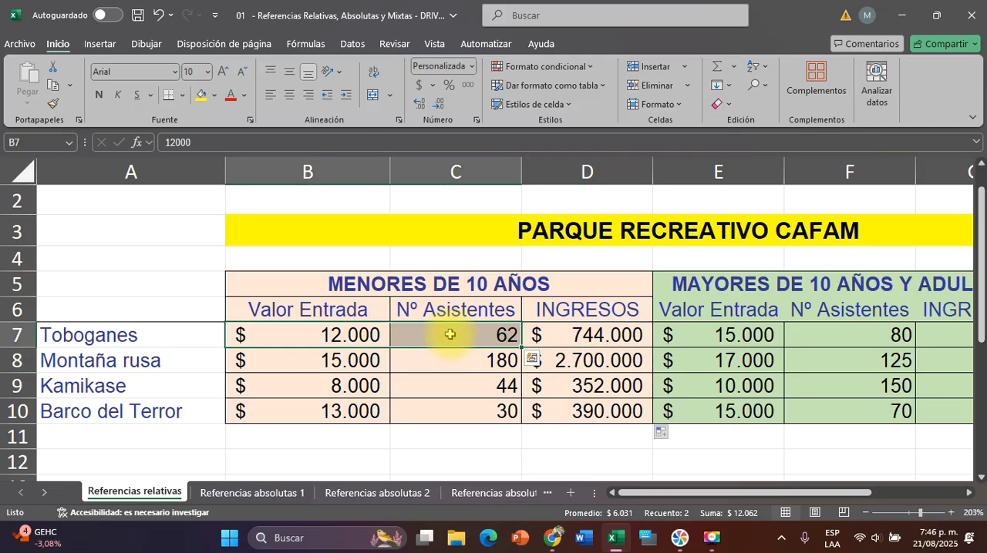
pyautogui.moveTo(352, 359); pyautogui.dragTo(463, 358)
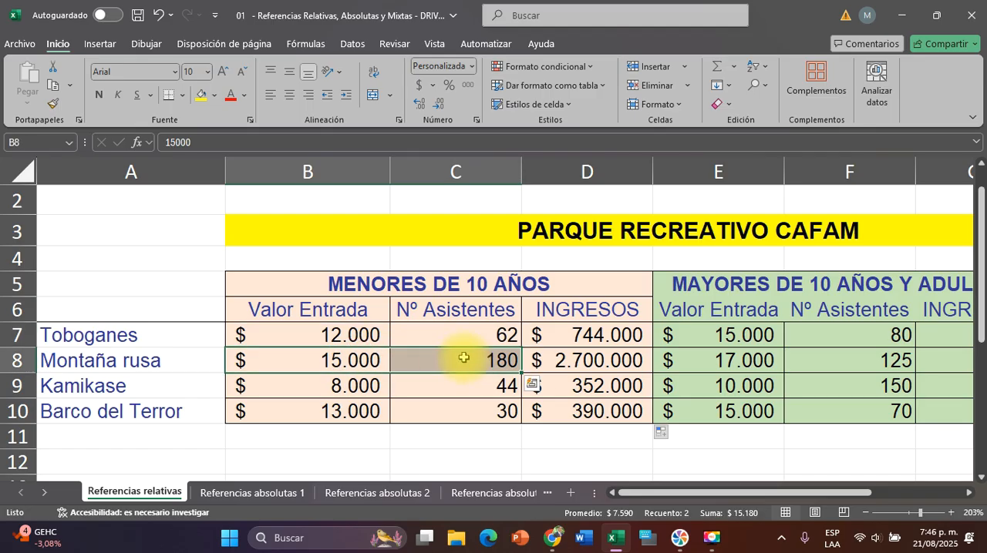
pyautogui.click(591, 413)
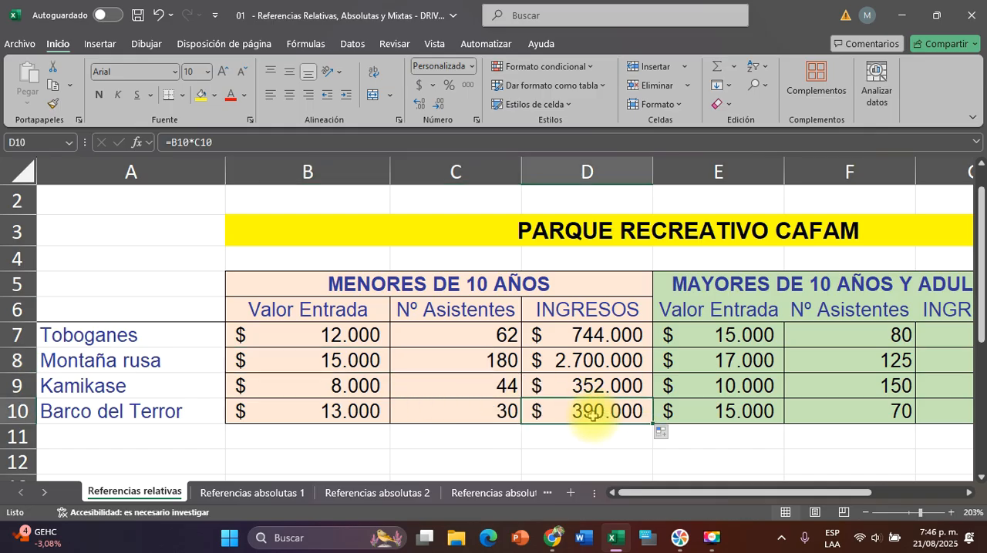
pyautogui.doubleClick(605, 413)
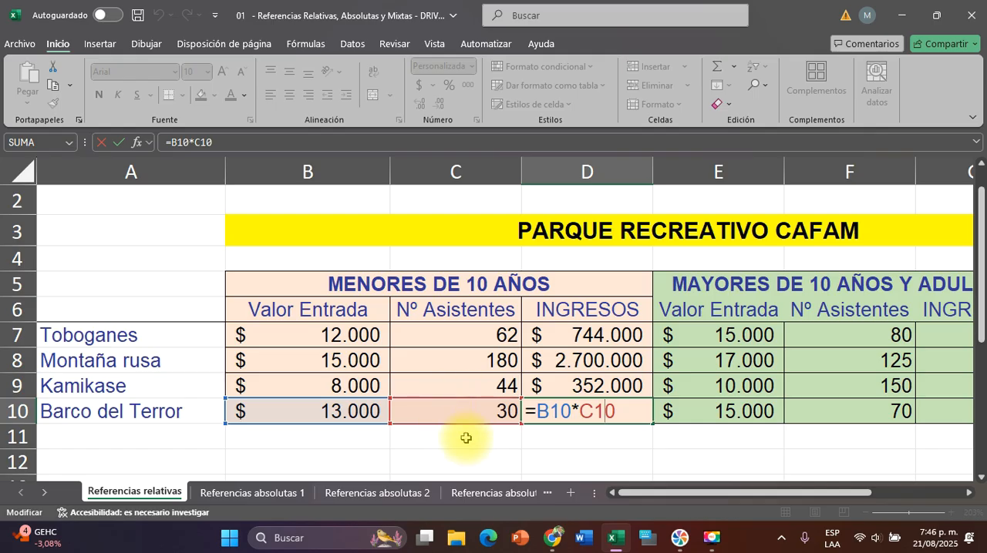
pyautogui.press('Escape')
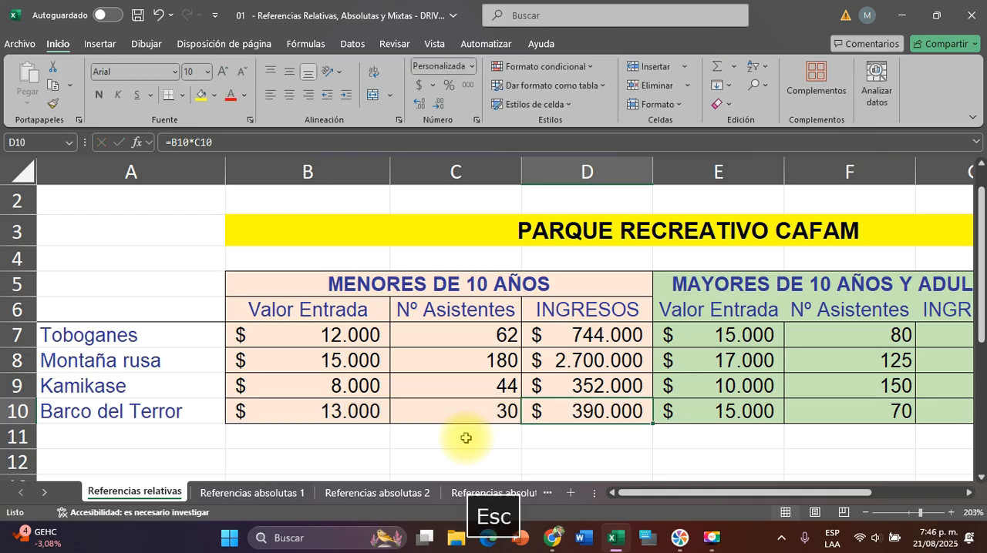
# Calculate the income from over-10s and adults for Toboganes in G7 with the formula =E7*F7
pyautogui.hscroll(4, 609, 423)
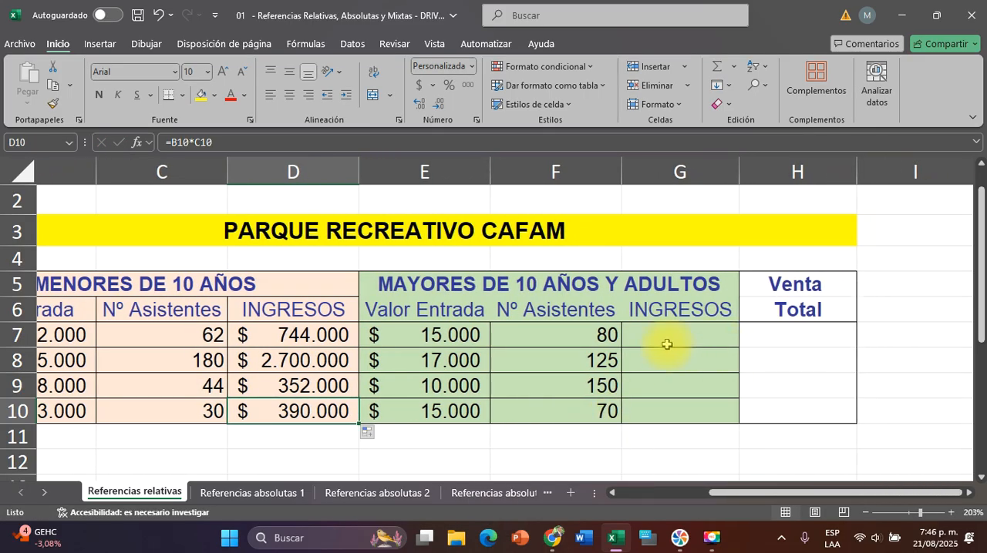
pyautogui.click(667, 344)
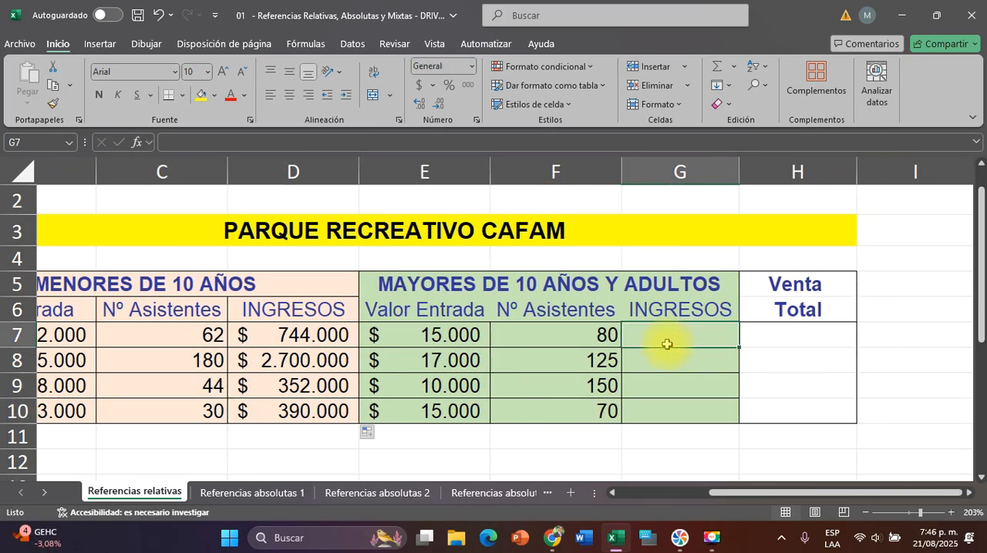
pyautogui.write('=')
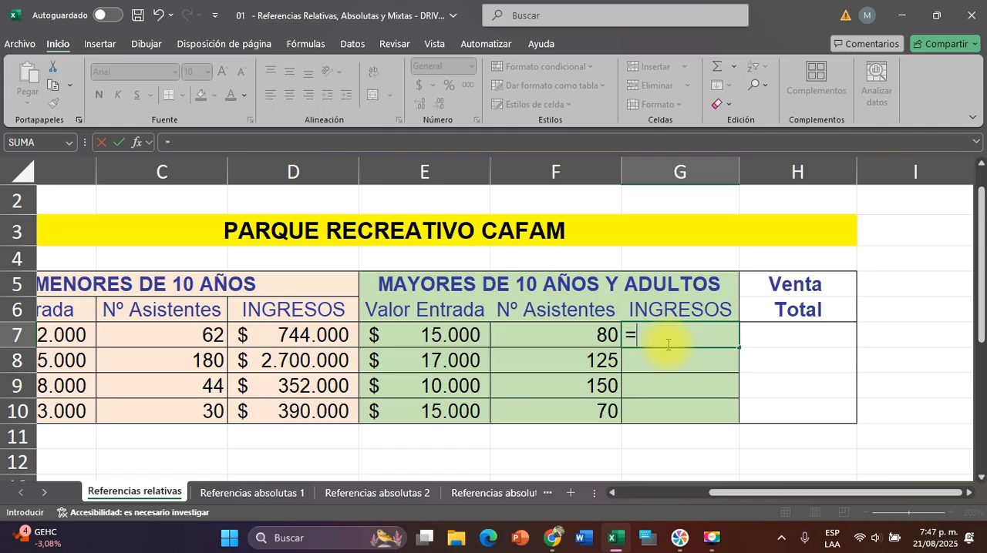
pyautogui.click(430, 335)
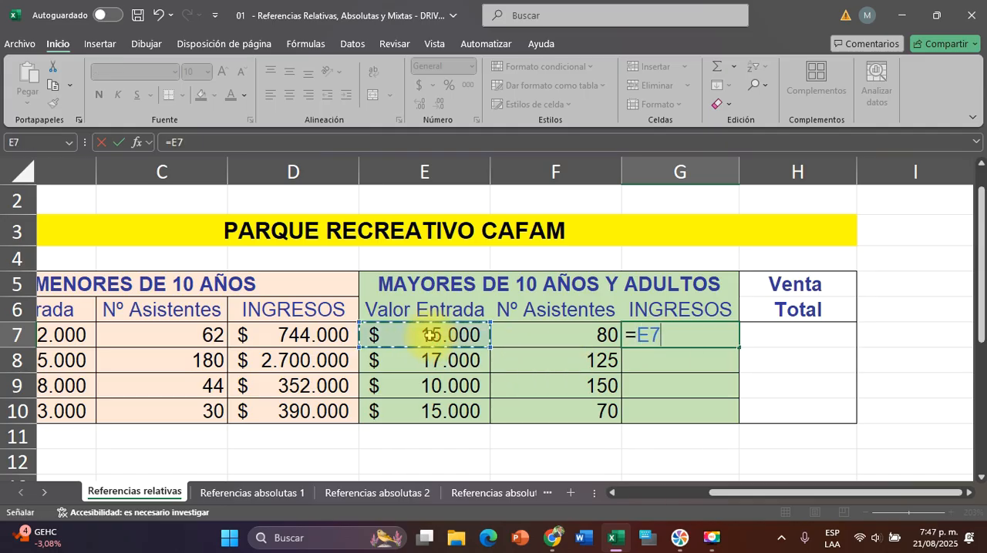
pyautogui.write('*')
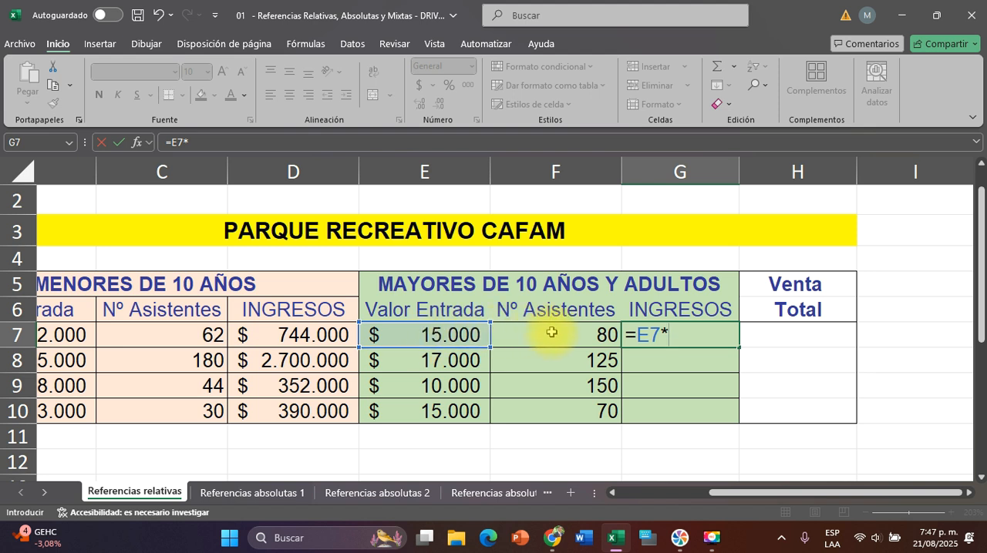
pyautogui.click(551, 332)
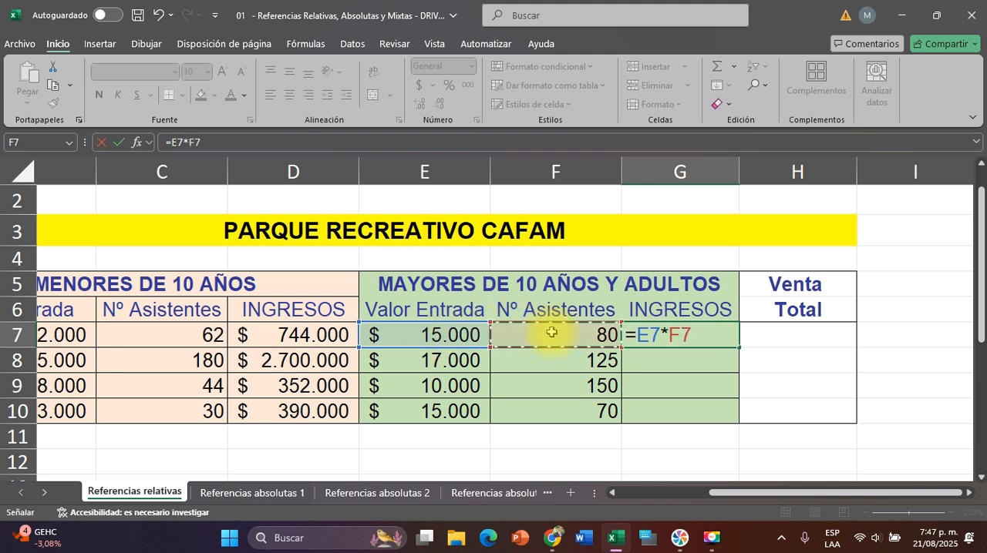
pyautogui.press('Return')
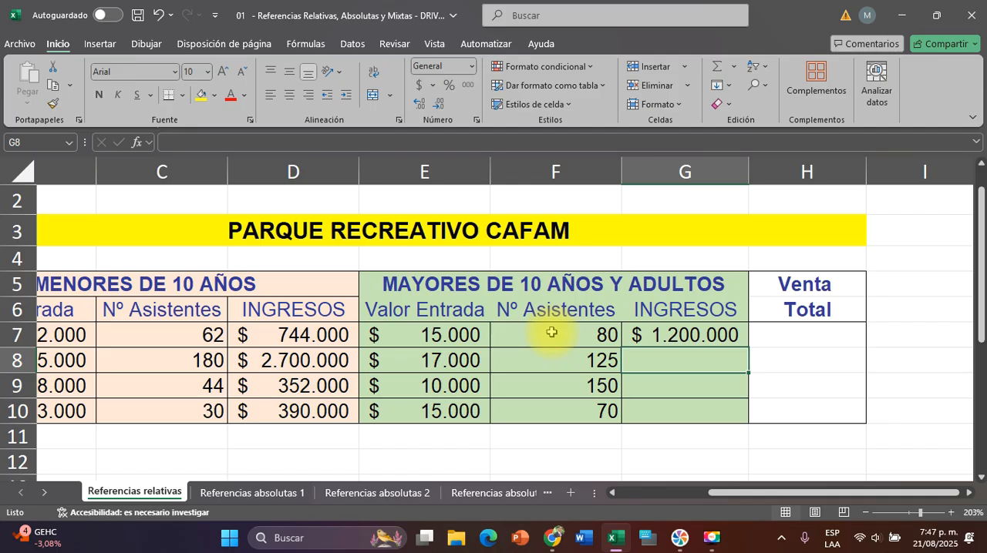
# Copy the income formula for over-10s and adults from G7 down to G8:G10
pyautogui.click(683, 333)
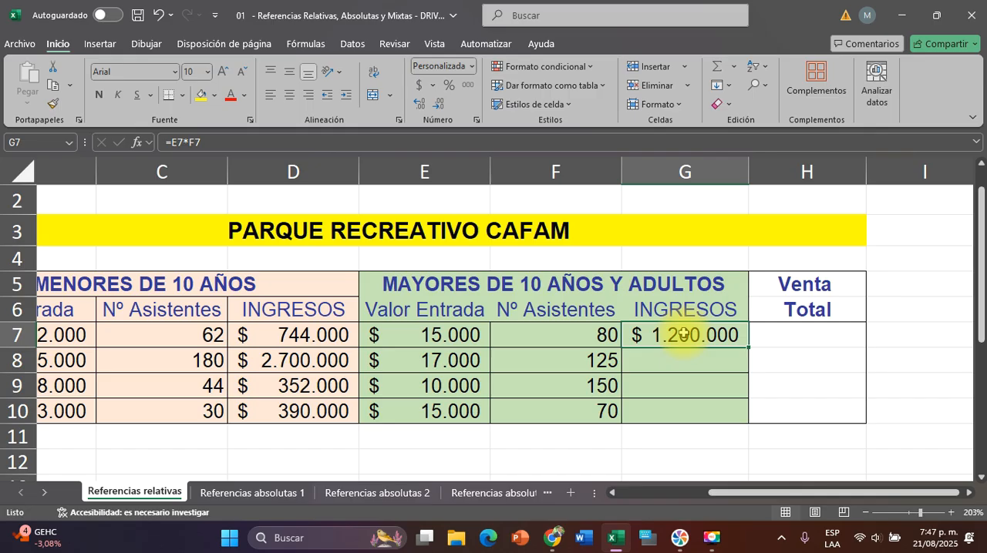
pyautogui.click(747, 349)
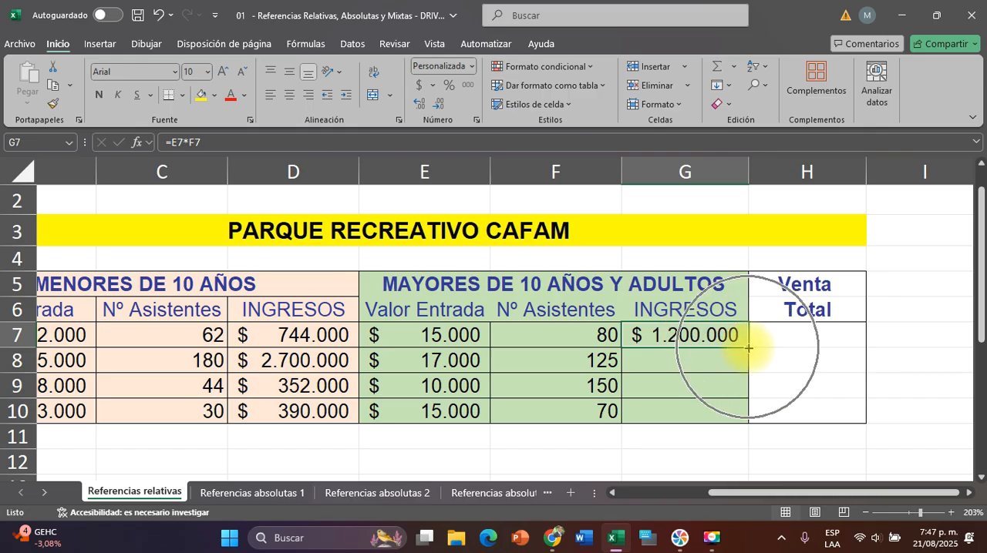
pyautogui.moveTo(747, 348); pyautogui.dragTo(745, 418)
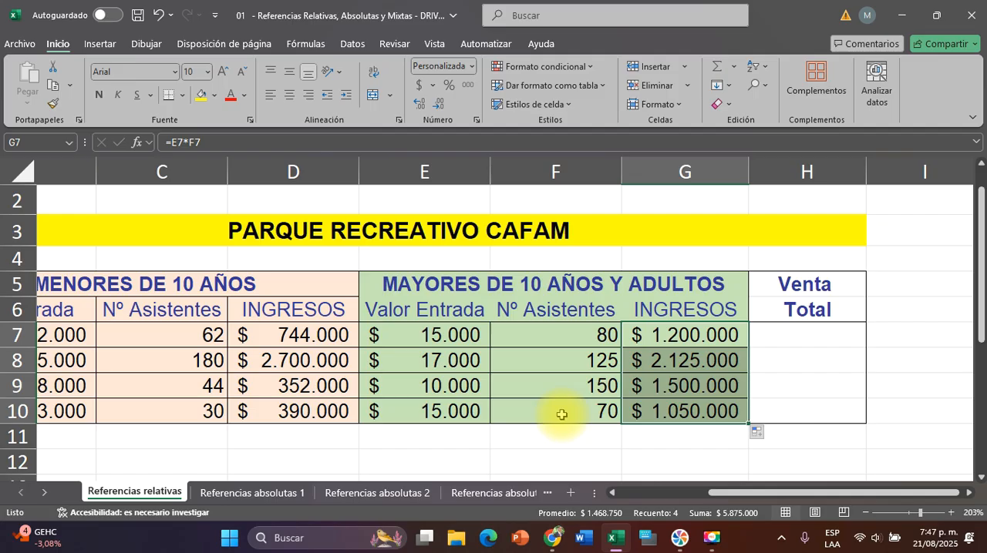
pyautogui.click(802, 379)
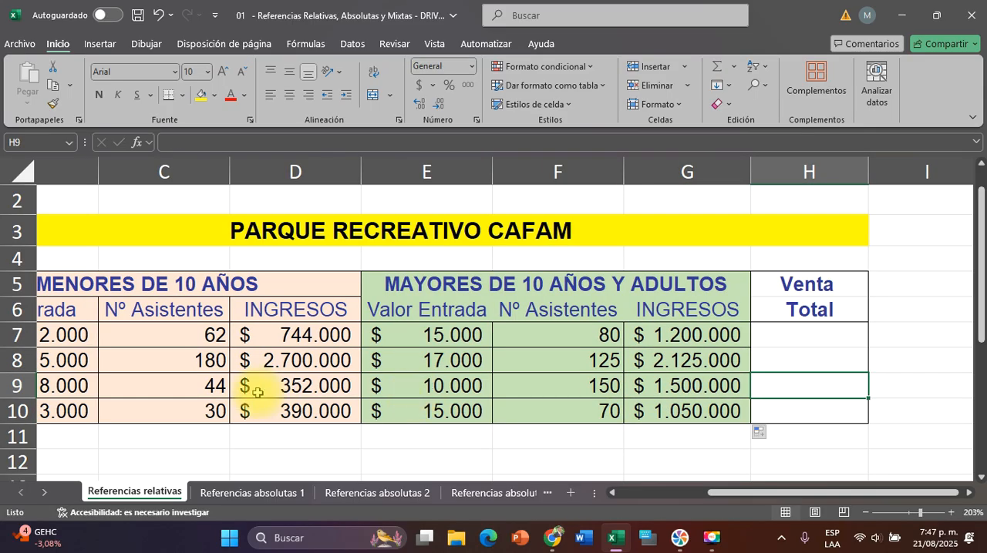
# Review the Toboganes income cells D7 and G7 for both age groups and the formulas behind them
pyautogui.hscroll(-2, 254, 389)
pyautogui.keyDown('ctrl'); pyautogui.scroll(-2, 257, 392); pyautogui.keyUp('ctrl')
pyautogui.hscroll(-2, 352, 375)
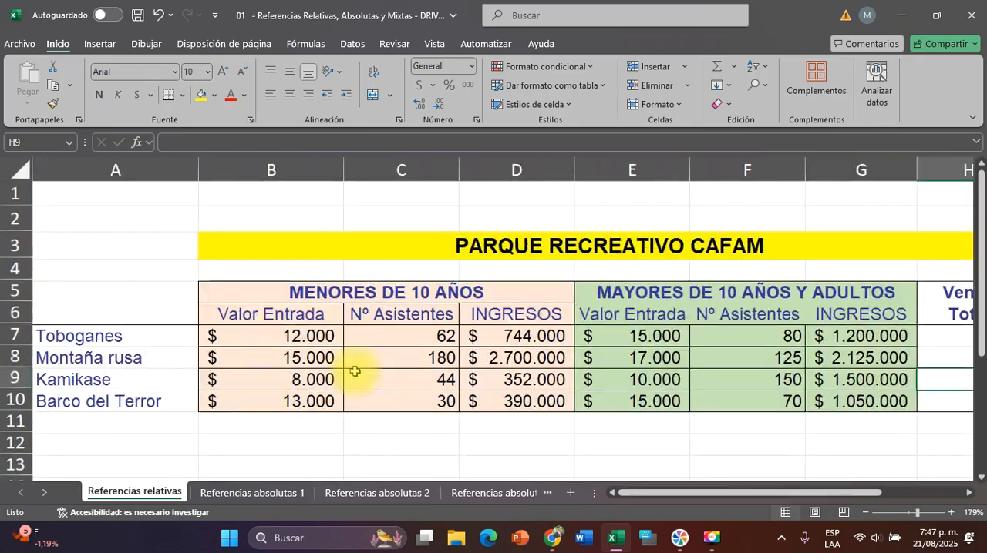
pyautogui.hscroll(1, 352, 351)
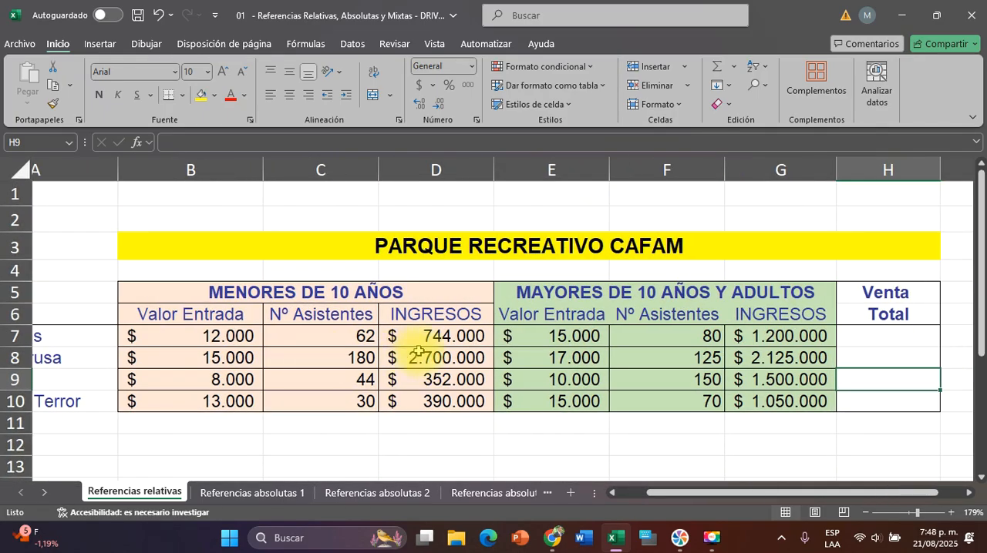
pyautogui.click(454, 339)
pyautogui.hscroll(2, 458, 336)
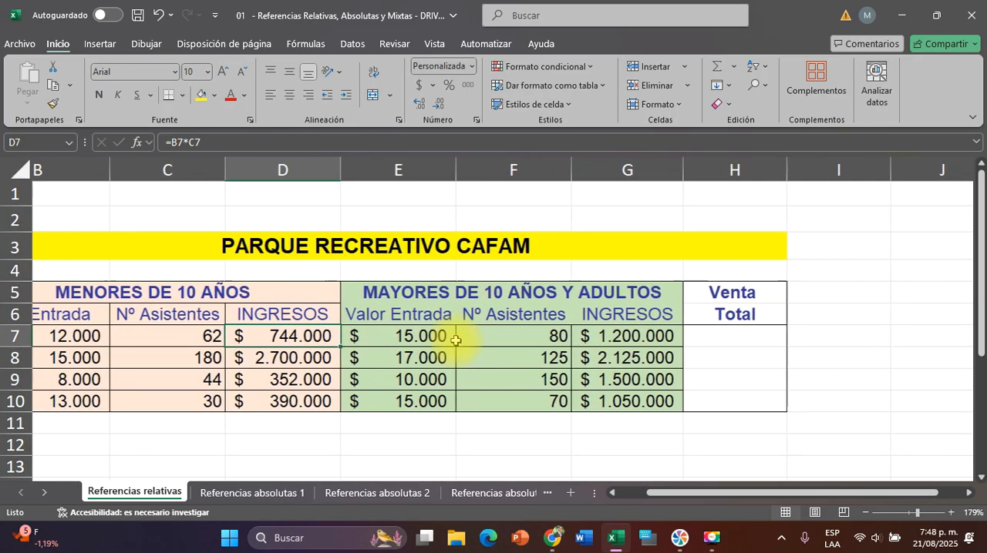
pyautogui.click(512, 333)
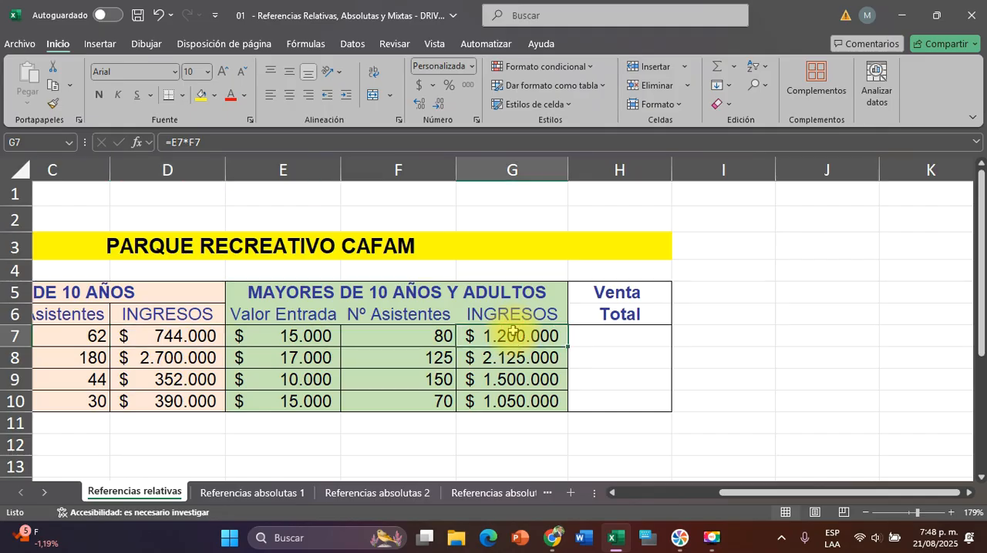
# Change the font color of the "Venta Total" heading in H5:H6 to red
pyautogui.click(622, 301)
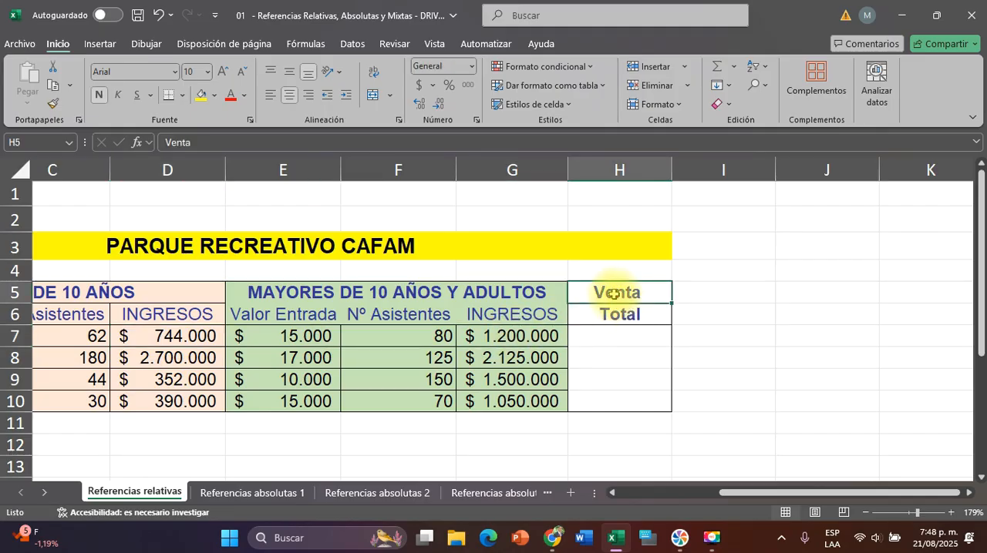
pyautogui.moveTo(620, 295); pyautogui.dragTo(613, 314)
pyautogui.click(232, 96)
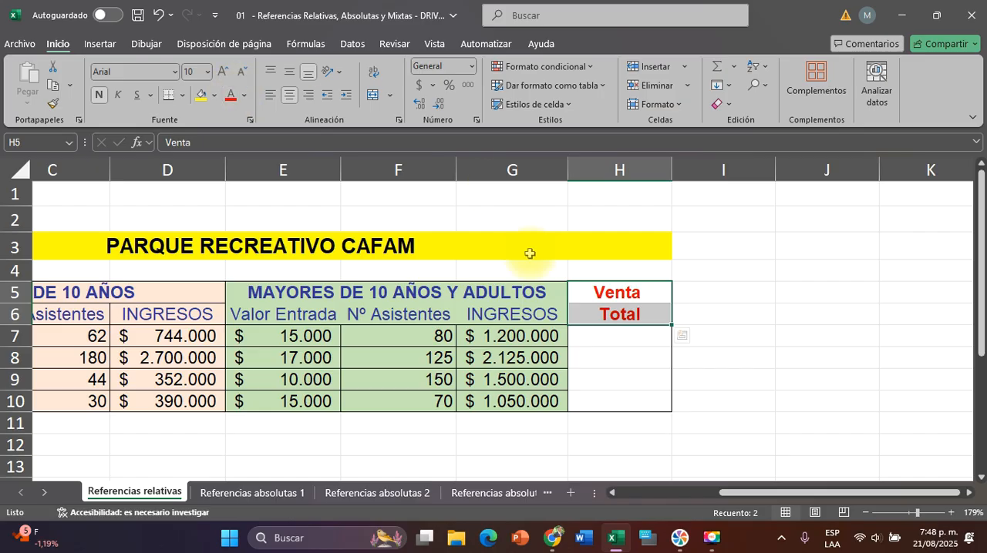
# Calculate the total sales for Toboganes in H7 by adding both age groups' income with the formula =D7+G7
pyautogui.hscroll(-2, 528, 253)
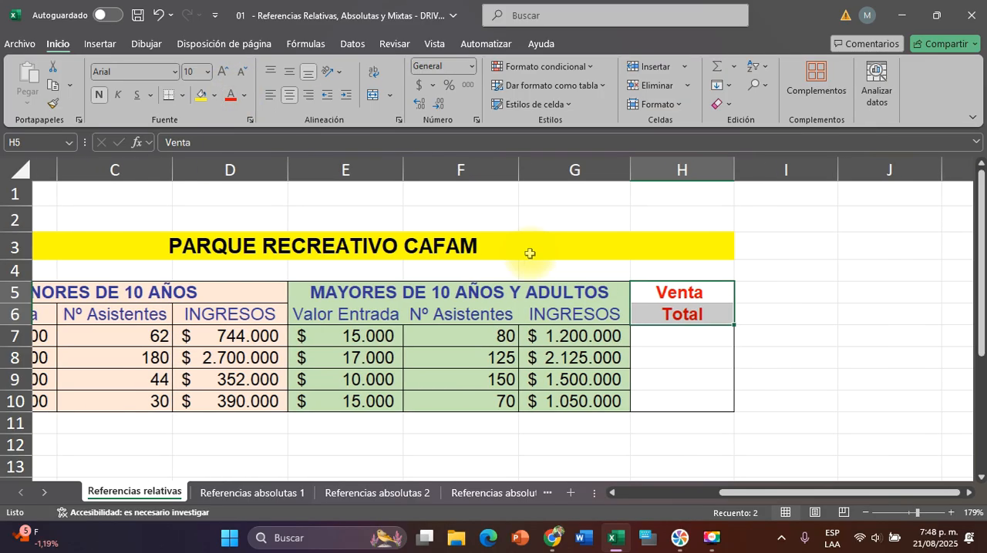
pyautogui.click(686, 341)
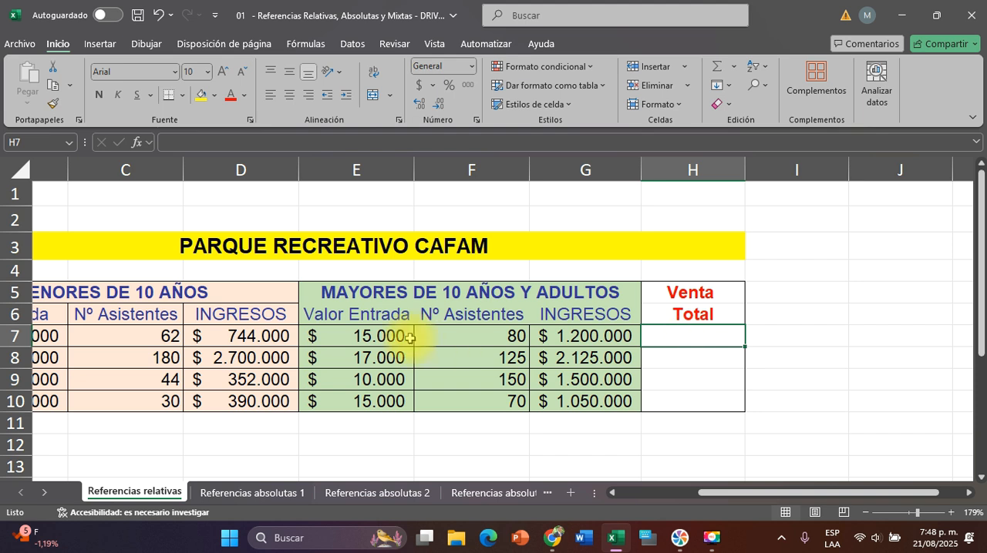
pyautogui.click(232, 335)
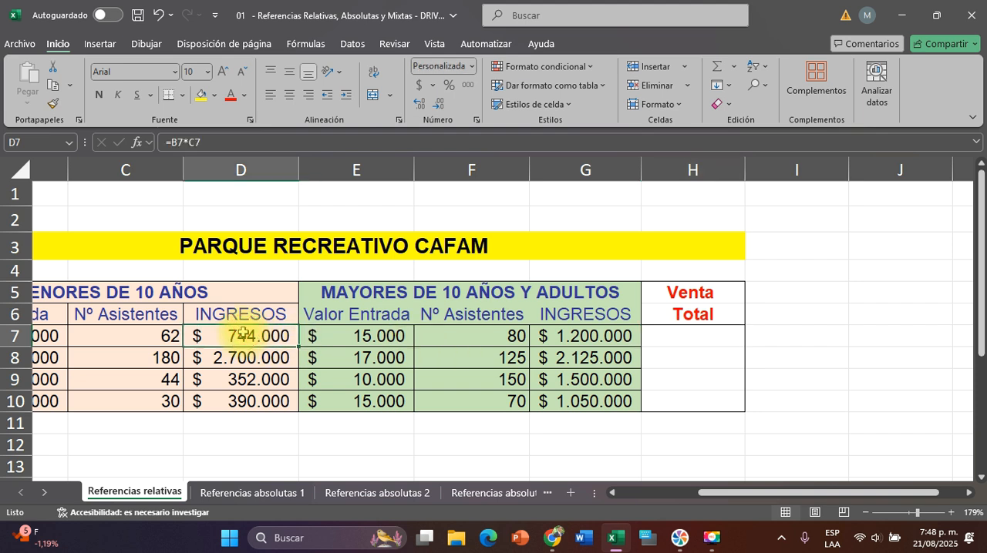
pyautogui.click(591, 340)
pyautogui.click(682, 337)
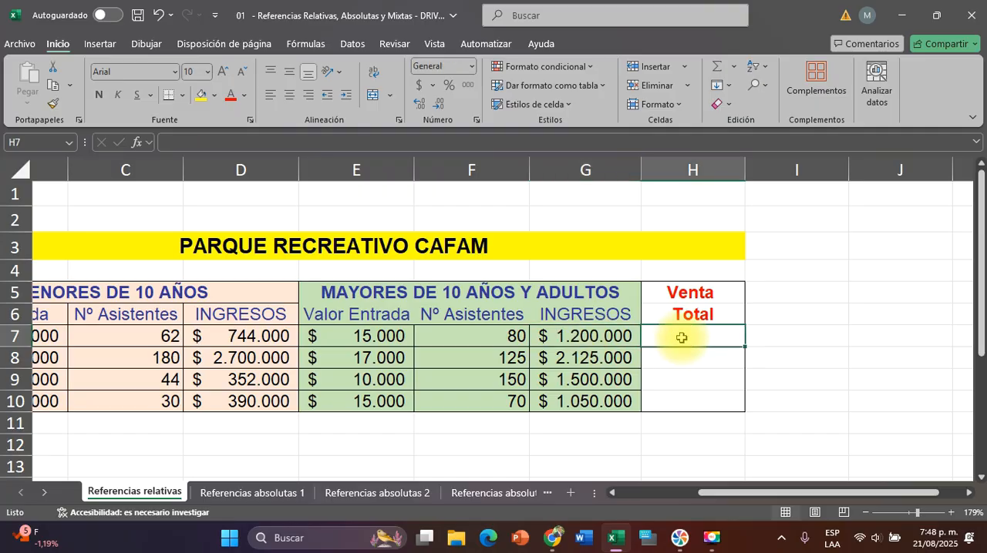
pyautogui.write('=')
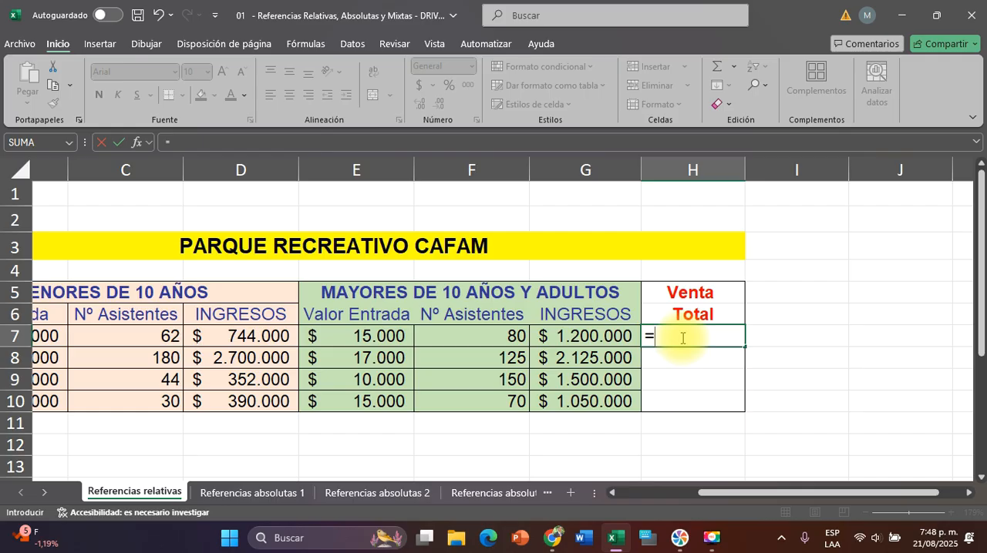
pyautogui.click(261, 335)
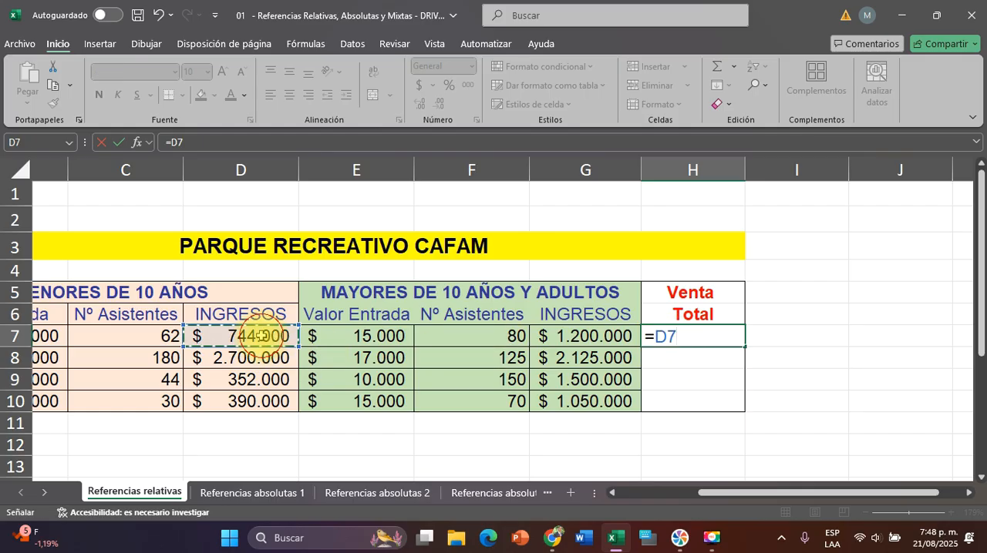
pyautogui.write('+')
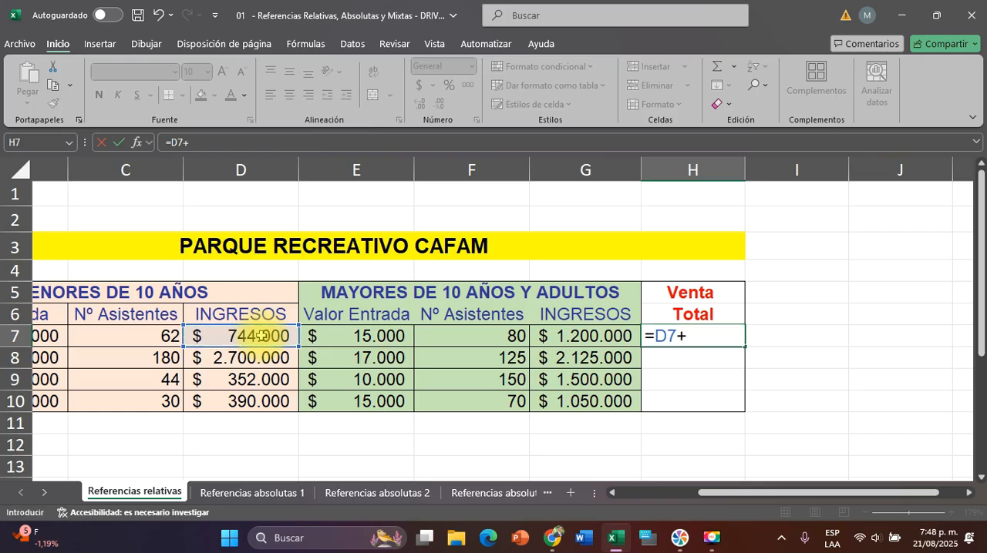
pyautogui.click(619, 337)
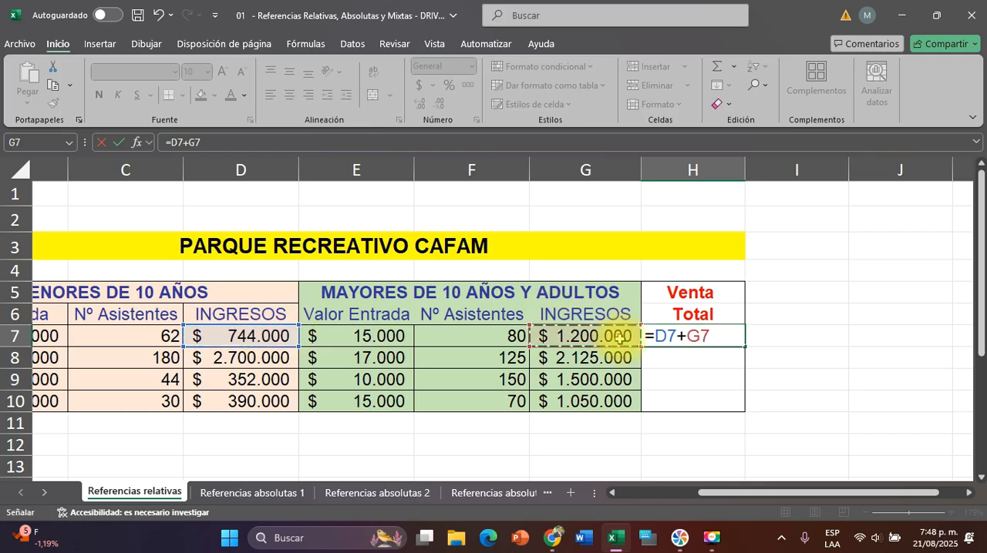
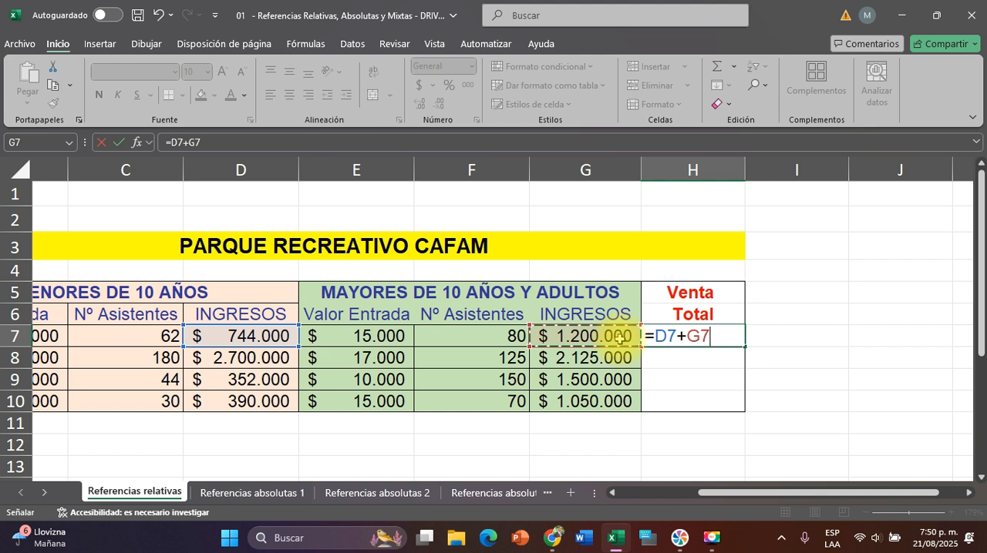
# Enter the total sales formula in H7 and copy it down to H8:H10 for the remaining attractions
pyautogui.press('Return')
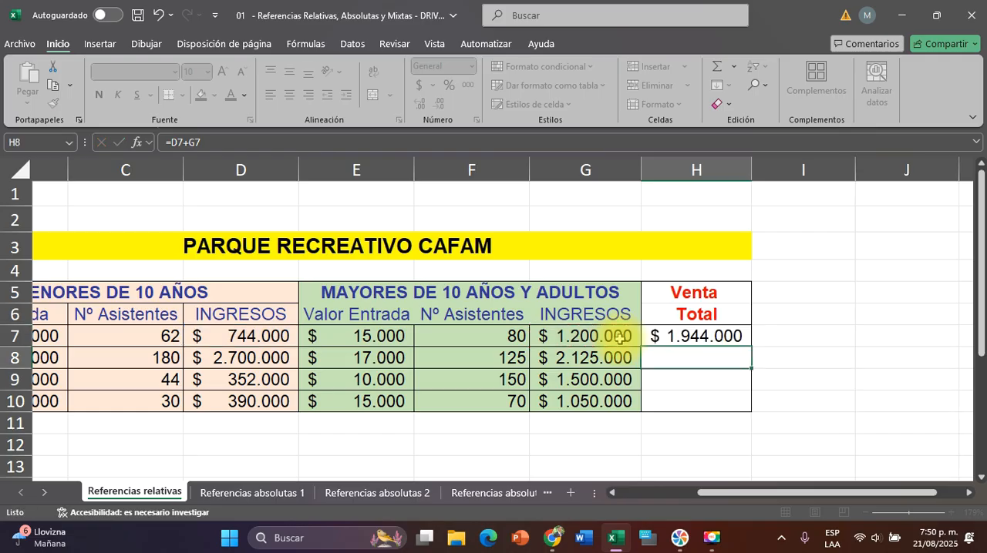
pyautogui.click(709, 333)
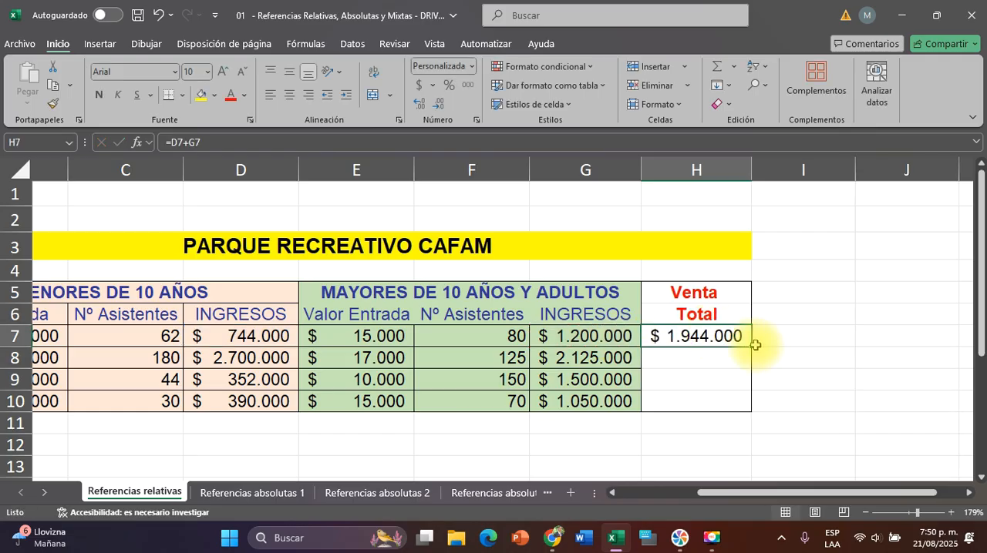
pyautogui.moveTo(751, 347); pyautogui.dragTo(750, 415)
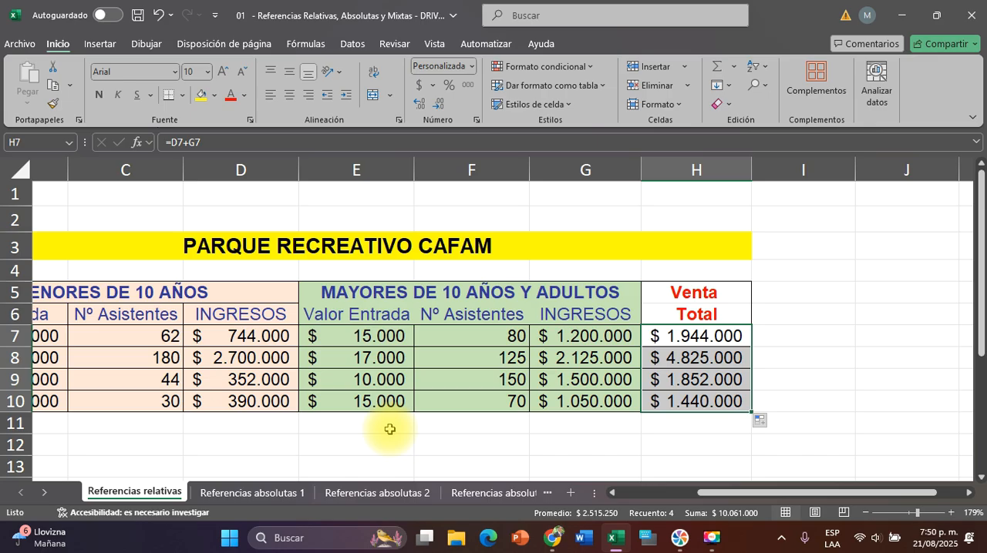
pyautogui.click(467, 436)
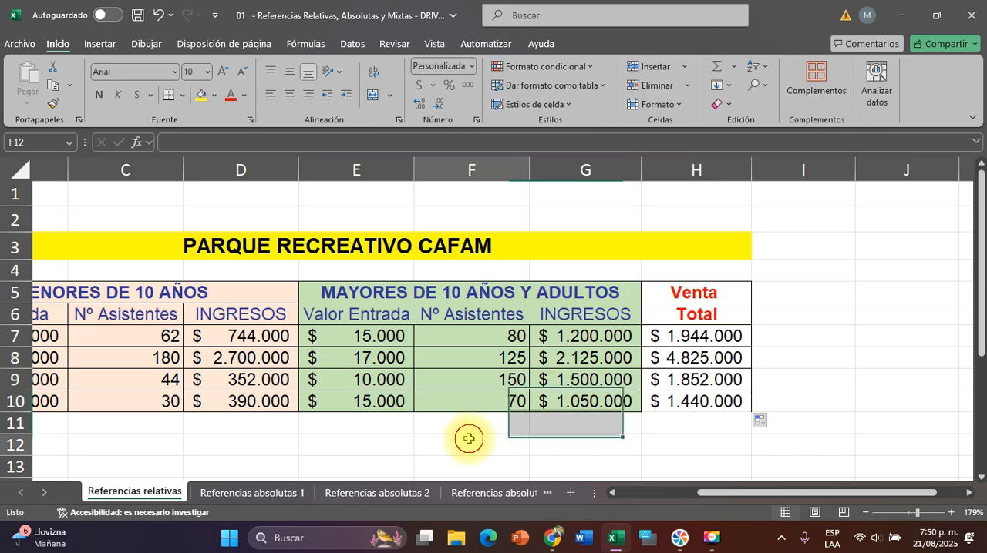
# Open the "Referencias absolutas 1" sheet and set the rate per gallon in C4 to 16000
pyautogui.click(265, 492)
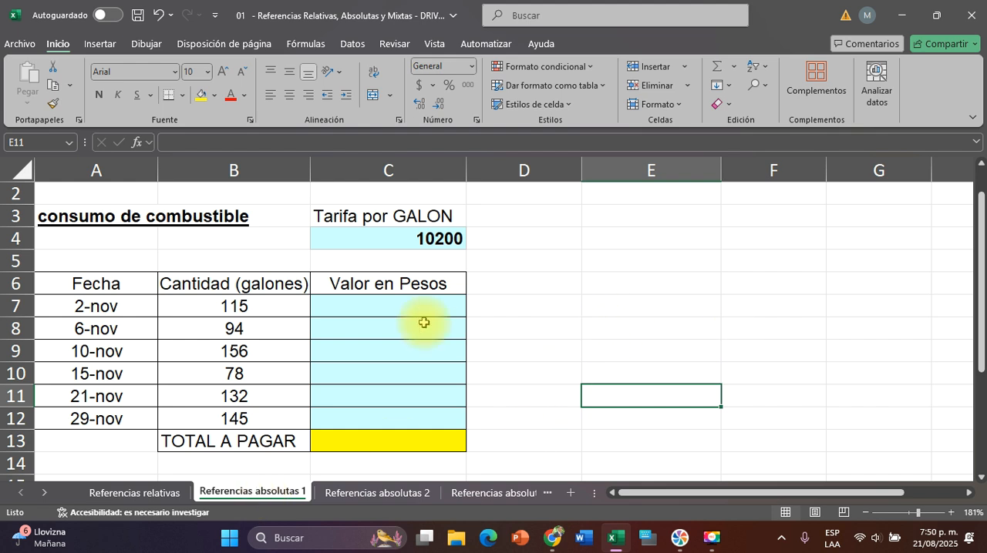
pyautogui.hscroll(-1, 424, 323)
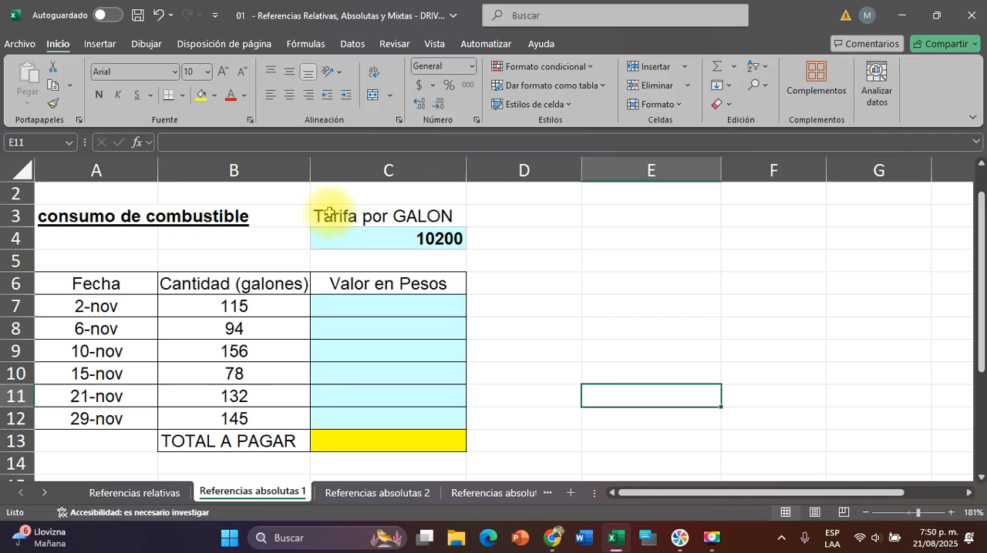
pyautogui.click(371, 218)
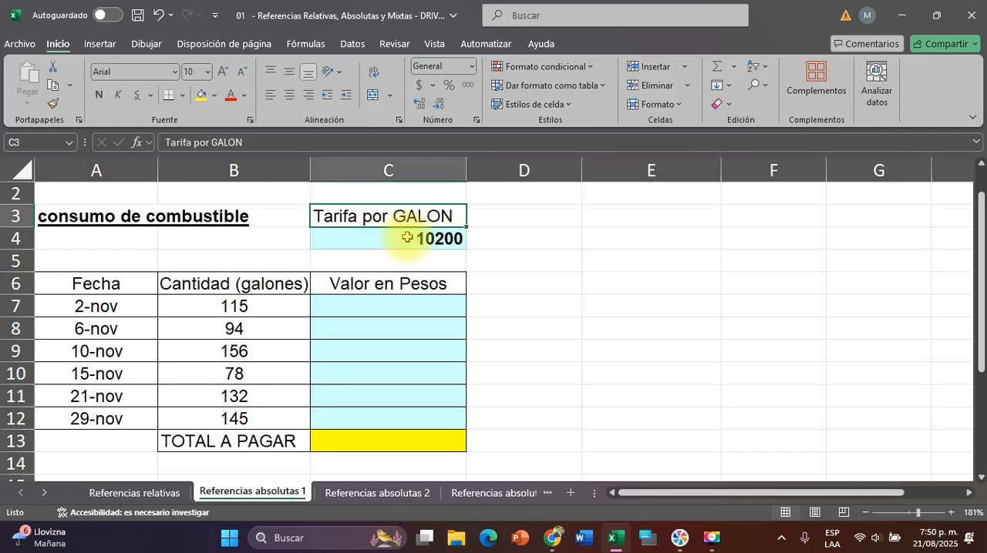
pyautogui.click(399, 238)
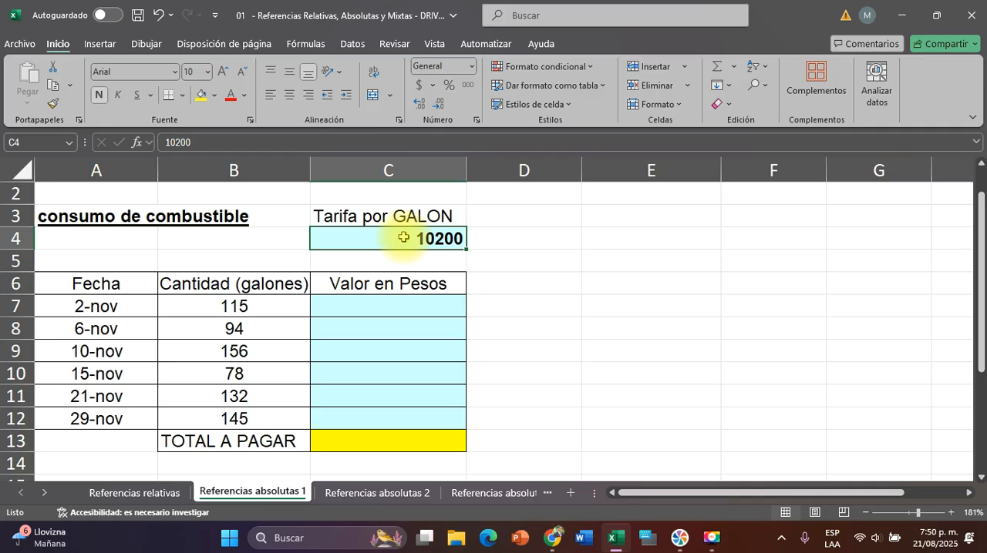
pyautogui.write('16000')
pyautogui.press('Return')
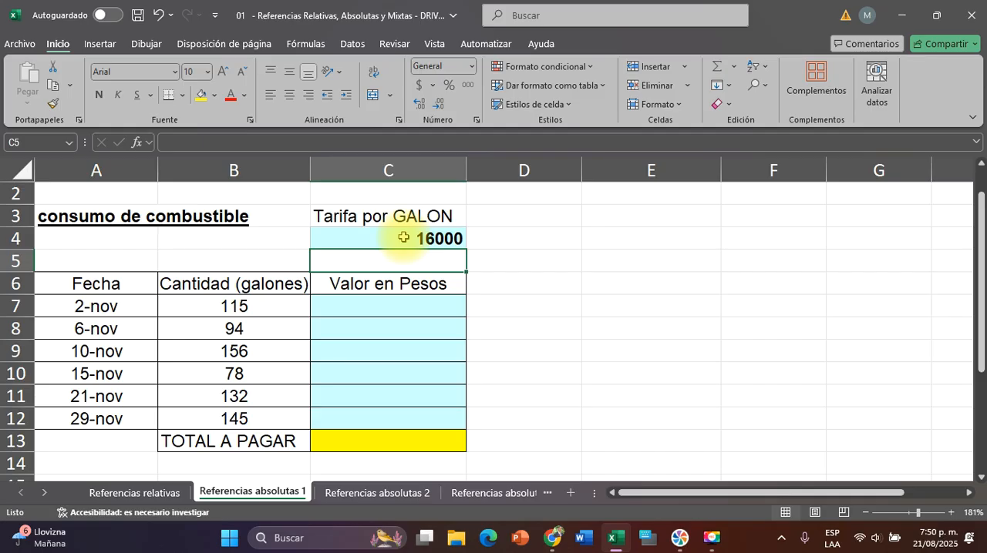
# Examine the per-gallon rate in C4, the gallon quantities in column B and the "Valor en Pesos" cells that depend on them
pyautogui.click(263, 498)
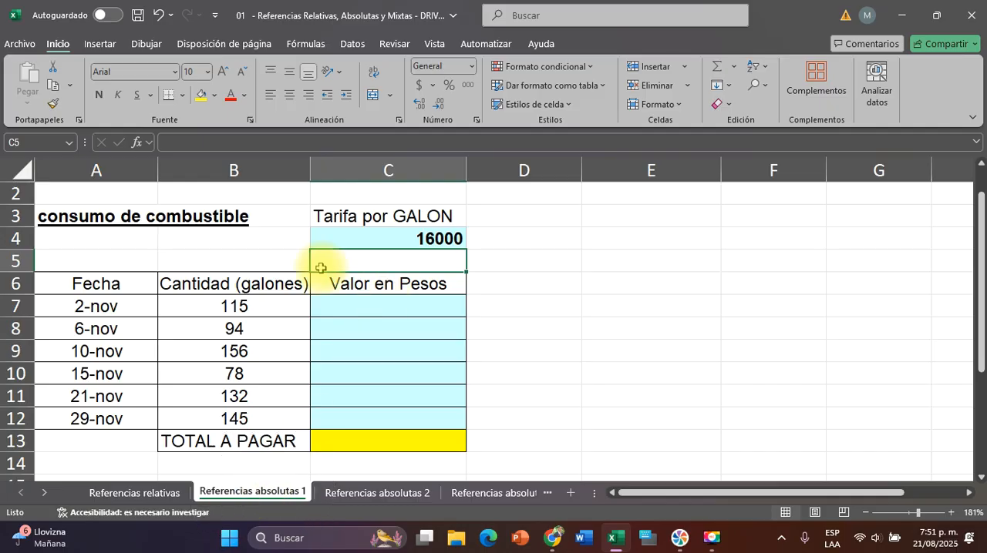
pyautogui.click(383, 233)
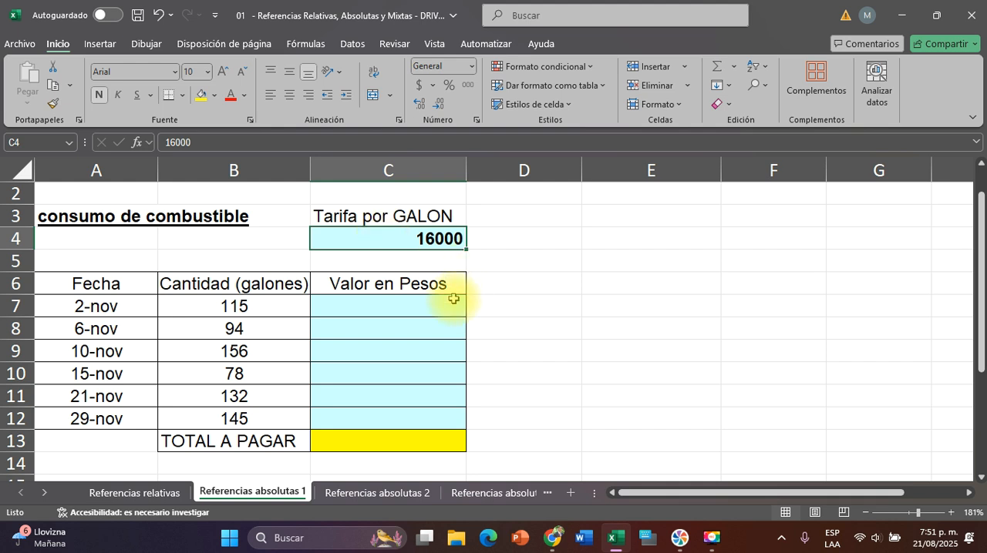
pyautogui.click(339, 312)
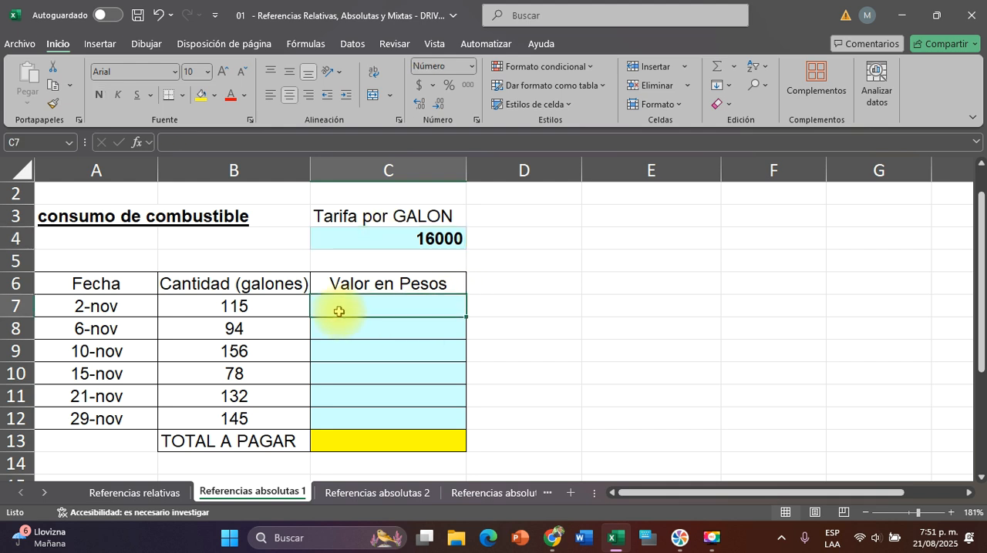
pyautogui.click(245, 306)
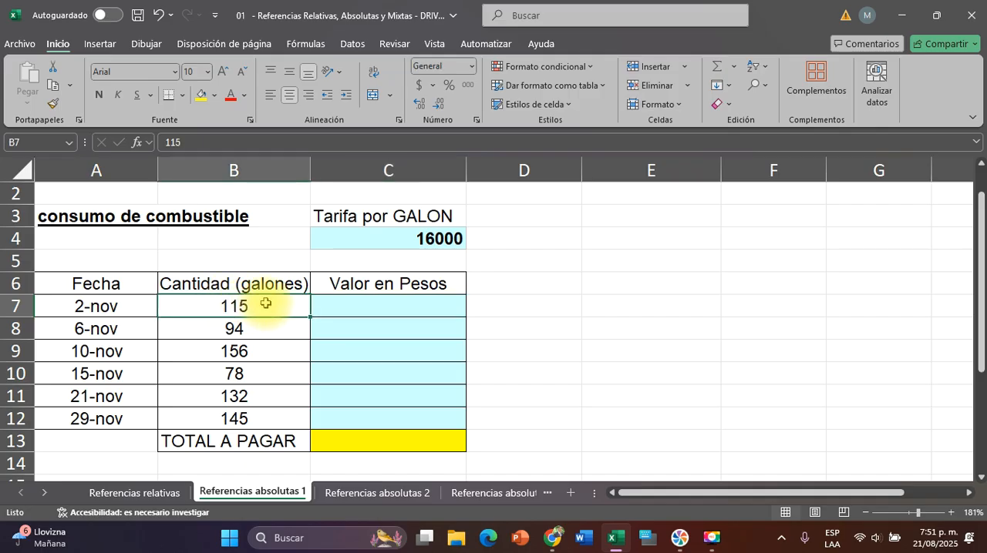
pyautogui.click(238, 327)
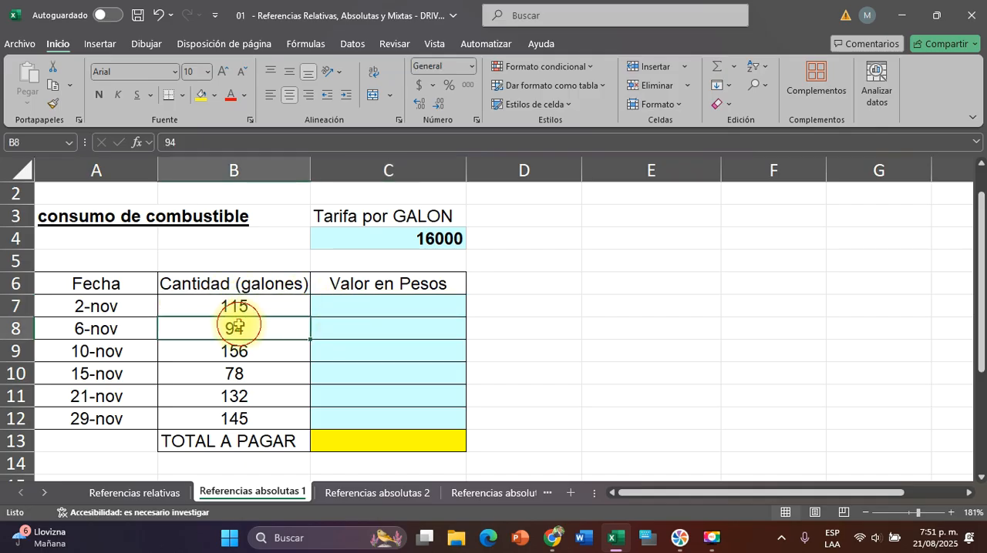
pyautogui.click(234, 374)
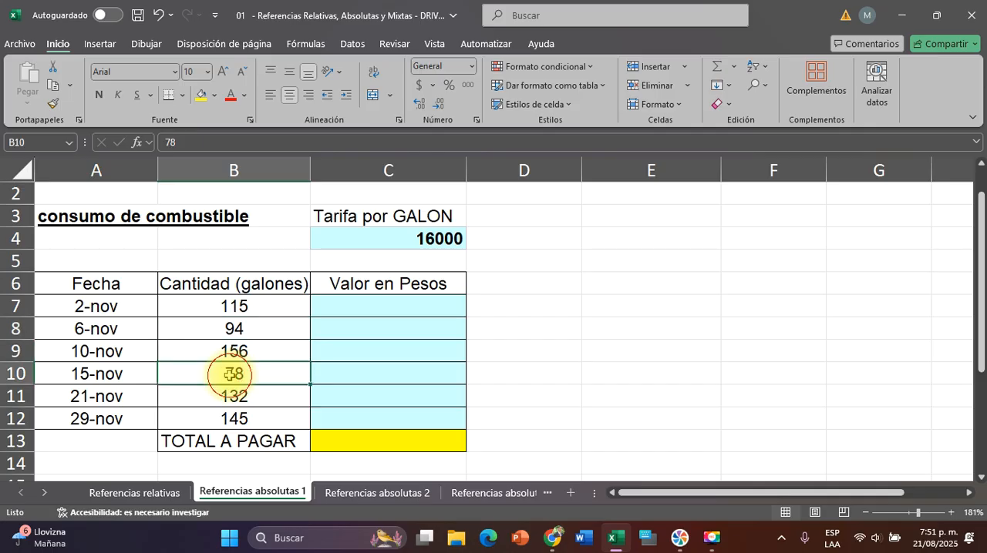
pyautogui.click(351, 375)
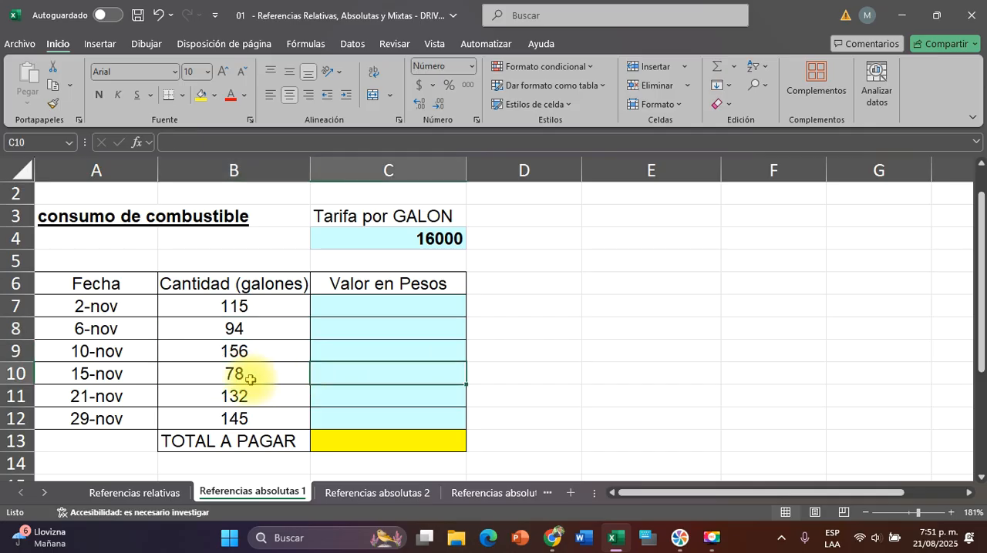
pyautogui.click(371, 306)
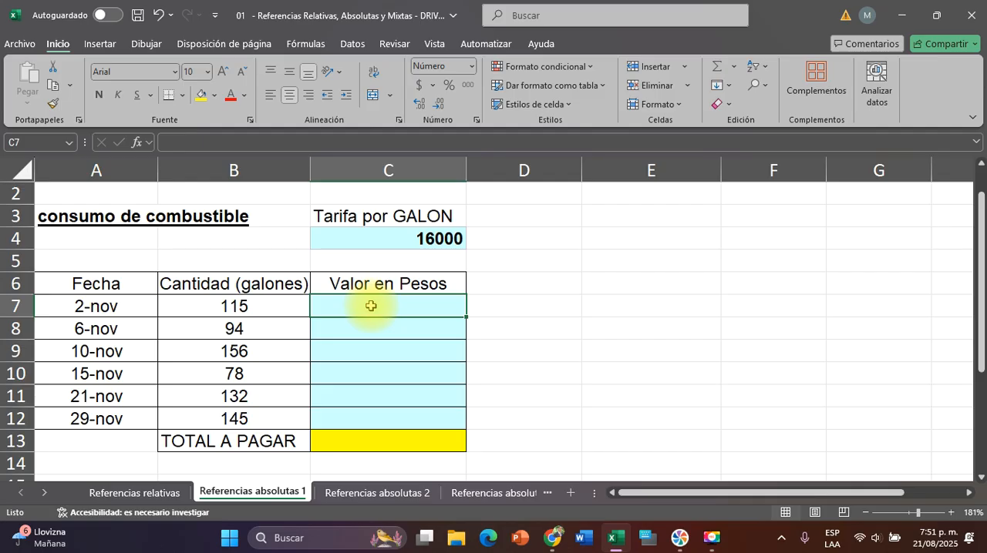
pyautogui.click(236, 306)
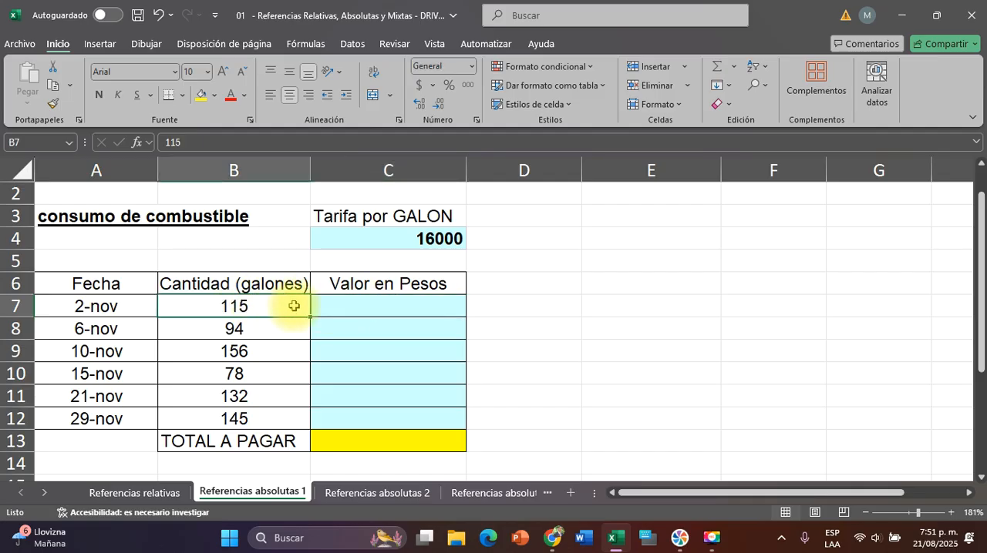
pyautogui.click(362, 309)
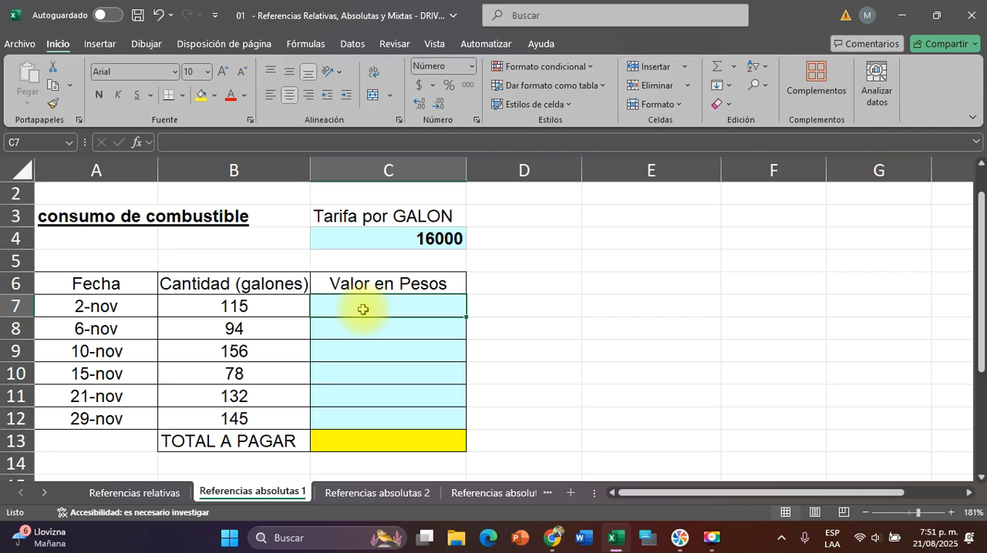
pyautogui.click(268, 309)
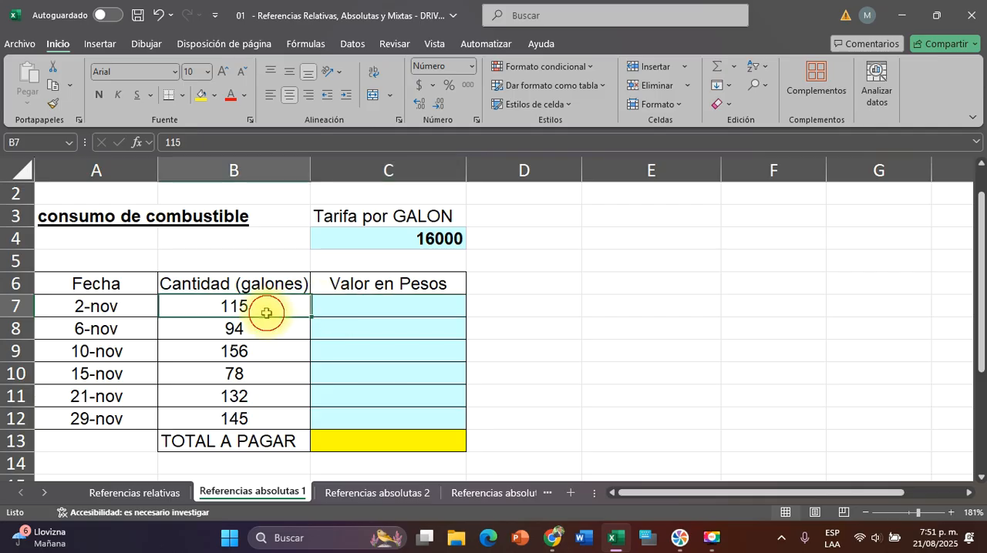
pyautogui.click(393, 240)
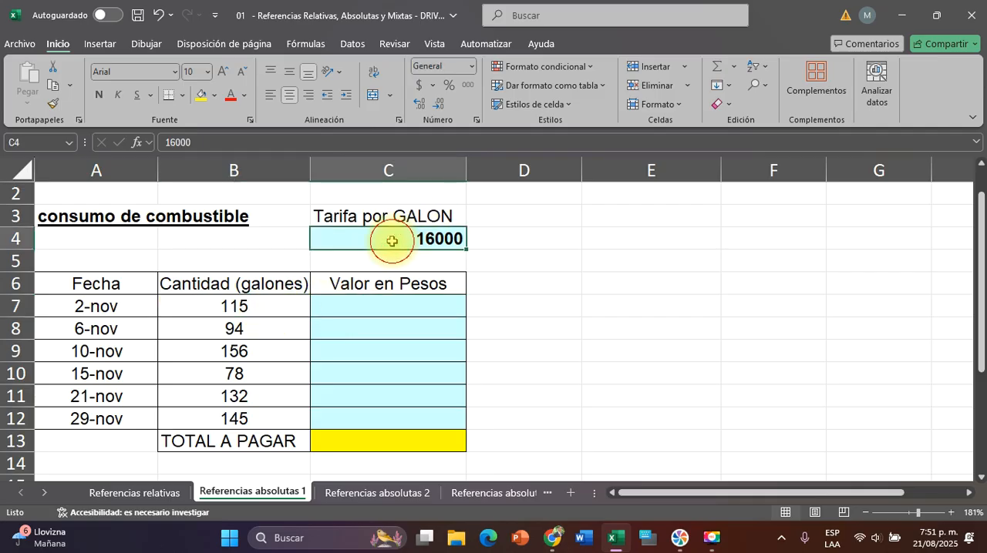
# Calculate the 2-nov value in pesos in C7 by multiplying rate by gallons with the formula =C4*B7
pyautogui.click(345, 305)
pyautogui.write('=')
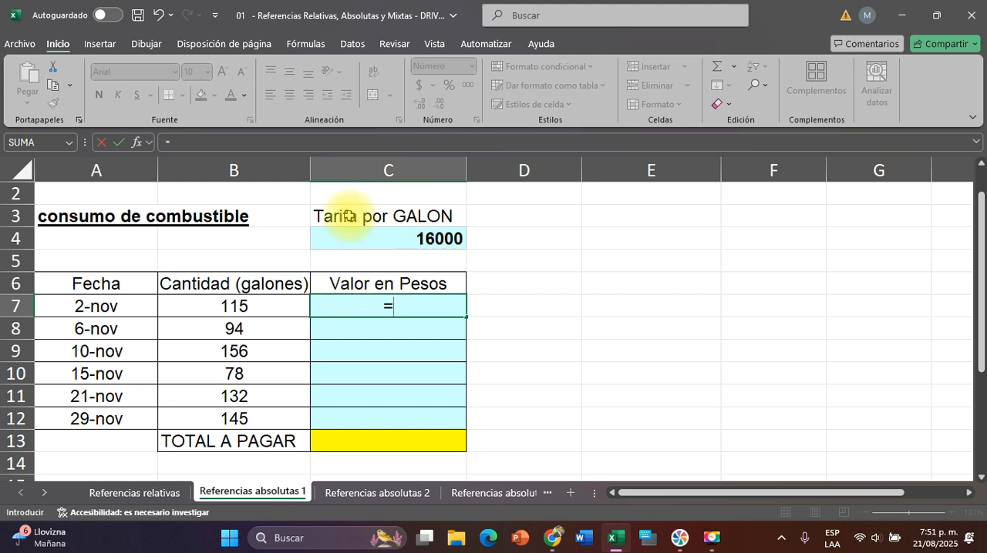
pyautogui.click(367, 238)
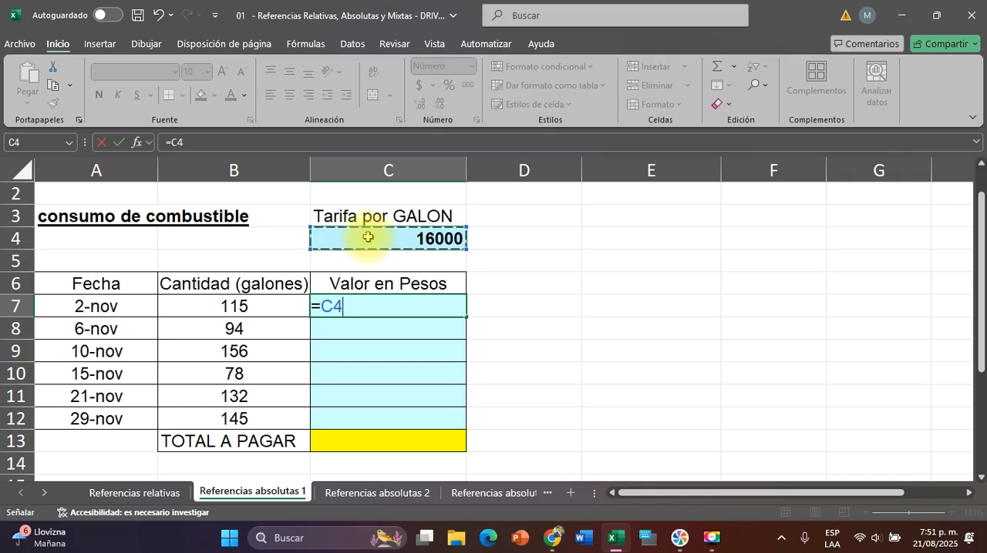
pyautogui.write('*')
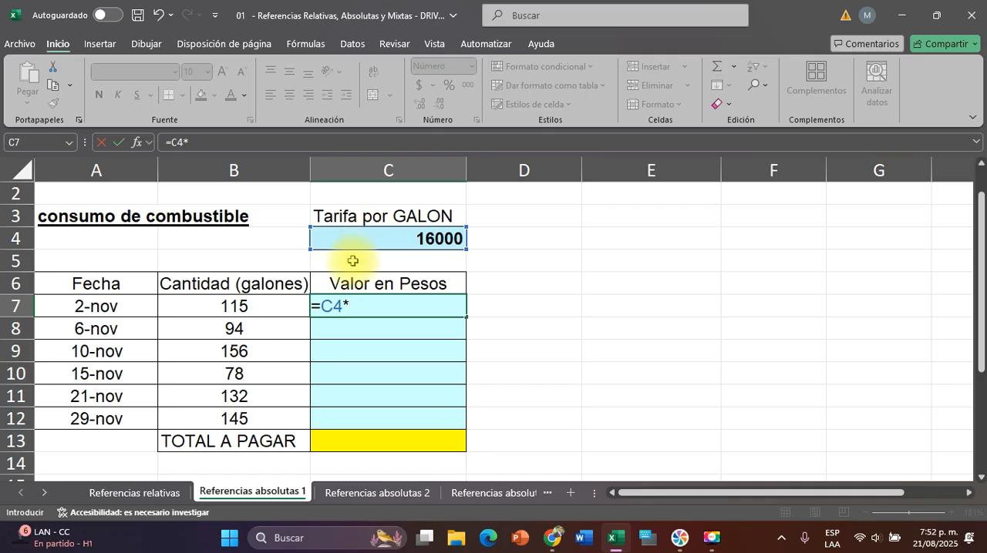
pyautogui.click(214, 306)
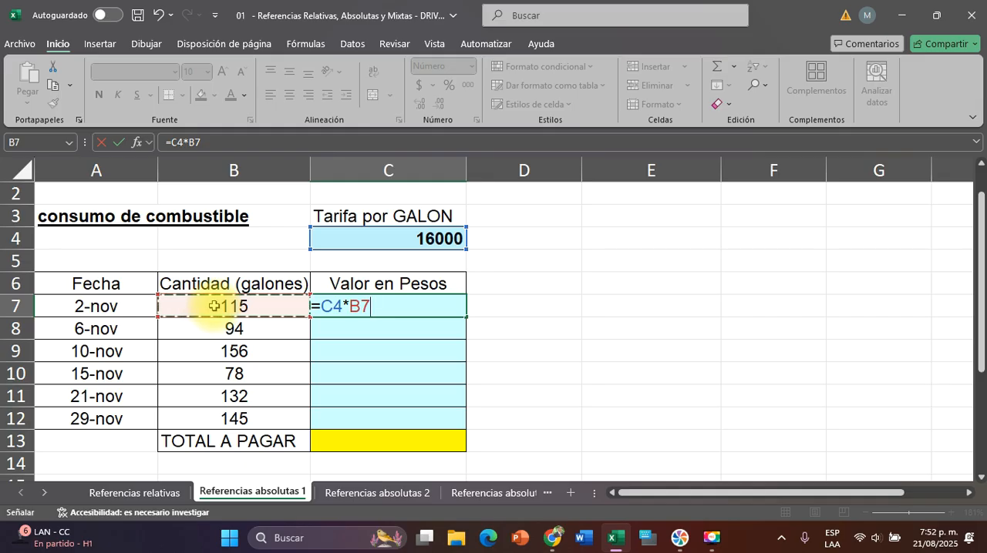
pyautogui.press('Return')
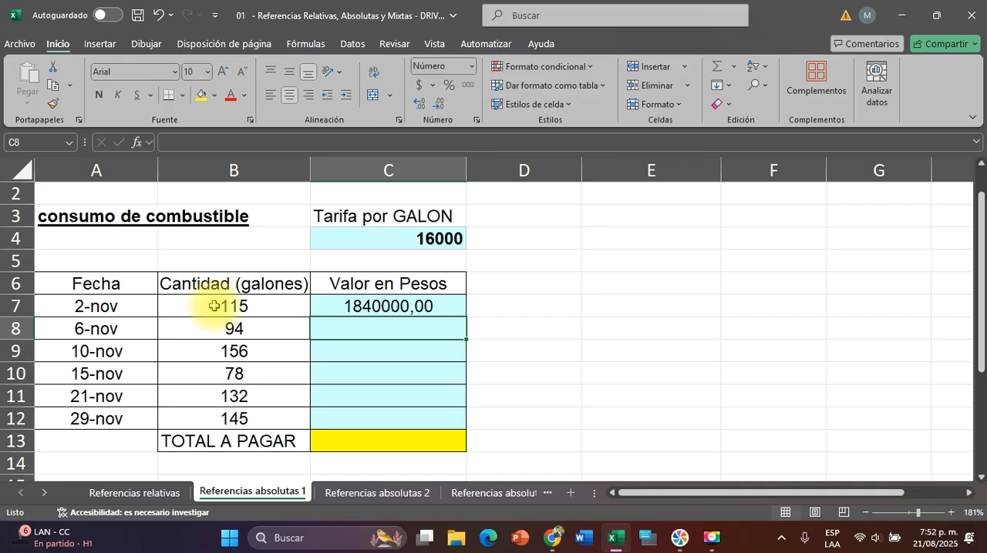
# Format C7 as accounting currency without decimals and copy its formula down to C8:C12
pyautogui.click(341, 306)
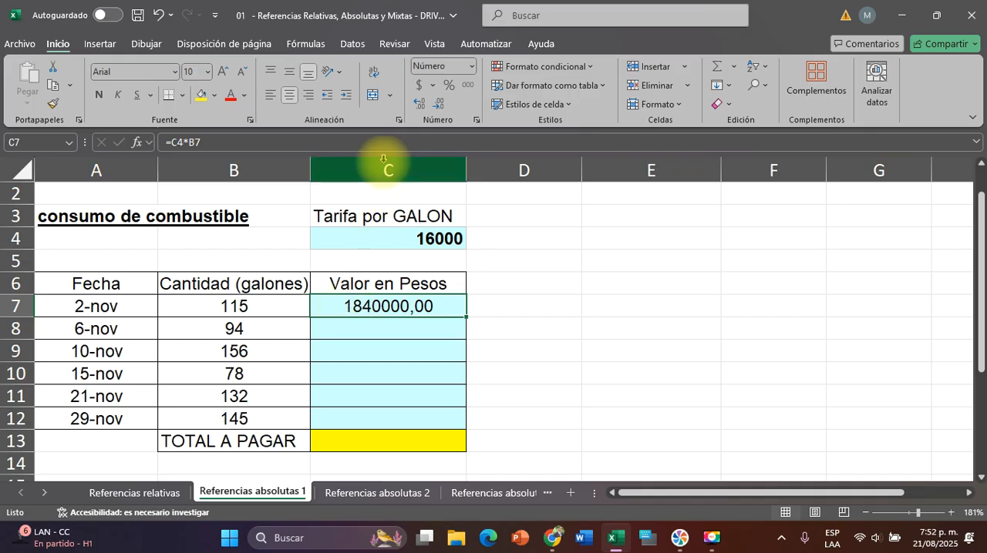
pyautogui.click(419, 87)
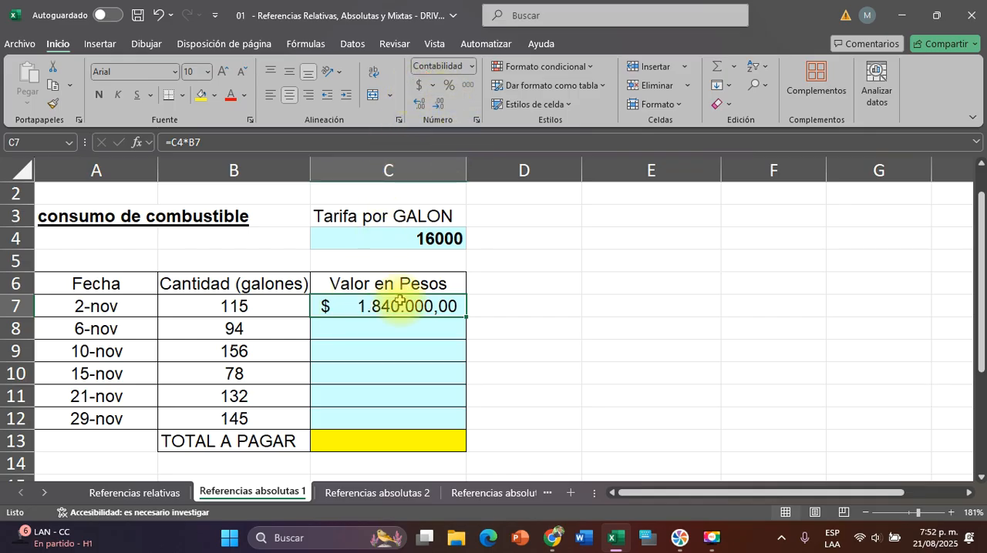
pyautogui.click(442, 106)
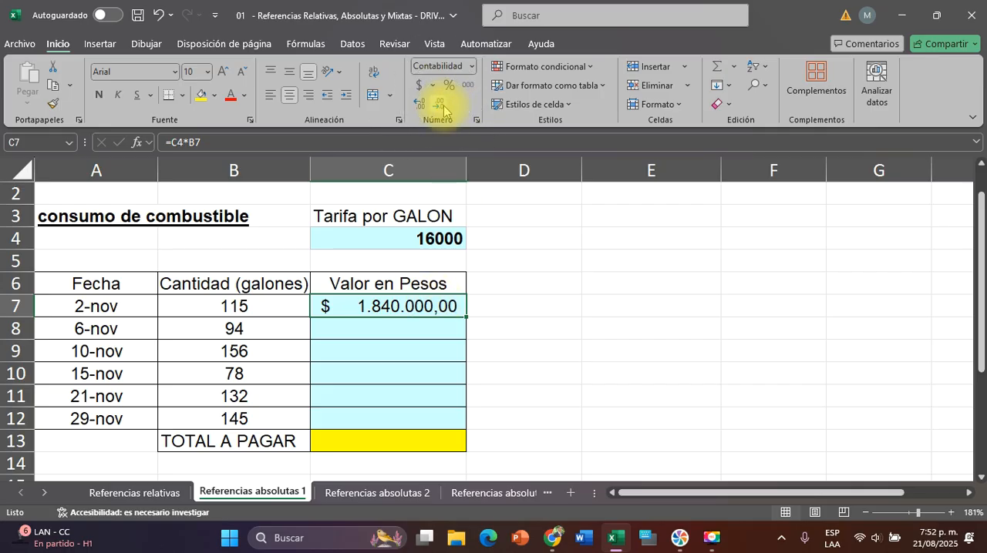
pyautogui.click(443, 107)
pyautogui.click(443, 106)
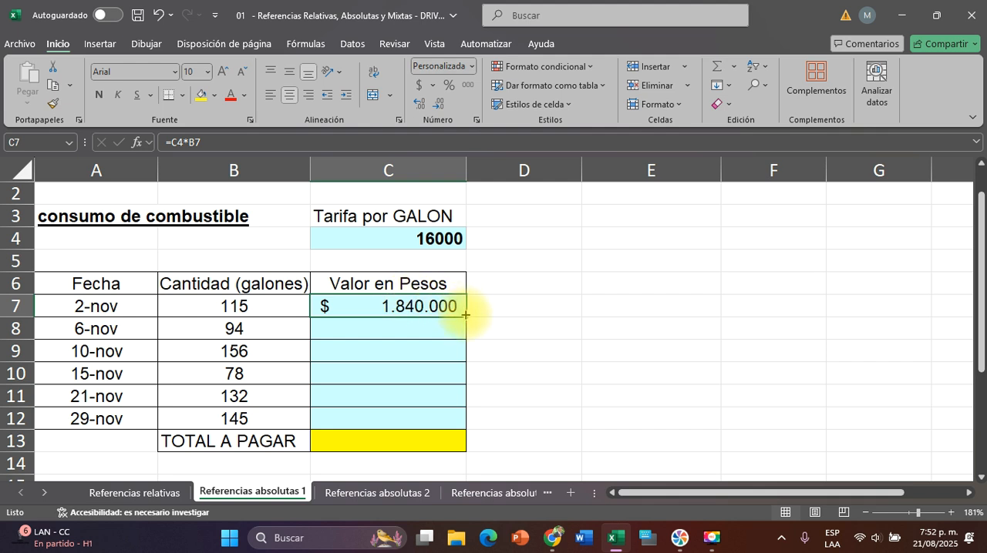
pyautogui.moveTo(466, 316); pyautogui.dragTo(470, 423)
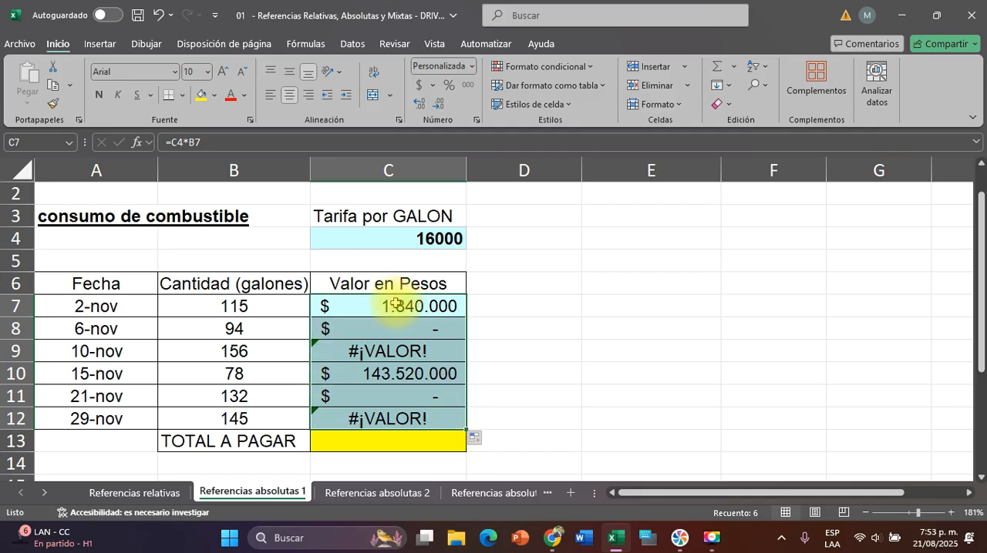
# Examine the formulas in C7, C8 and C9 to see which cells each one references compared with the rate in C4
pyautogui.click(415, 307)
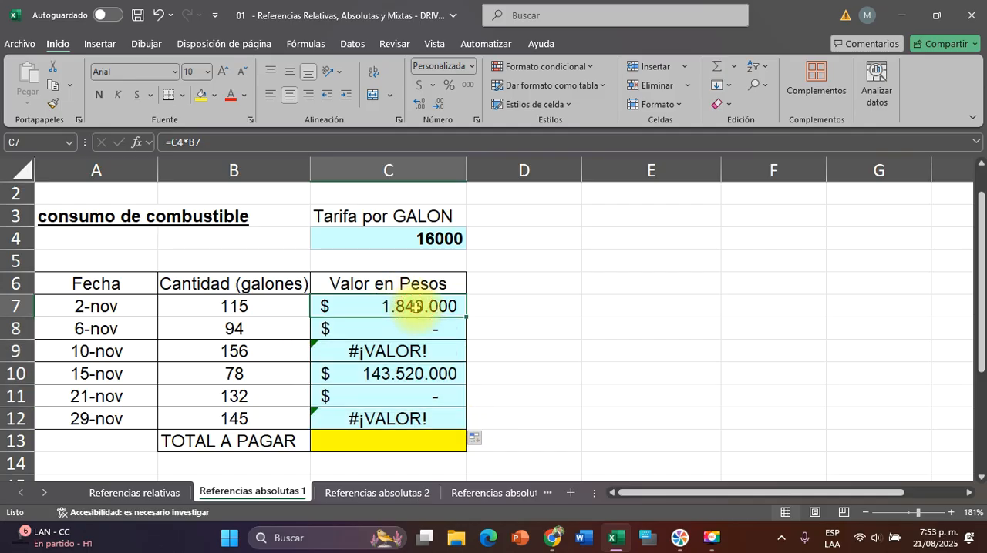
pyautogui.doubleClick(415, 307)
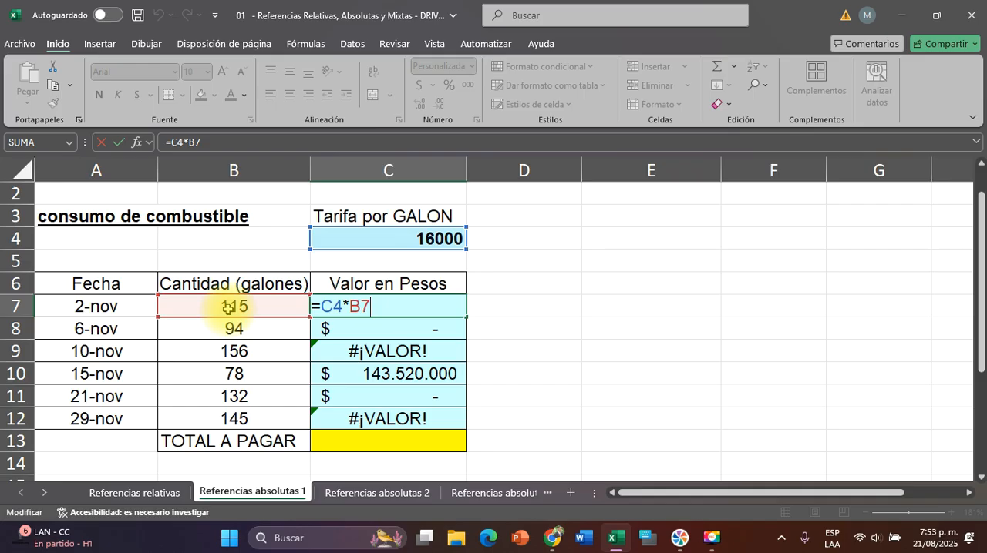
pyautogui.press('ctrl')
pyautogui.press('Escape')
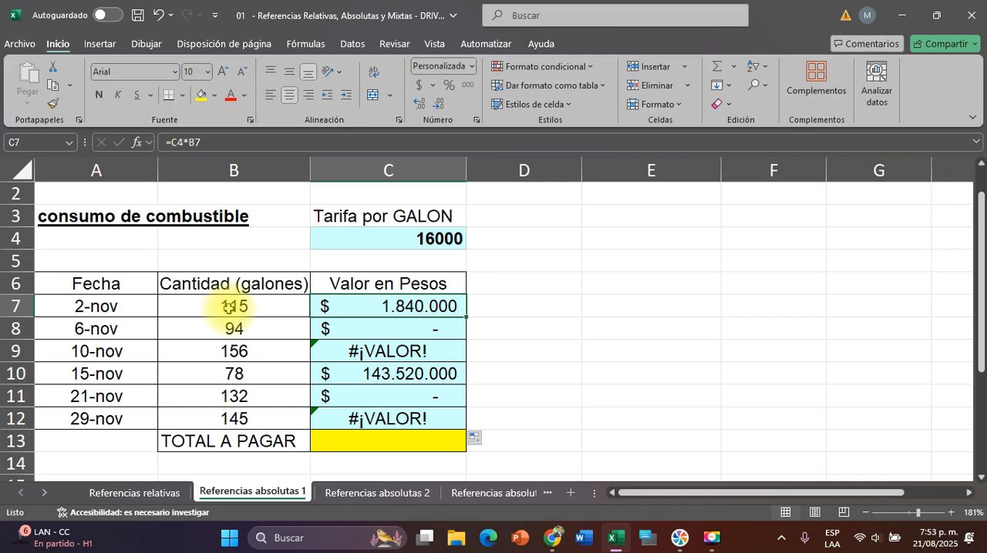
pyautogui.click(374, 325)
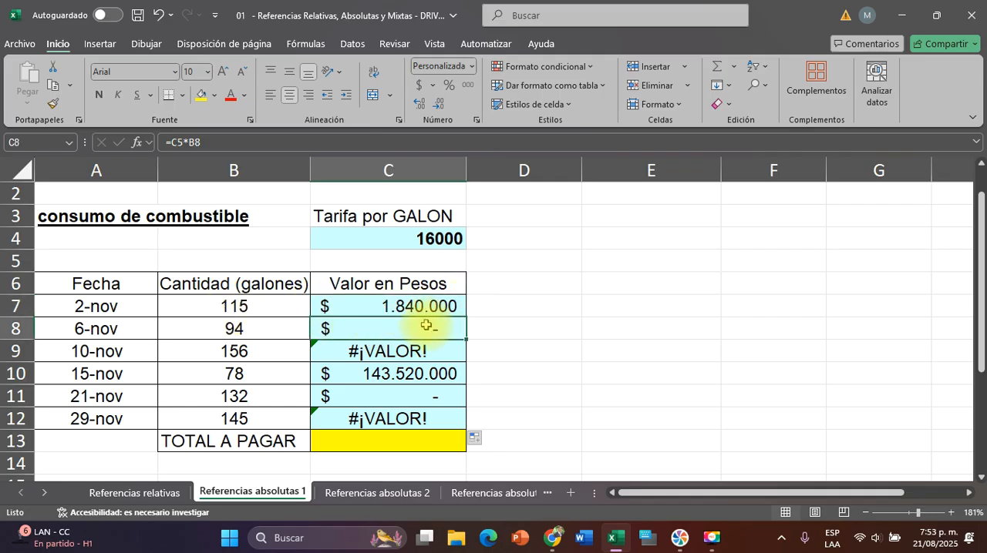
pyautogui.doubleClick(424, 327)
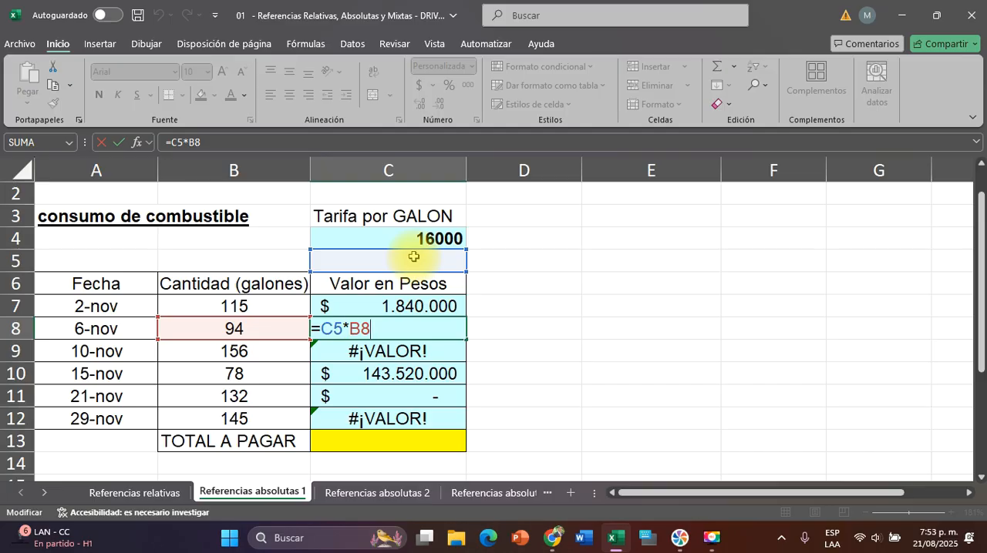
pyautogui.press('Escape')
pyautogui.click(394, 351)
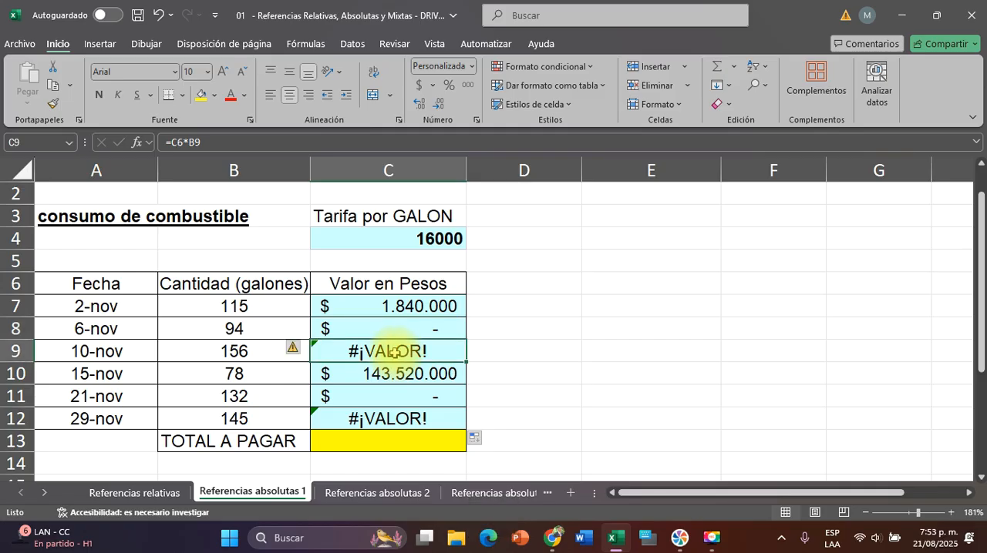
pyautogui.doubleClick(416, 353)
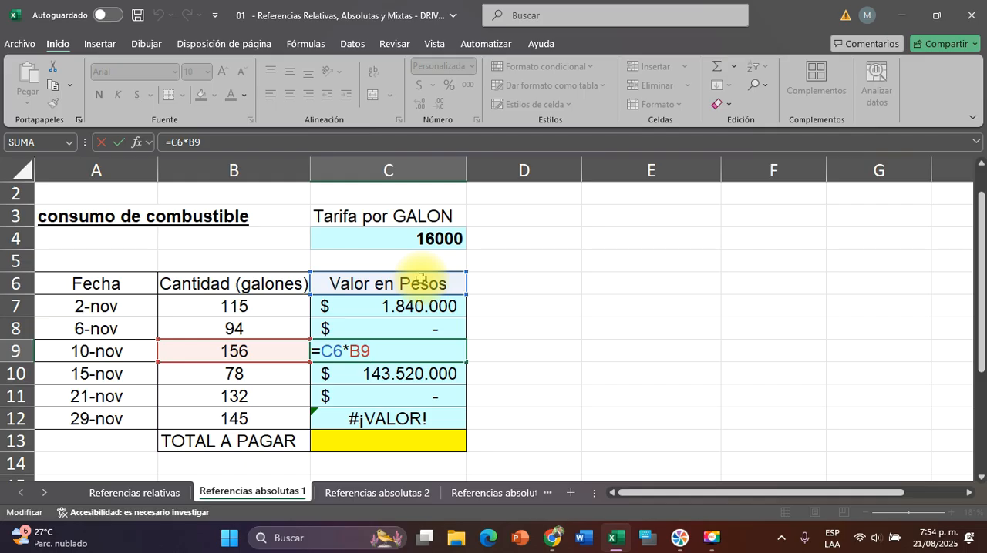
pyautogui.press('Return')
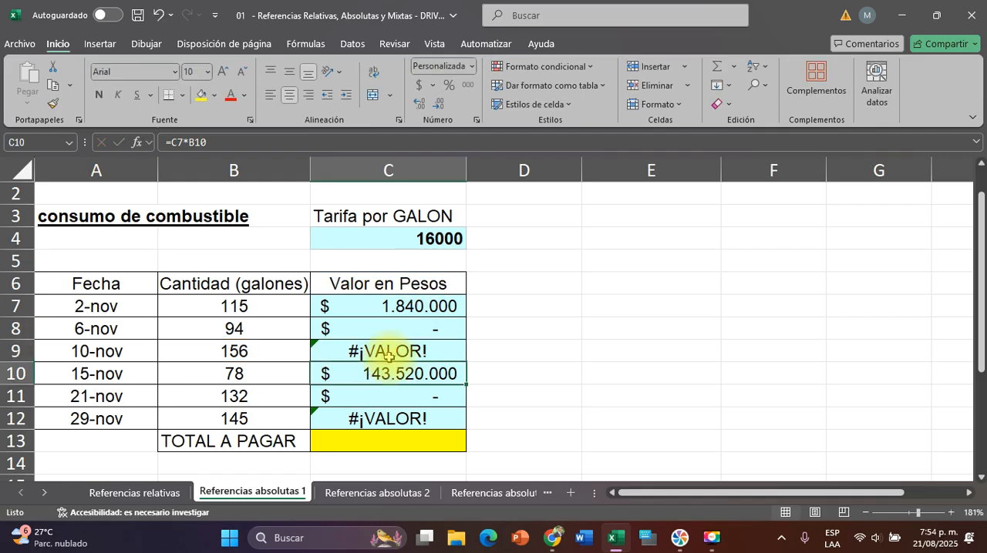
pyautogui.click(392, 354)
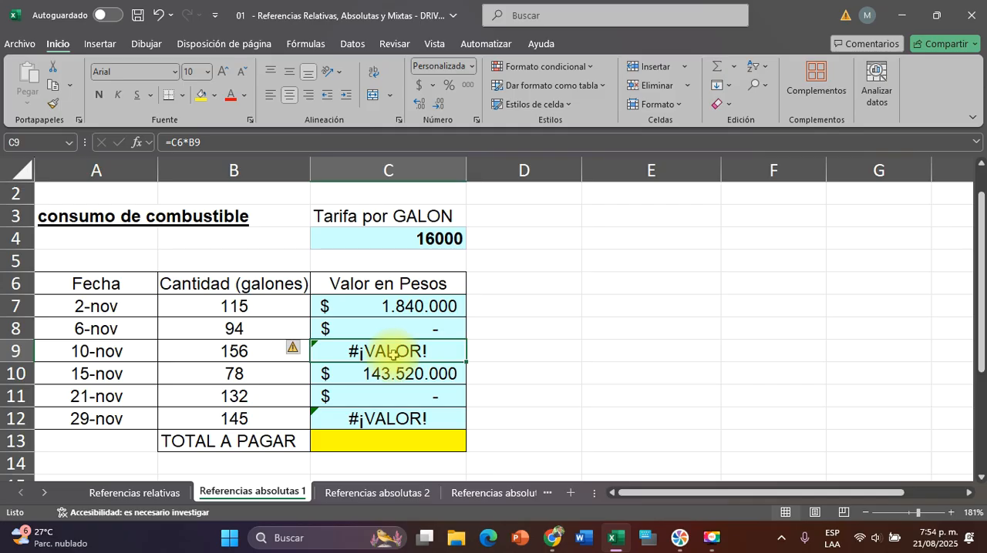
pyautogui.click(417, 241)
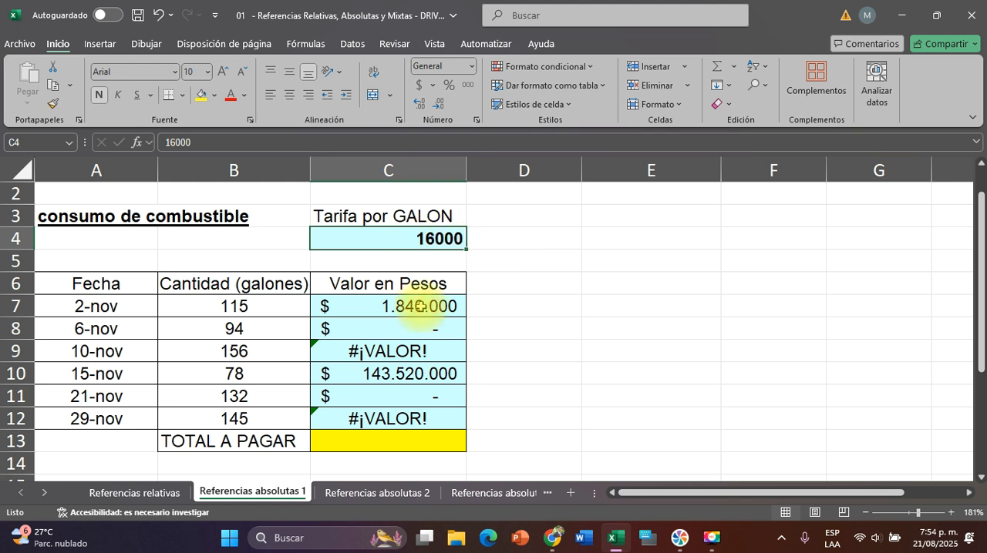
# Make the rate reference in the C7 formula absolute so that it reads =$C$4*B7
pyautogui.click(343, 308)
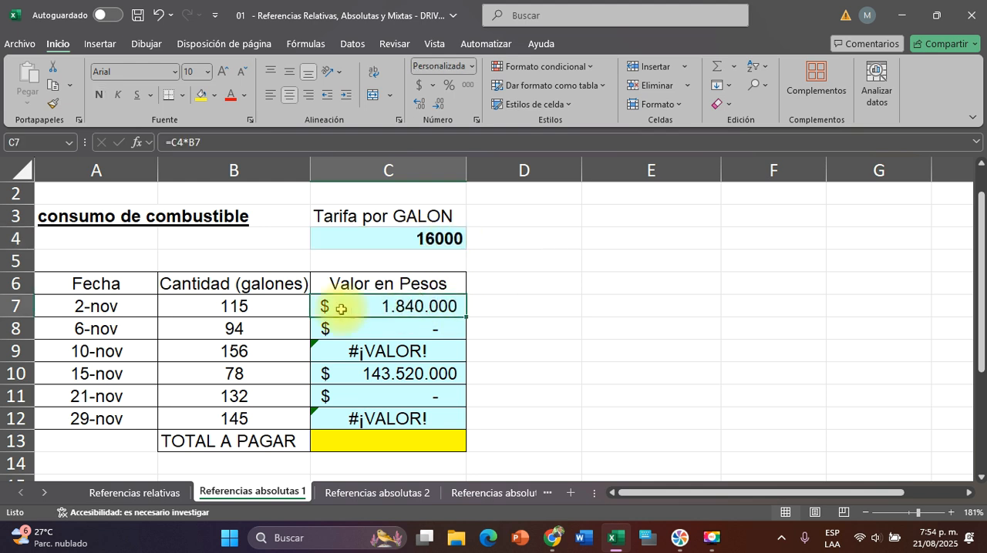
pyautogui.doubleClick(401, 308)
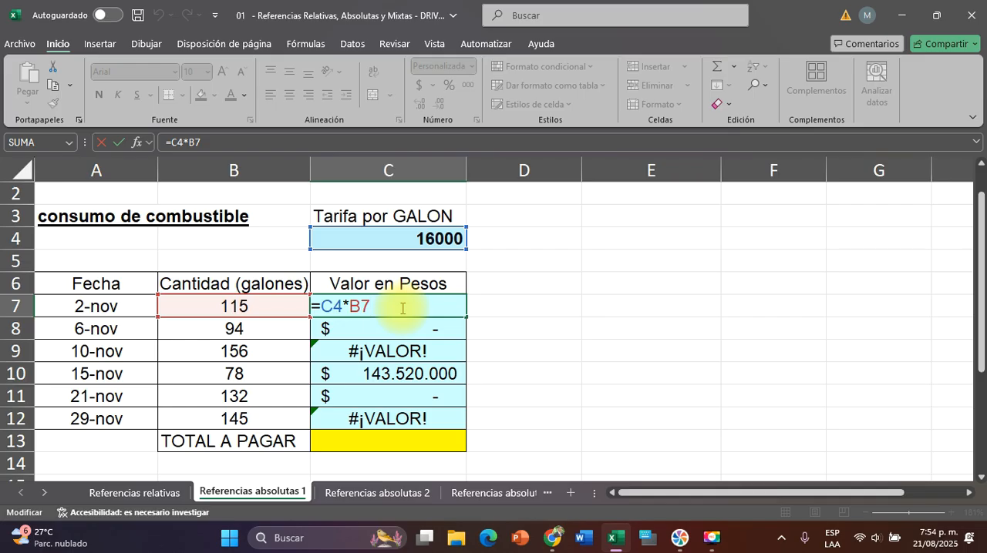
pyautogui.click(327, 306)
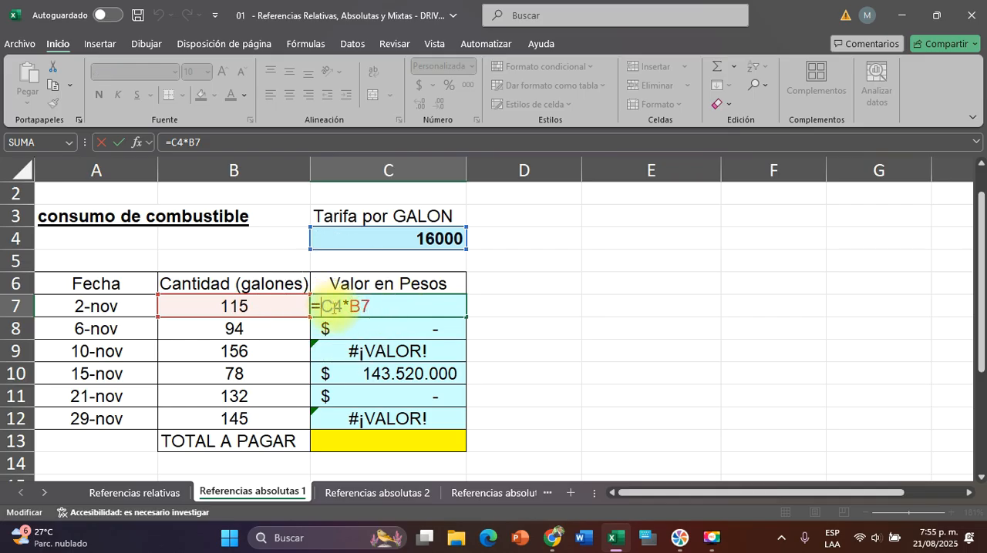
pyautogui.click(333, 306)
pyautogui.click(330, 308)
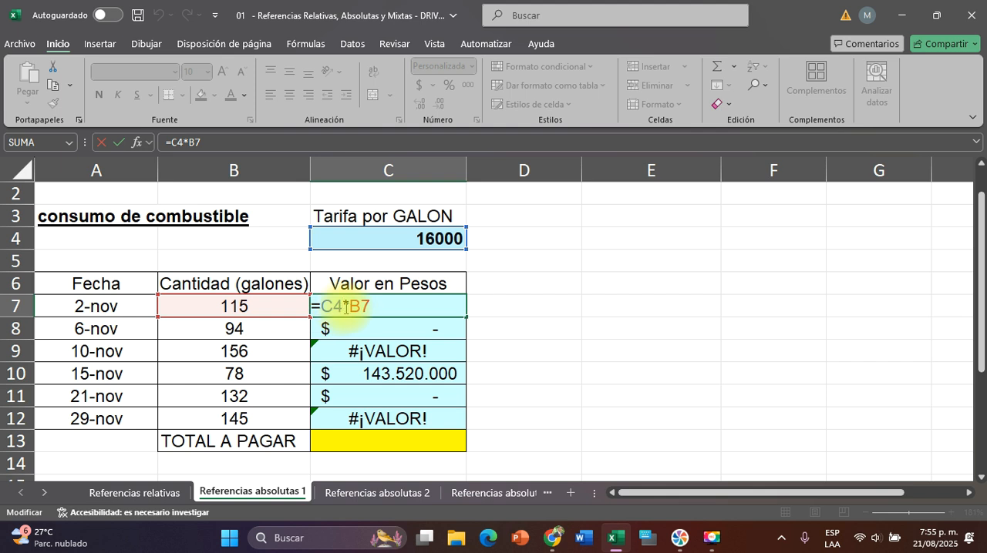
pyautogui.click(329, 306)
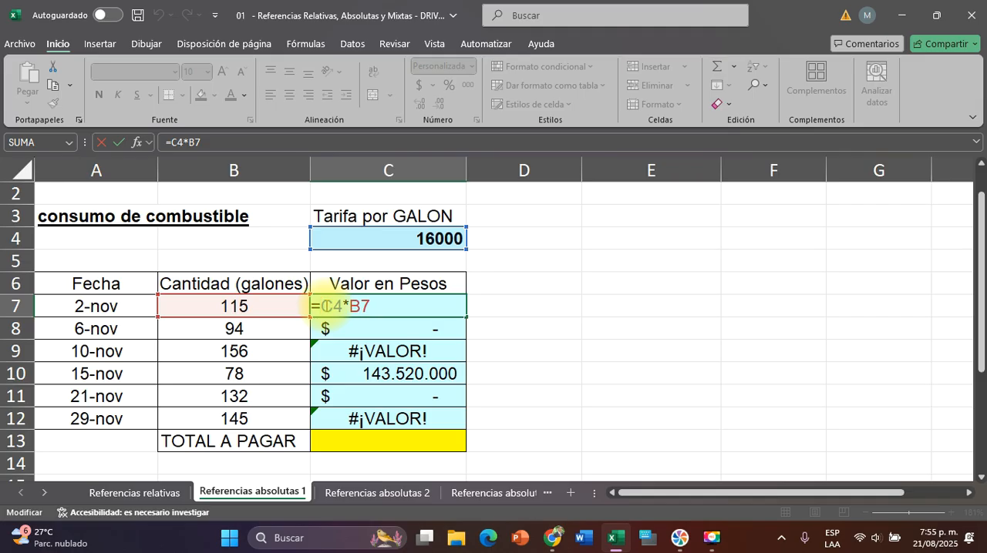
pyautogui.press('F4')
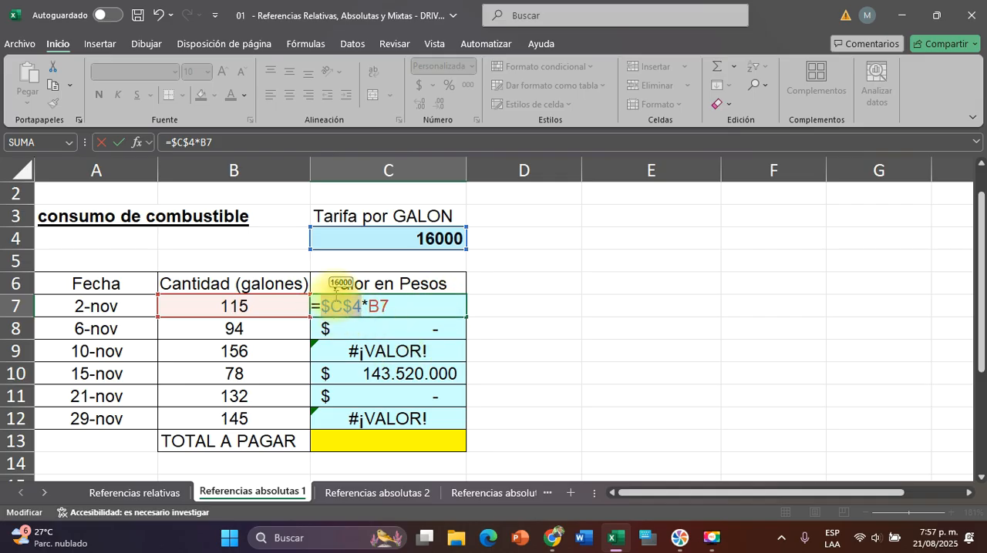
pyautogui.click(350, 303)
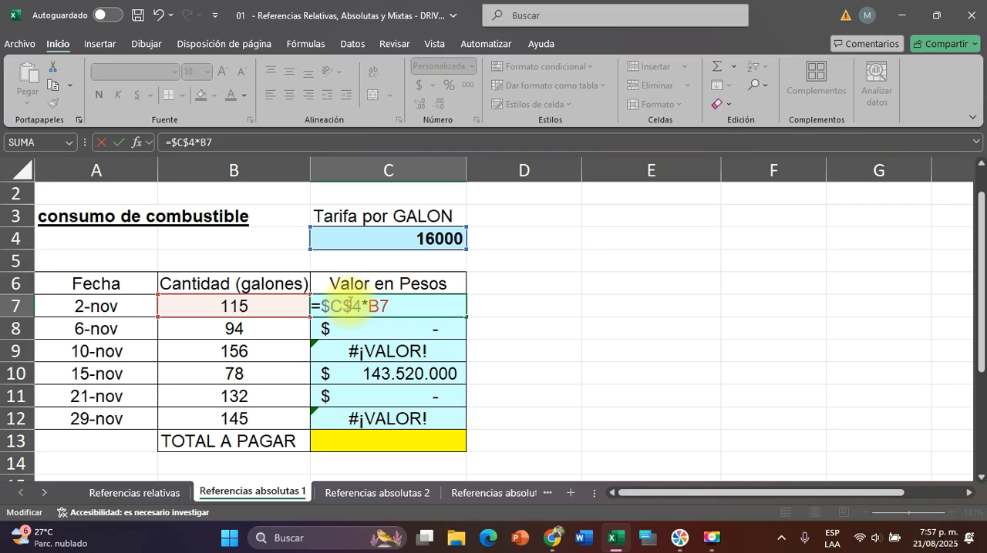
pyautogui.click(320, 308)
pyautogui.moveTo(321, 308); pyautogui.dragTo(342, 314)
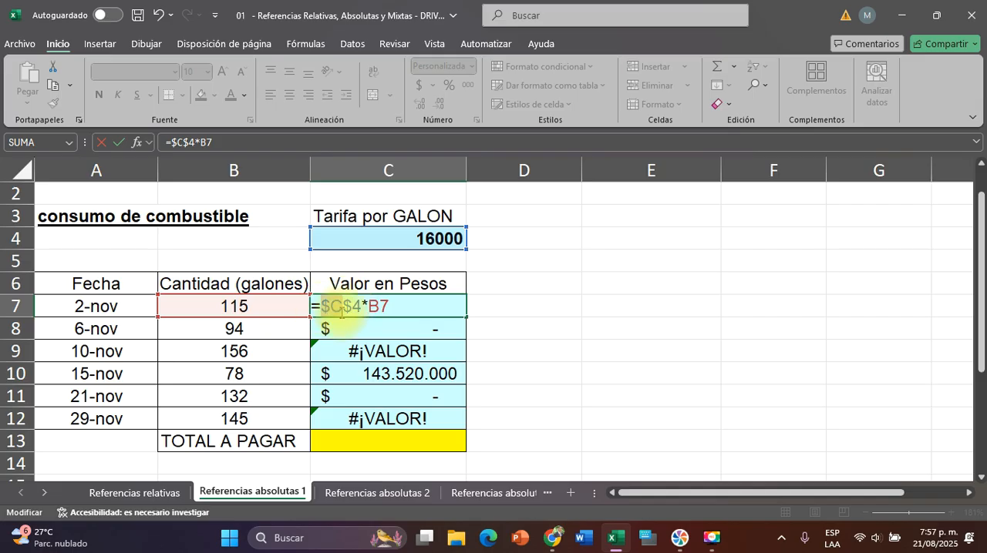
pyautogui.click(351, 308)
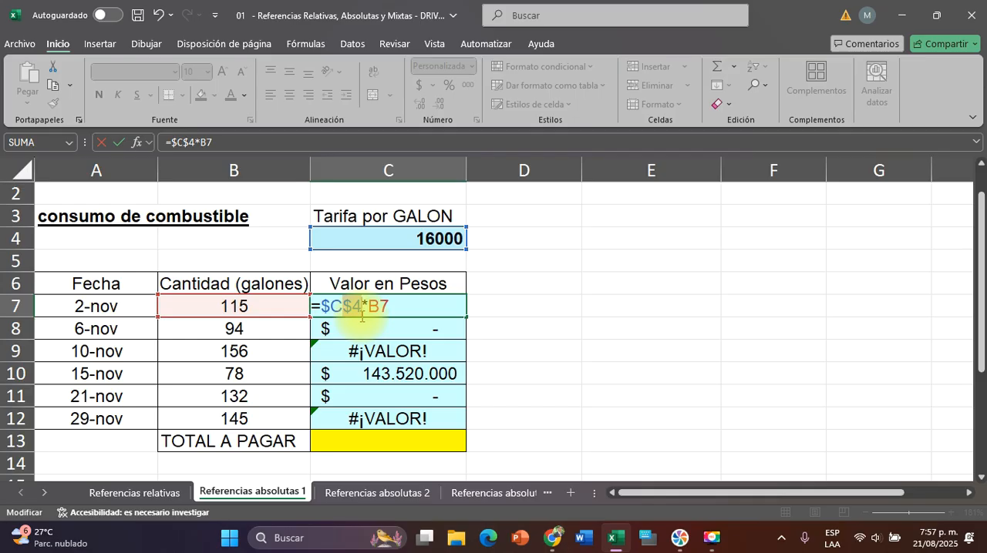
pyautogui.press('Return')
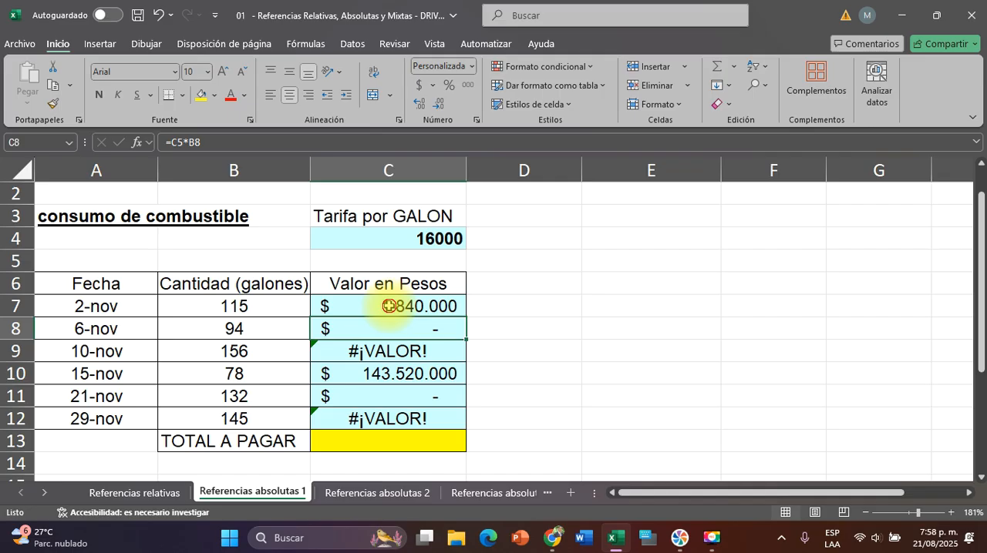
# Copy the C7 formula down to C8:C12 and check the cell references in C12 and C10
pyautogui.click(389, 306)
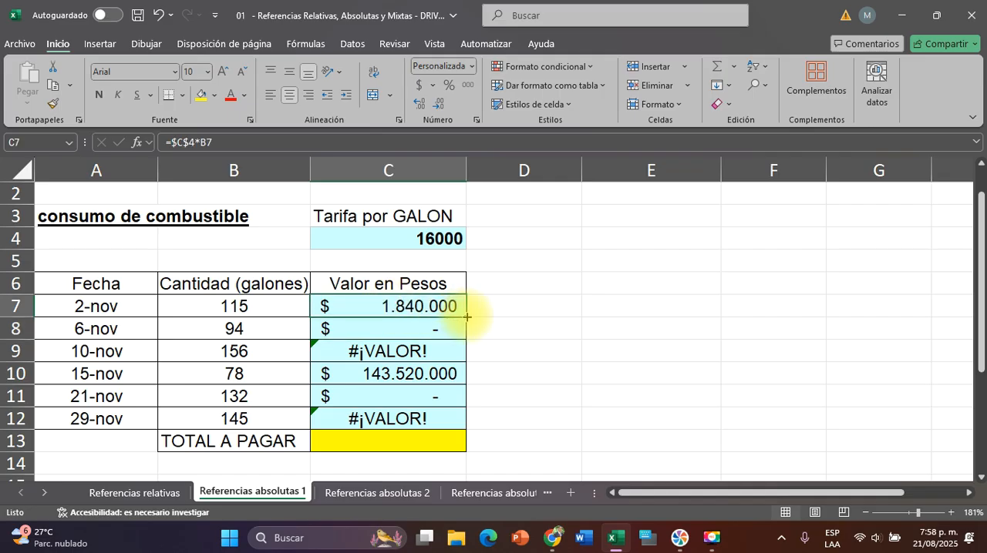
pyautogui.moveTo(466, 316); pyautogui.dragTo(466, 426)
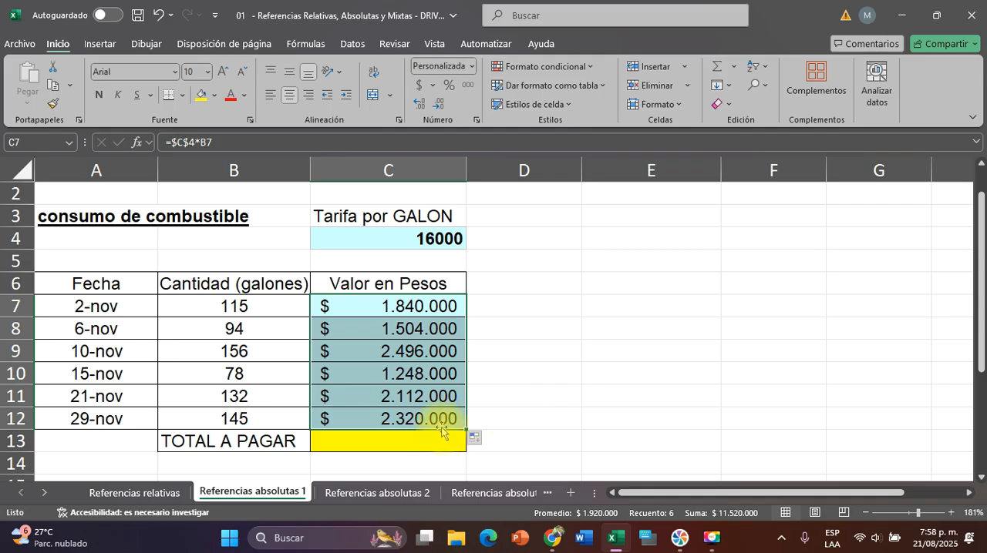
pyautogui.click(409, 421)
pyautogui.doubleClick(396, 417)
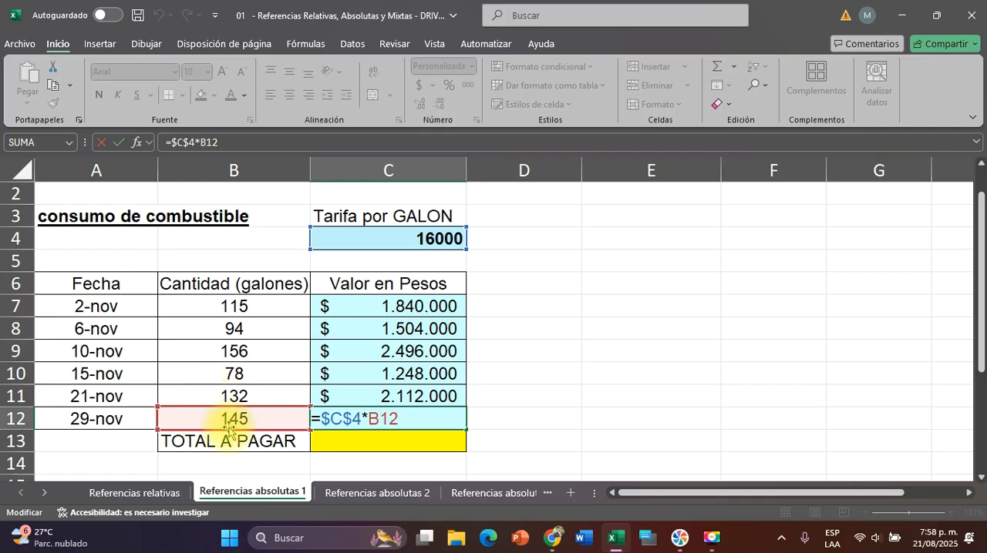
pyautogui.press('Escape')
pyautogui.doubleClick(414, 373)
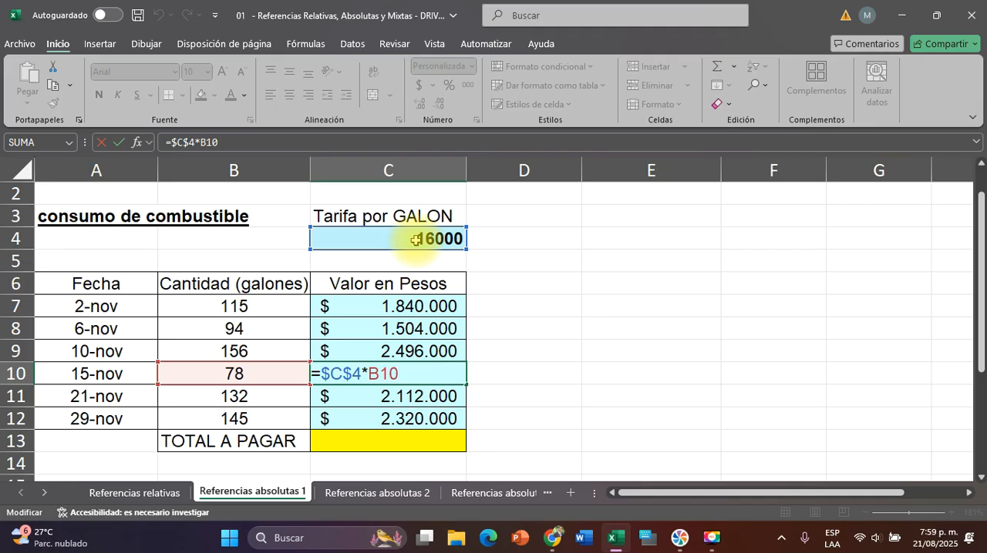
pyautogui.press('Escape')
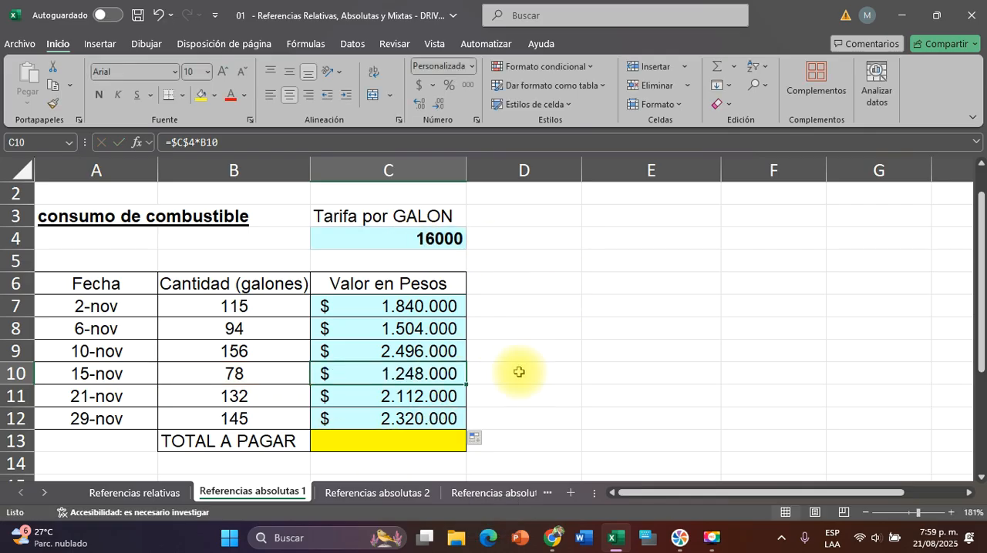
# Open the "Referencias absolutas 2" sheet and examine the monthly expense amounts, the total in B15 and the "Porcentaje" column
pyautogui.click(353, 495)
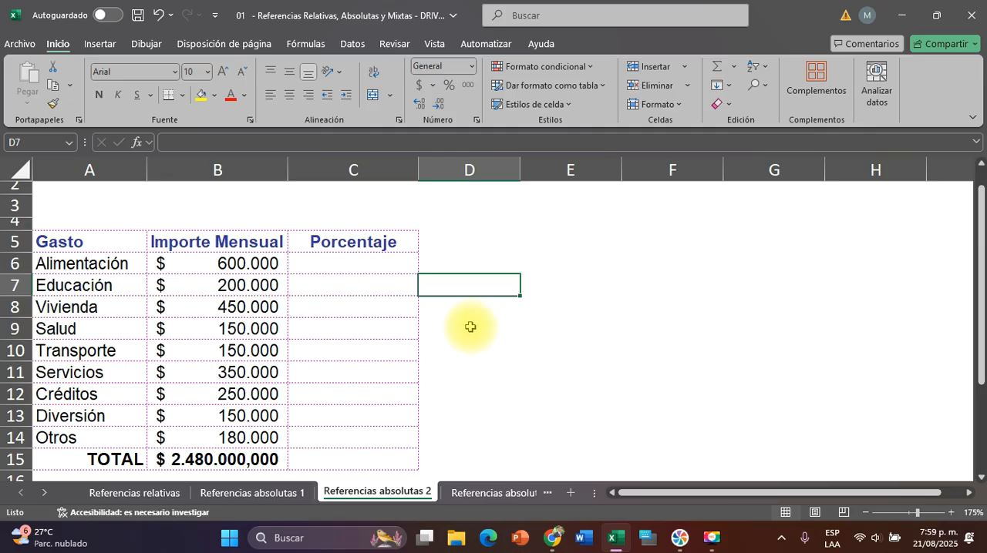
pyautogui.scroll(-1, 518, 300)
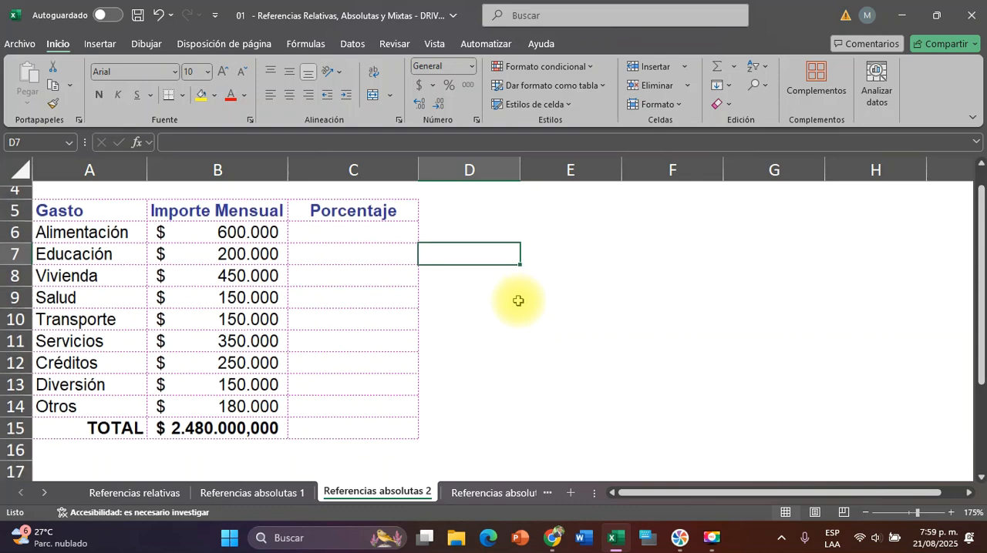
pyautogui.scroll(2, 518, 301)
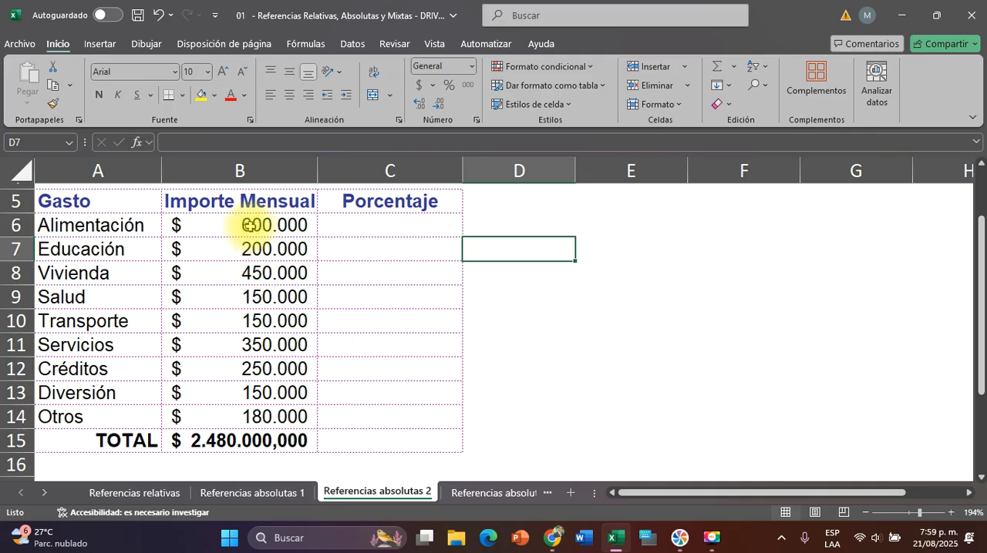
pyautogui.moveTo(248, 225); pyautogui.dragTo(246, 412)
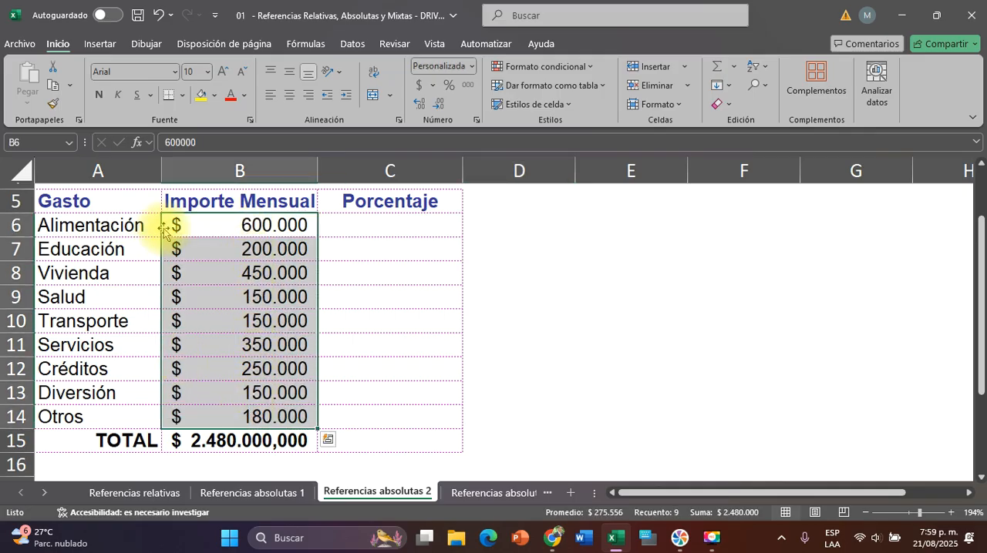
pyautogui.click(247, 225)
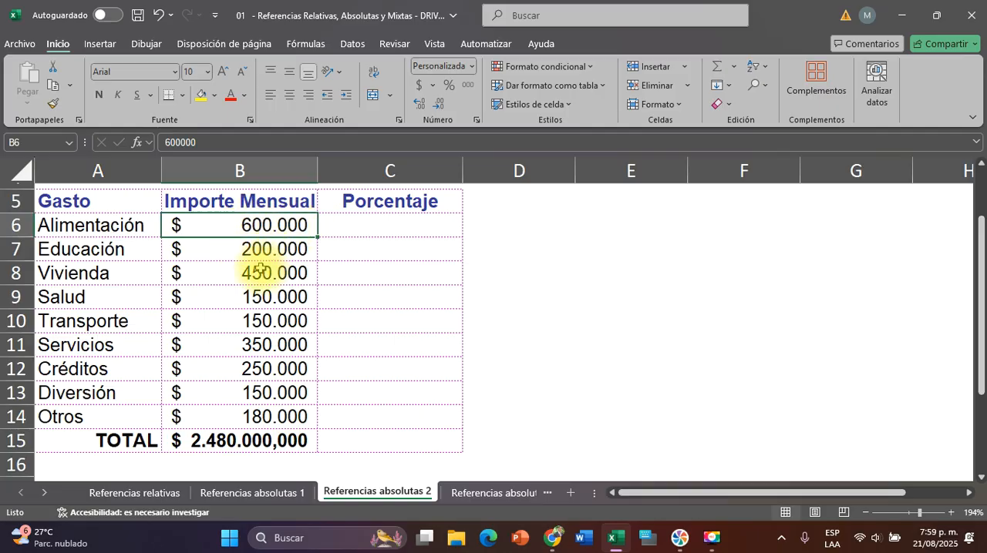
pyautogui.click(222, 249)
pyautogui.click(259, 271)
pyautogui.click(246, 297)
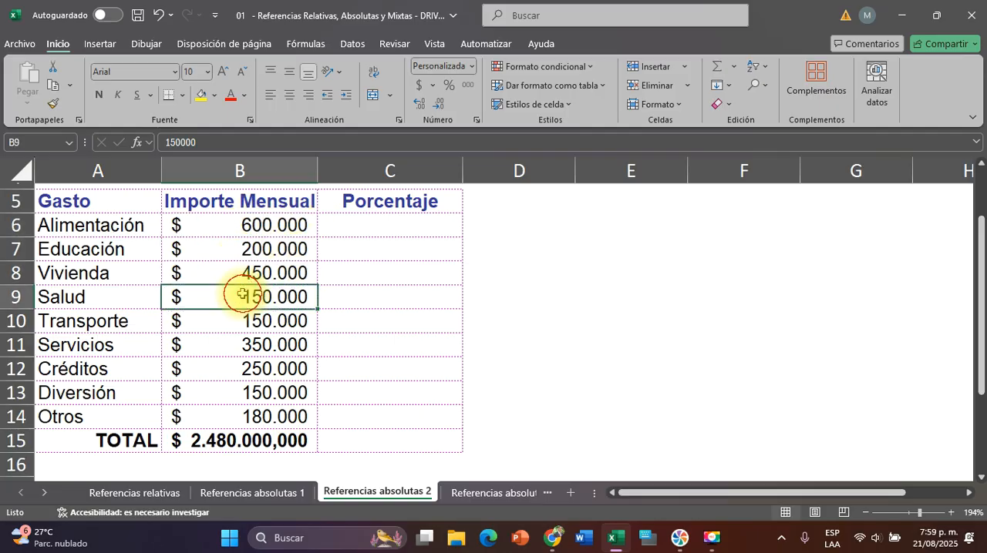
pyautogui.click(243, 321)
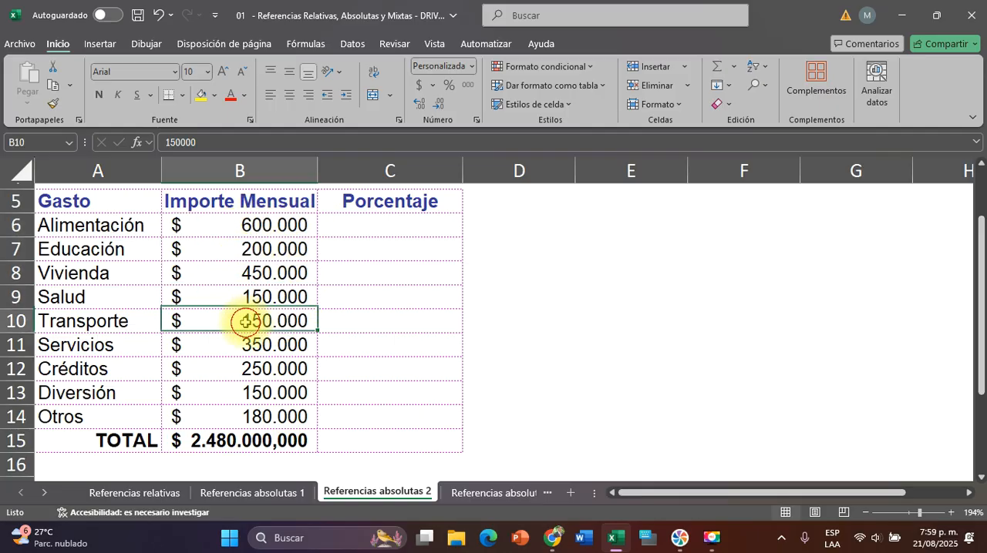
pyautogui.click(225, 441)
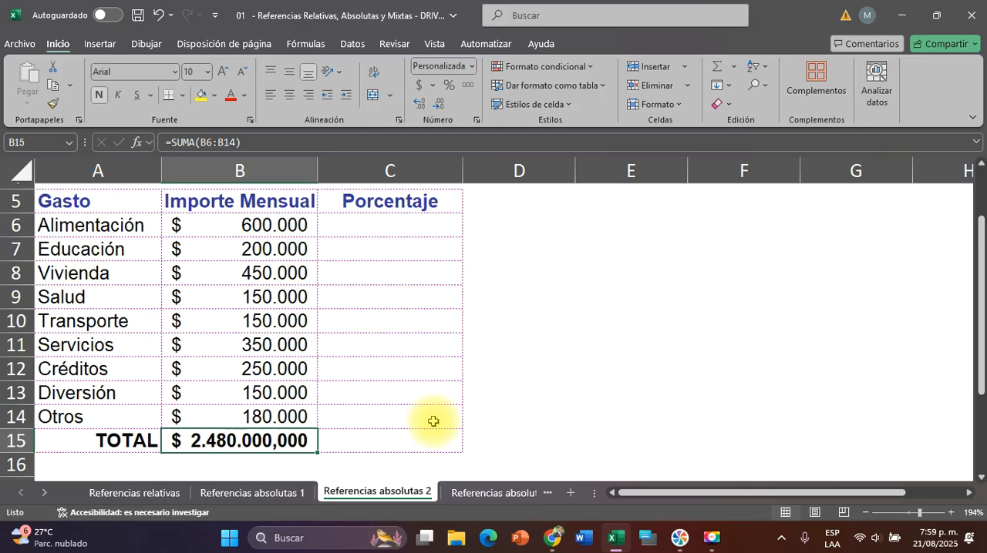
pyautogui.click(400, 225)
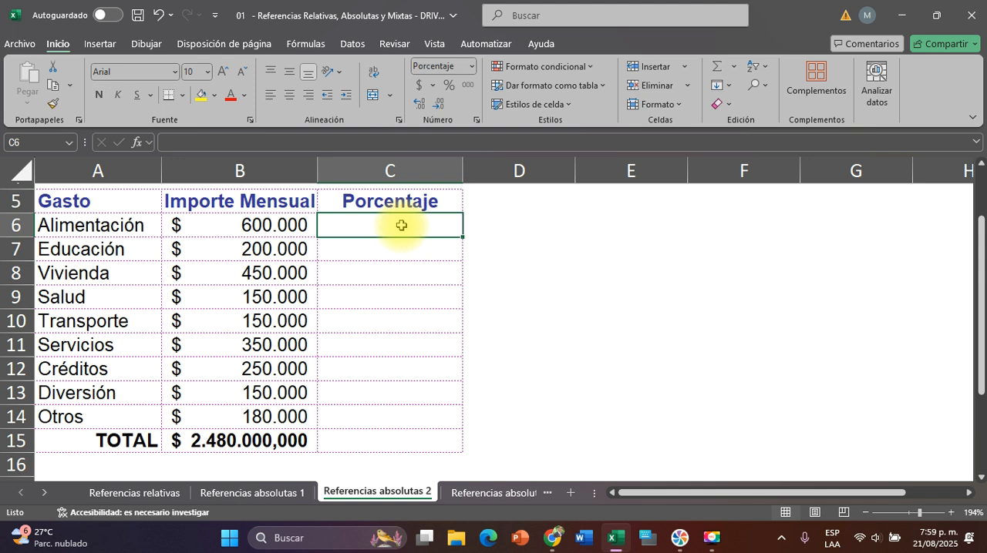
pyautogui.click(279, 224)
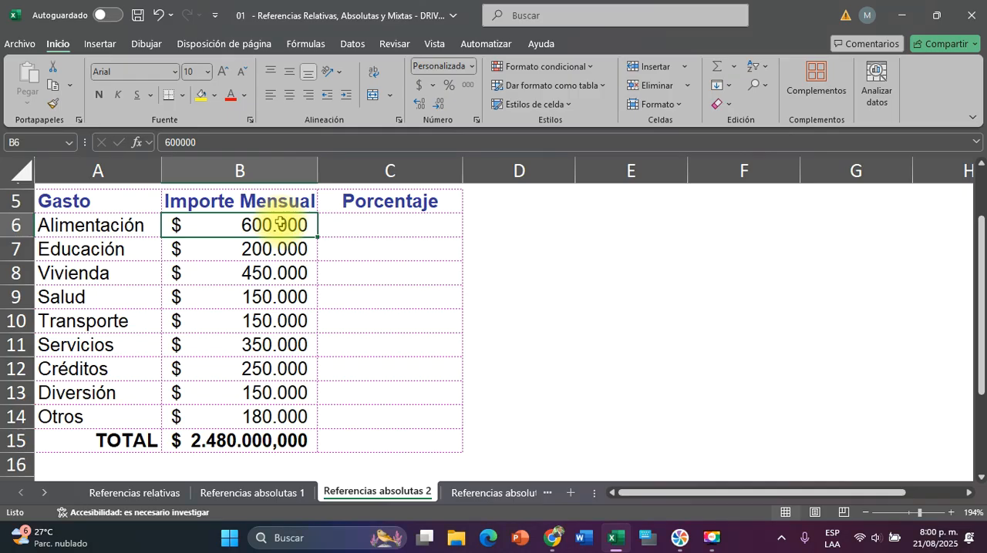
# Compare the individual expense amounts in B6:B14 with the total formula in B15 and the first percentage cell, C6
pyautogui.click(222, 447)
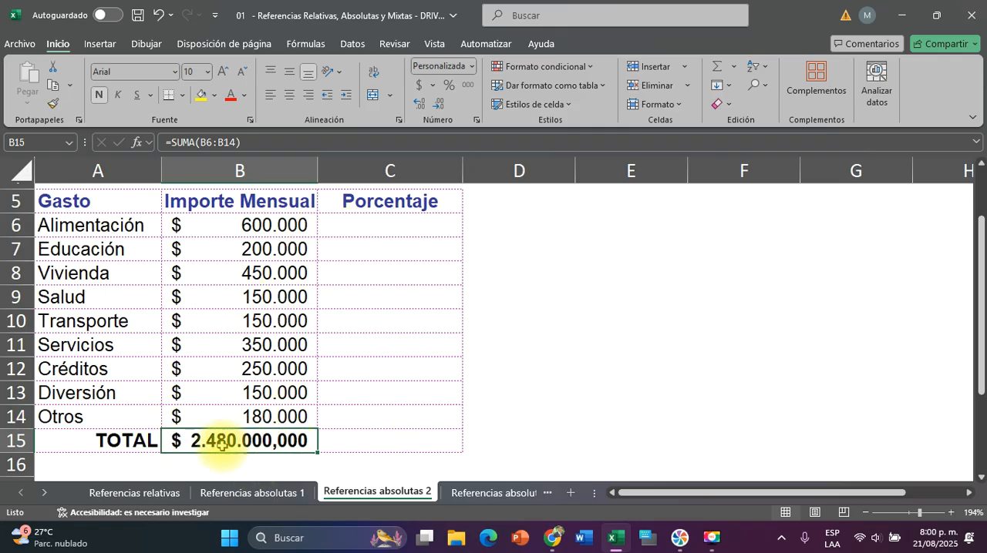
pyautogui.click(380, 225)
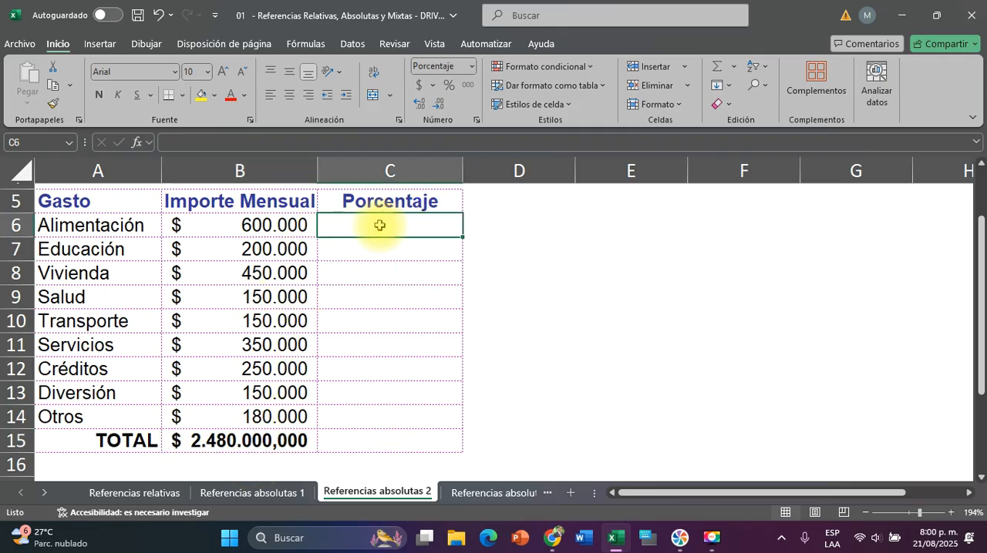
pyautogui.click(222, 226)
pyautogui.click(424, 223)
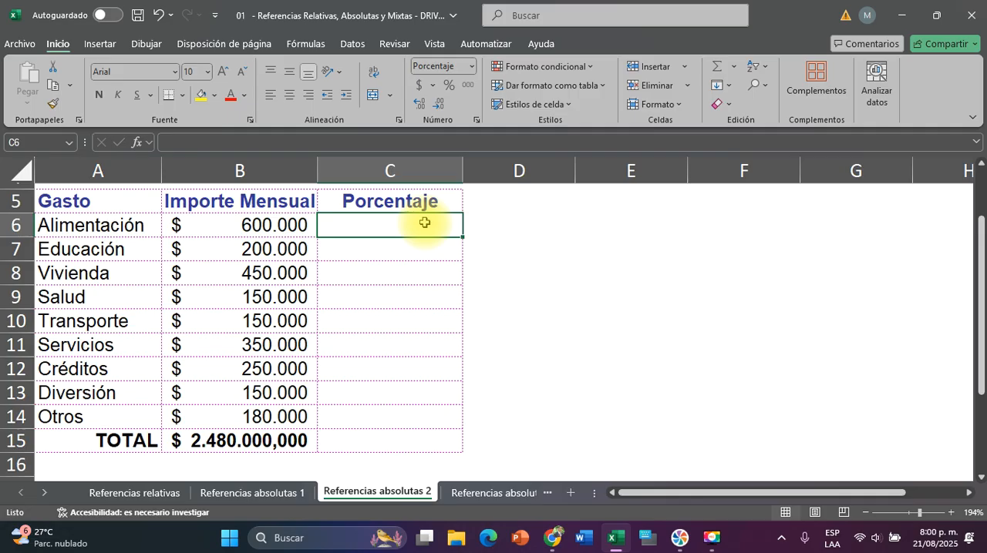
pyautogui.click(282, 247)
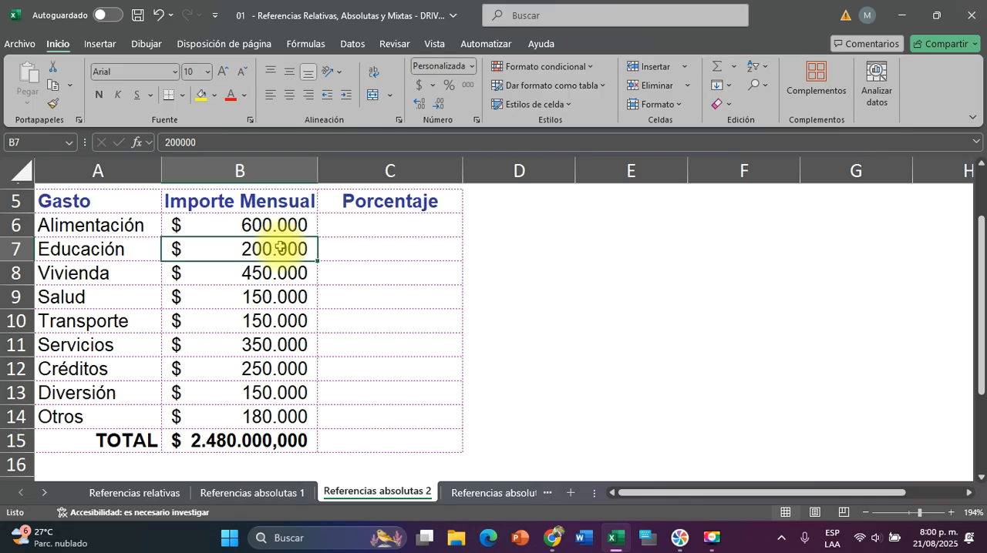
pyautogui.click(264, 273)
pyautogui.click(249, 299)
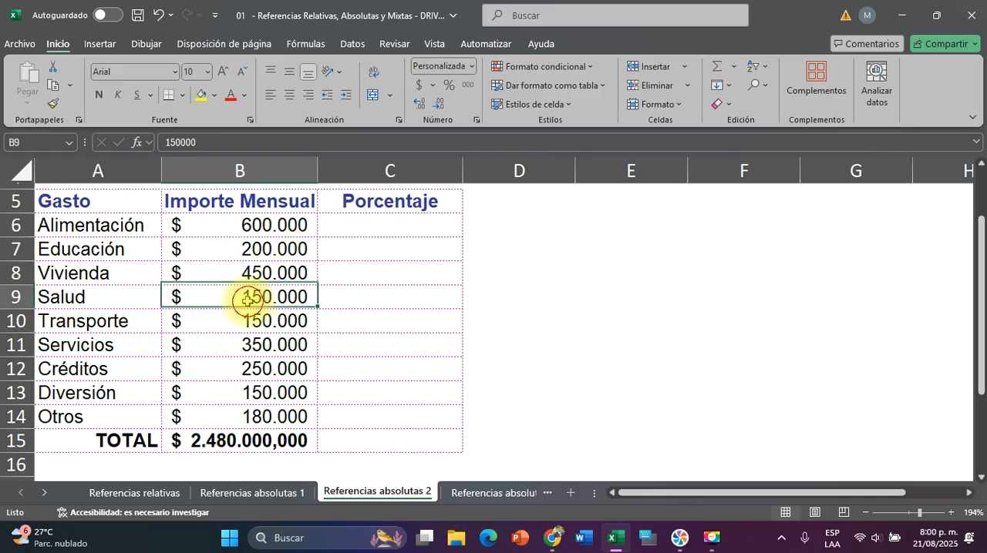
pyautogui.click(295, 343)
pyautogui.click(262, 367)
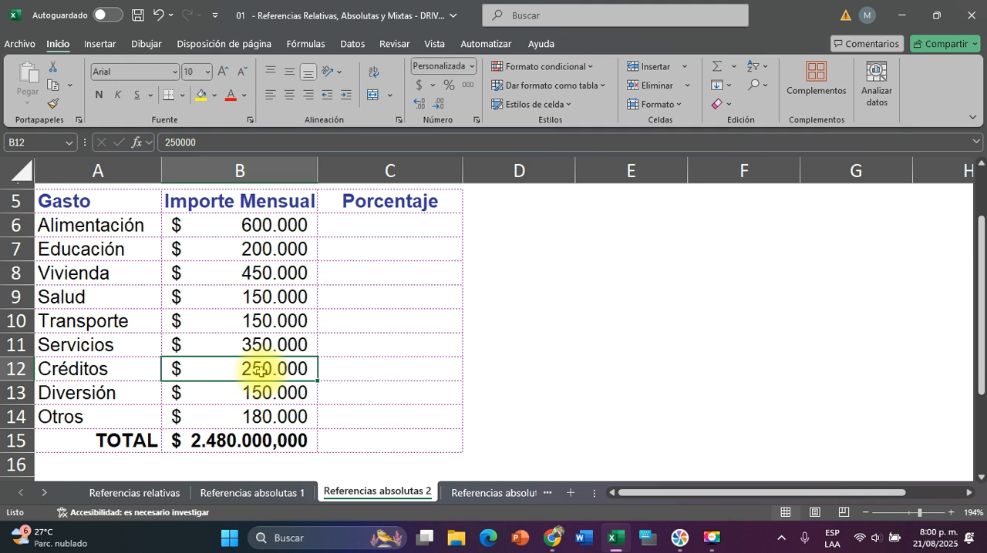
pyautogui.click(227, 438)
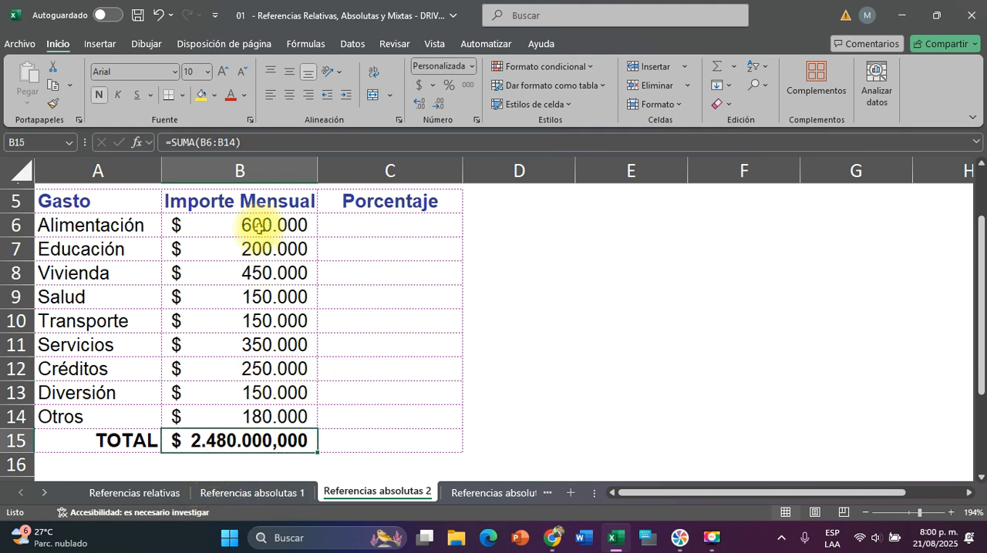
pyautogui.moveTo(257, 225); pyautogui.dragTo(250, 412)
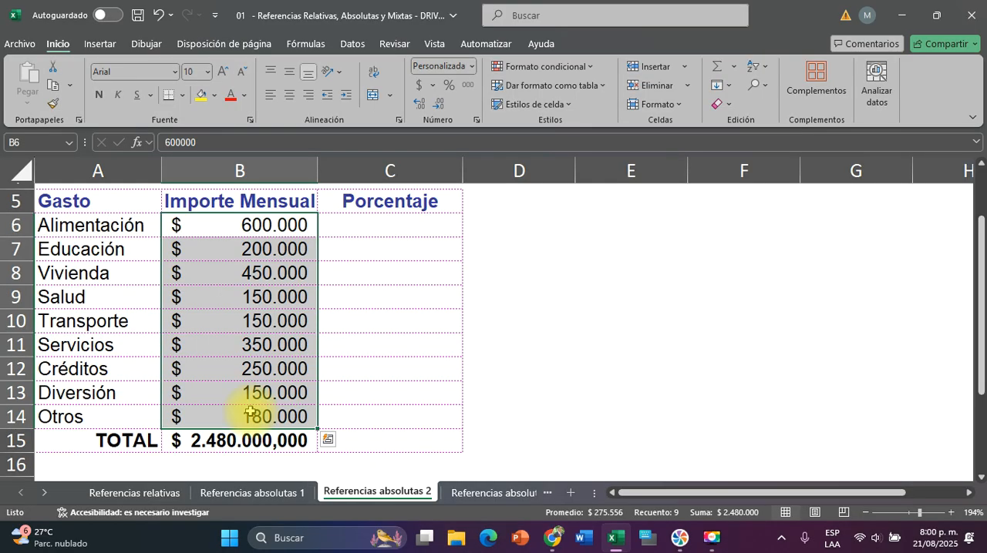
pyautogui.click(420, 221)
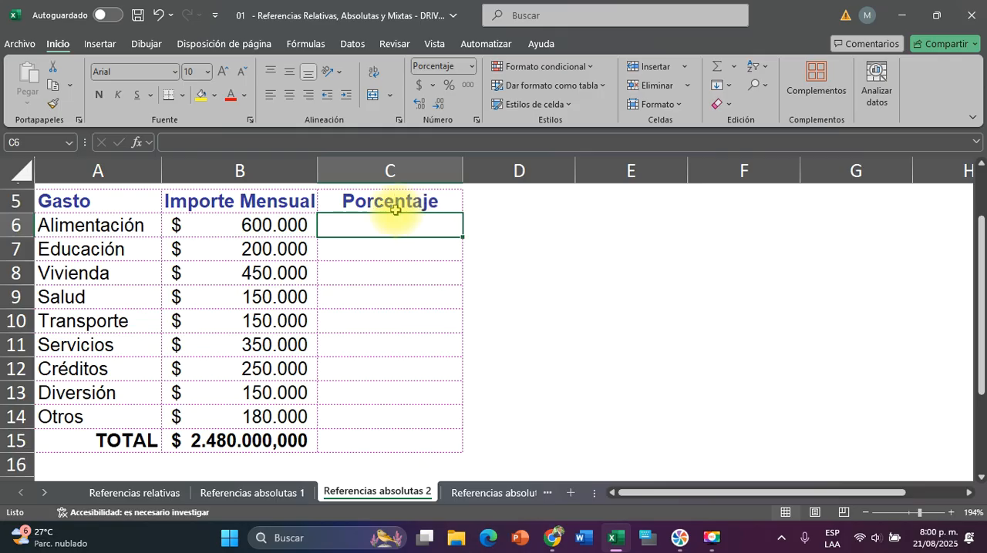
pyautogui.click(220, 228)
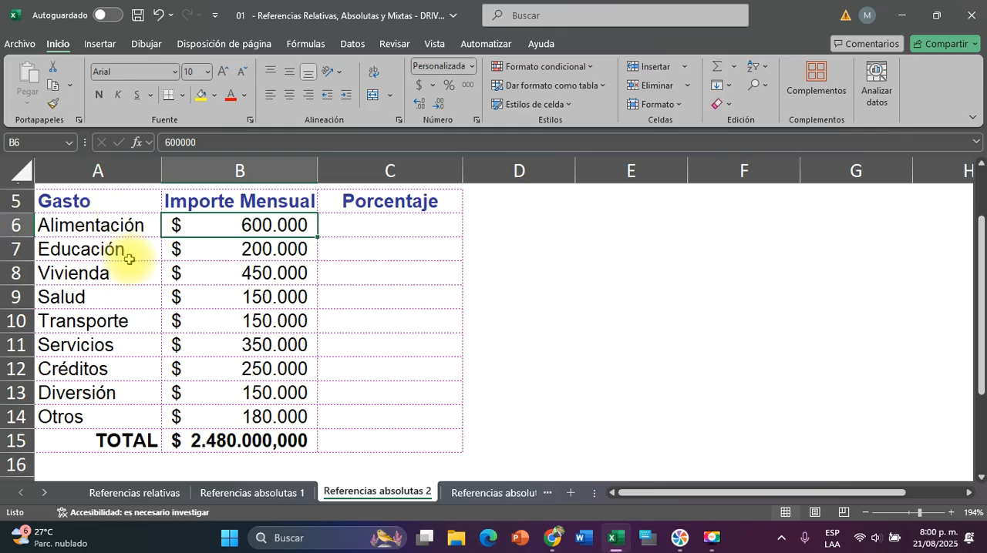
pyautogui.click(193, 444)
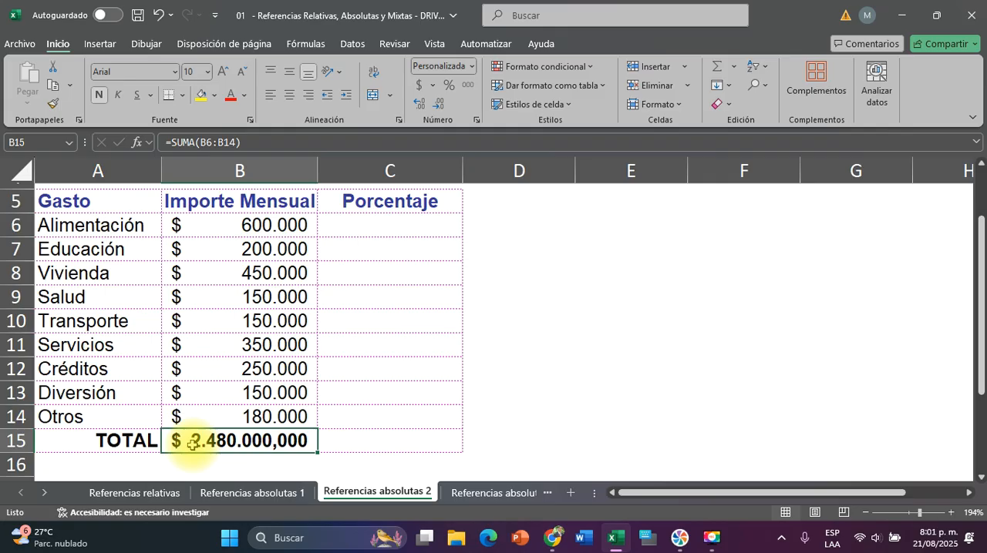
# Calculate the Alimentación percentage in C6 with the formula =B6/B15 and copy it down to C7:C14
pyautogui.click(416, 228)
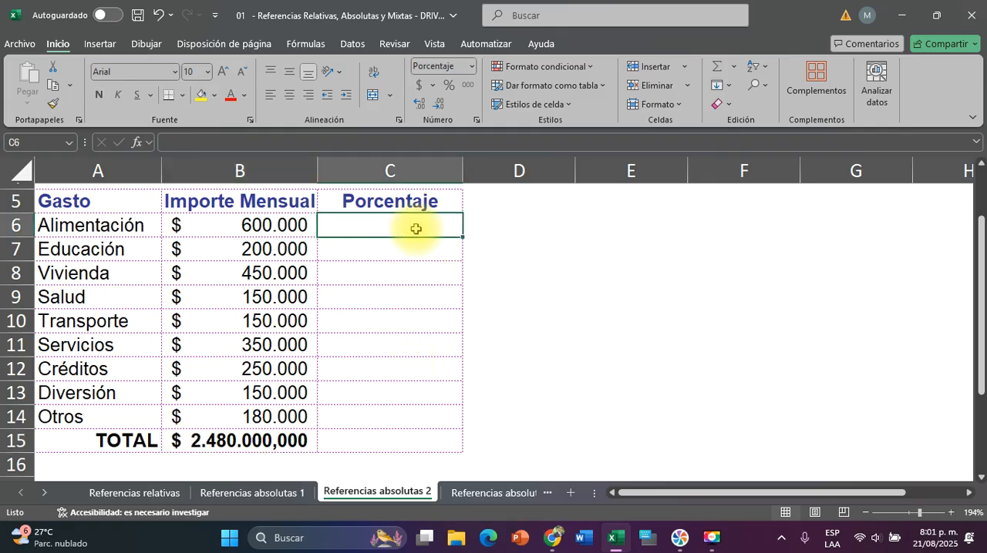
pyautogui.write('=')
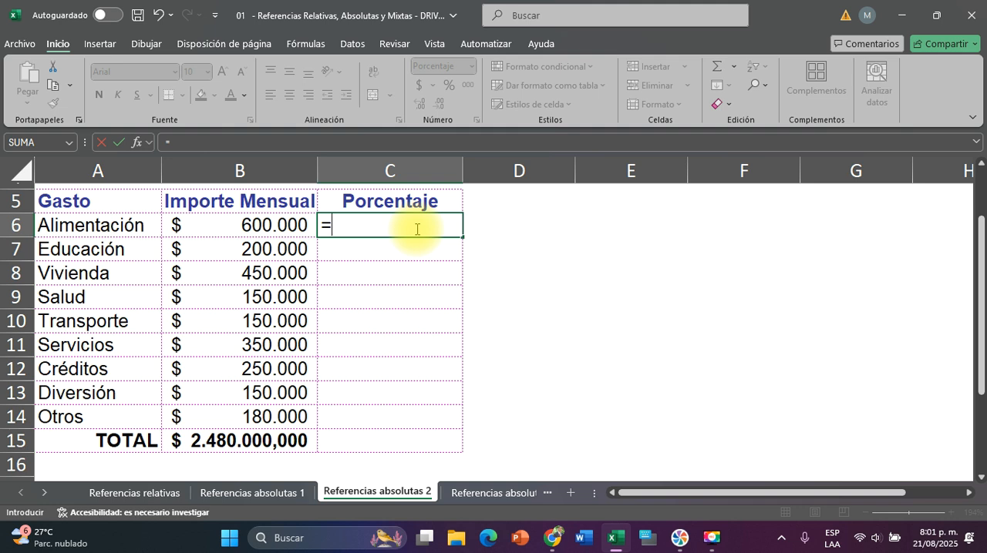
pyautogui.click(228, 219)
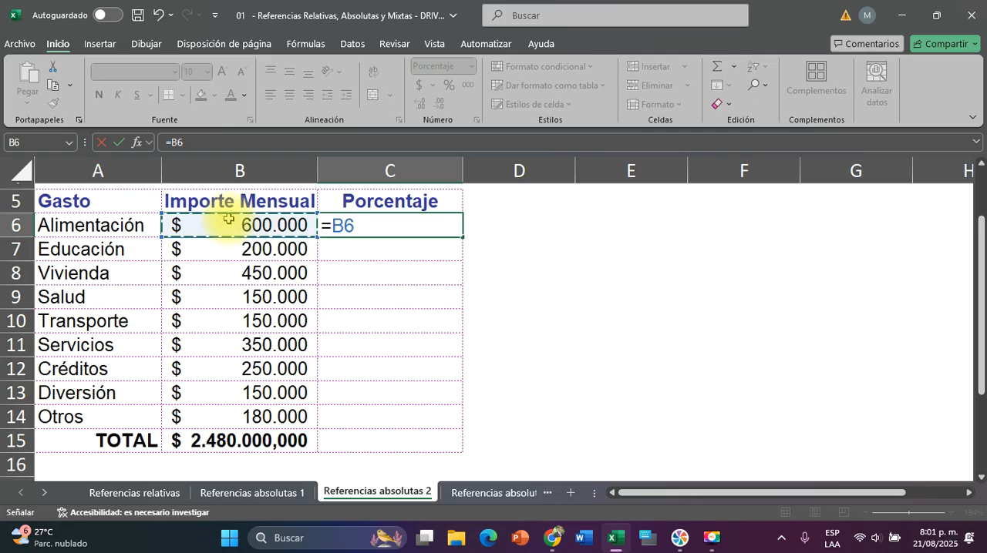
pyautogui.write('/')
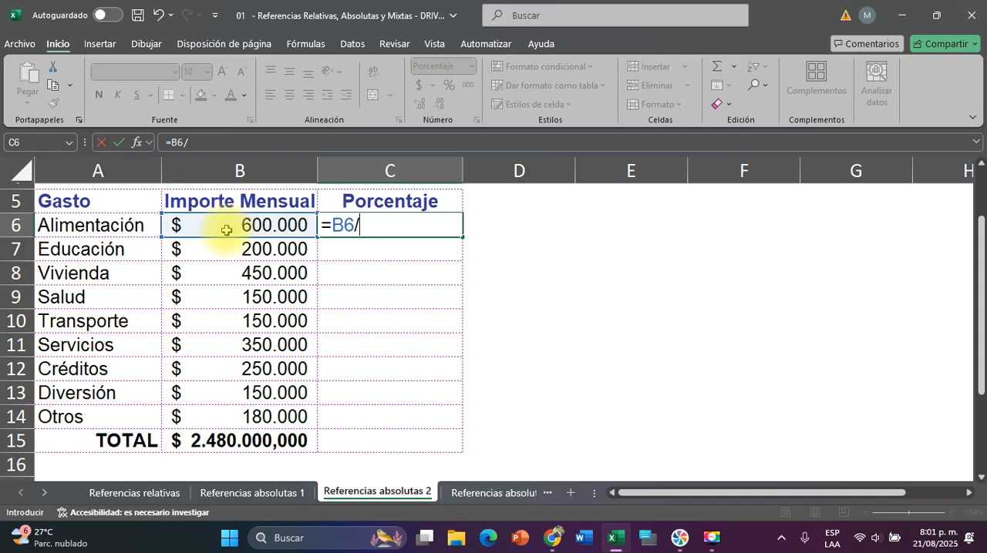
pyautogui.click(217, 439)
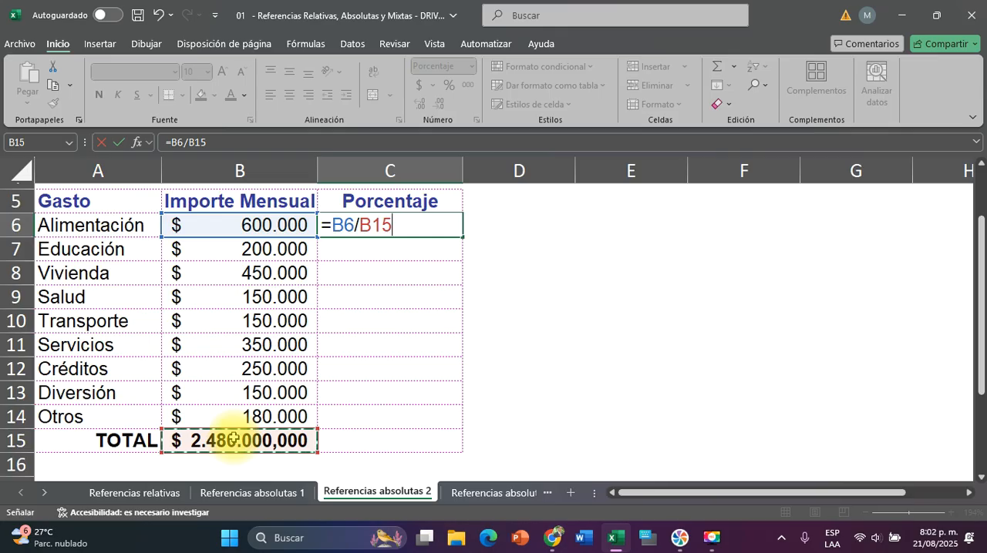
pyautogui.press('Return')
pyautogui.click(420, 229)
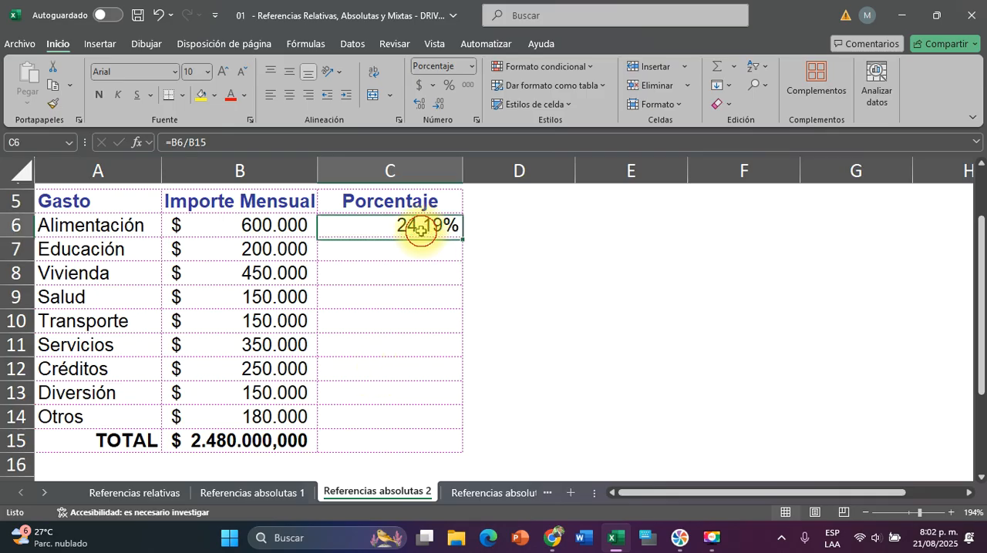
pyautogui.moveTo(463, 239); pyautogui.dragTo(468, 431)
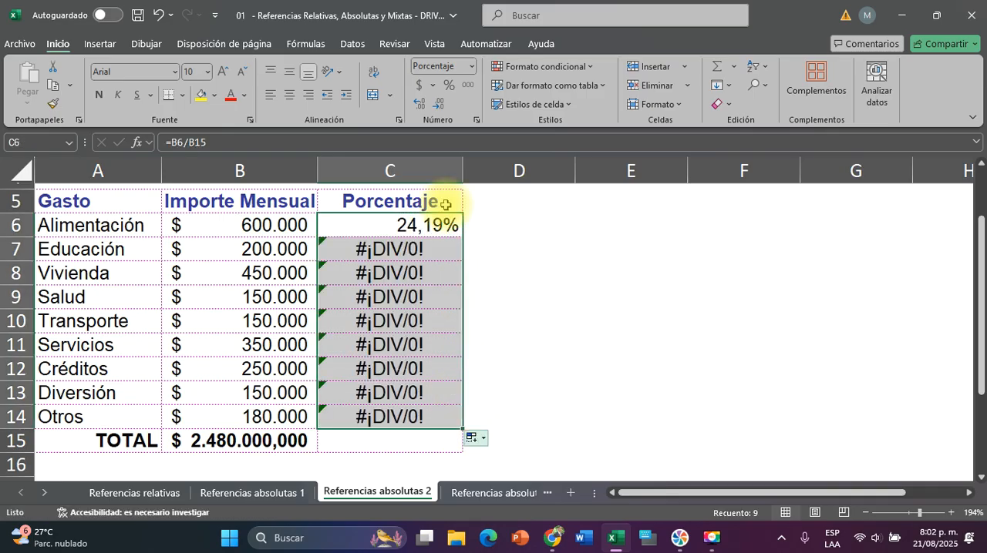
# Examine the formulas in C6, C7, C8 and C14 to see which cell each one divides by compared with the total in B15
pyautogui.click(408, 223)
pyautogui.doubleClick(407, 224)
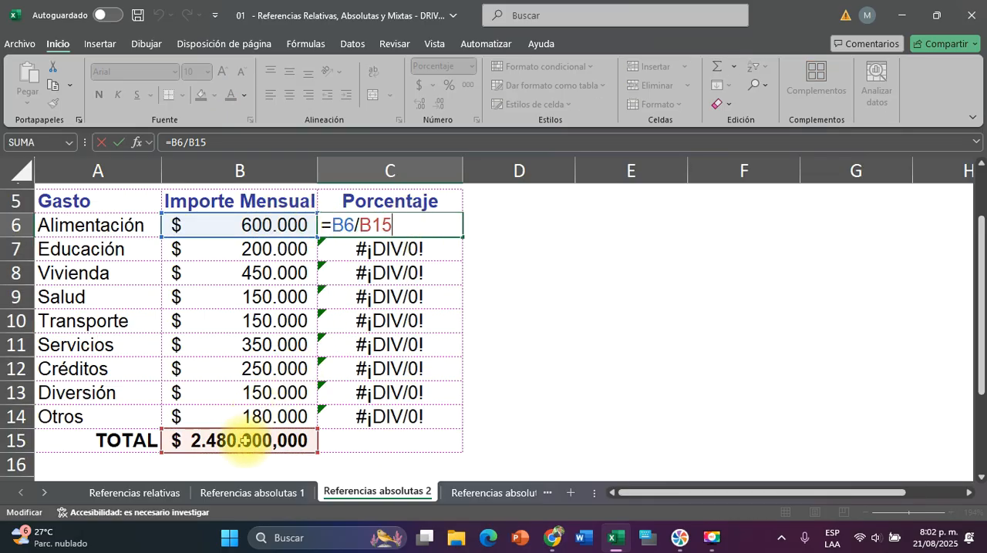
pyautogui.press('Escape')
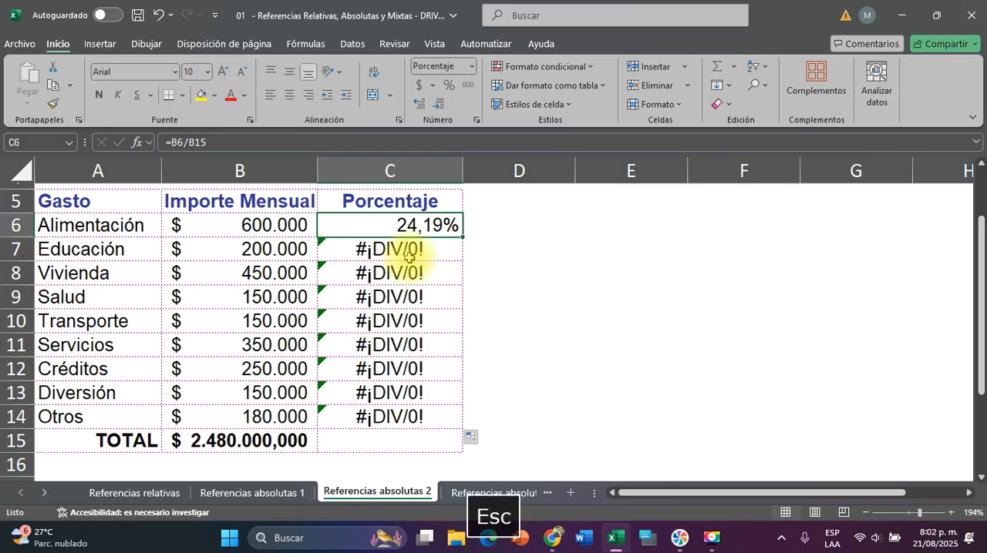
pyautogui.doubleClick(400, 249)
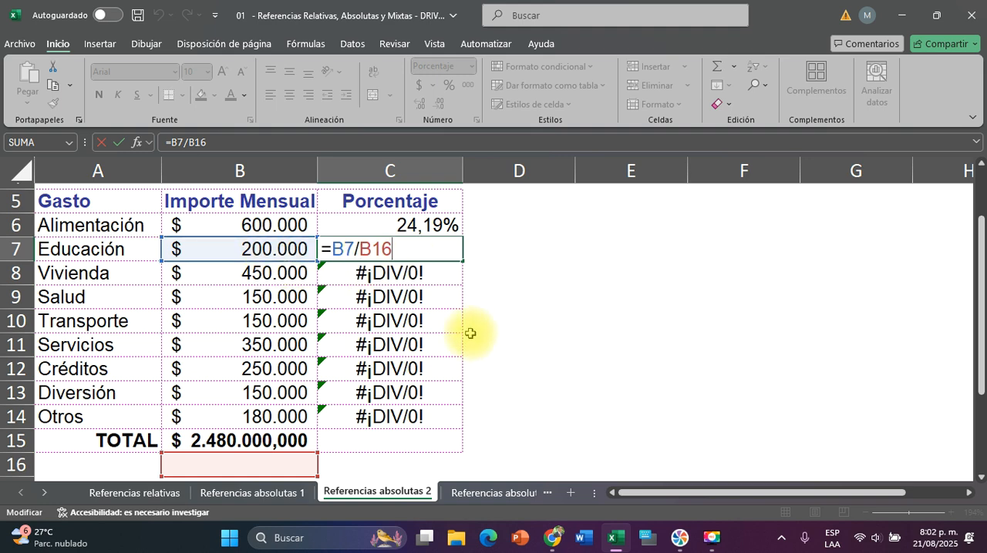
pyautogui.scroll(-1, 469, 333)
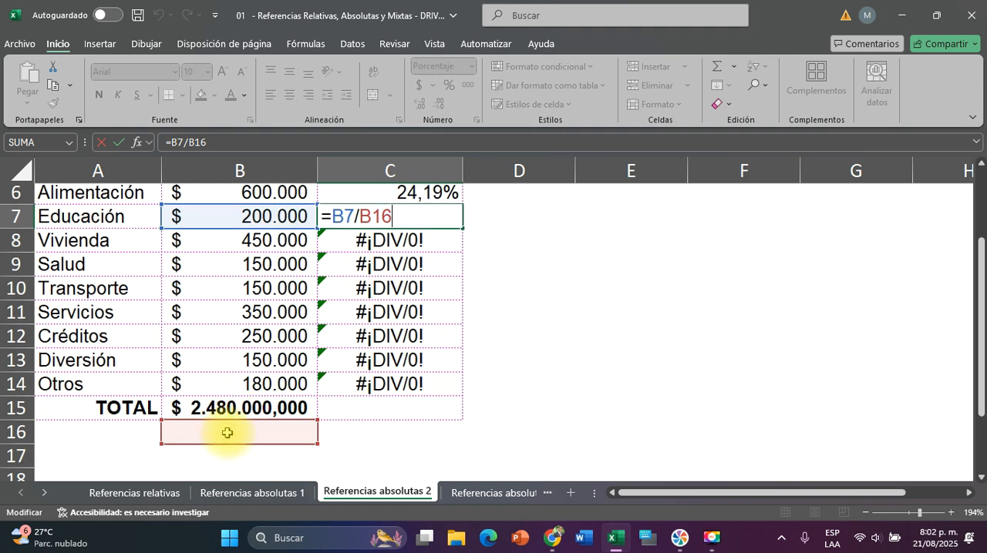
pyautogui.press('Escape')
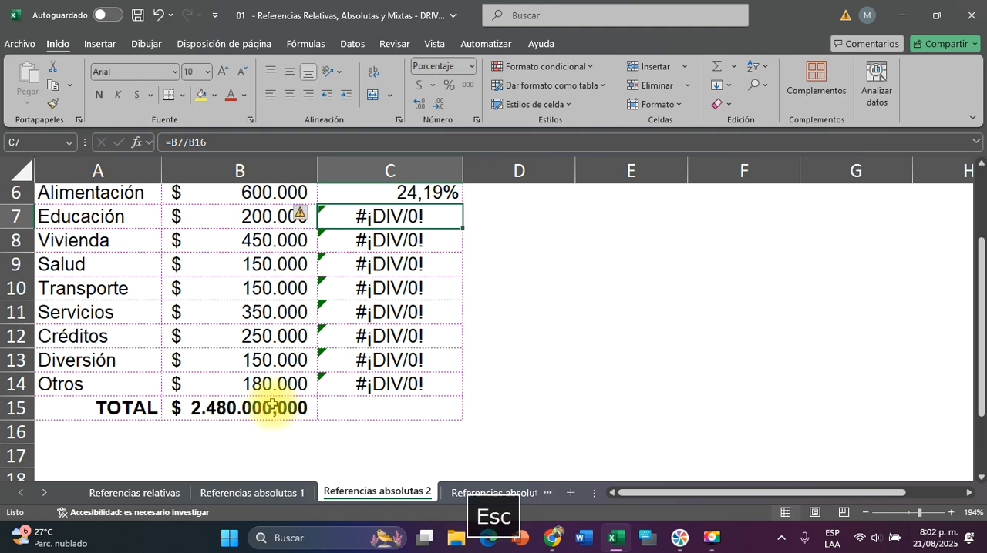
pyautogui.doubleClick(387, 238)
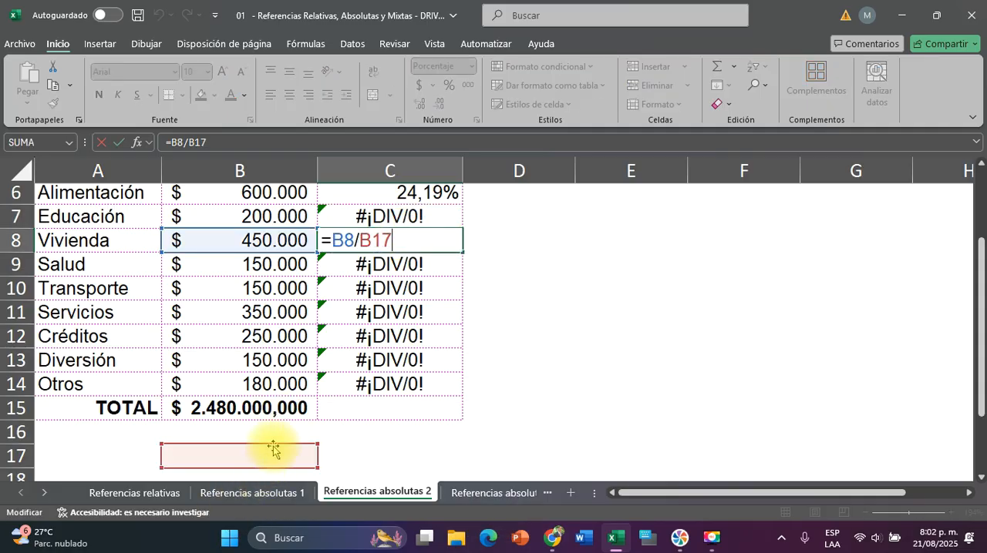
pyautogui.press('Escape')
pyautogui.doubleClick(383, 383)
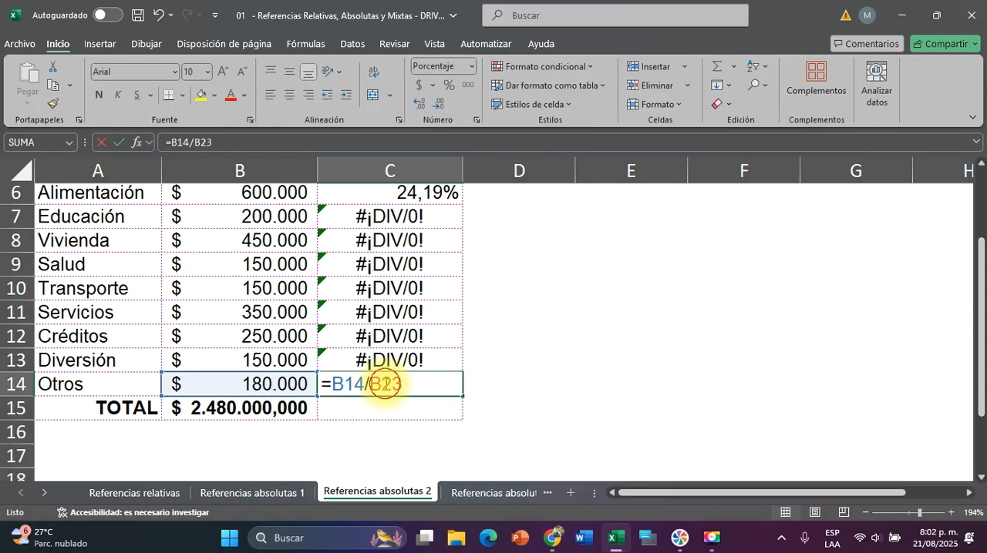
pyautogui.scroll(-2, 560, 360)
pyautogui.scroll(-1, 561, 360)
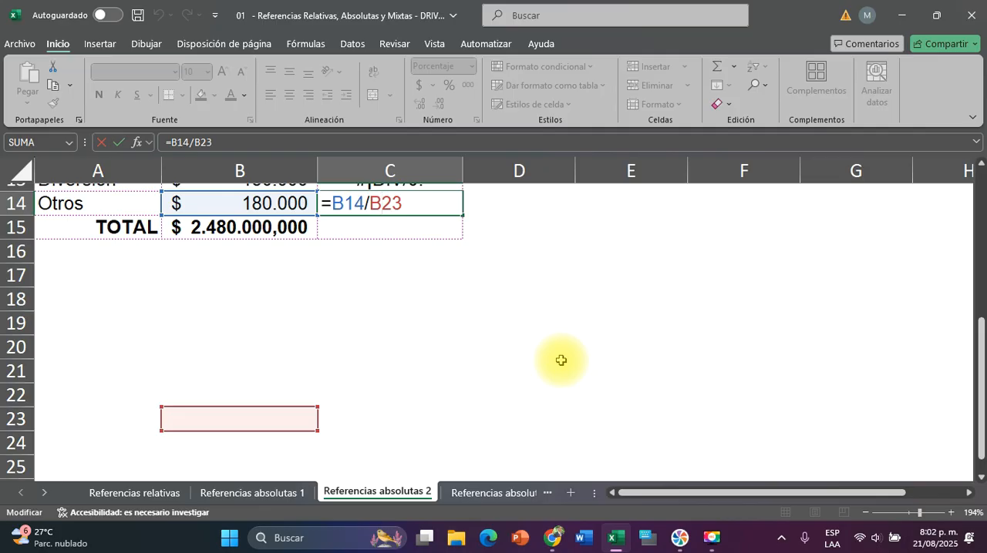
pyautogui.scroll(4, 378, 386)
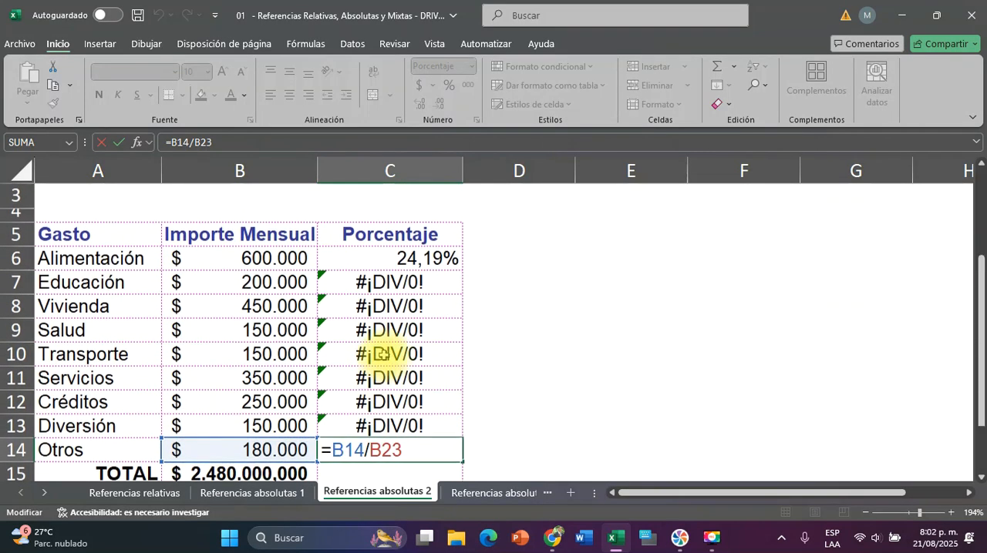
pyautogui.scroll(-1, 382, 354)
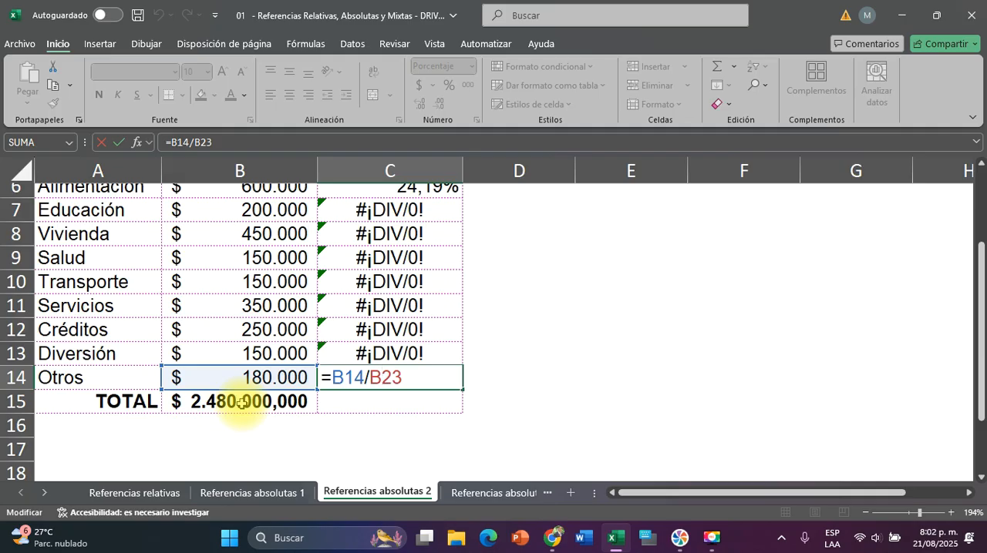
pyautogui.press('Escape')
# Make the total reference in C6 absolute so that it reads =B6/$B$15, and copy the formula down to C7:C14
pyautogui.scroll(1, 432, 324)
pyautogui.doubleClick(383, 227)
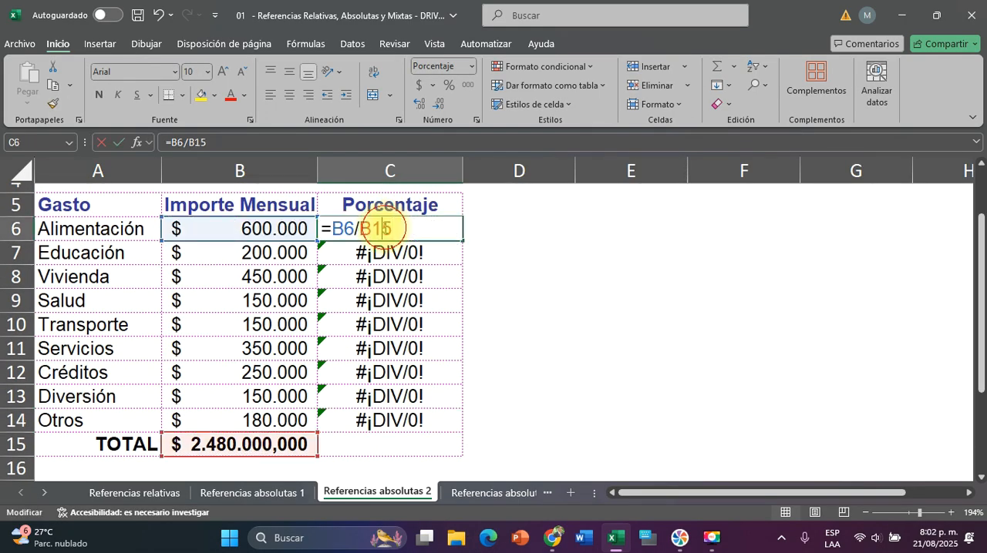
pyautogui.click(343, 229)
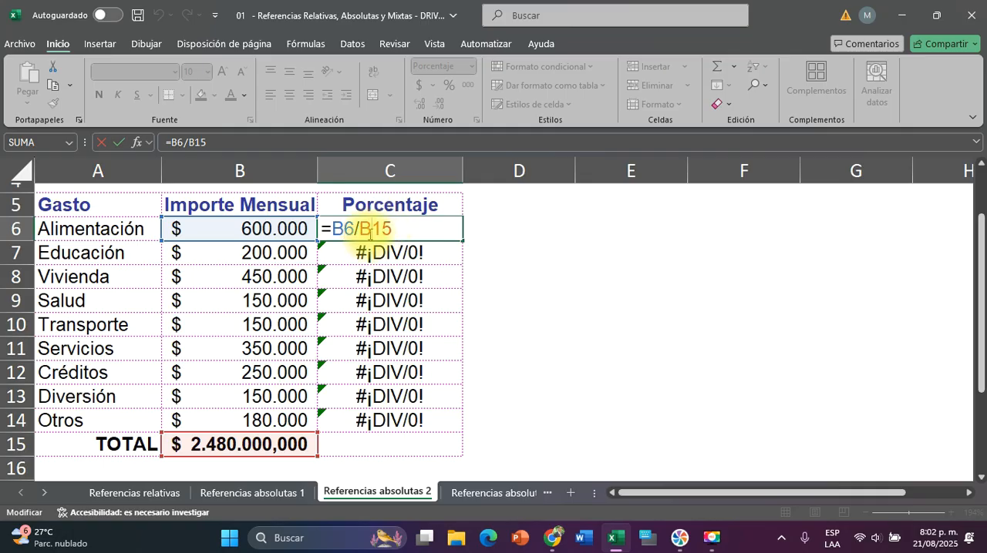
pyautogui.click(379, 229)
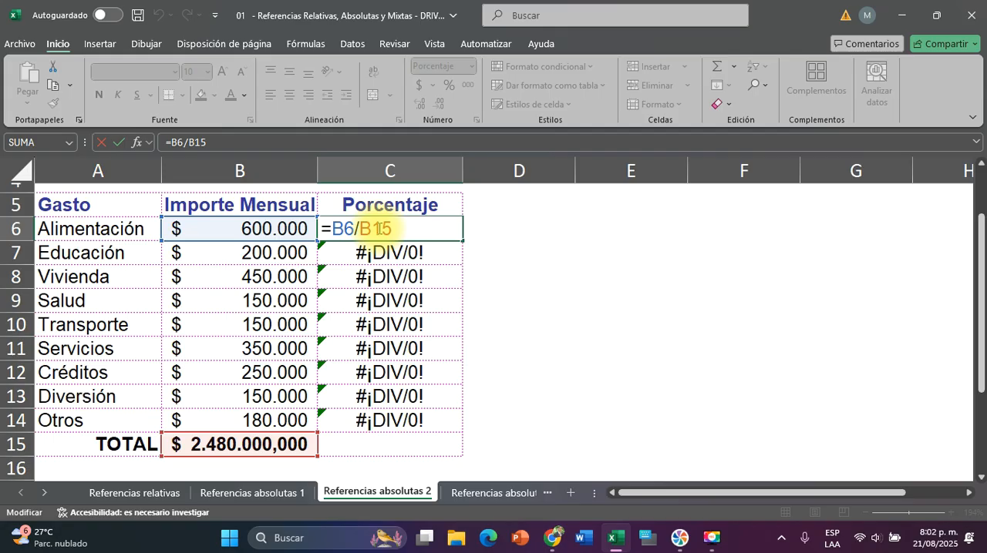
pyautogui.press('F4')
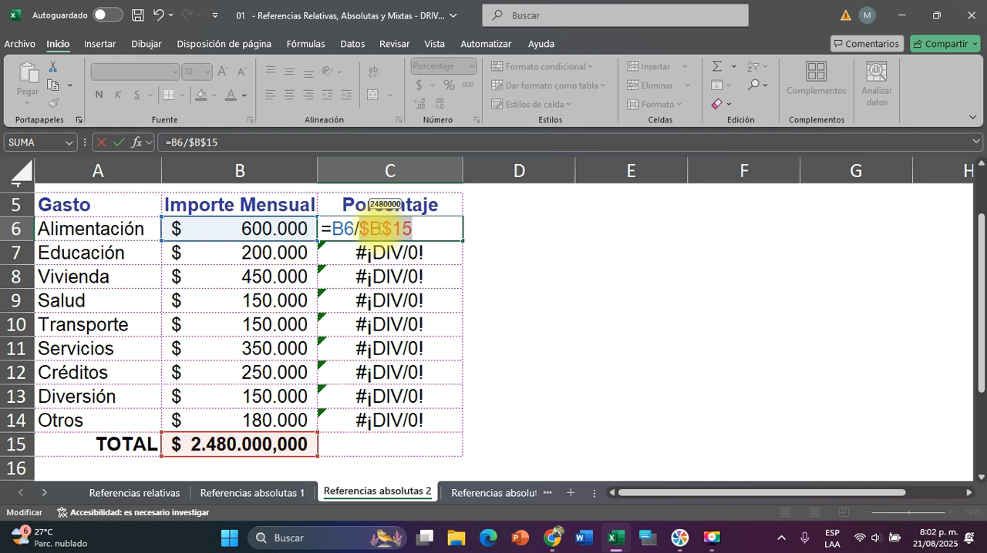
pyautogui.press('Return')
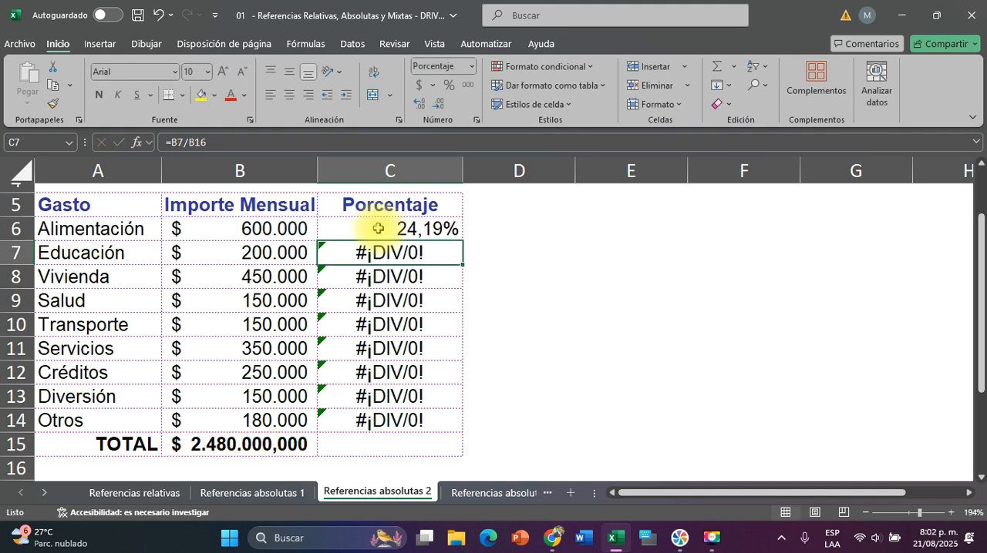
pyautogui.click(385, 228)
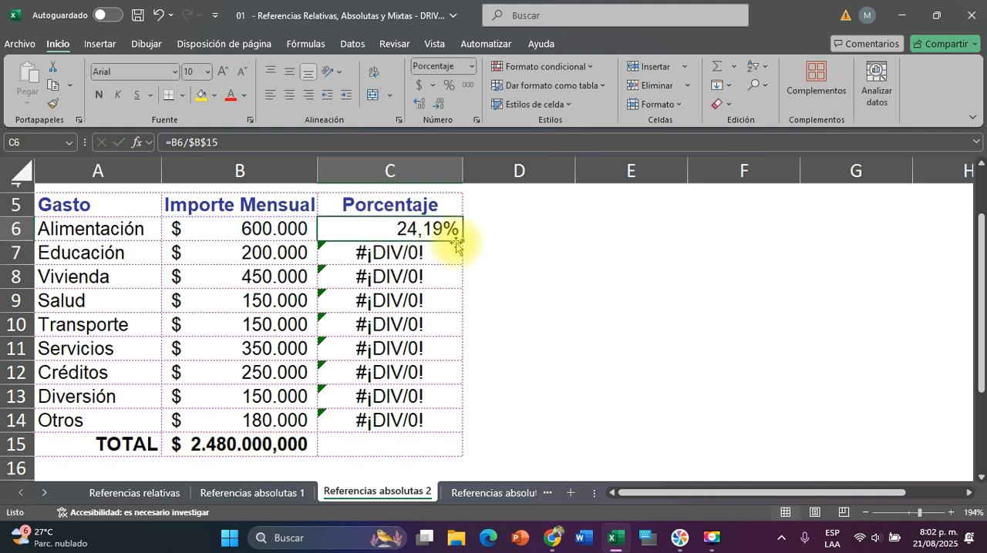
pyautogui.moveTo(461, 239); pyautogui.dragTo(426, 423)
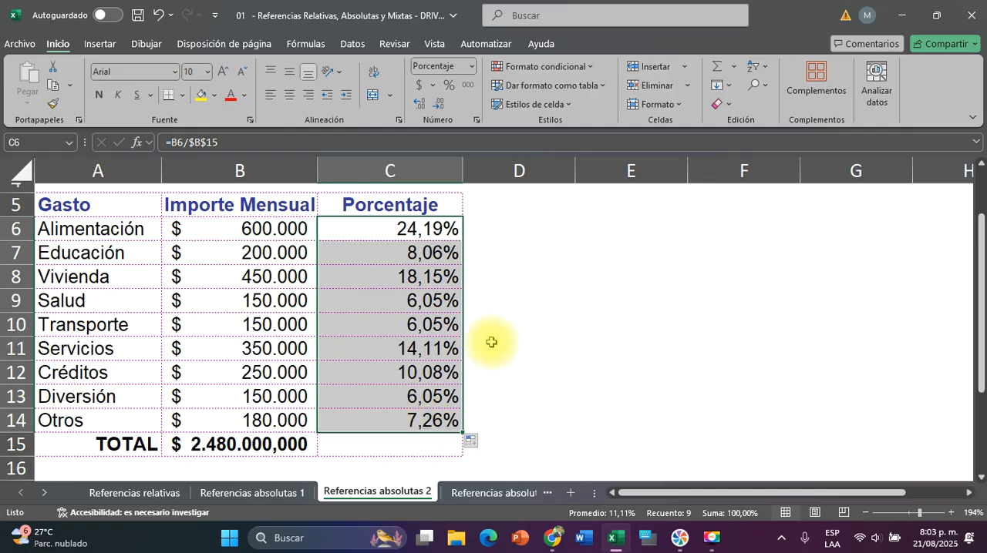
# Change the number format of the percentage cells C6:C14 to General
pyautogui.moveTo(387, 231); pyautogui.dragTo(392, 416)
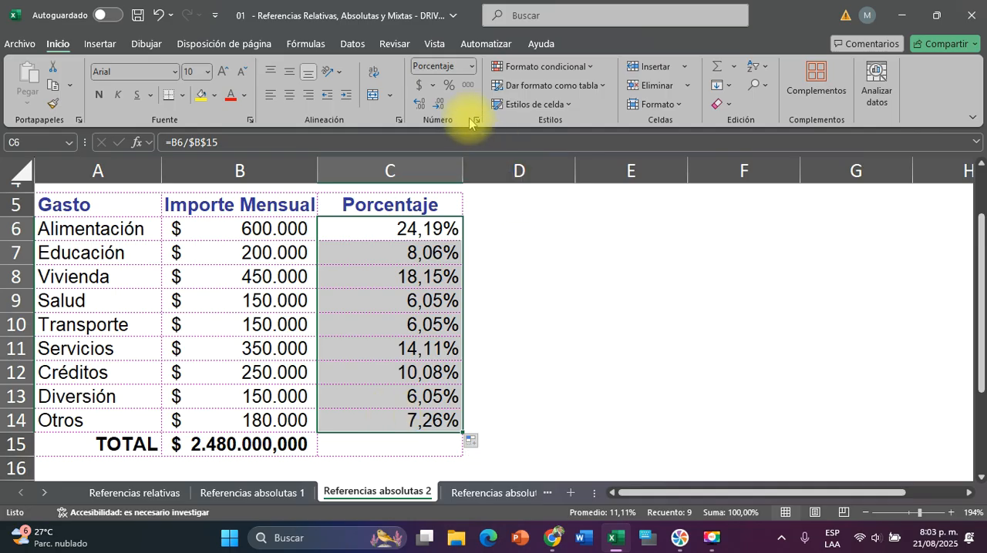
pyautogui.hotkey('ctrl', 'q')
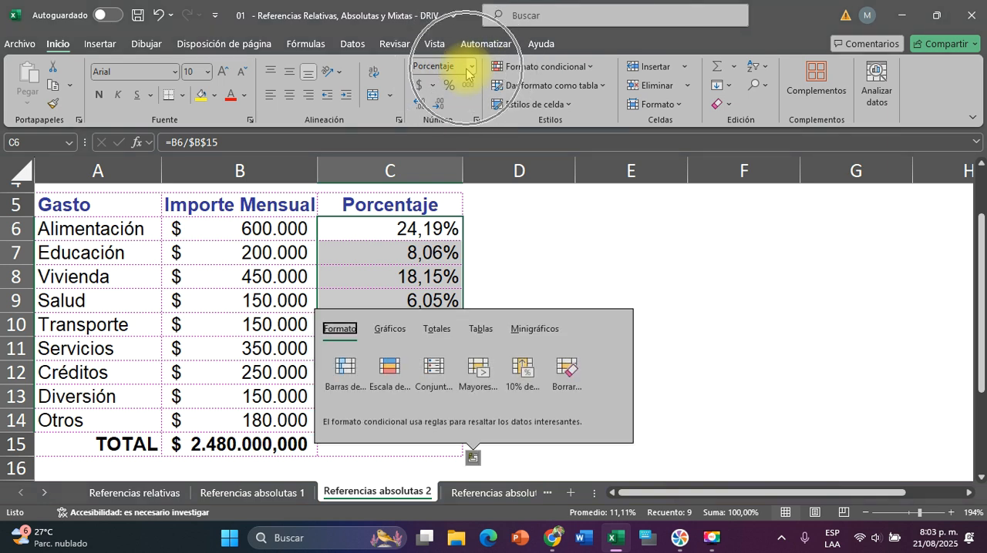
pyautogui.click(471, 69)
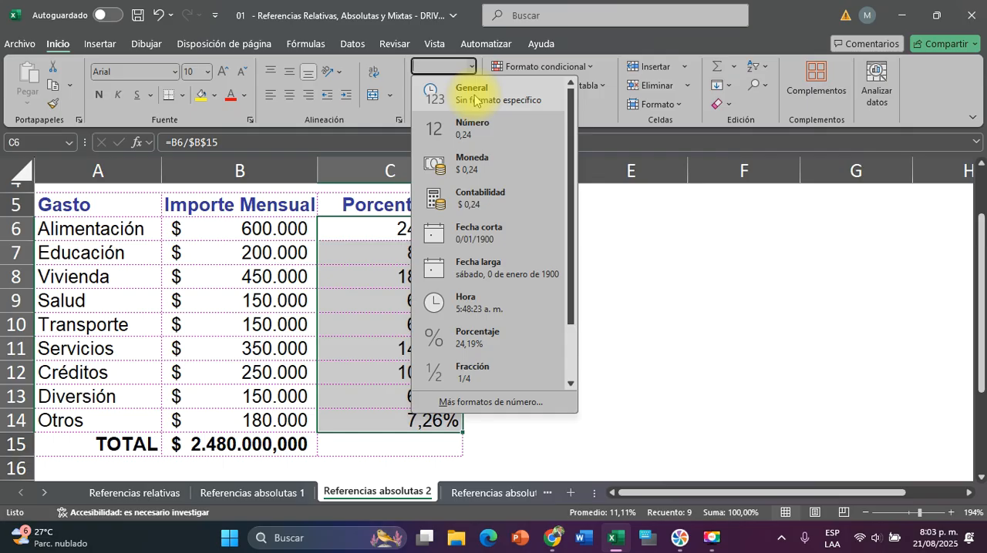
pyautogui.click(474, 100)
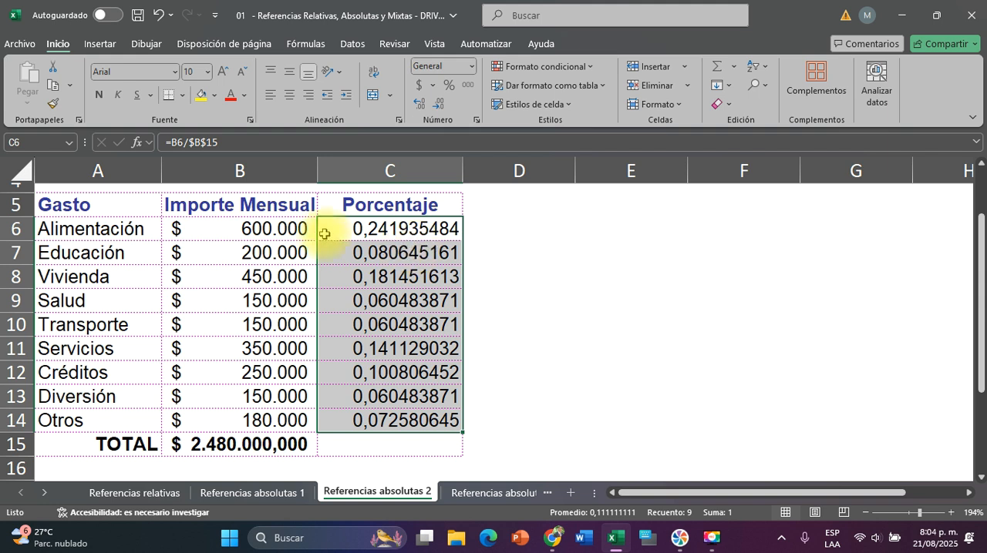
# Format the decimal results in C6:C14 as percentages without decimals
pyautogui.click(365, 225)
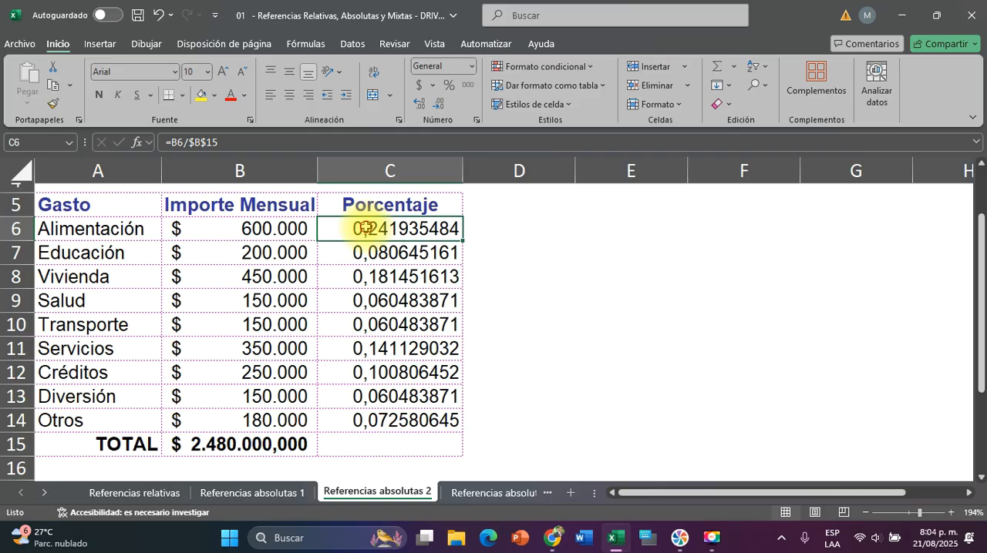
pyautogui.moveTo(365, 229); pyautogui.dragTo(380, 414)
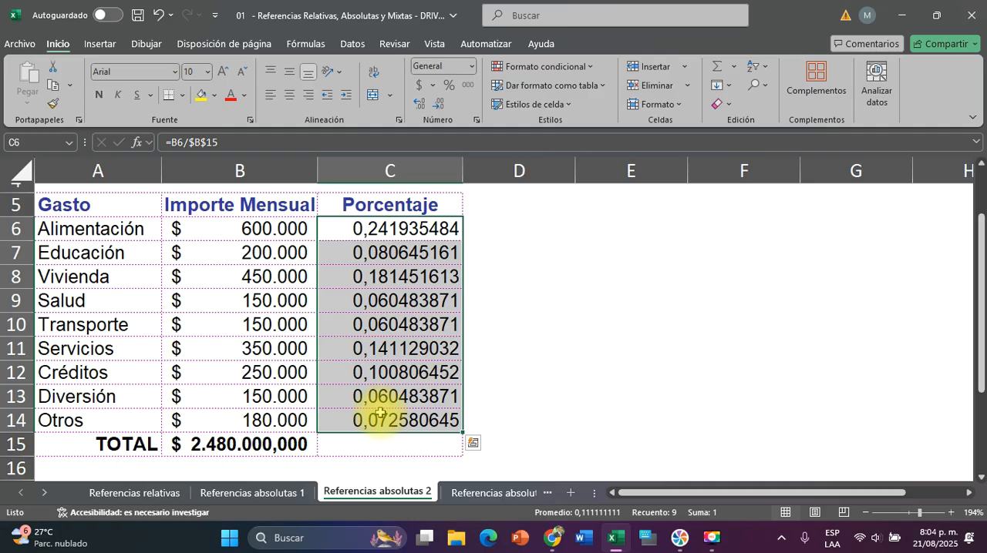
pyautogui.click(451, 278)
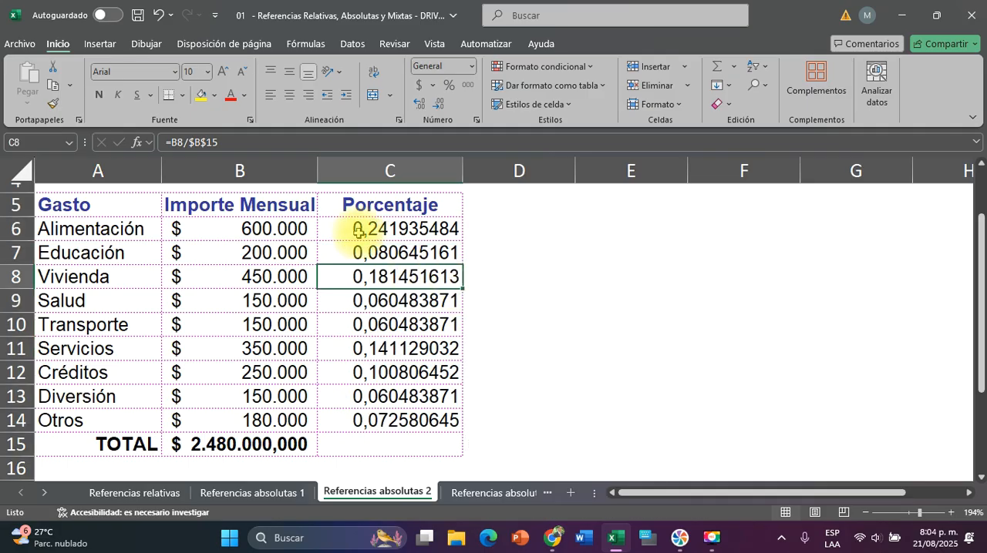
pyautogui.moveTo(357, 229); pyautogui.dragTo(359, 425)
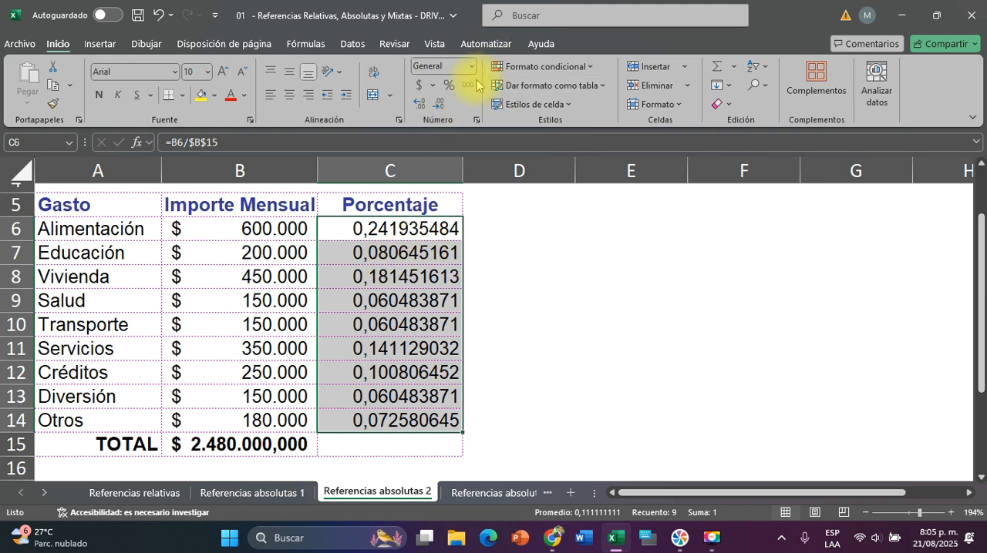
pyautogui.click(448, 88)
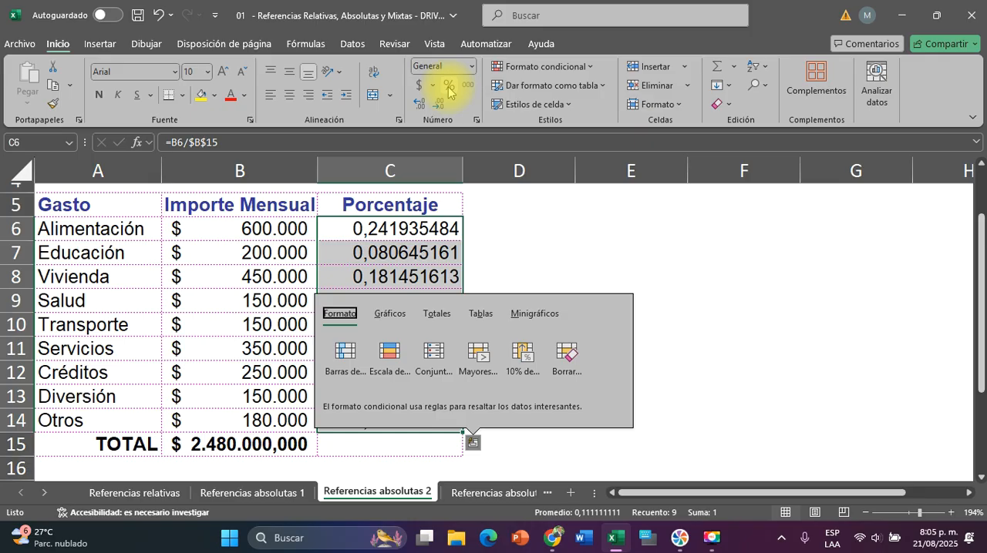
pyautogui.click(447, 87)
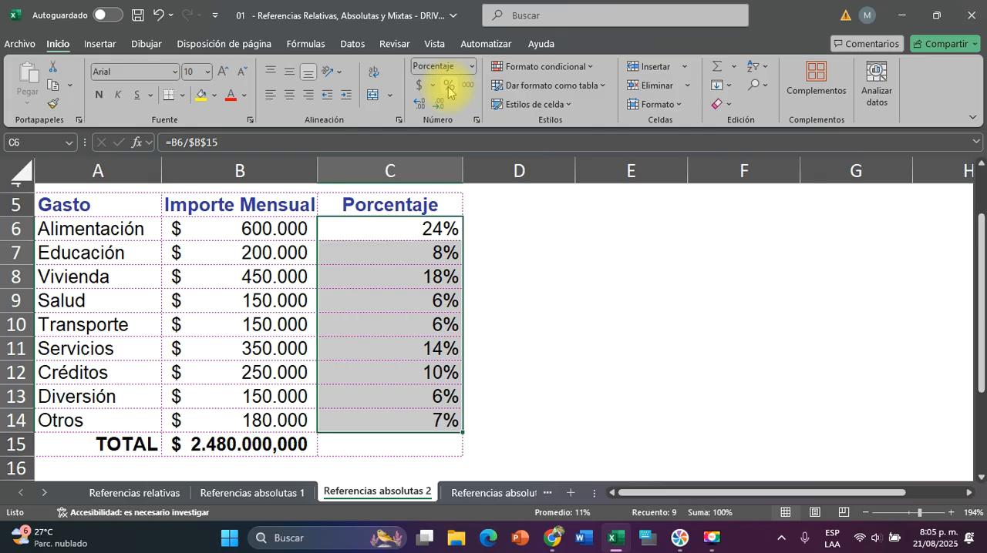
# Check the sum of the percentages in C6:C14 without entering a formula
pyautogui.click(530, 245)
pyautogui.moveTo(414, 229); pyautogui.dragTo(412, 416)
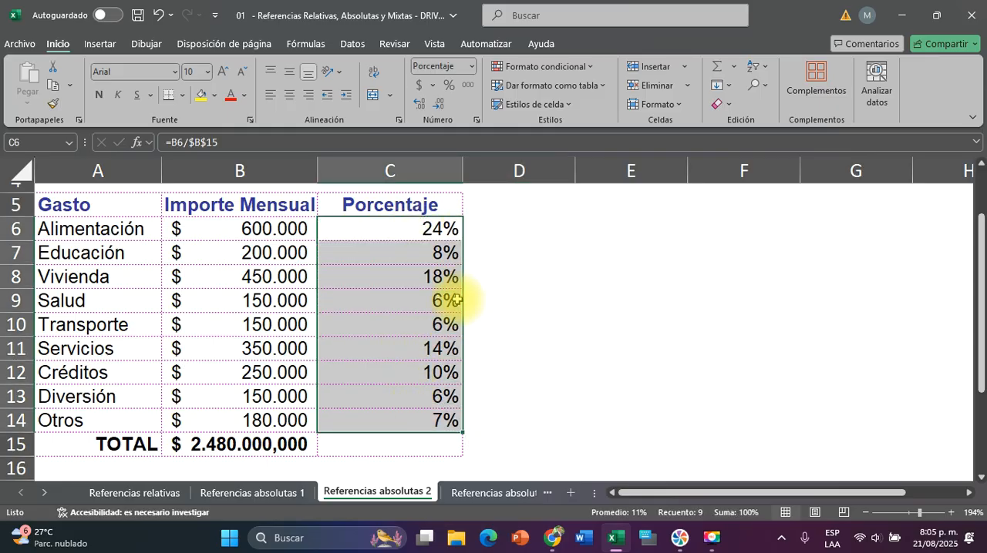
pyautogui.click(388, 447)
pyautogui.click(424, 225)
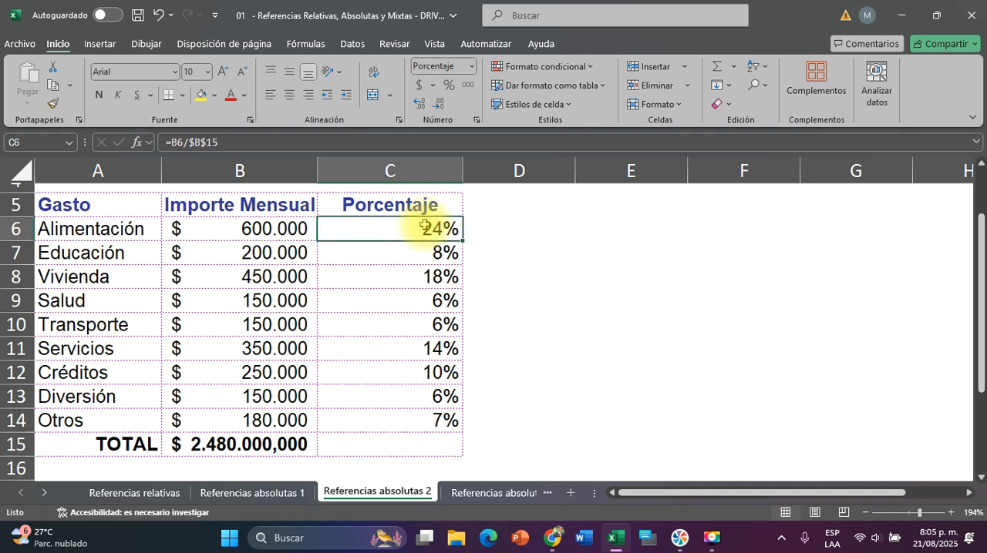
pyautogui.moveTo(424, 225); pyautogui.dragTo(390, 414)
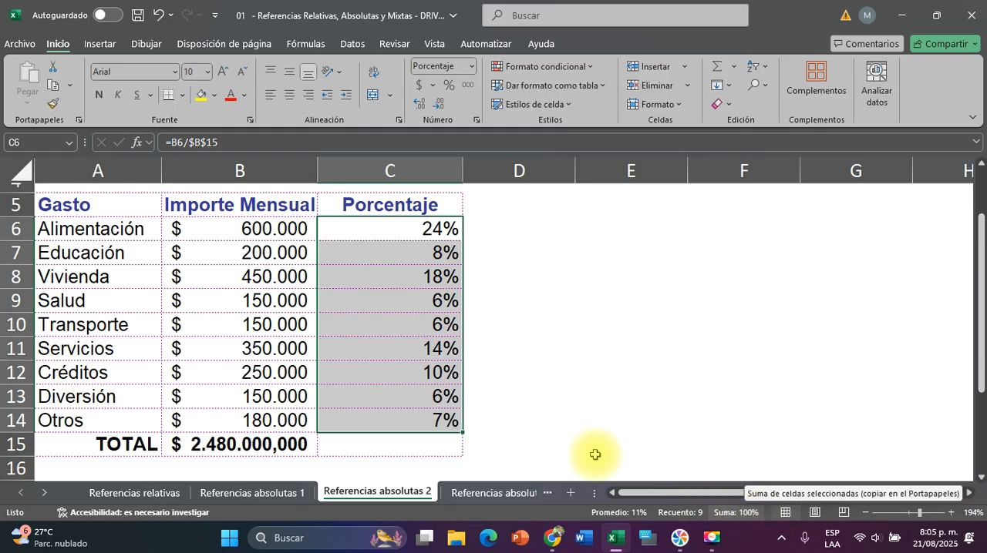
pyautogui.click(547, 427)
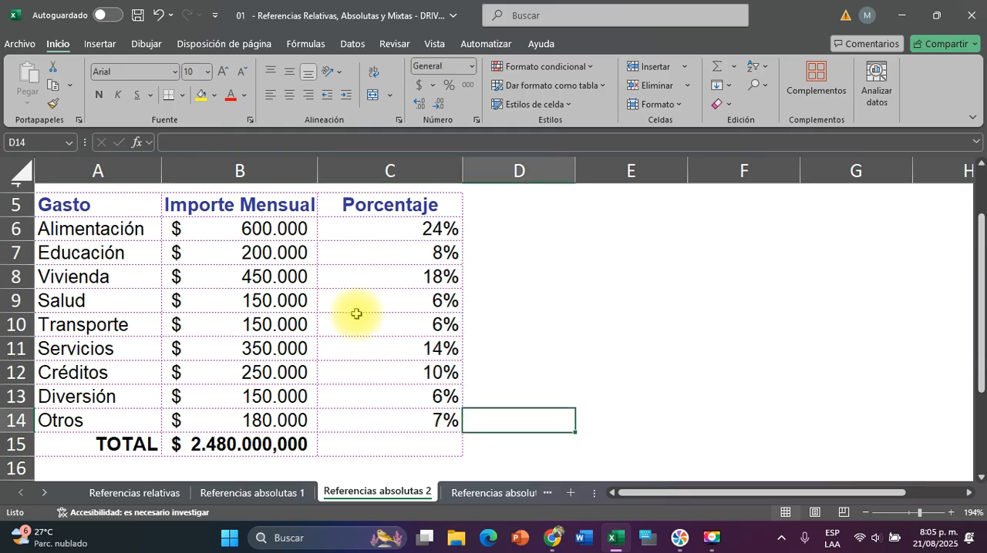
# Open the Referencias absolutas 3 sheet and examine the Caso 1 growth rate in D5, the Trim. 1 amounts and the empty Trim. 2 to Trim. 4 cells
pyautogui.click(487, 494)
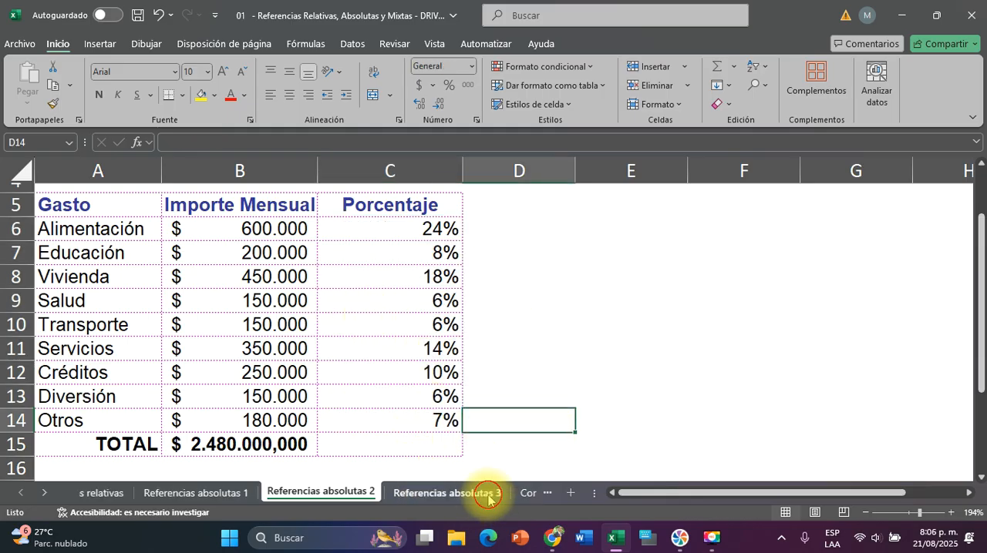
pyautogui.scroll(-1, 359, 366)
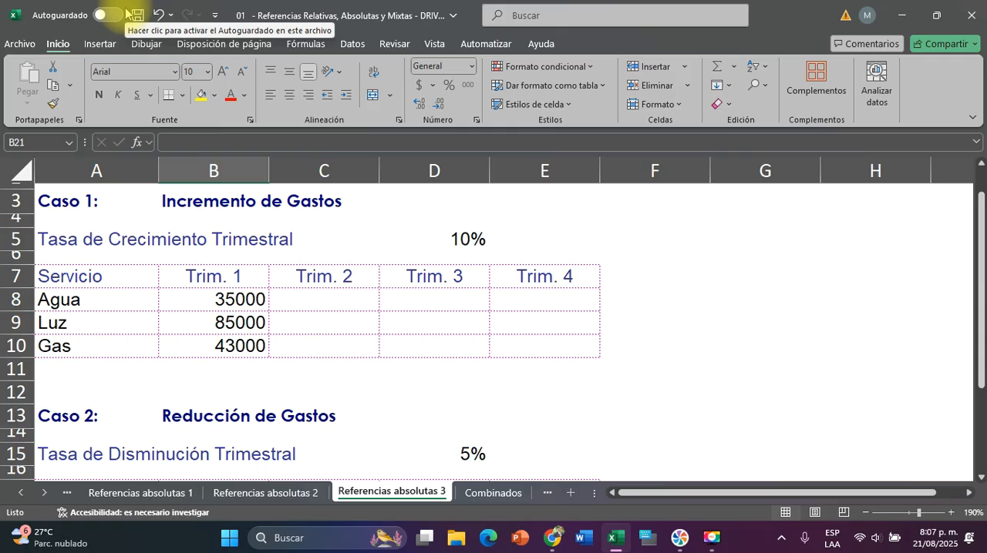
pyautogui.click(211, 302)
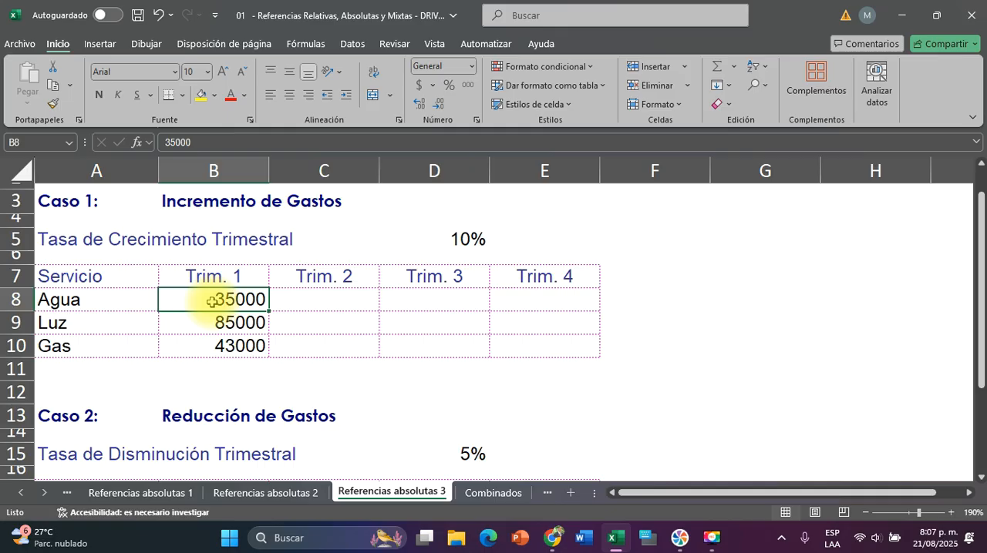
pyautogui.click(314, 315)
pyautogui.click(319, 301)
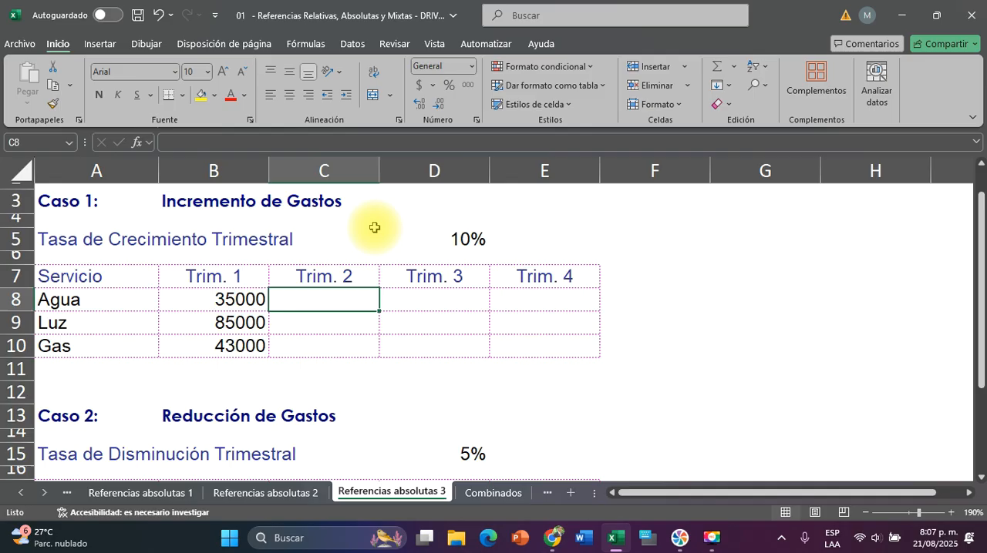
pyautogui.click(466, 233)
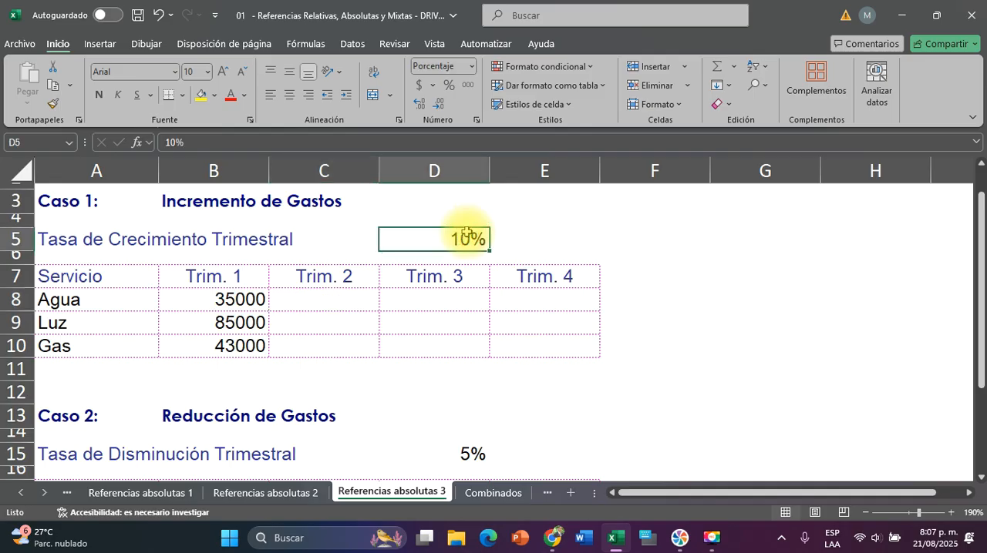
pyautogui.click(442, 301)
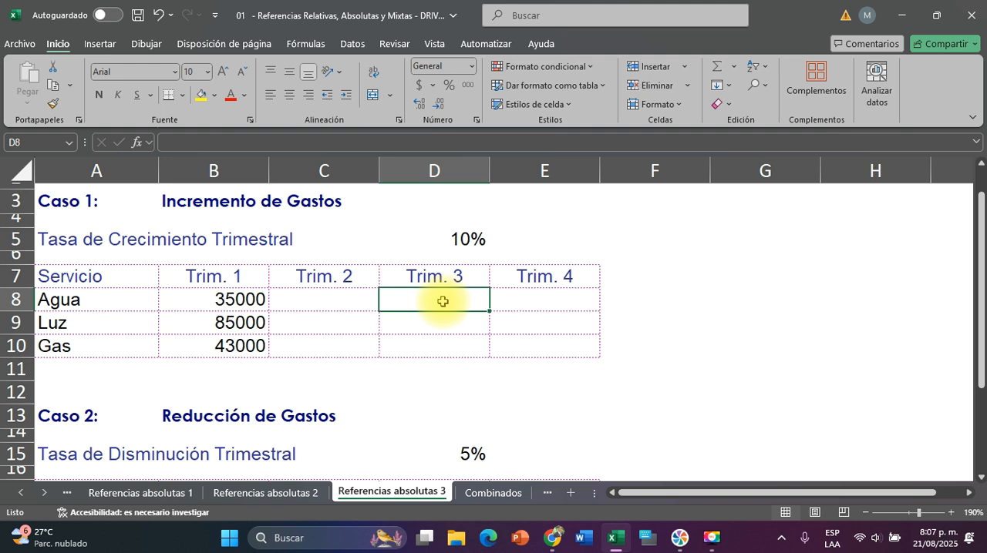
pyautogui.click(540, 295)
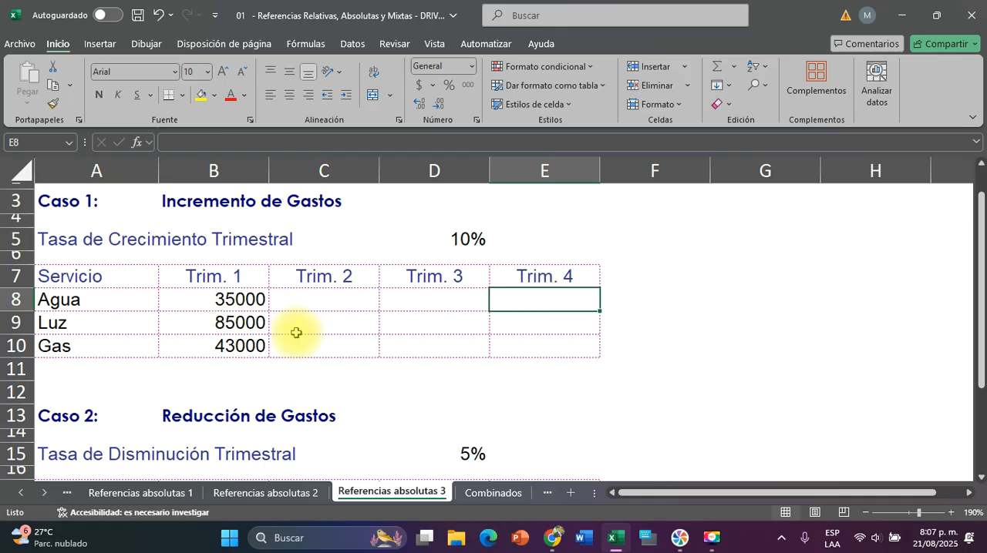
pyautogui.moveTo(322, 299); pyautogui.dragTo(319, 342)
pyautogui.moveTo(408, 298); pyautogui.dragTo(524, 354)
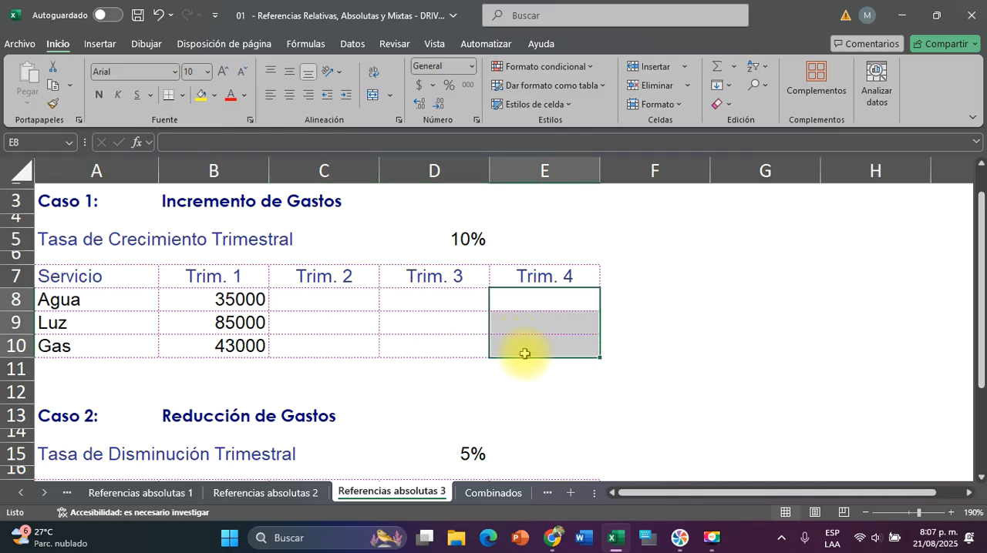
# Calculate the Trim. 2 expense for Agua in C8 with the formula =B8*D5+B8
pyautogui.click(329, 303)
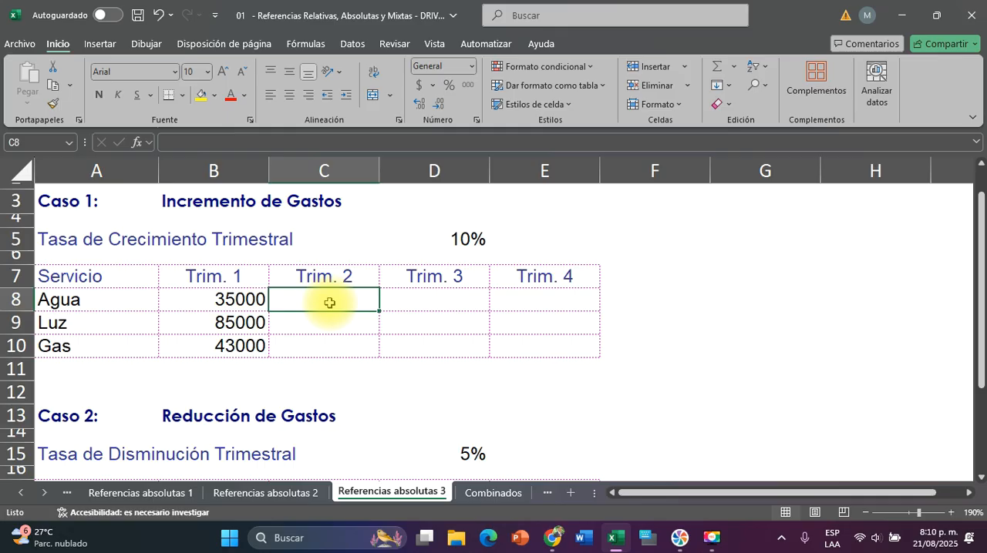
pyautogui.write('=')
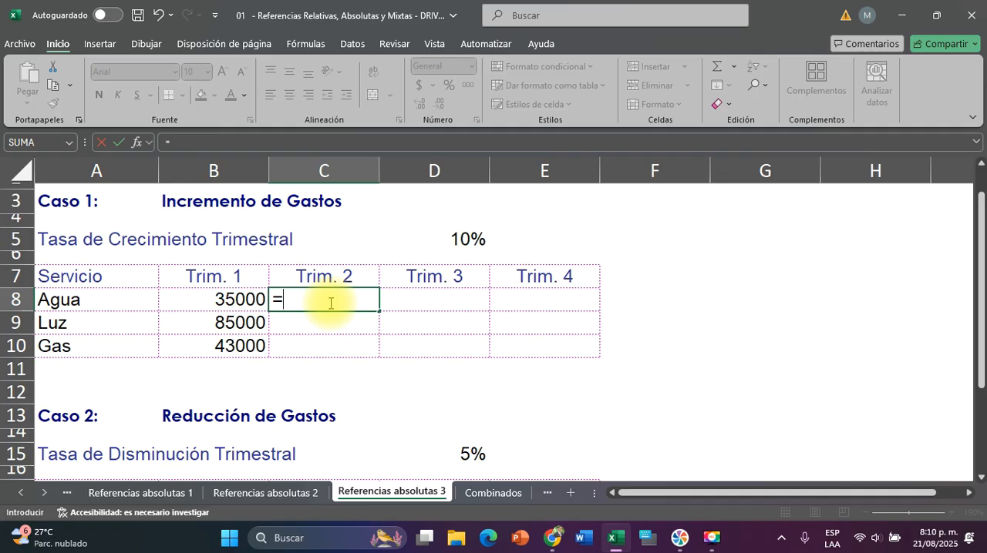
pyautogui.click(230, 299)
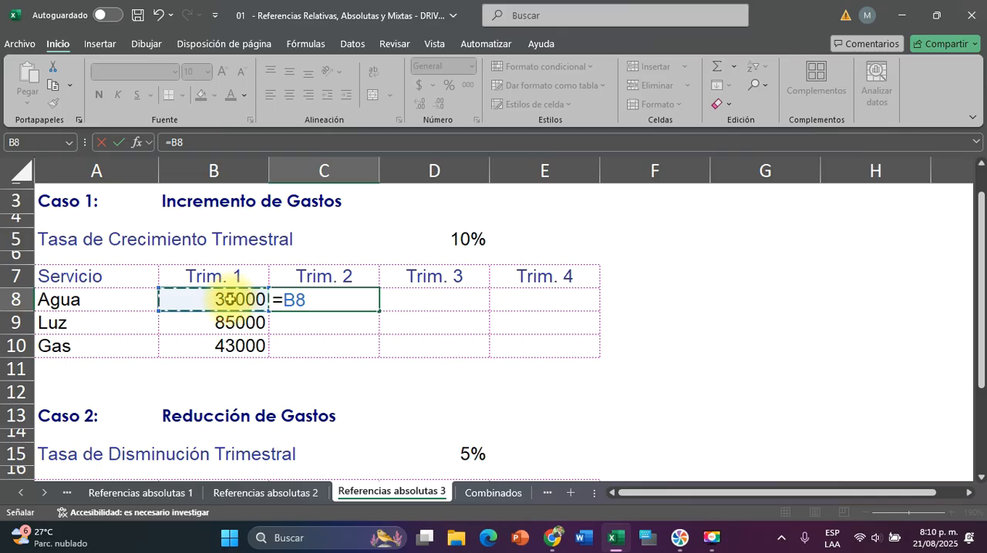
pyautogui.write('*')
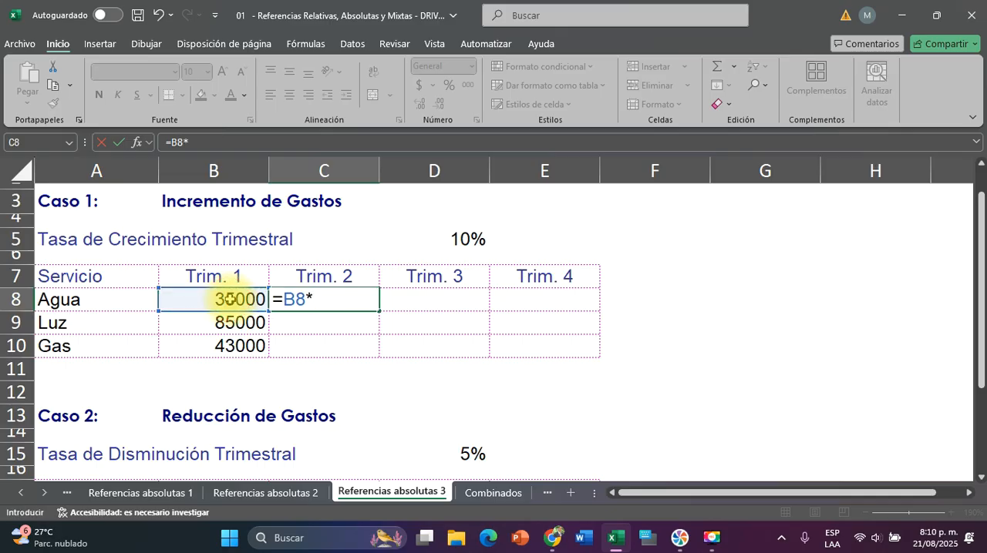
pyautogui.click(437, 233)
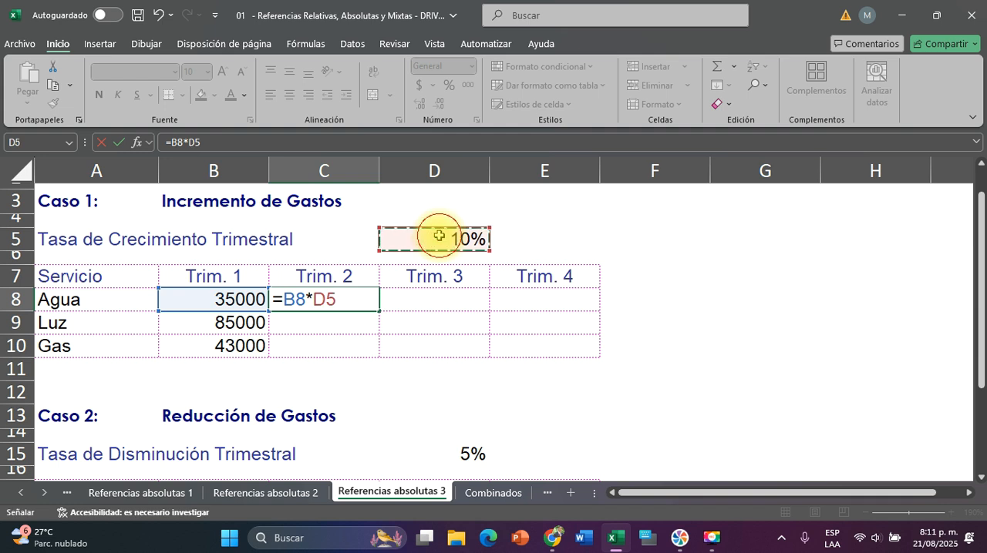
pyautogui.write('+')
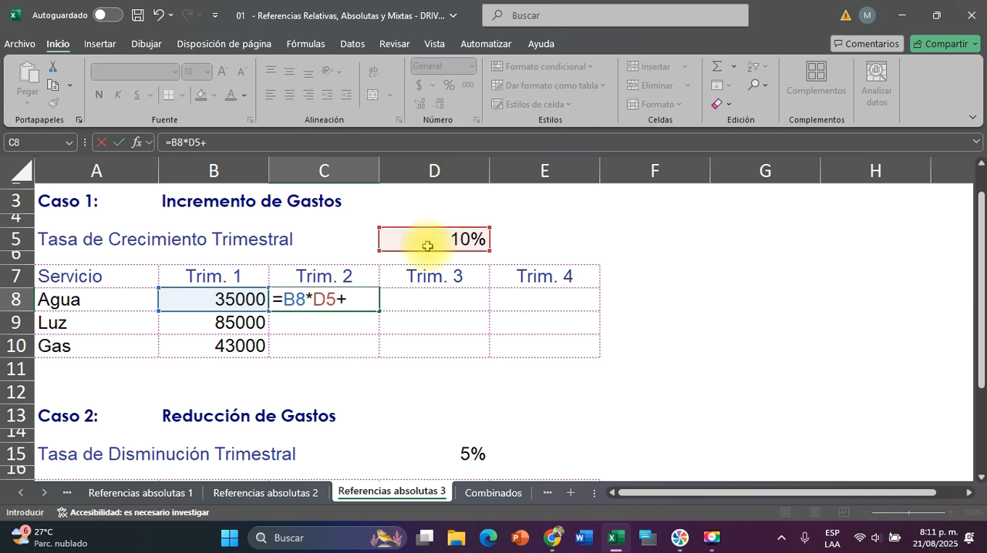
pyautogui.click(235, 300)
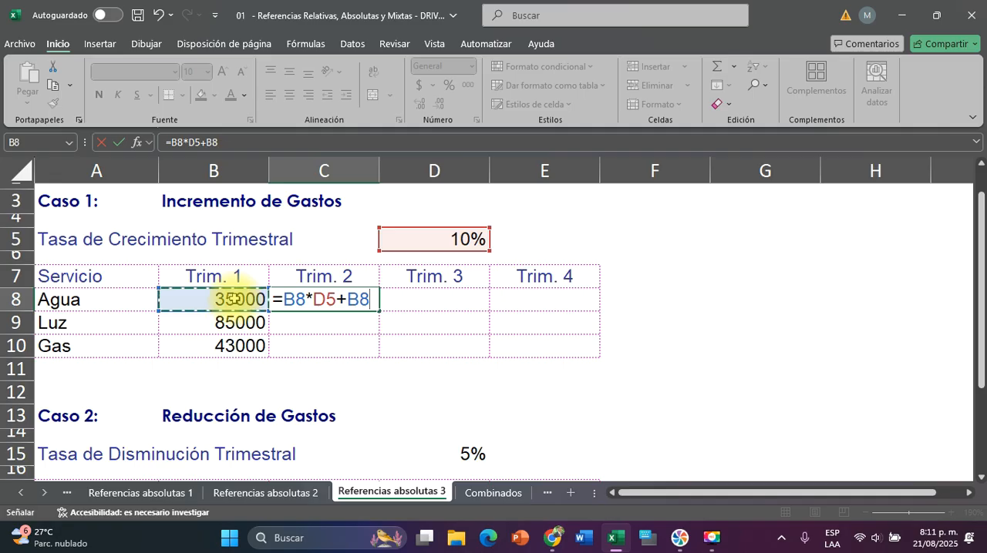
pyautogui.press('Return')
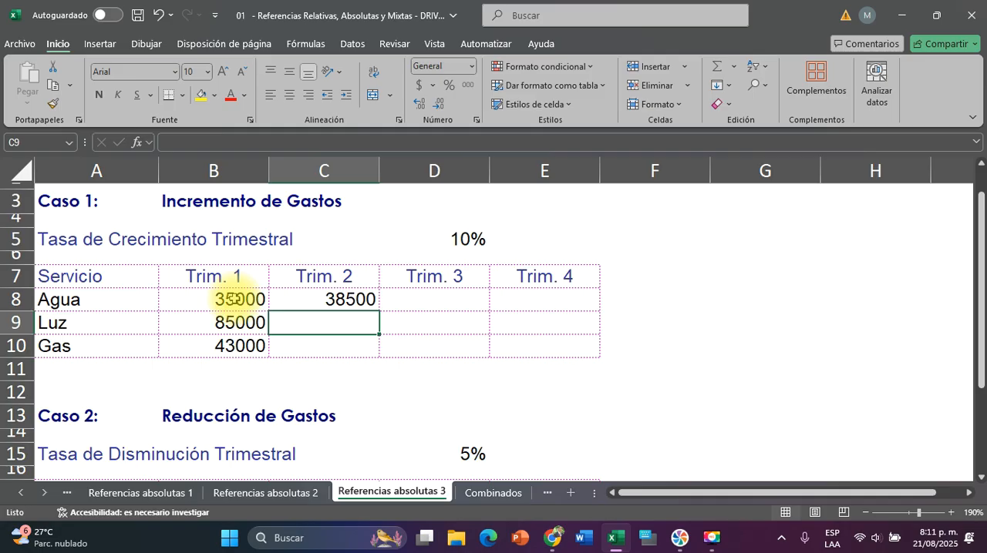
# Make the growth rate reference in C8 absolute so that the formula reads =B8*$D$5+B8
pyautogui.doubleClick(347, 301)
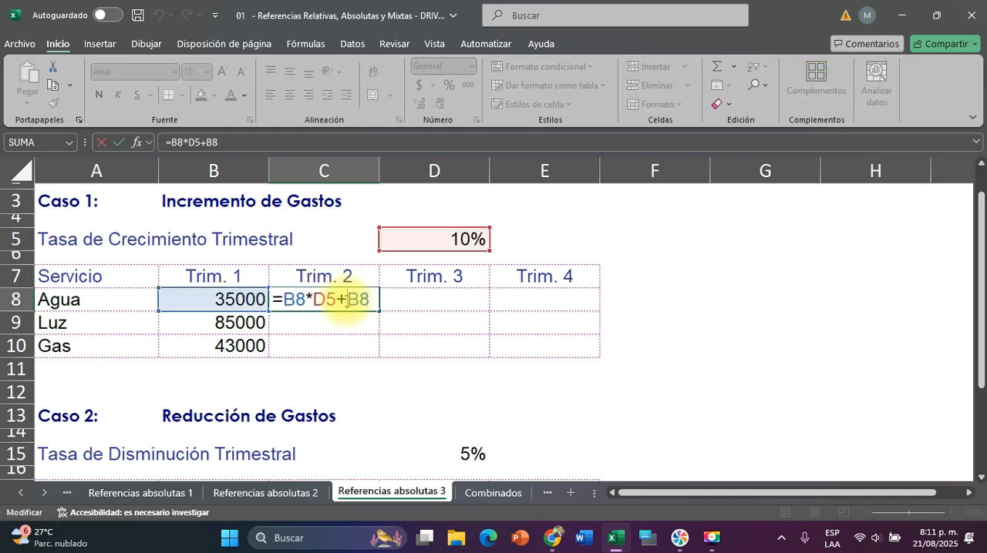
pyautogui.click(326, 300)
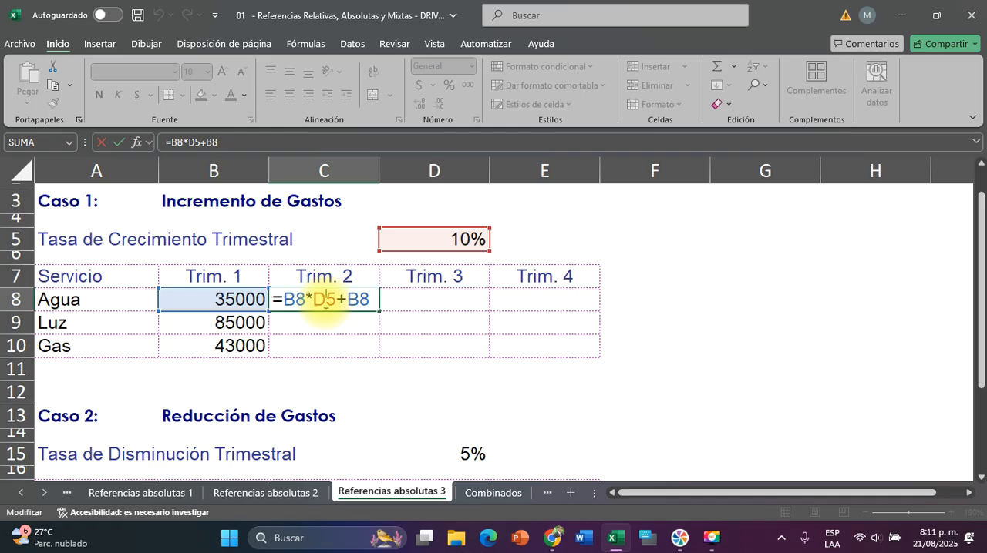
pyautogui.press('F4')
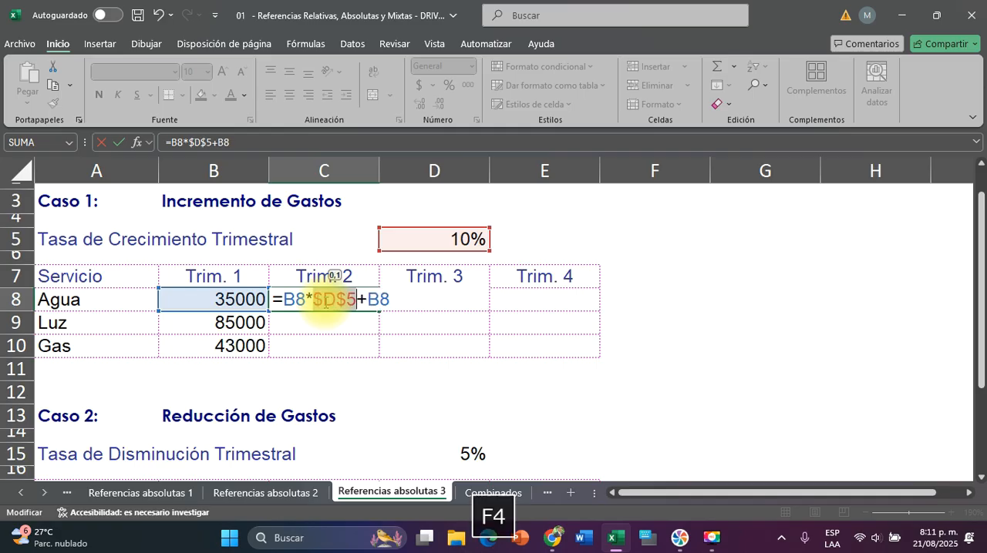
pyautogui.press('Return')
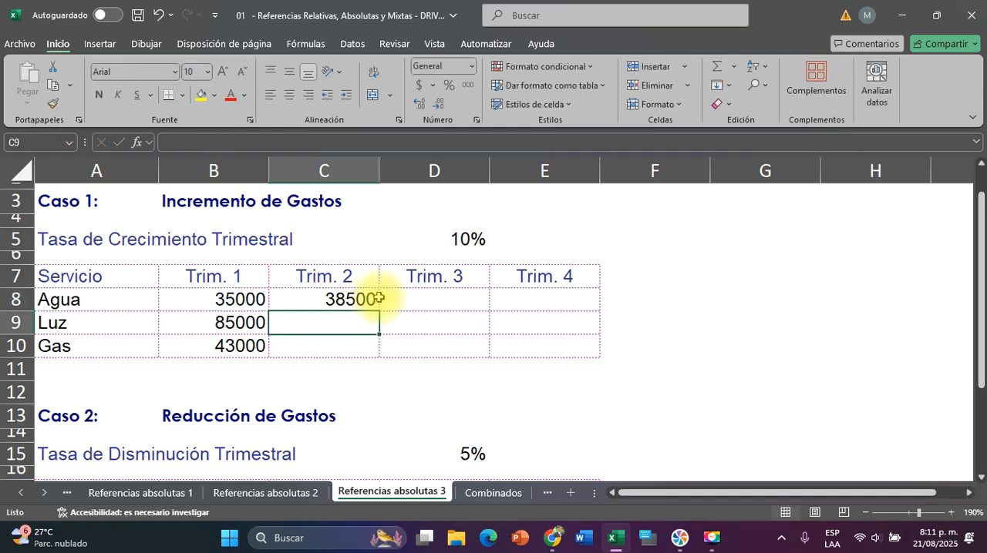
pyautogui.click(365, 300)
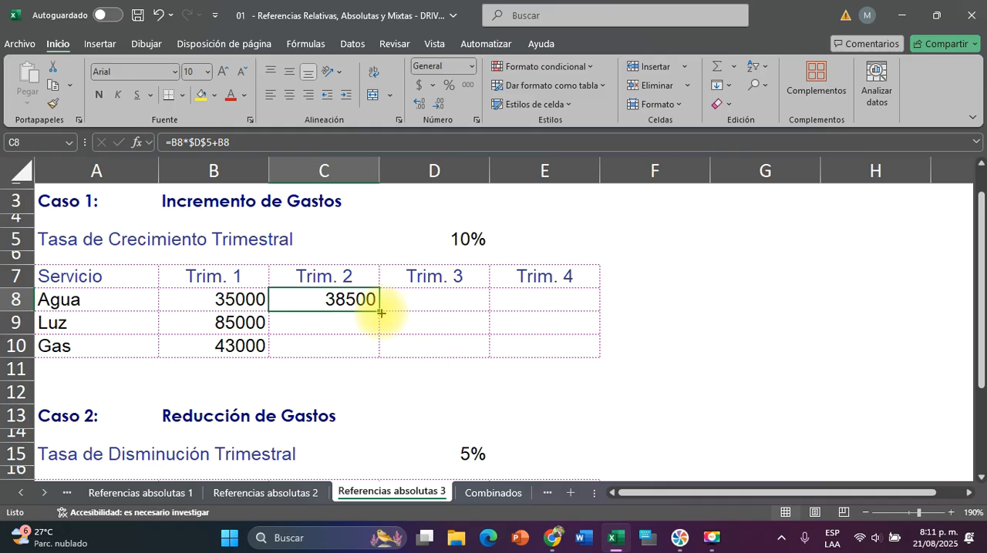
# Fill the Agua formula from C8 across to E8 and check the references used in D8 and E8
pyautogui.moveTo(381, 311); pyautogui.dragTo(562, 306)
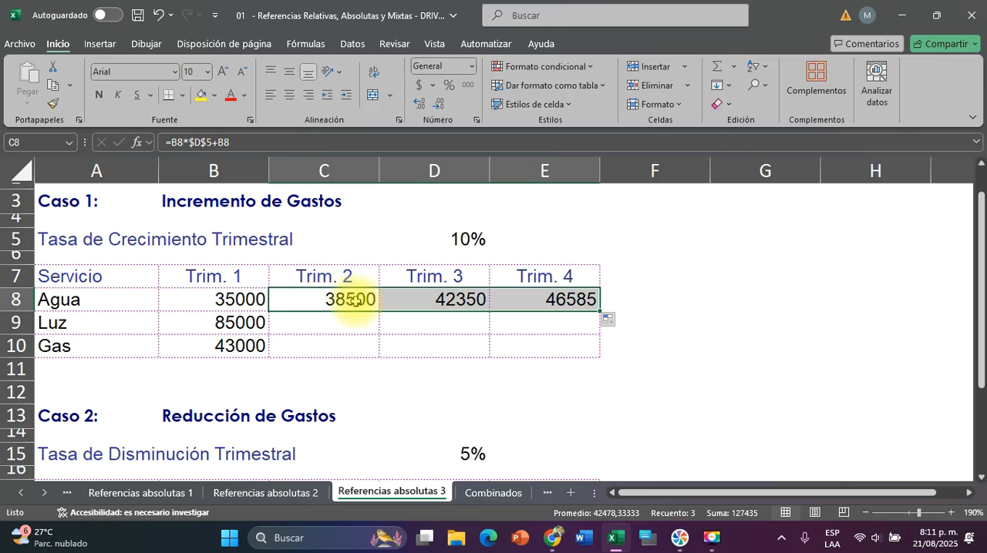
pyautogui.doubleClick(468, 299)
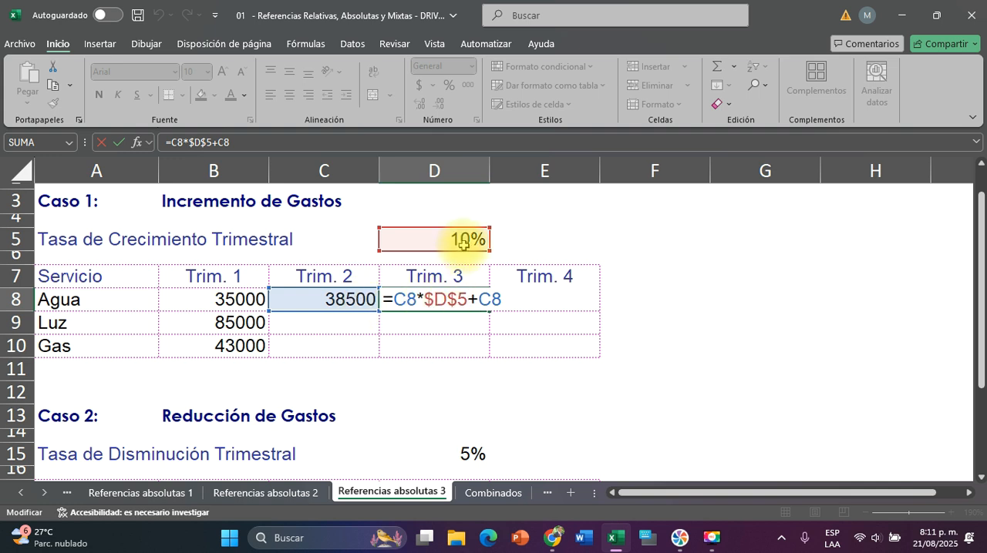
pyautogui.press('Escape')
pyautogui.doubleClick(544, 303)
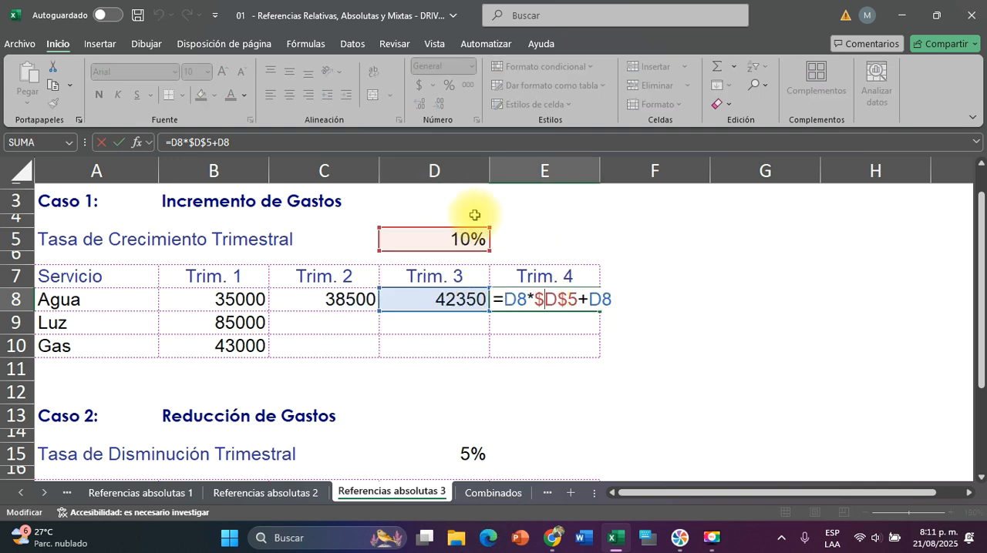
pyautogui.press('Escape')
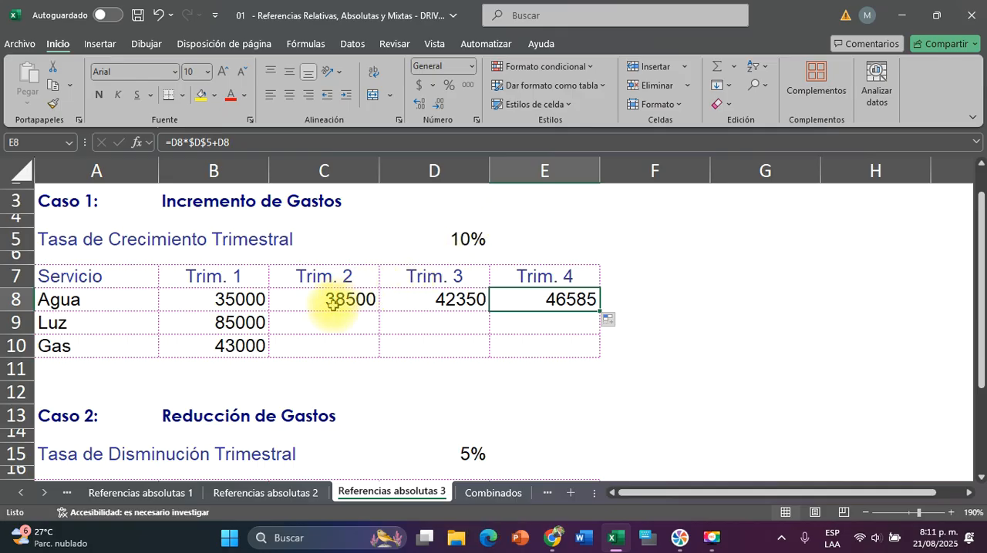
# Fill the Trim. 2 formula from C8 down to C10 and check the references used for Luz in C9
pyautogui.click(333, 302)
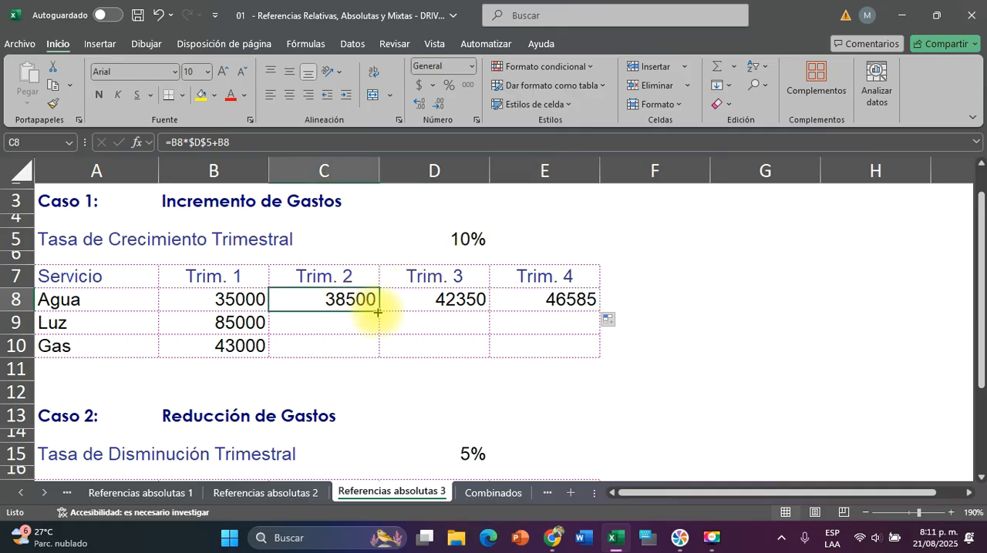
pyautogui.moveTo(376, 332); pyautogui.dragTo(385, 363)
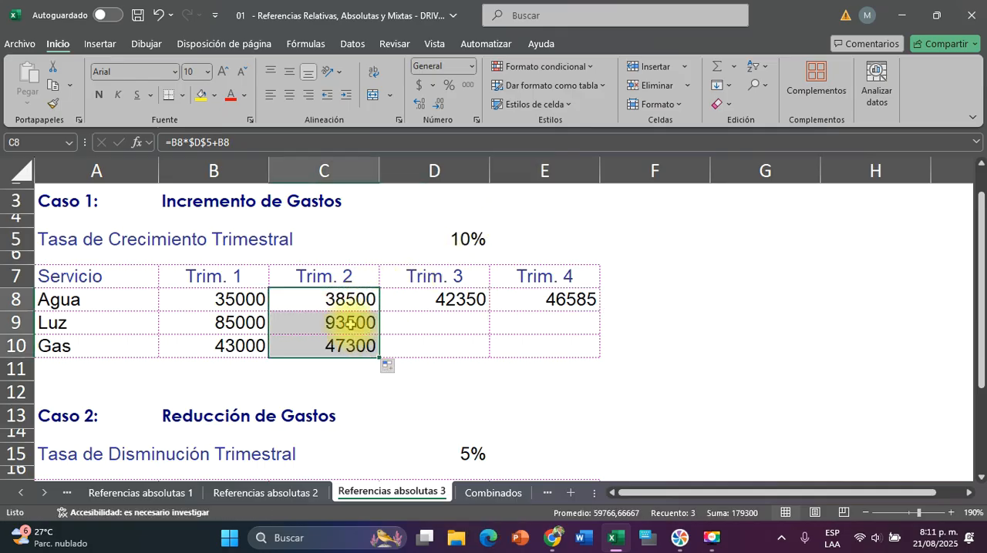
pyautogui.doubleClick(351, 323)
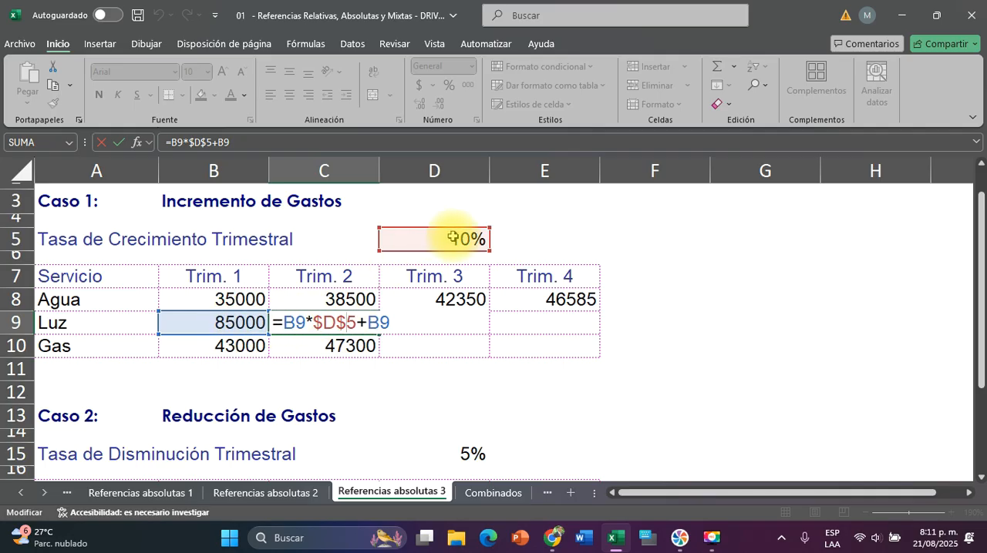
pyautogui.press('Escape')
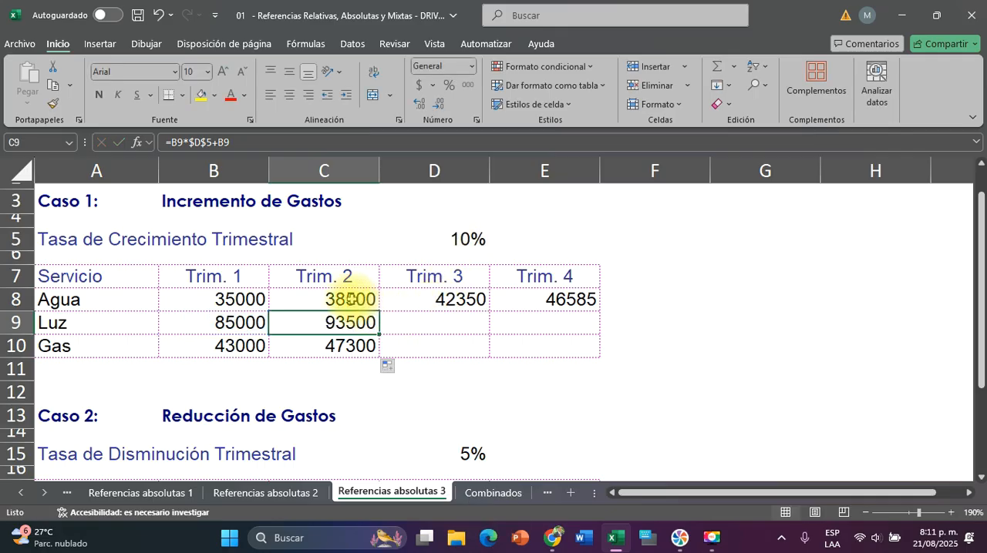
# Clear C8:E10 and calculate the Trim. 2 expense for Agua in C8 with the formula =B8+(B8*$D$5)
pyautogui.moveTo(350, 299); pyautogui.dragTo(522, 345)
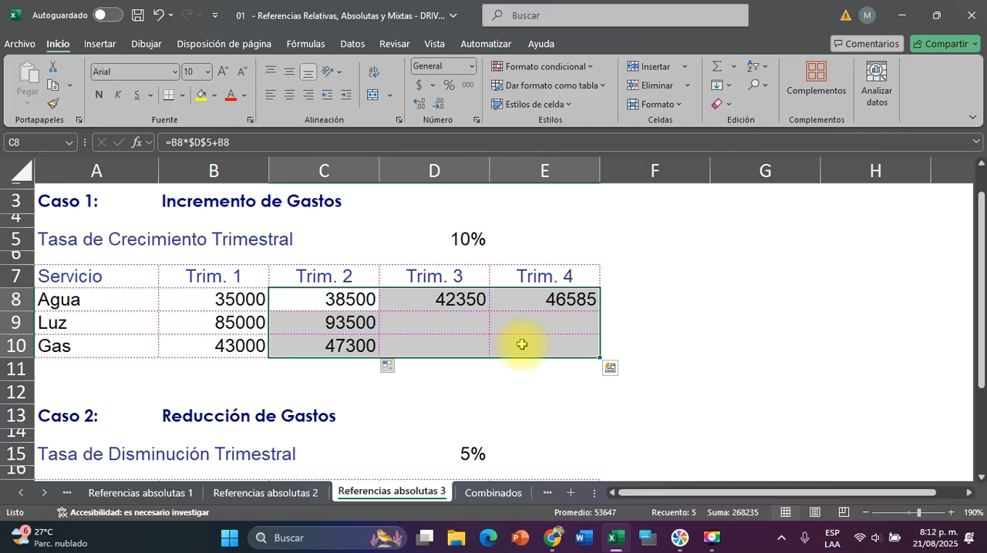
pyautogui.press('Delete')
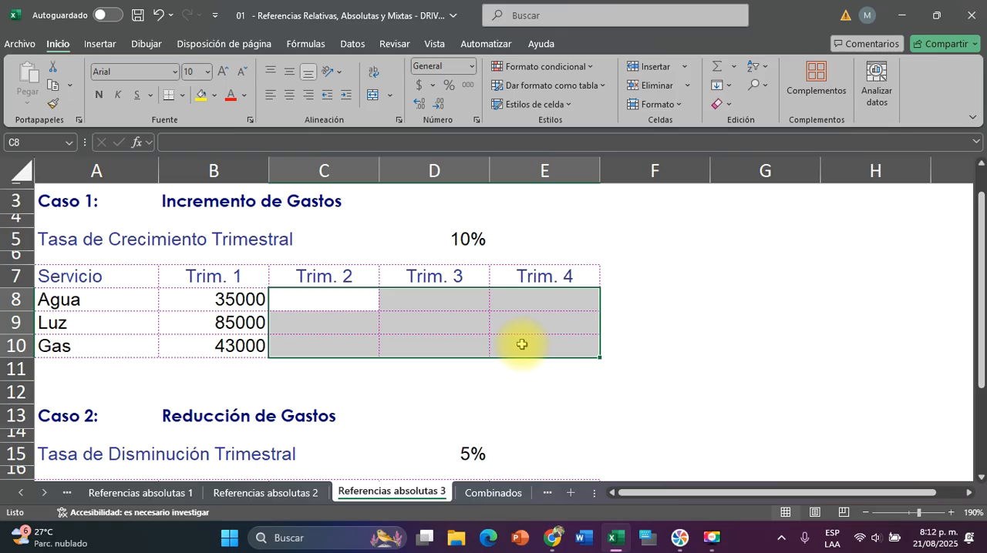
pyautogui.click(340, 299)
pyautogui.write('=')
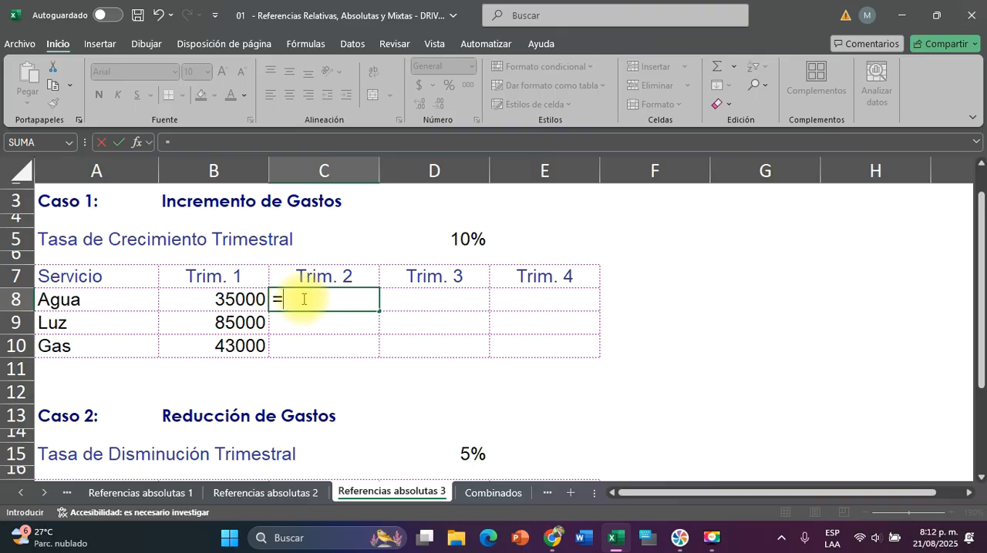
pyautogui.click(229, 293)
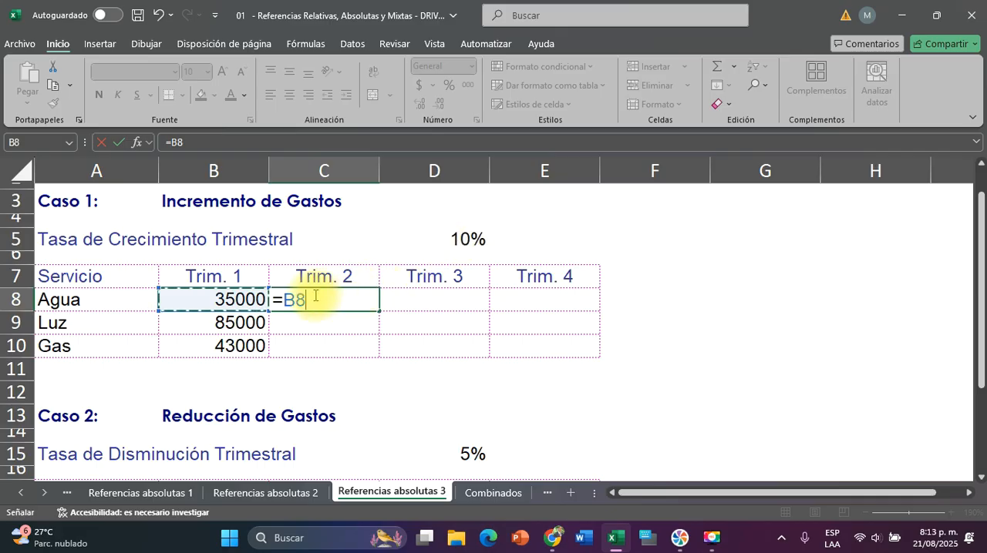
pyautogui.write('+')
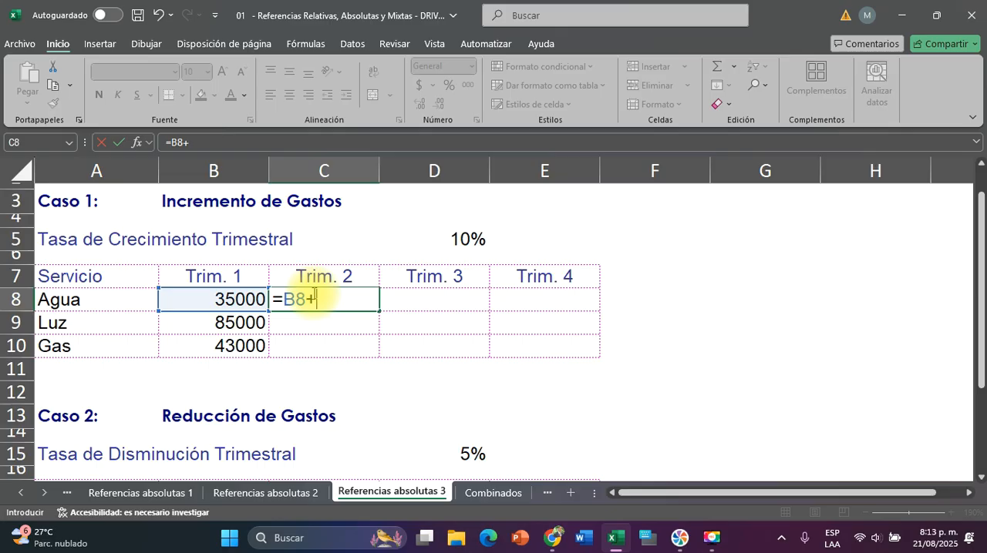
pyautogui.write('(')
pyautogui.click(206, 297)
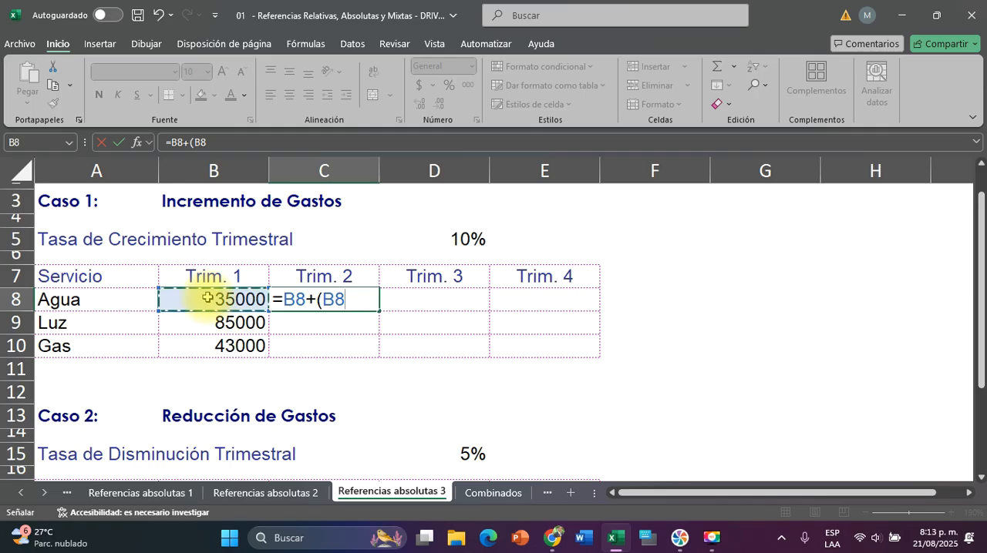
pyautogui.write('*')
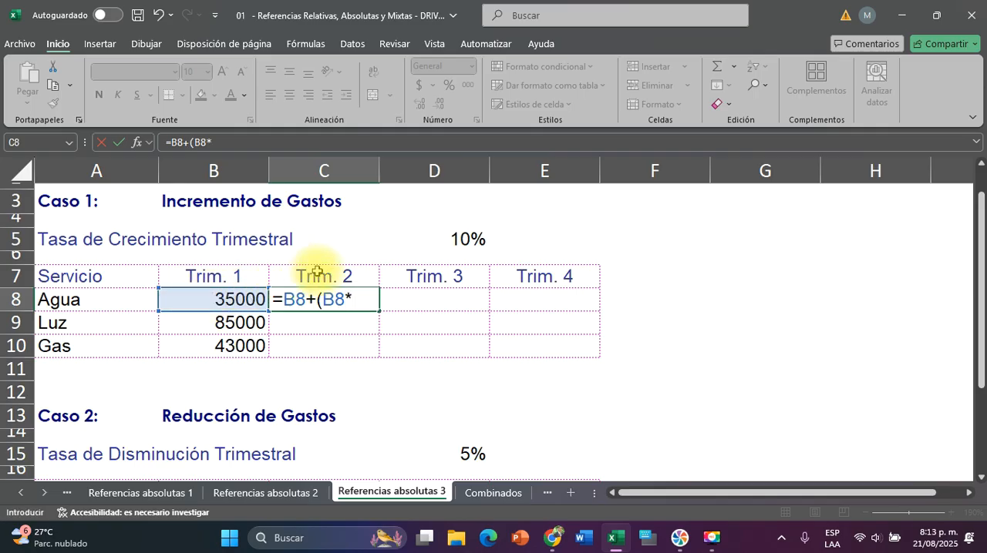
pyautogui.click(445, 236)
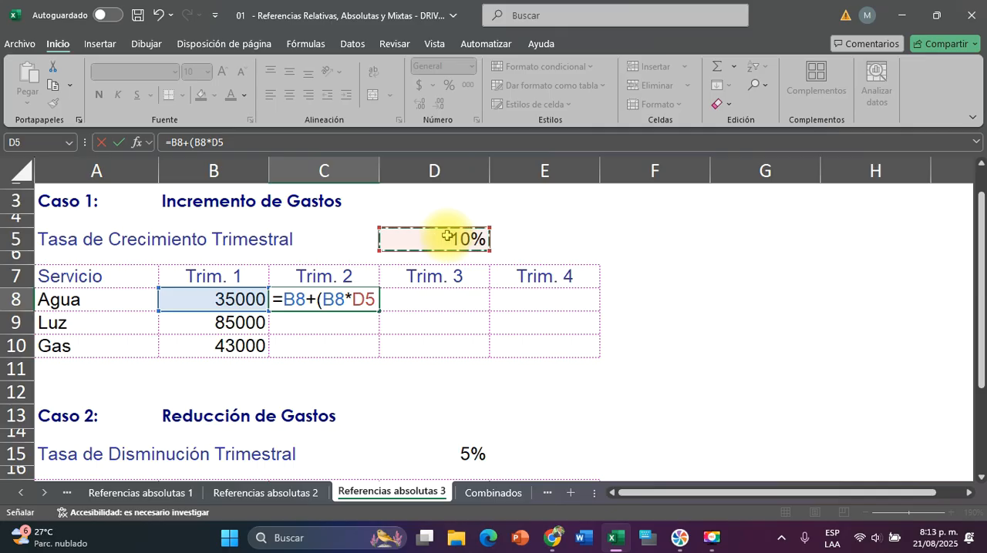
pyautogui.press('F4')
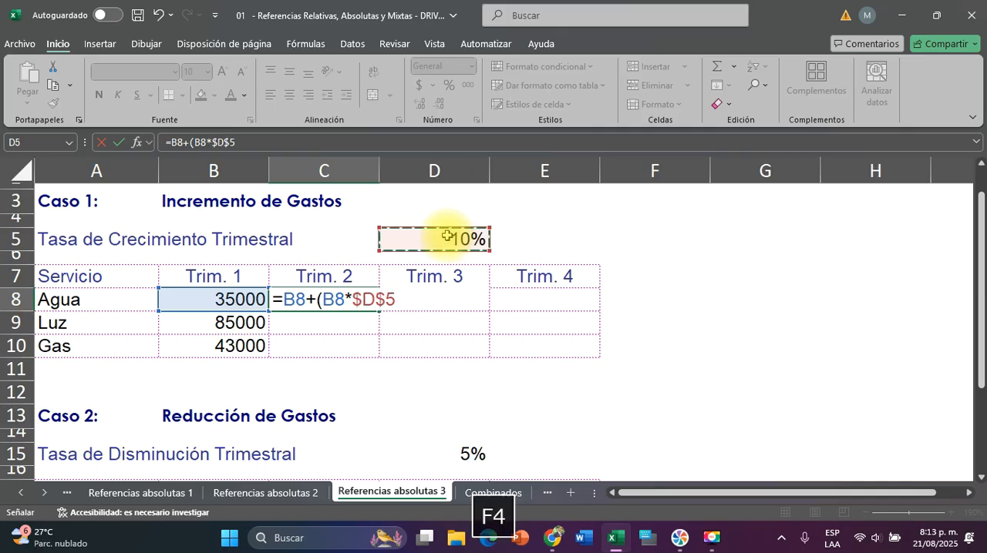
pyautogui.write(')')
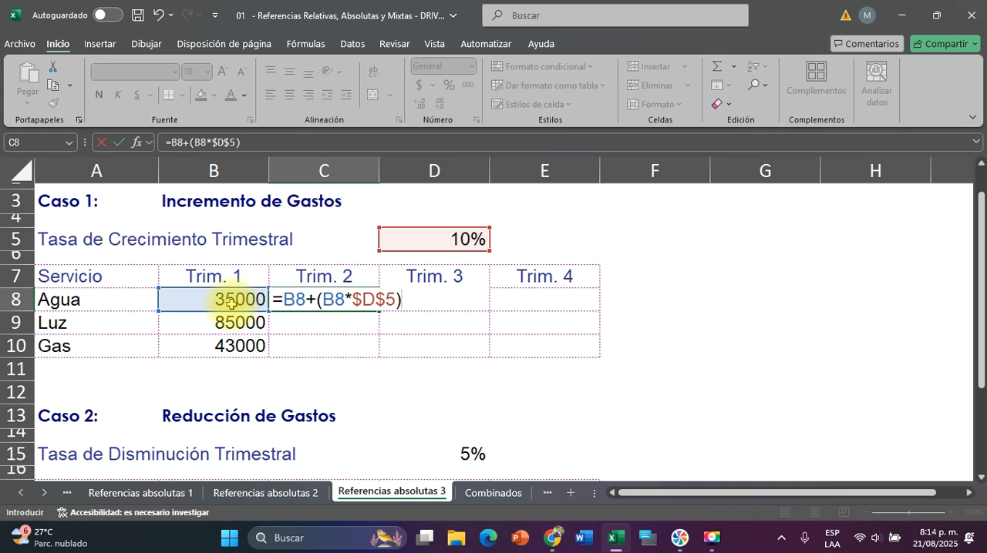
pyautogui.press('Return')
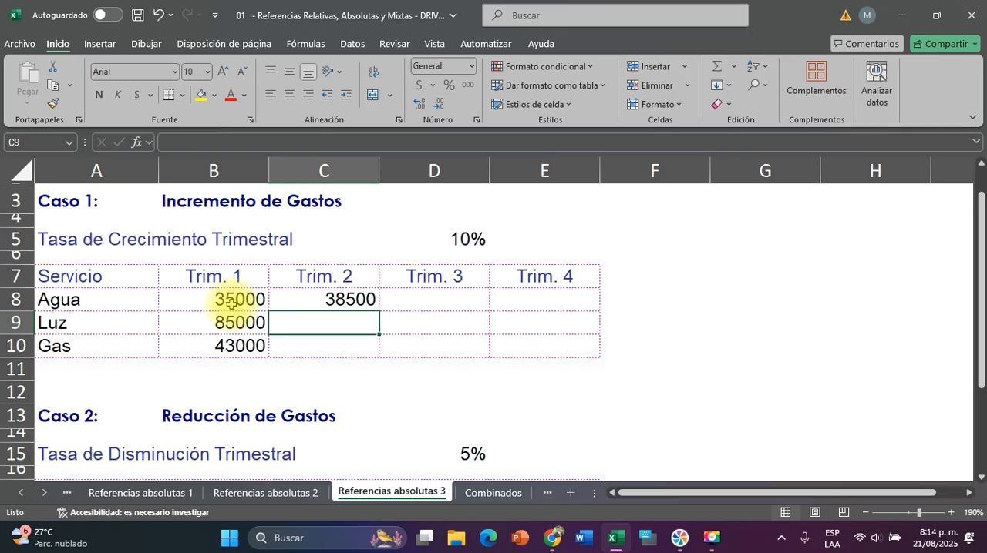
# Fill the C8 formula across Trim. 3 and Trim. 4 for Agua and check the references in D8 and E8
pyautogui.click(340, 299)
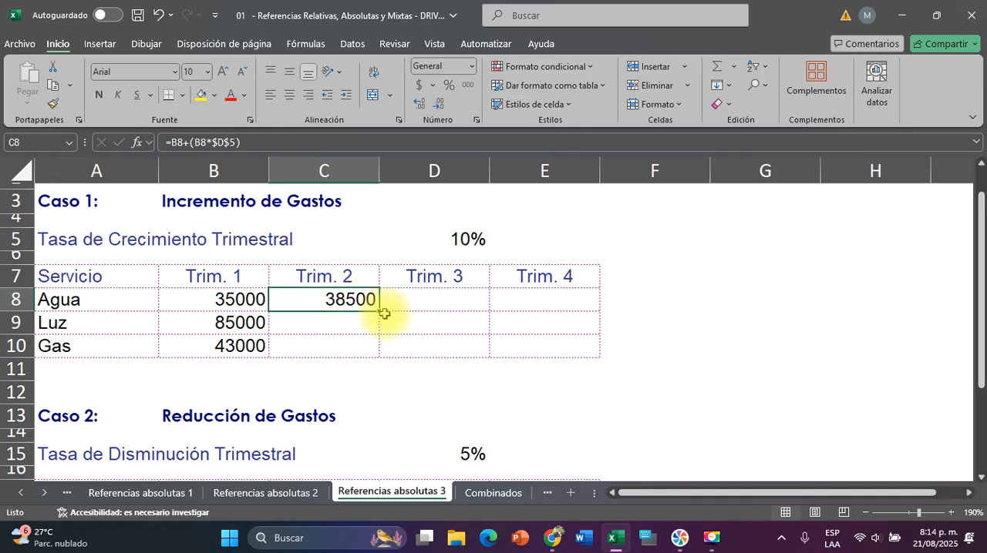
pyautogui.moveTo(384, 314); pyautogui.dragTo(567, 312)
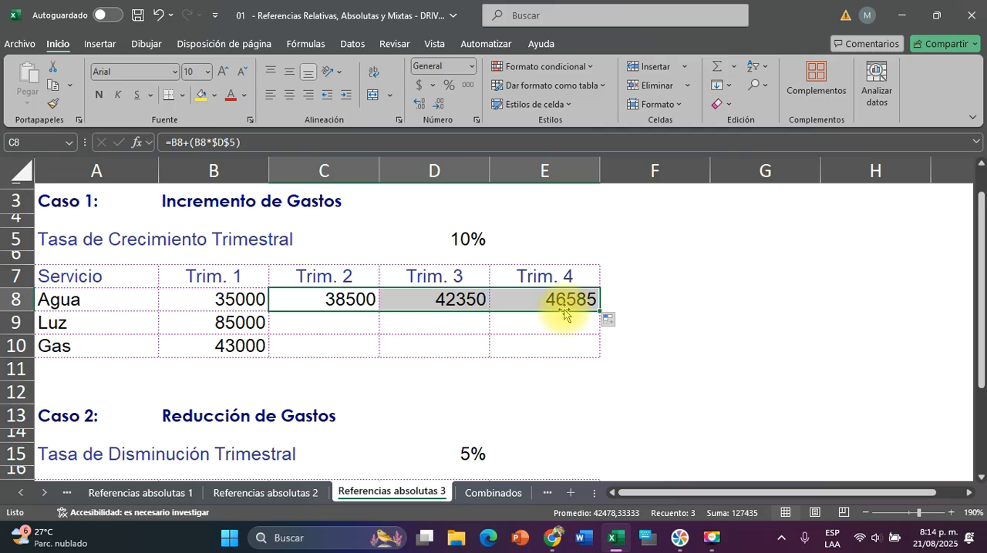
pyautogui.click(457, 297)
pyautogui.doubleClick(472, 300)
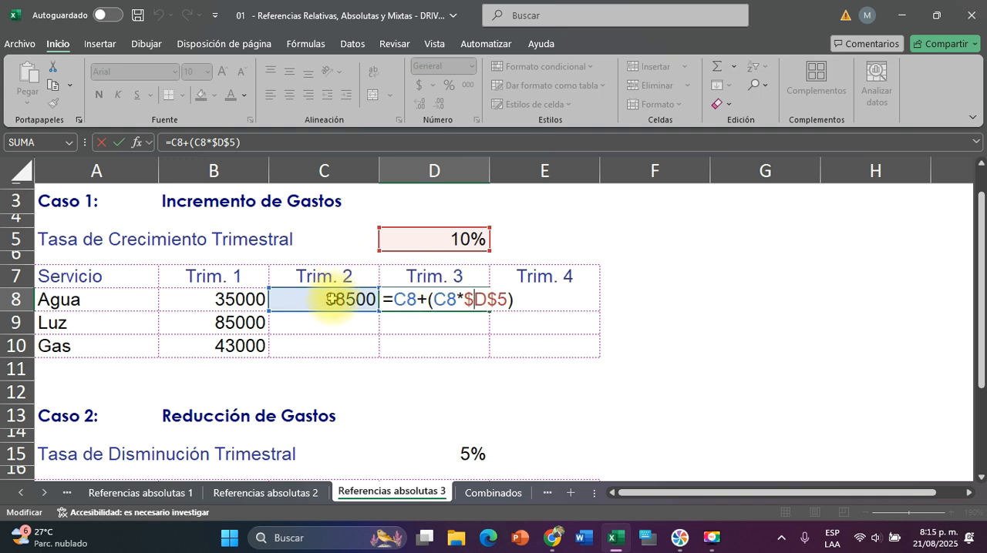
pyautogui.press('Escape')
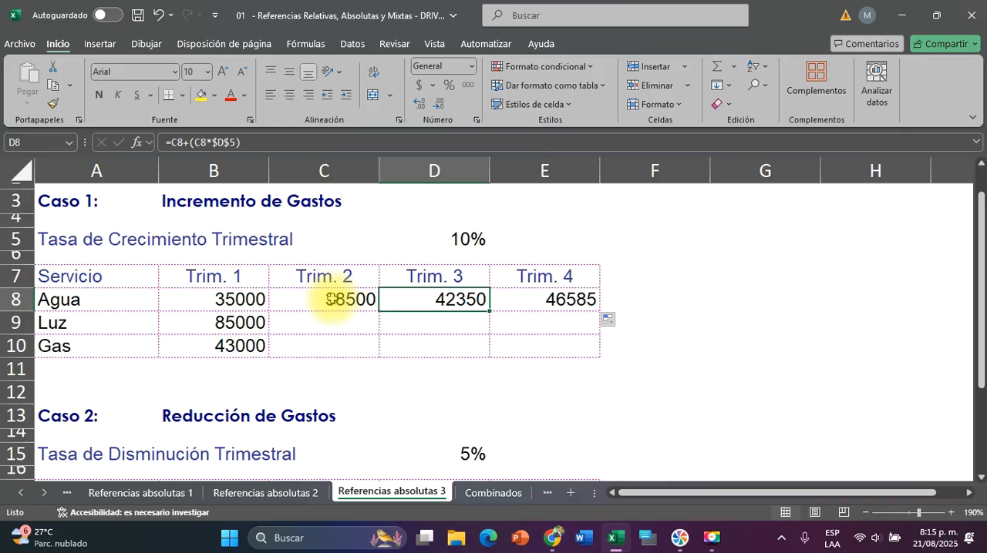
pyautogui.click(558, 301)
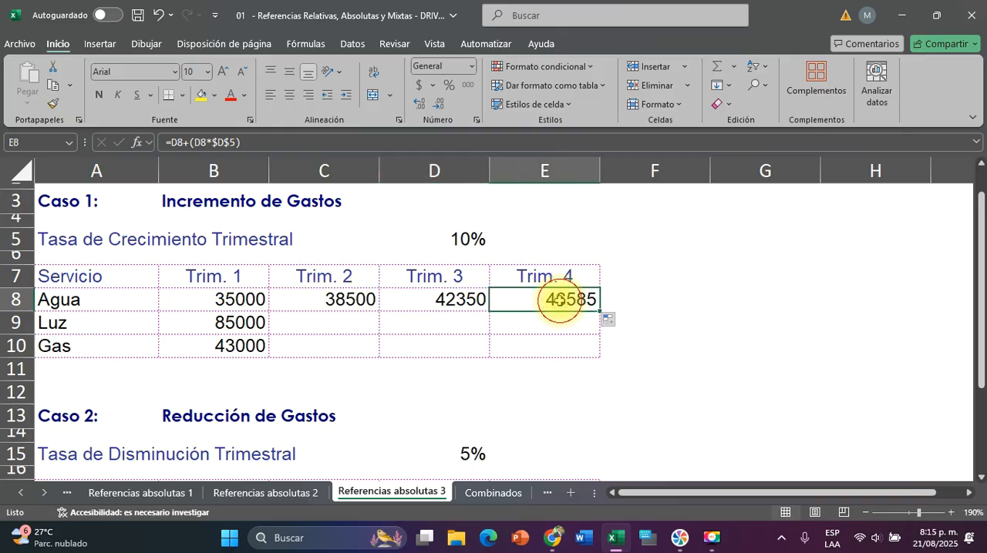
pyautogui.doubleClick(559, 300)
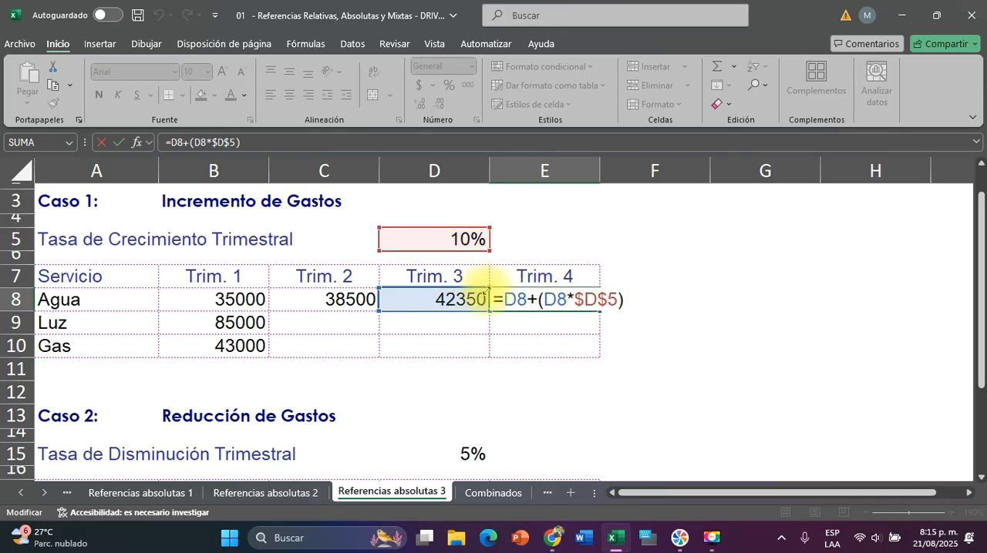
pyautogui.press('Return')
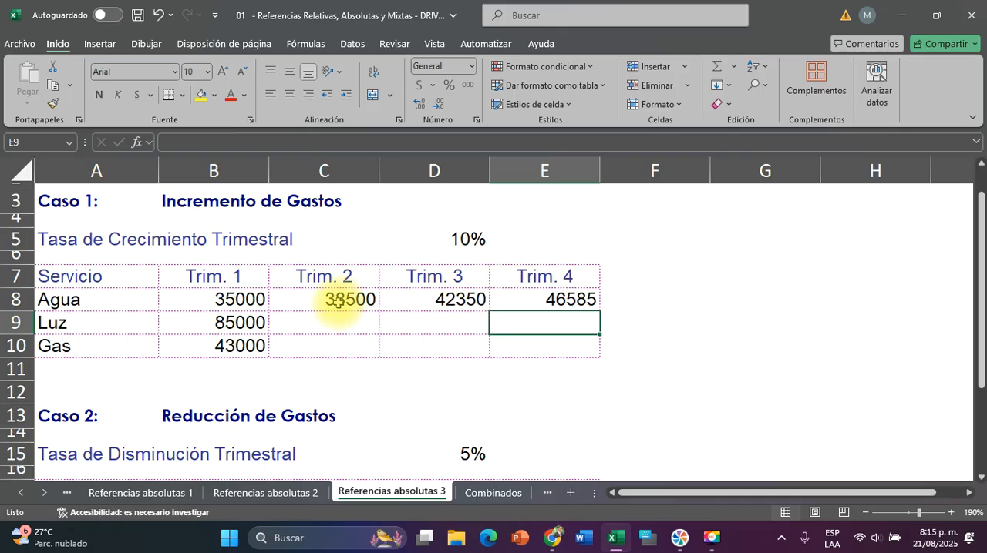
# Fill the Agua formulas in C8:E8 down through the Luz and Gas rows to row 10
pyautogui.moveTo(337, 302); pyautogui.dragTo(538, 305)
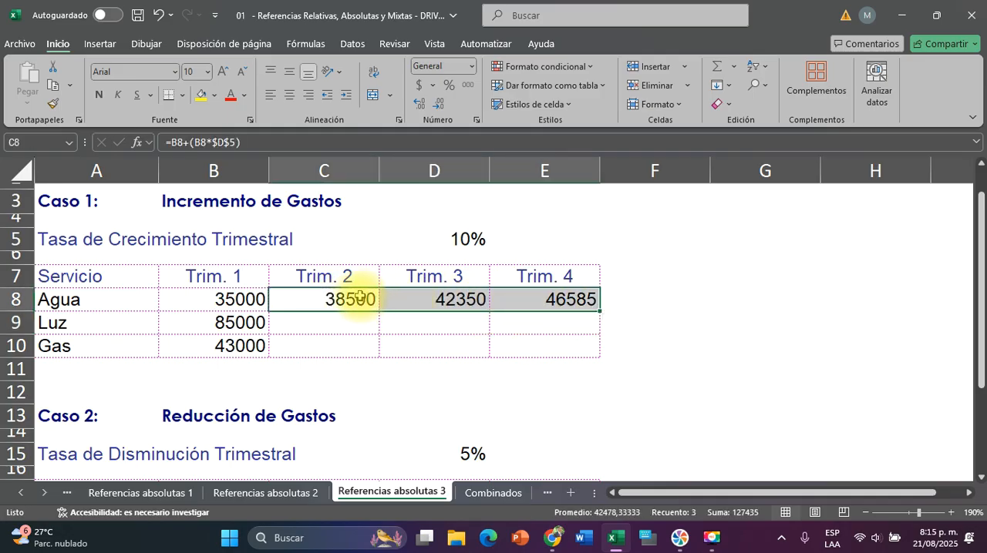
pyautogui.moveTo(354, 297); pyautogui.dragTo(504, 302)
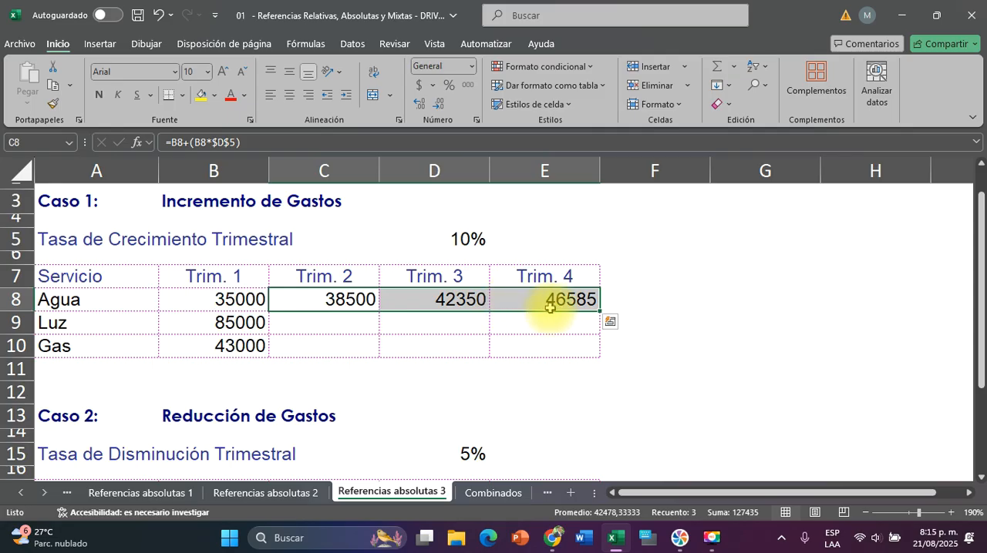
pyautogui.moveTo(599, 311); pyautogui.dragTo(600, 353)
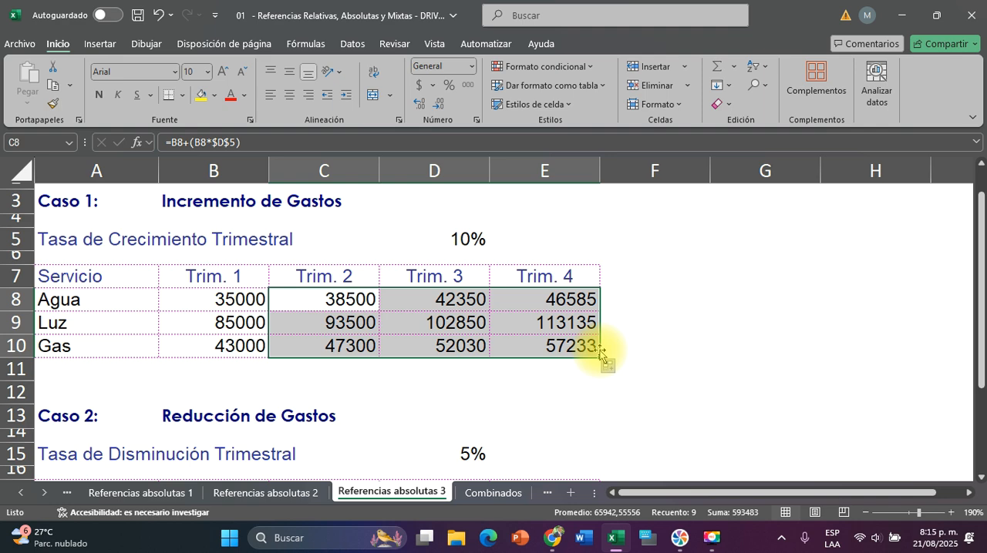
# Select C18, the Trim. 2 cell for Telefonía Fija in the Caso 2 Reducción de Gastos table
pyautogui.scroll(-1, 683, 347)
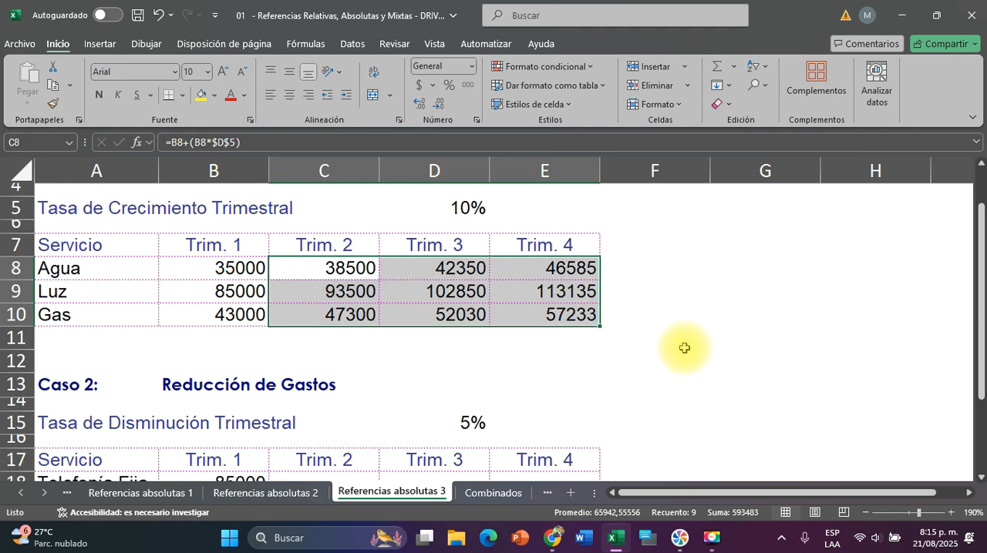
pyautogui.keyDown('ctrl'); pyautogui.scroll(-1, 684, 348); pyautogui.keyUp('ctrl')
pyautogui.keyDown('ctrl'); pyautogui.scroll(-3, 683, 347); pyautogui.keyUp('ctrl')
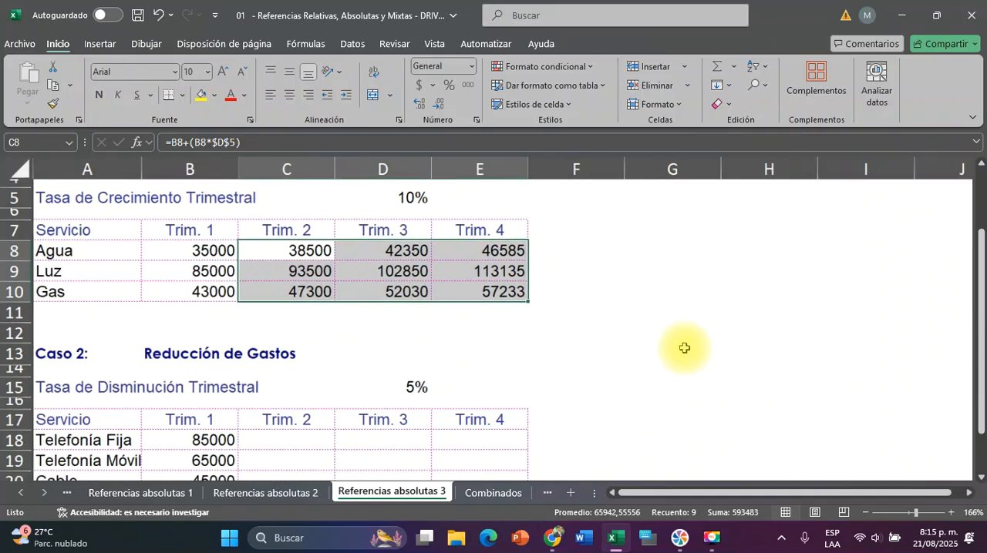
pyautogui.keyDown('ctrl'); pyautogui.scroll(-2, 684, 347); pyautogui.keyUp('ctrl')
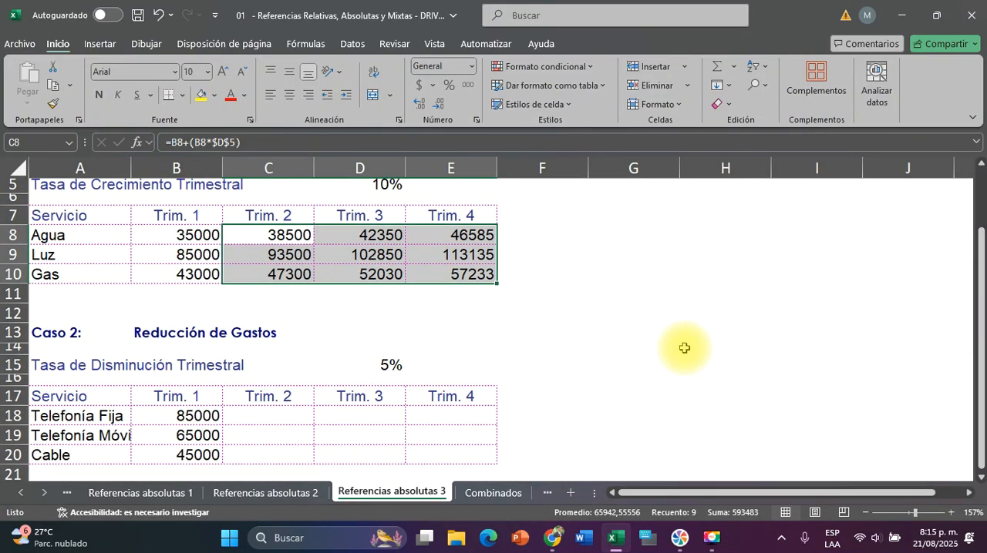
pyautogui.click(598, 335)
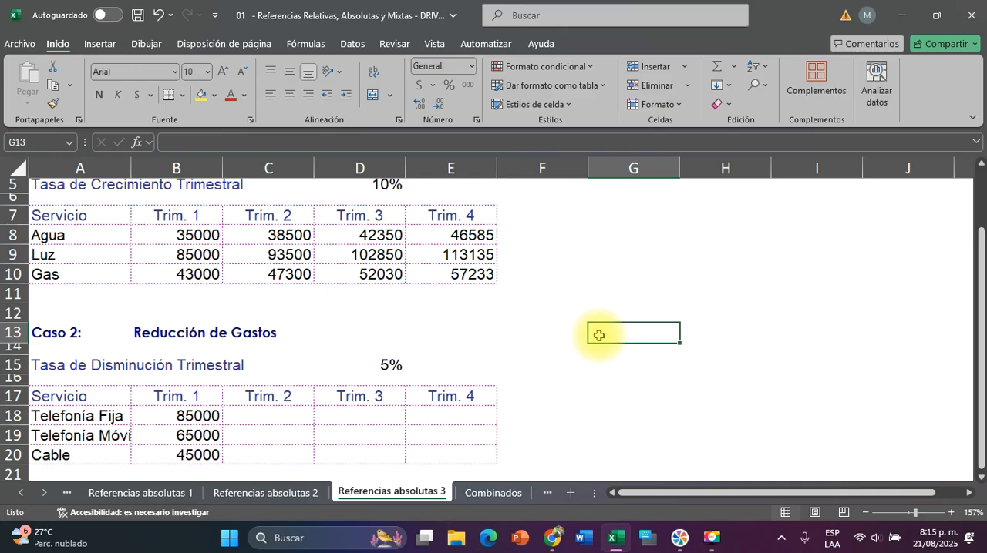
pyautogui.click(274, 415)
pyautogui.click(711, 537)
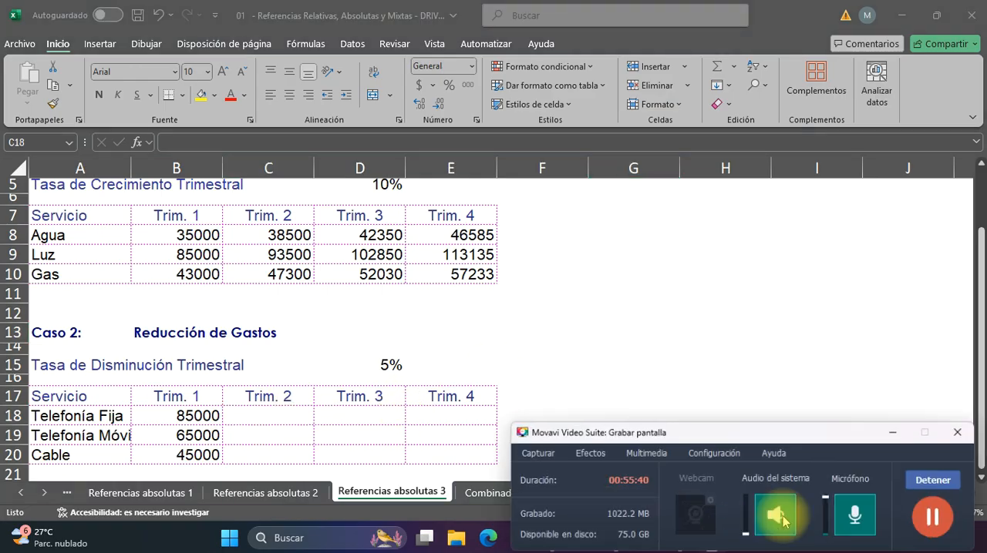
# Calculate the Trim. 2 expense for Telefonía Fija in C18 with the formula =B18-(B18*$D$15)
pyautogui.click(898, 431)
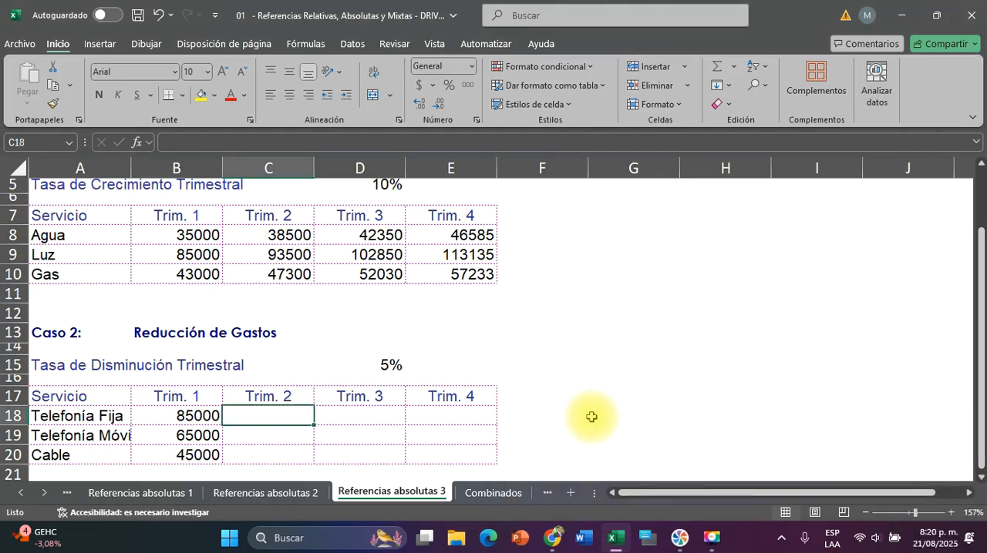
pyautogui.scroll(-1, 590, 414)
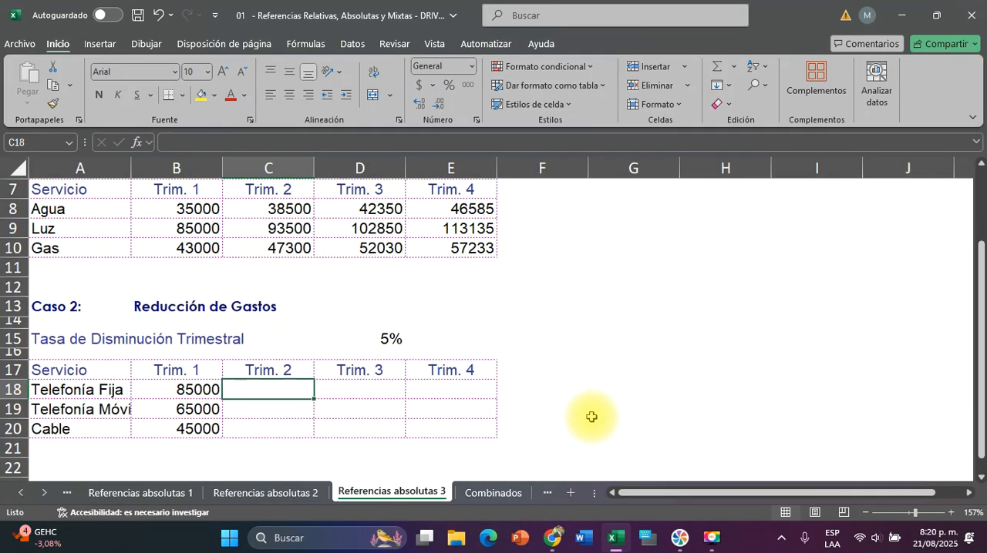
pyautogui.write('=')
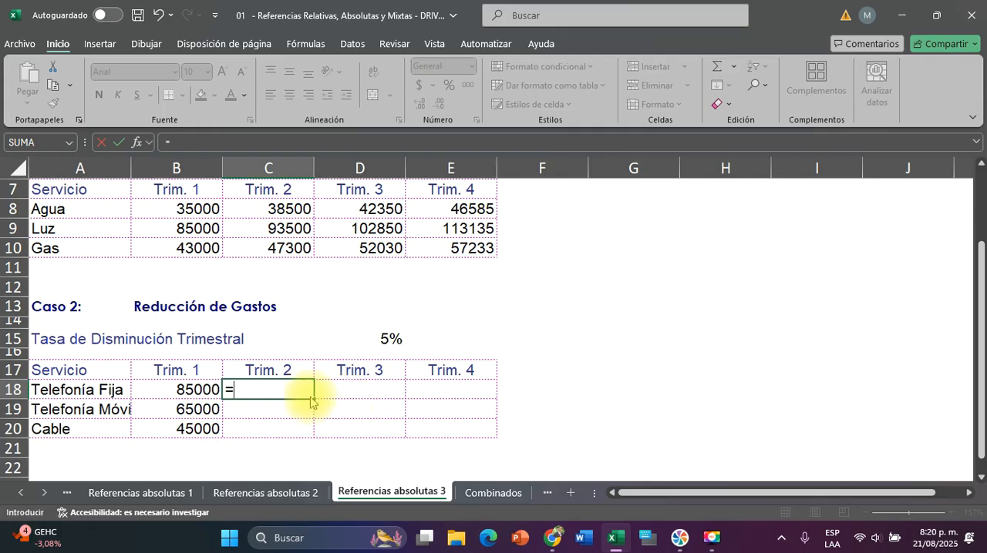
pyautogui.click(173, 389)
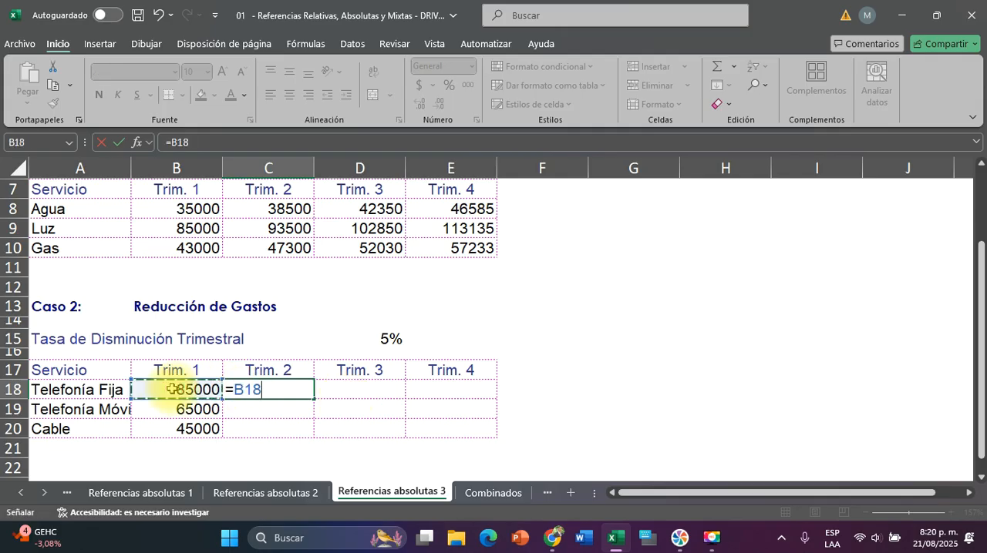
pyautogui.write('-')
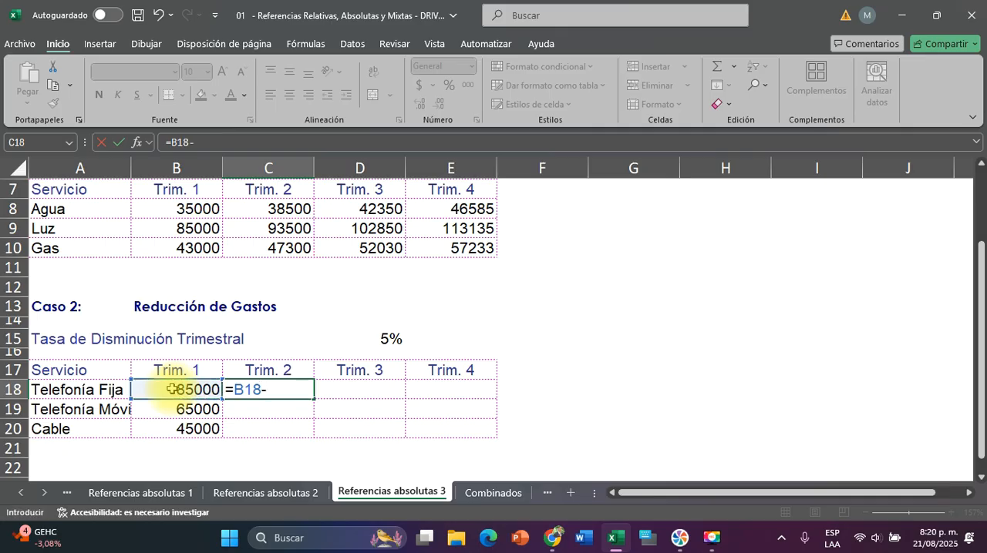
pyautogui.write('(')
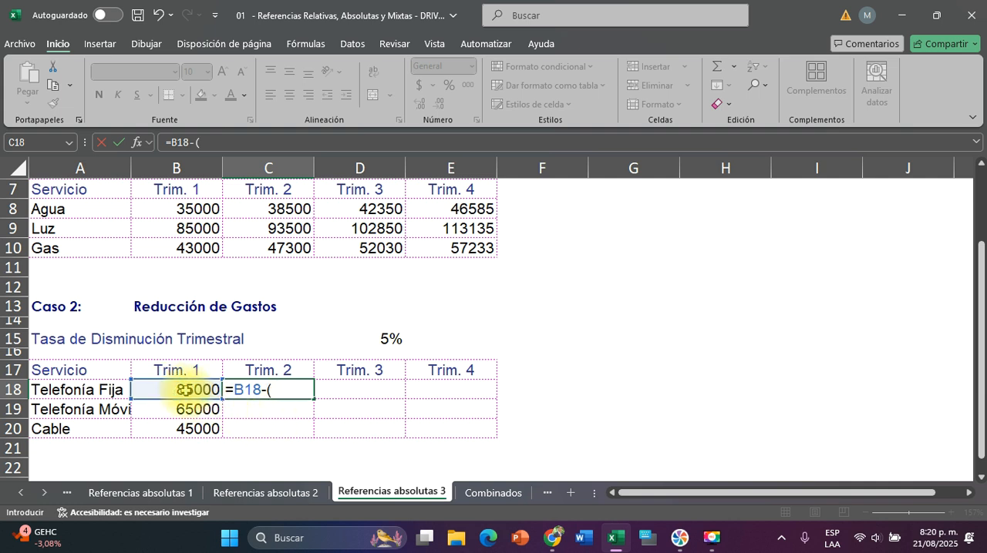
pyautogui.click(185, 390)
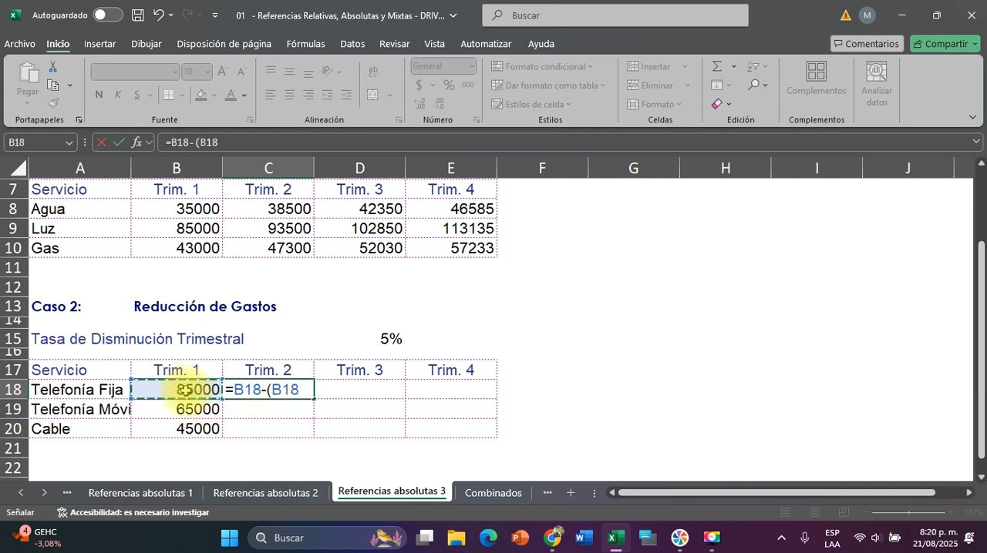
pyautogui.write('*')
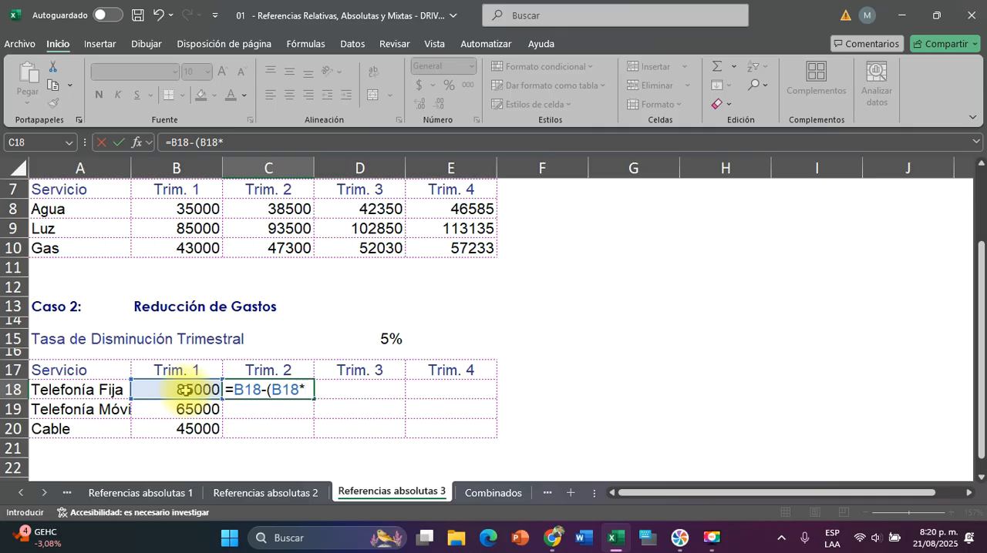
pyautogui.click(383, 337)
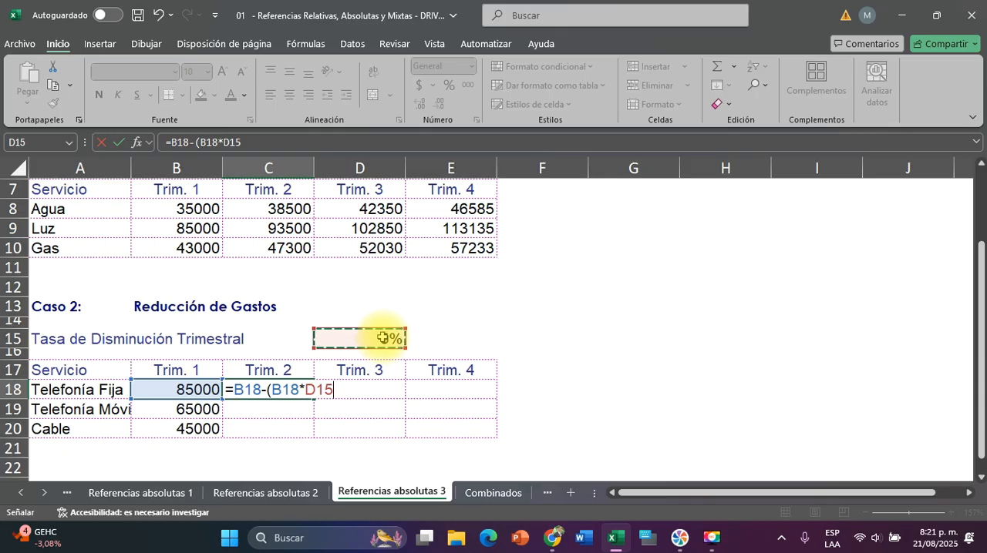
pyautogui.press('F4')
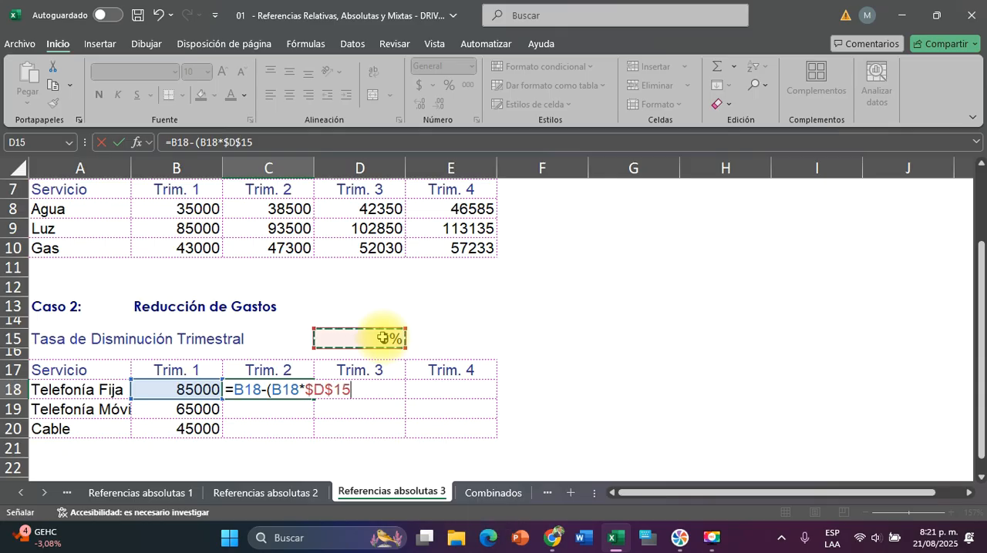
pyautogui.write(')')
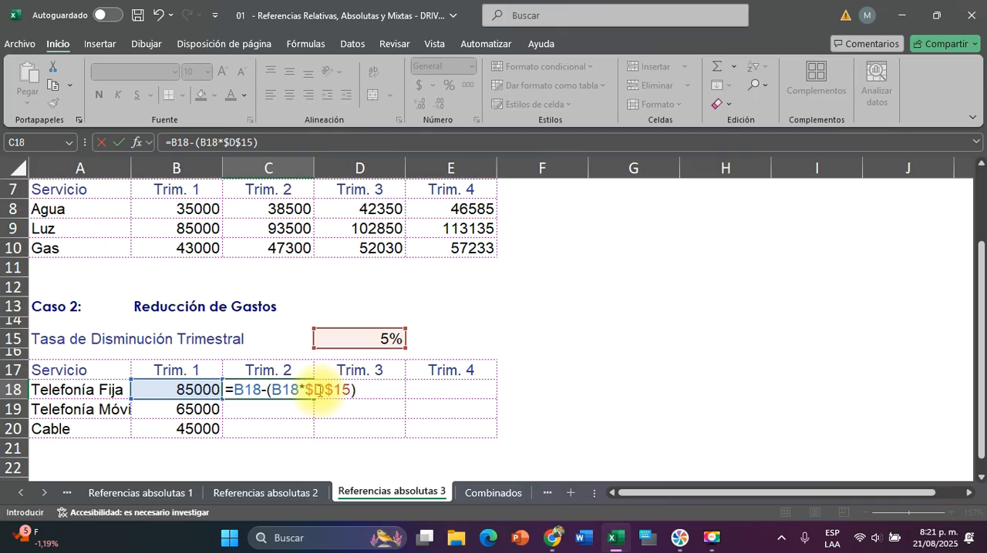
pyautogui.press('Return')
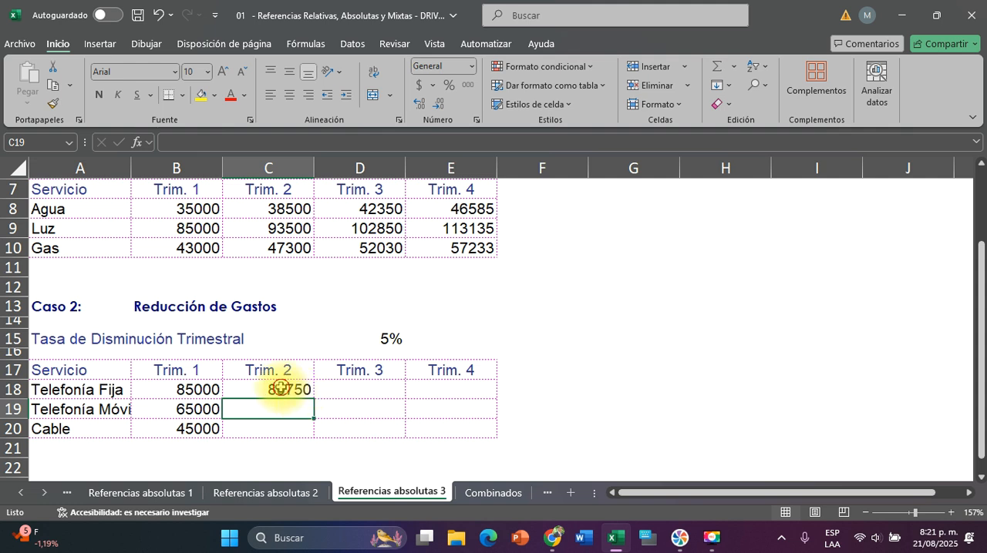
# Fill the C18 formula across to Trim. 4 and down to the Cable row, and check the references in C18
pyautogui.click(283, 389)
pyautogui.moveTo(312, 398); pyautogui.dragTo(493, 438)
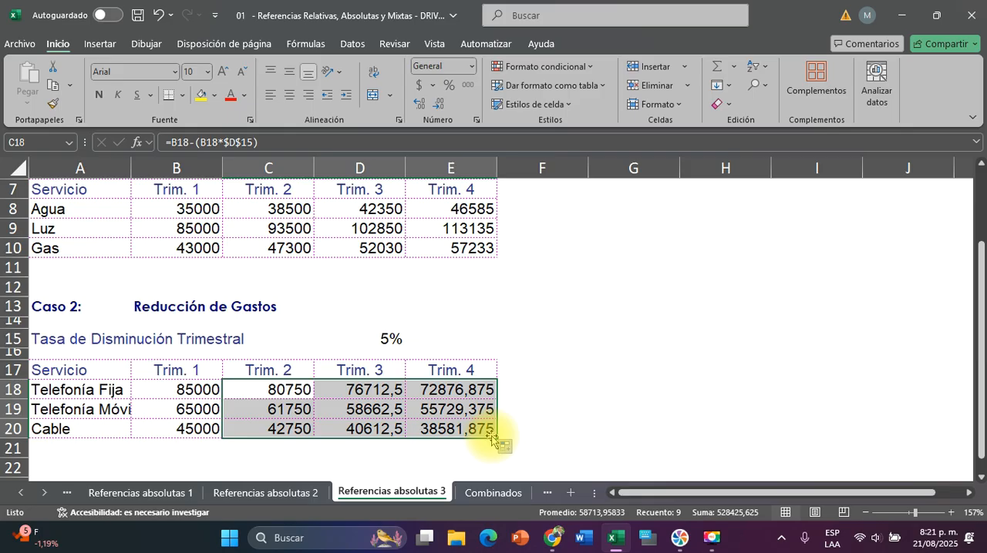
pyautogui.click(293, 391)
pyautogui.scroll(5, 293, 392)
pyautogui.scroll(-3, 290, 392)
pyautogui.hscroll(-2, 290, 392)
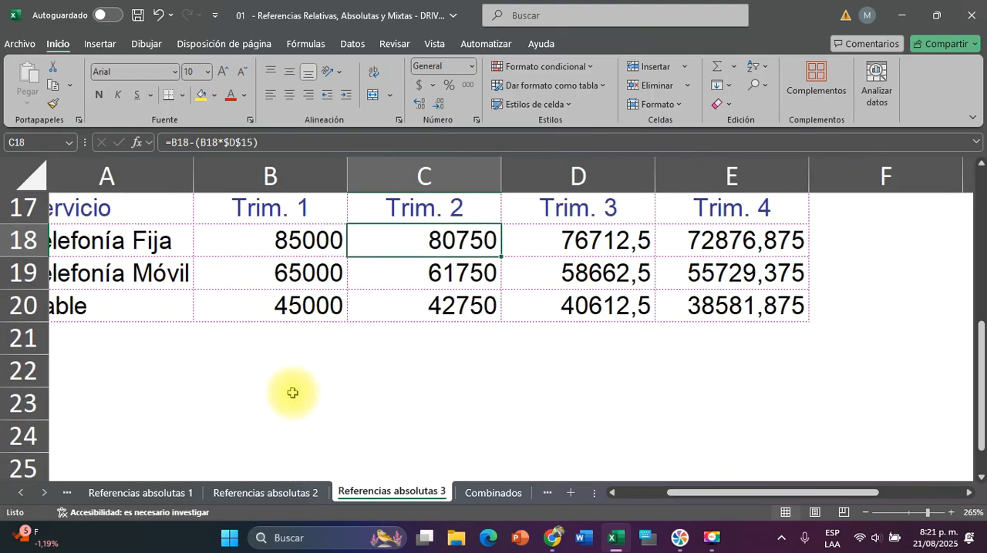
pyautogui.doubleClick(462, 241)
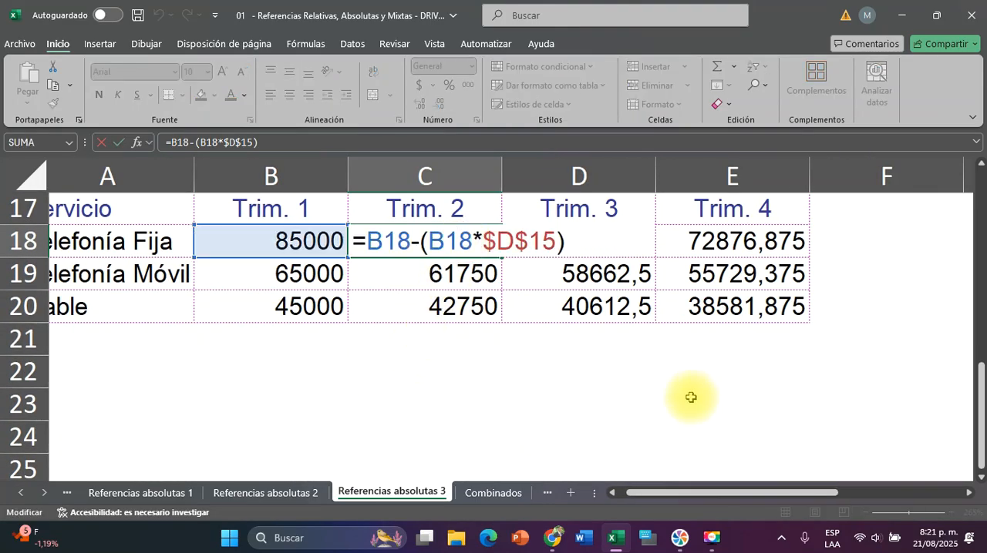
pyautogui.click(713, 537)
pyautogui.click(938, 517)
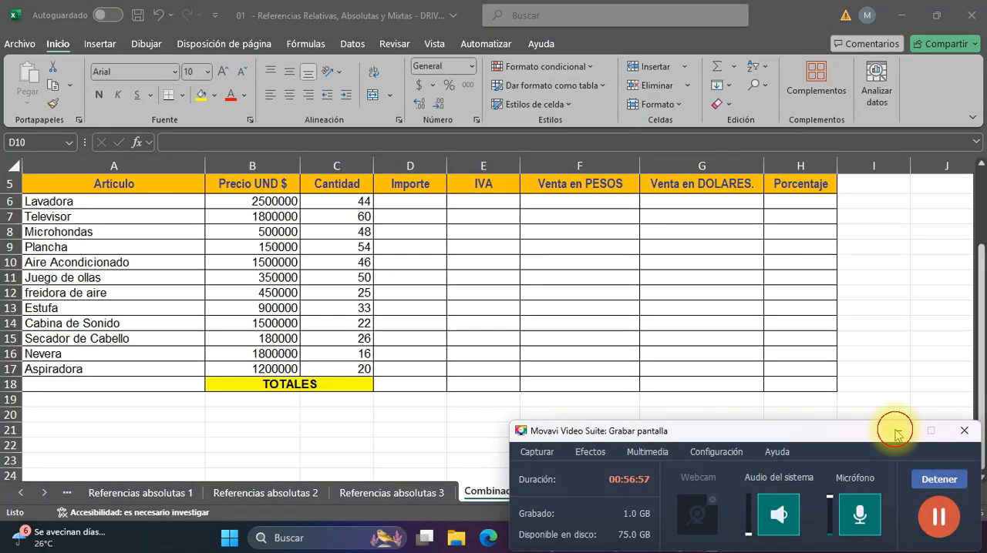
pyautogui.click(896, 431)
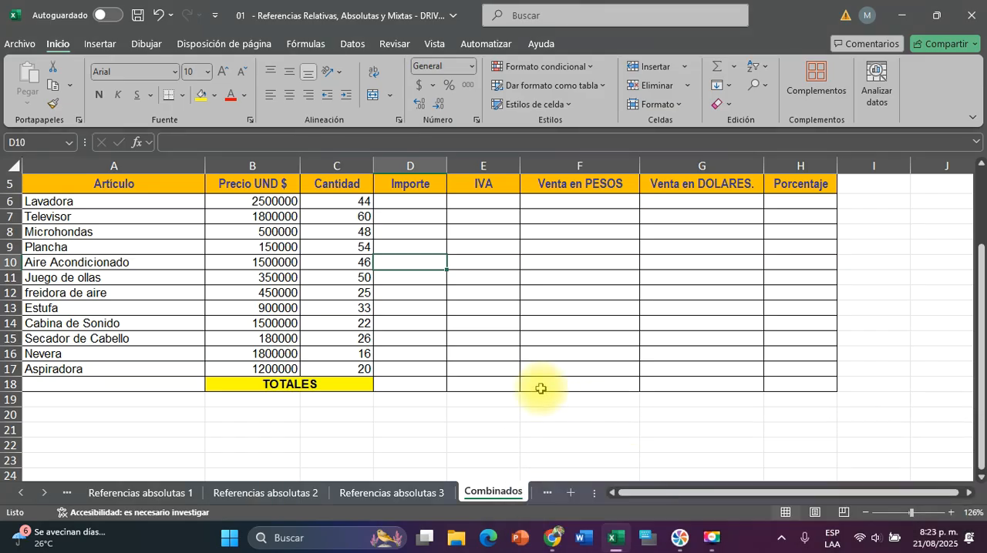
# Examine the Combinados sheet's title, dollar price, IVA rate, column headings, and the articles' unit prices and quantities
pyautogui.scroll(2, 540, 389)
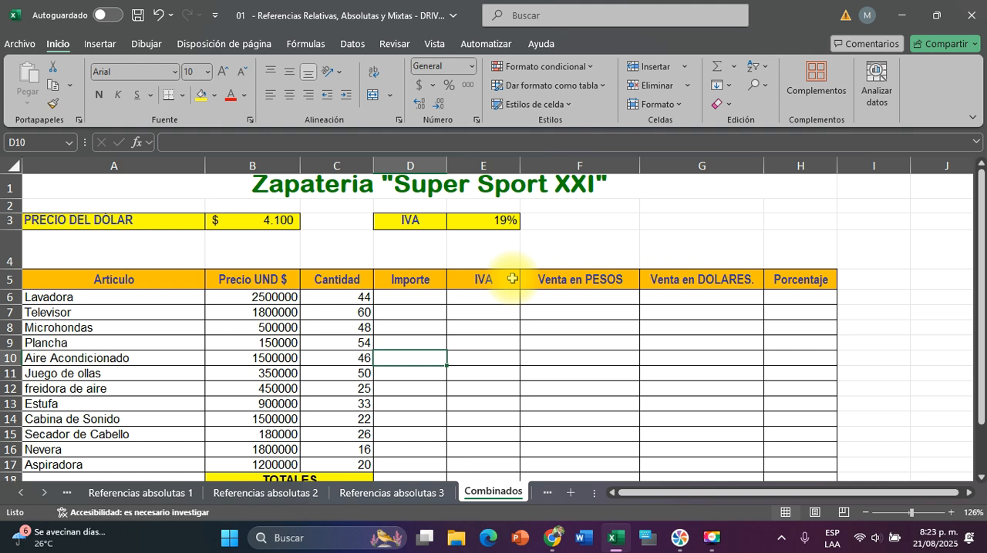
pyautogui.scroll(-1, 512, 279)
pyautogui.moveTo(241, 235); pyautogui.dragTo(266, 394)
pyautogui.scroll(1, 513, 279)
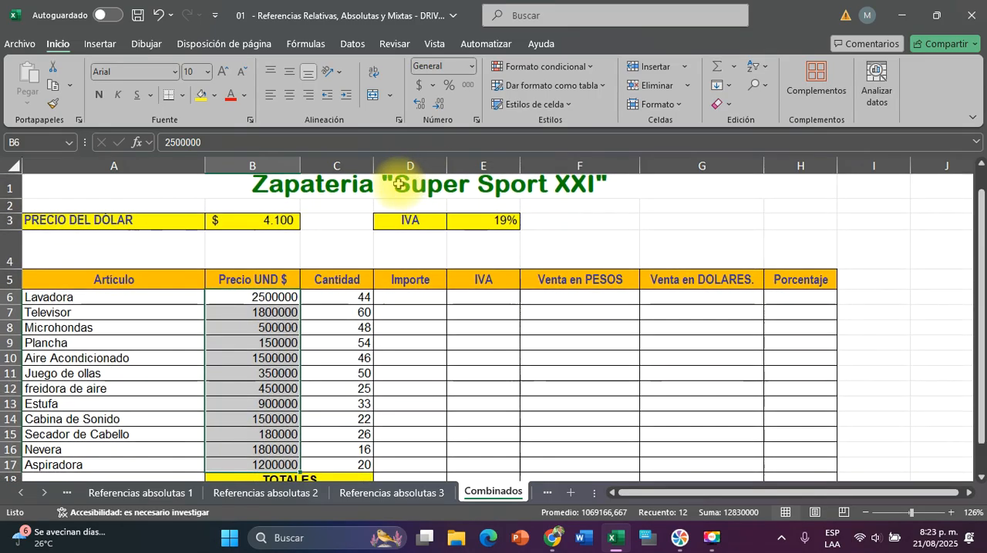
pyautogui.click(396, 185)
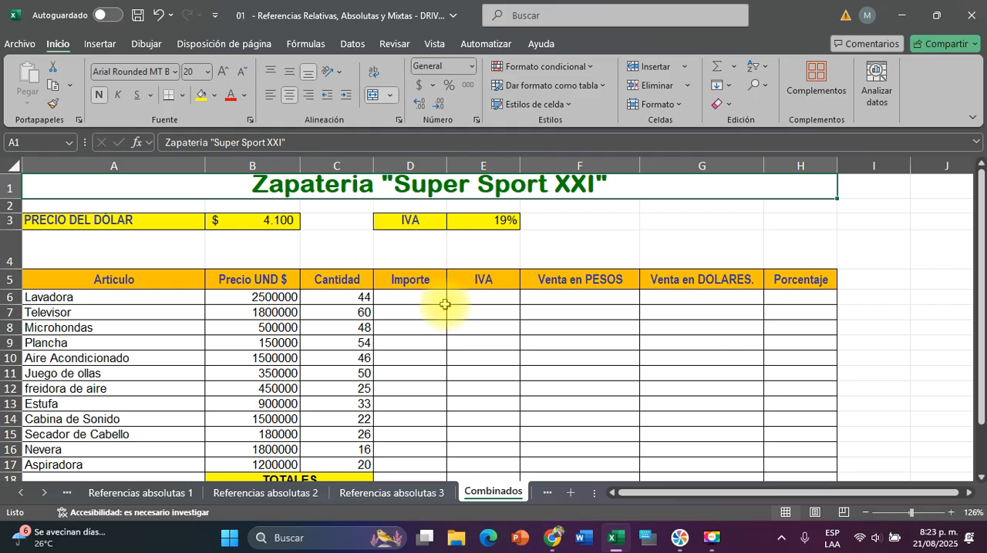
pyautogui.scroll(3, 445, 304)
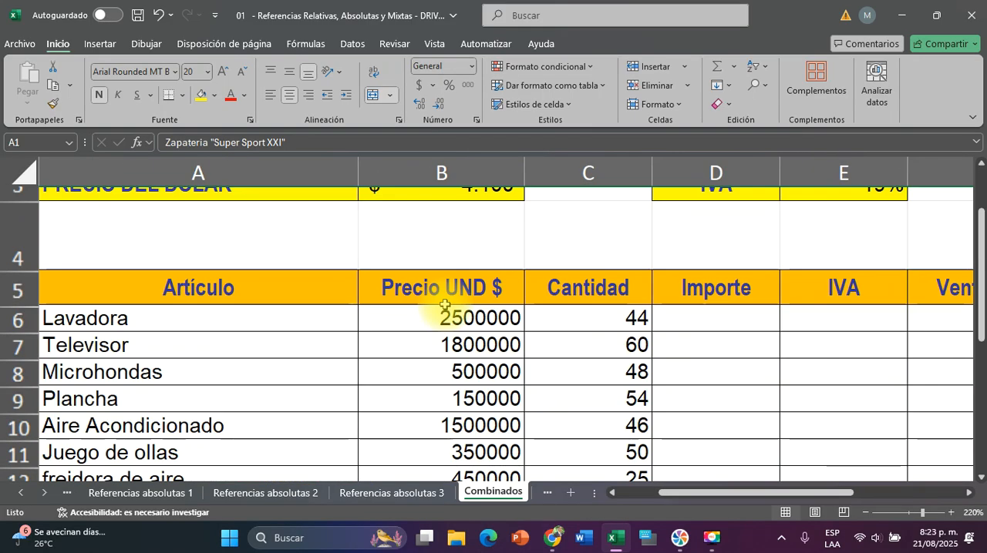
pyautogui.scroll(-1, 445, 305)
pyautogui.scroll(-2, 445, 304)
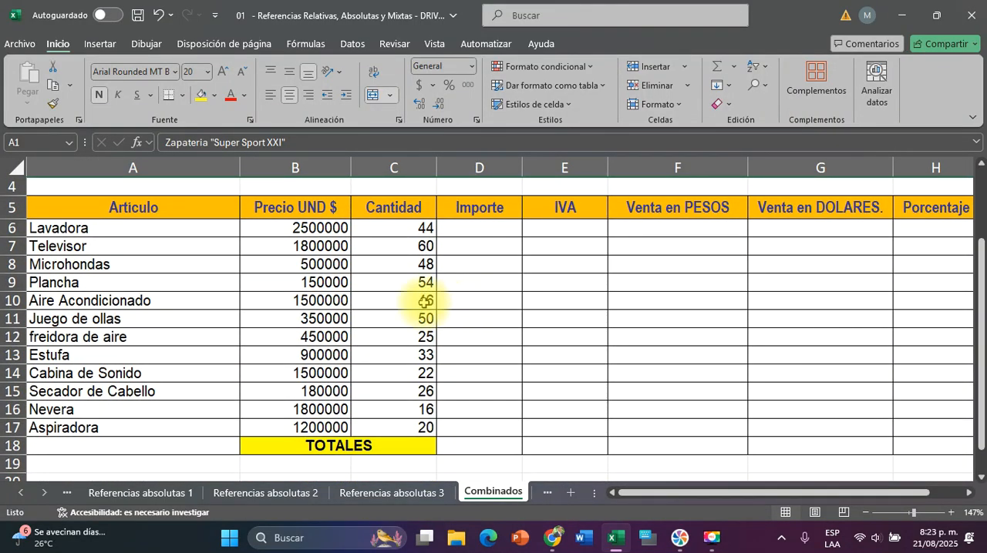
pyautogui.click(161, 230)
pyautogui.click(398, 224)
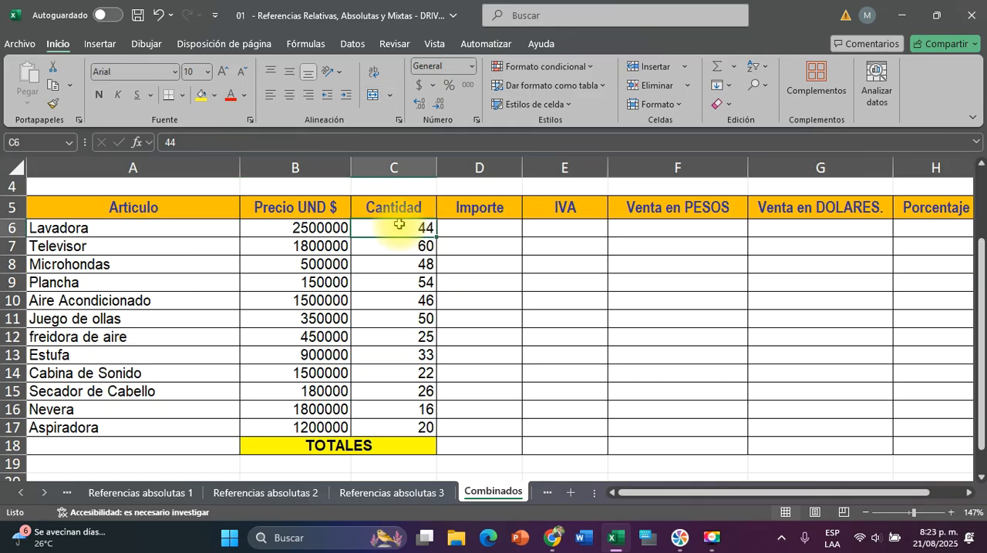
pyautogui.click(268, 228)
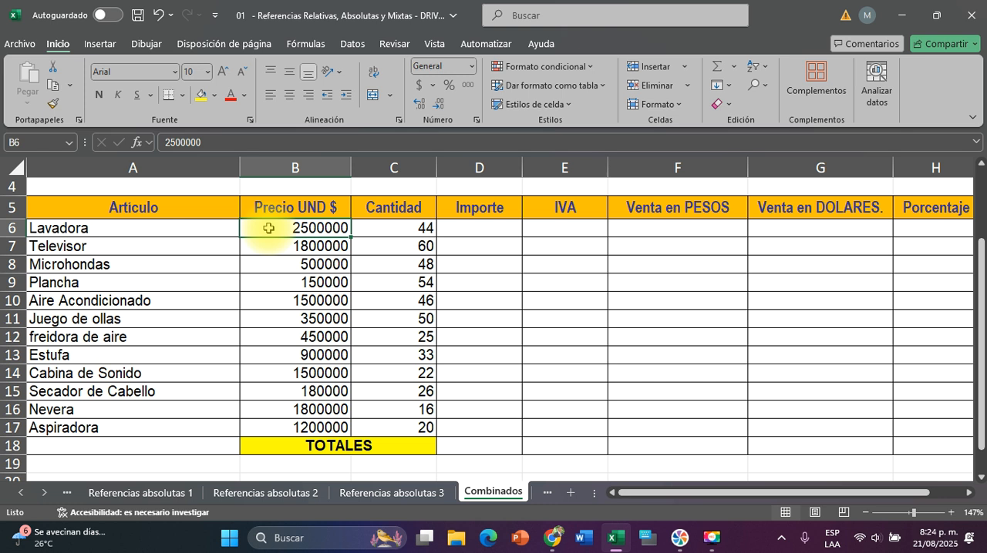
pyautogui.moveTo(293, 228); pyautogui.dragTo(306, 416)
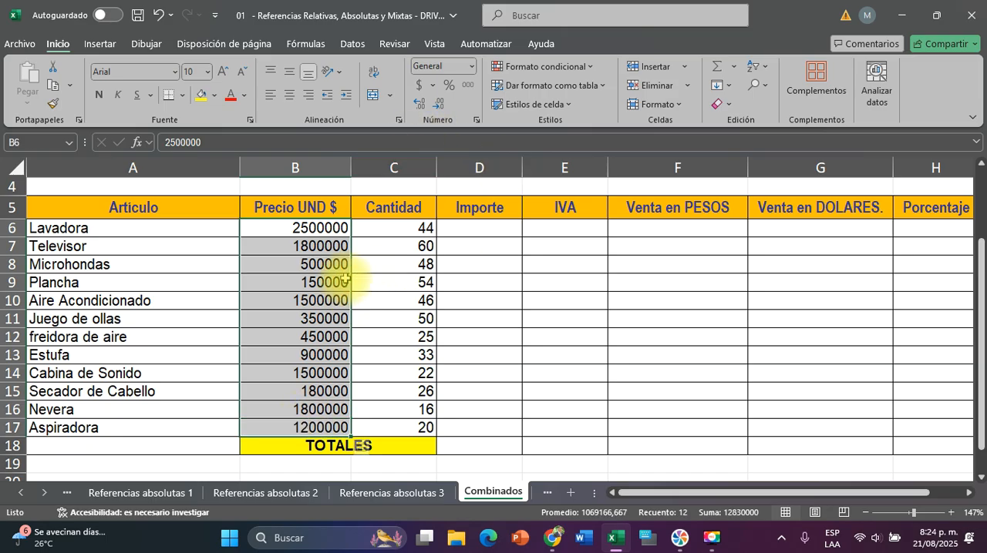
pyautogui.click(404, 296)
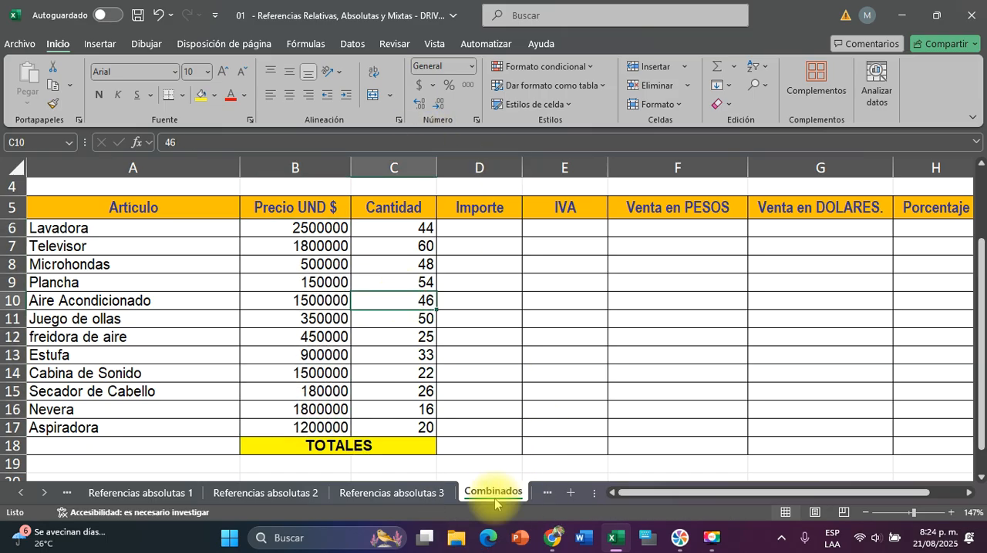
pyautogui.click(572, 359)
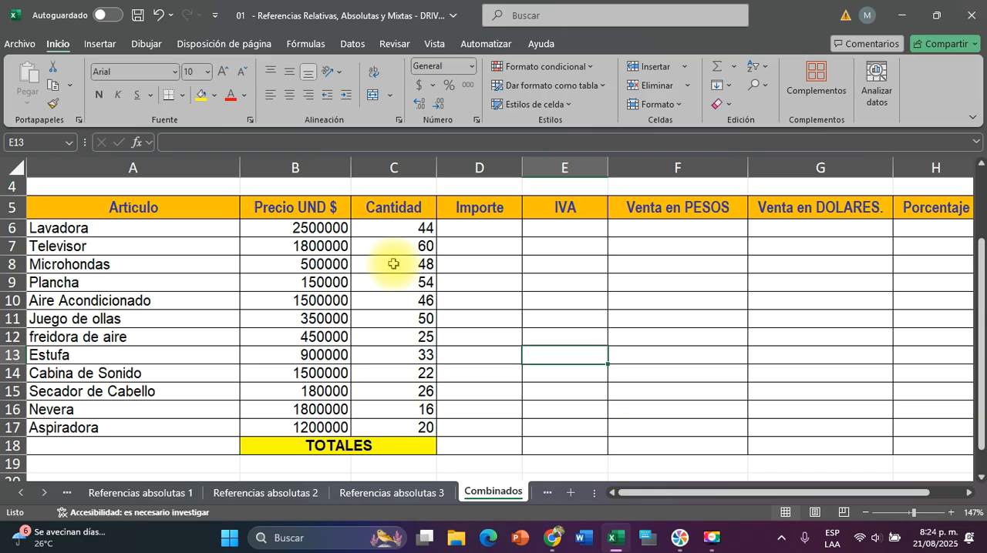
# Format the Precio UND $ values in B6:B17 as accounting currency without decimals, widening column B to fit them
pyautogui.click(322, 225)
pyautogui.moveTo(333, 259); pyautogui.dragTo(277, 425)
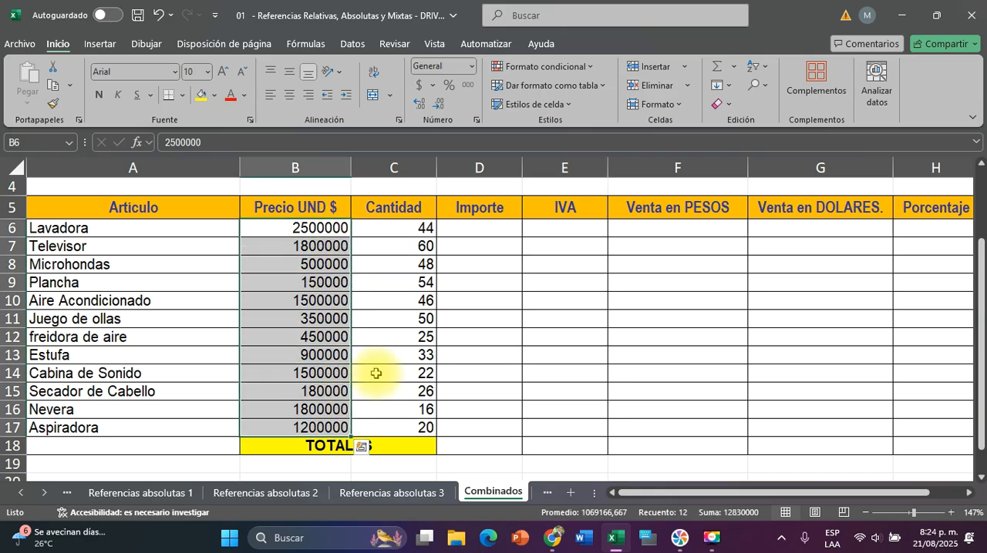
pyautogui.click(416, 86)
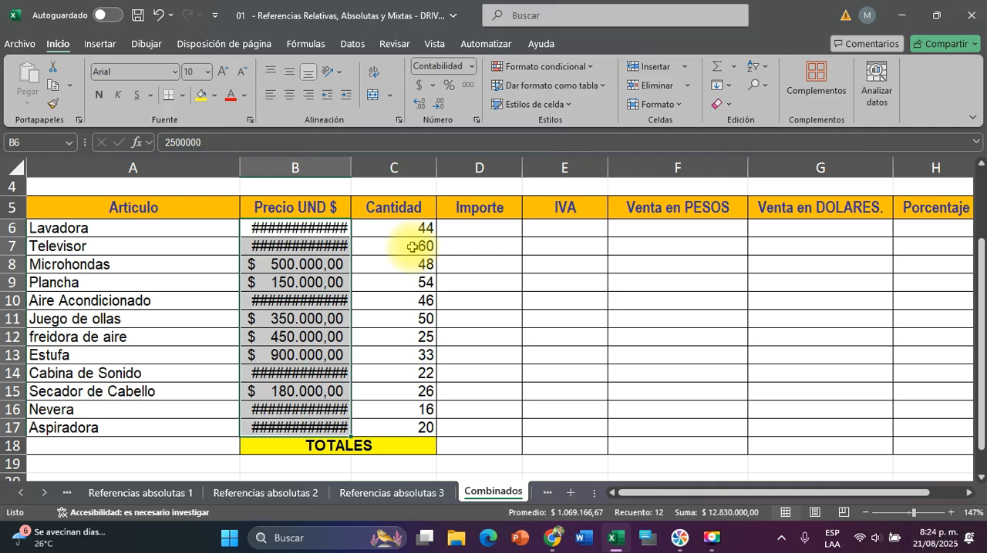
pyautogui.press('ctrl')
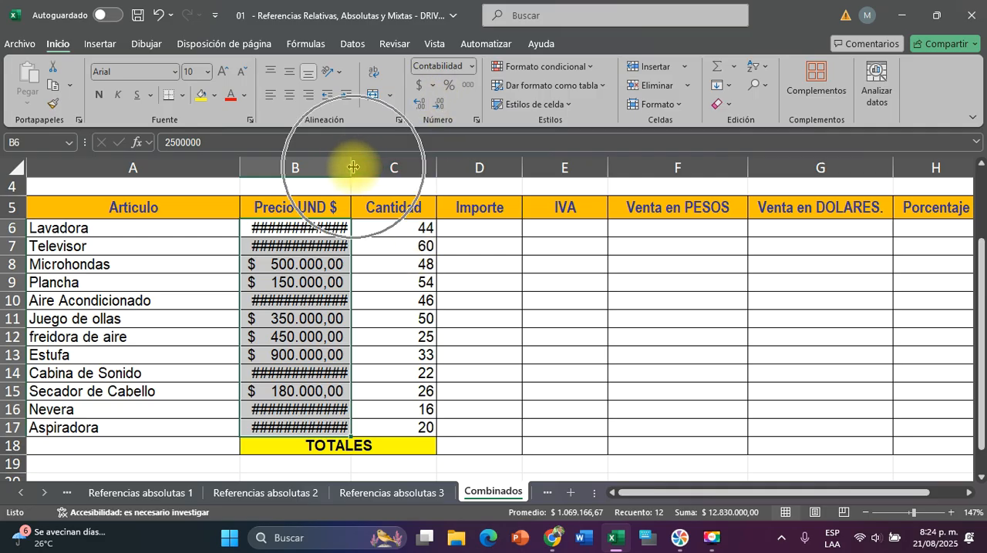
pyautogui.hotkey('ctrl', 'q')
pyautogui.moveTo(353, 166); pyautogui.dragTo(372, 168)
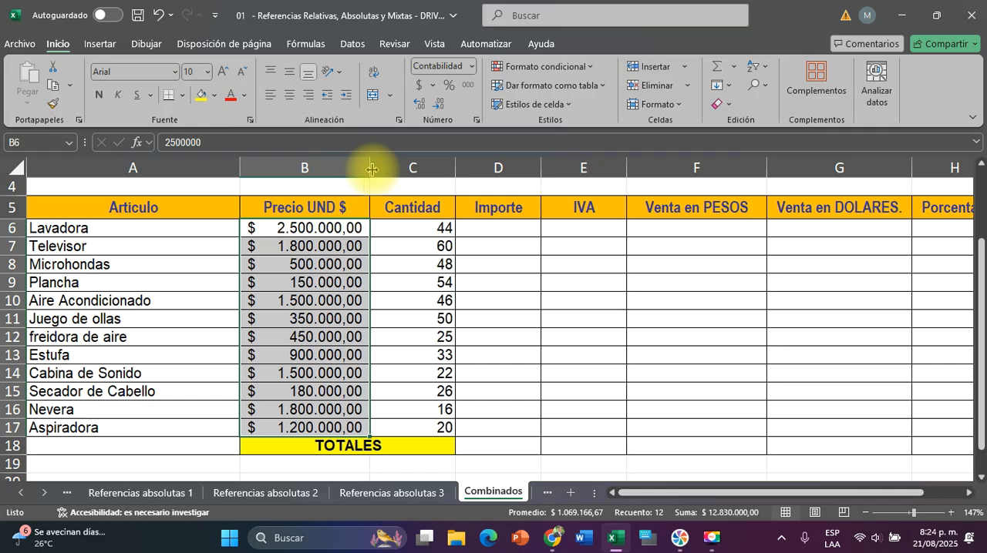
pyautogui.click(437, 109)
pyautogui.click(437, 109)
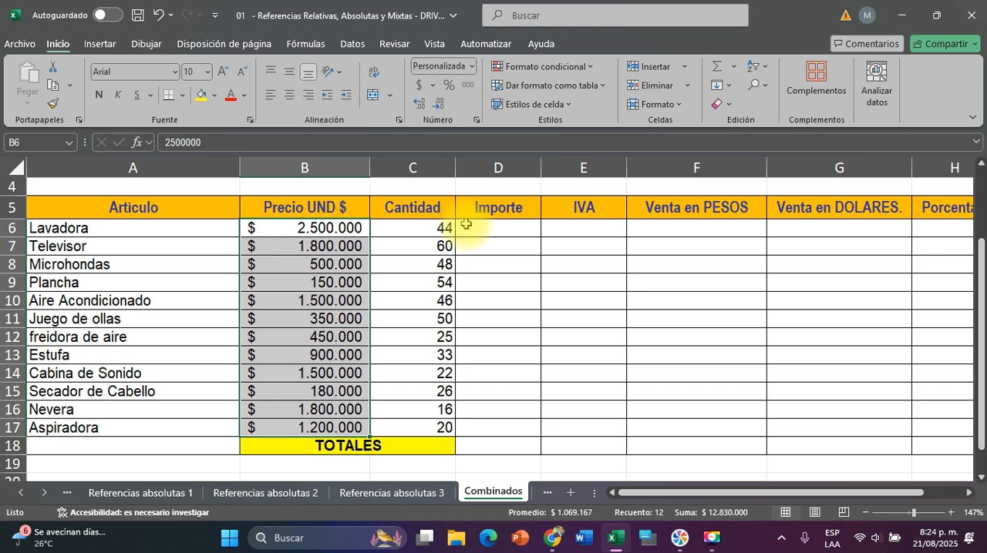
# Check Lavadora's quantity in C6 and unit price in B6, and select its Importe cell D6
pyautogui.click(441, 229)
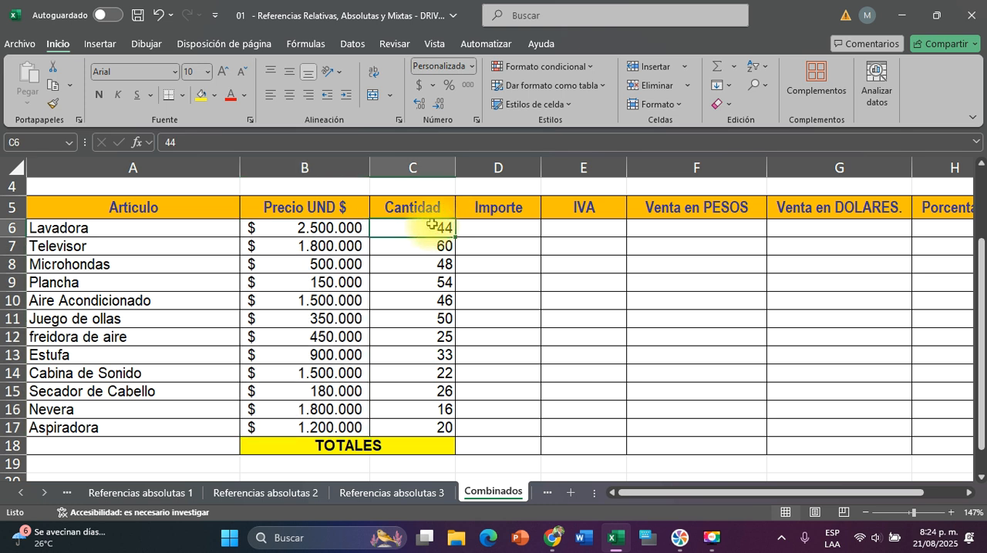
pyautogui.click(339, 229)
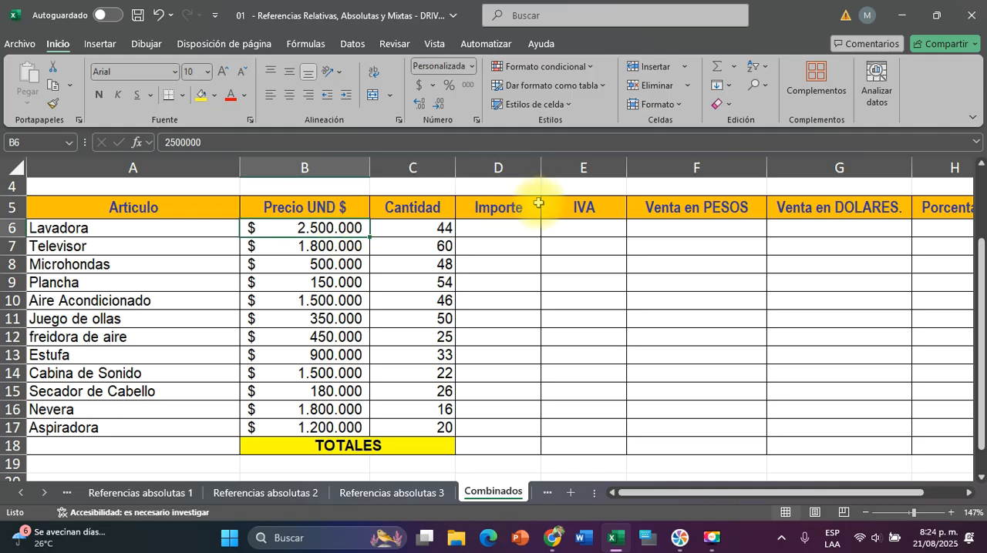
pyautogui.click(491, 225)
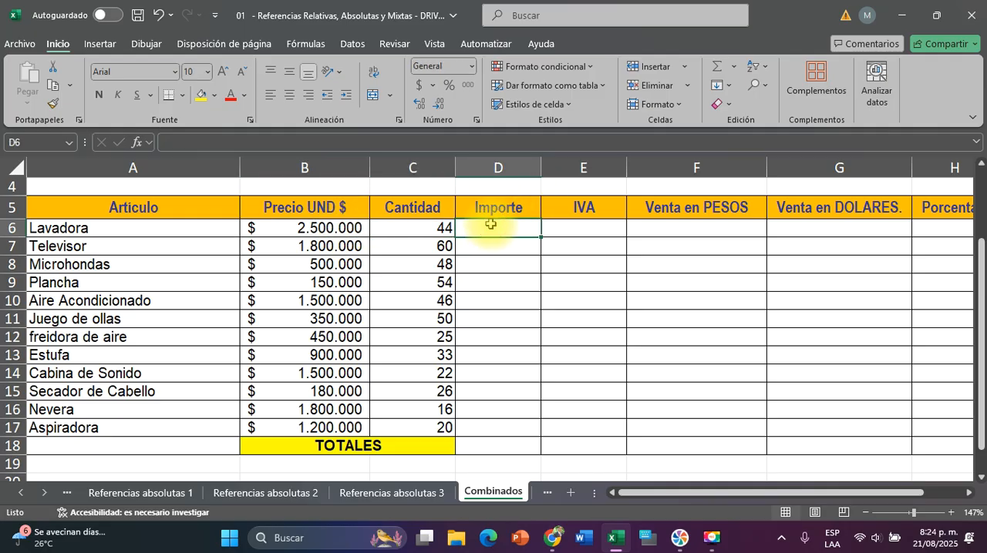
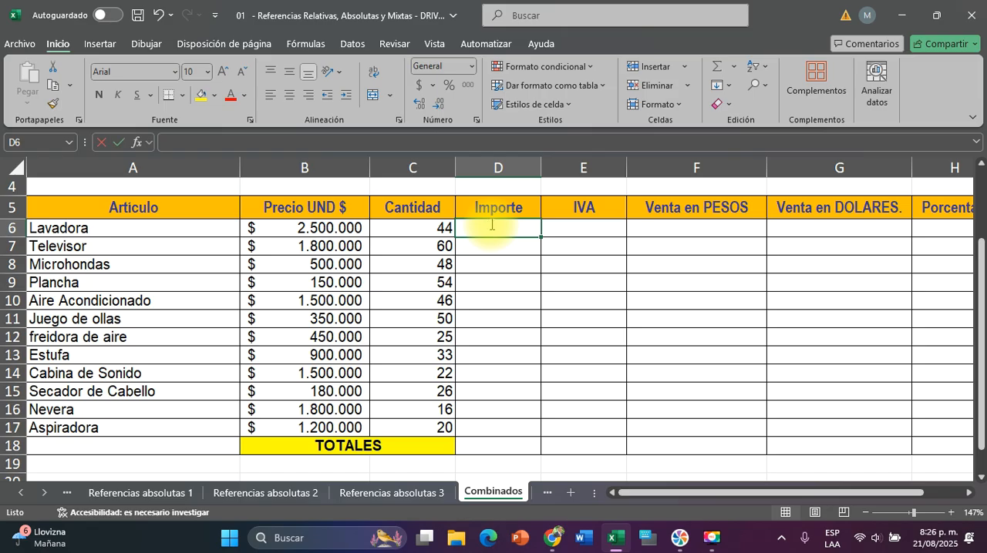
# Calculate Lavadora's Importe in D6 with the formula =B6*C6
pyautogui.write('=')
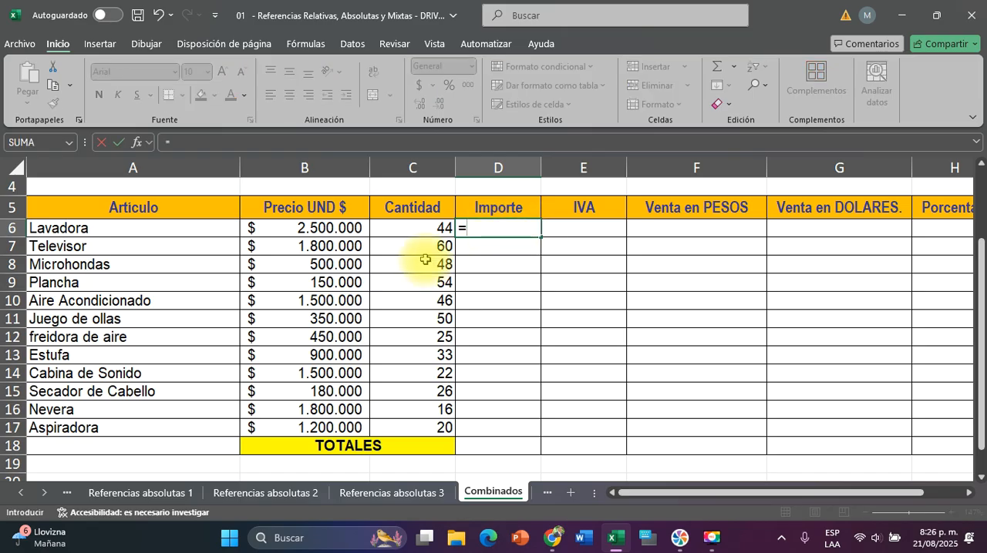
pyautogui.click(282, 229)
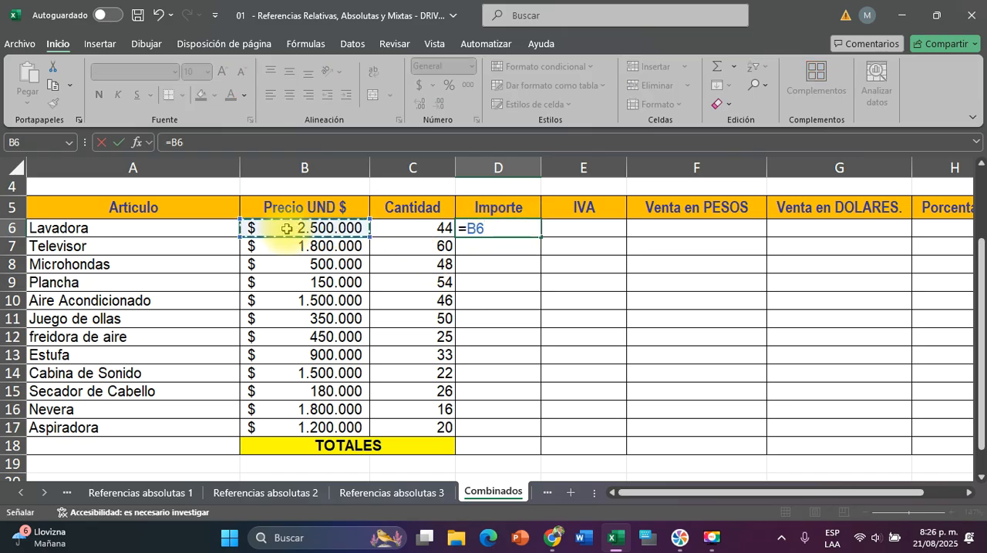
pyautogui.write('*')
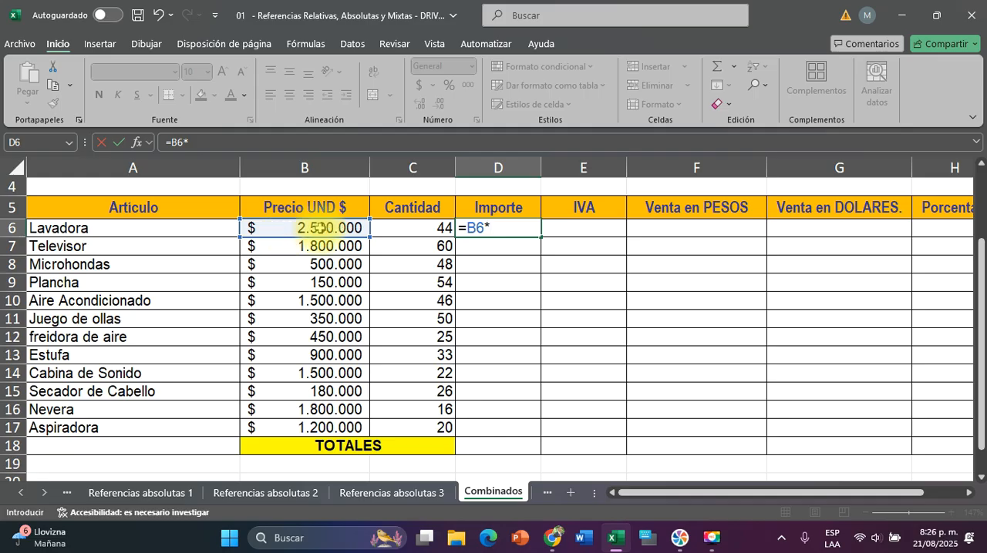
pyautogui.click(418, 228)
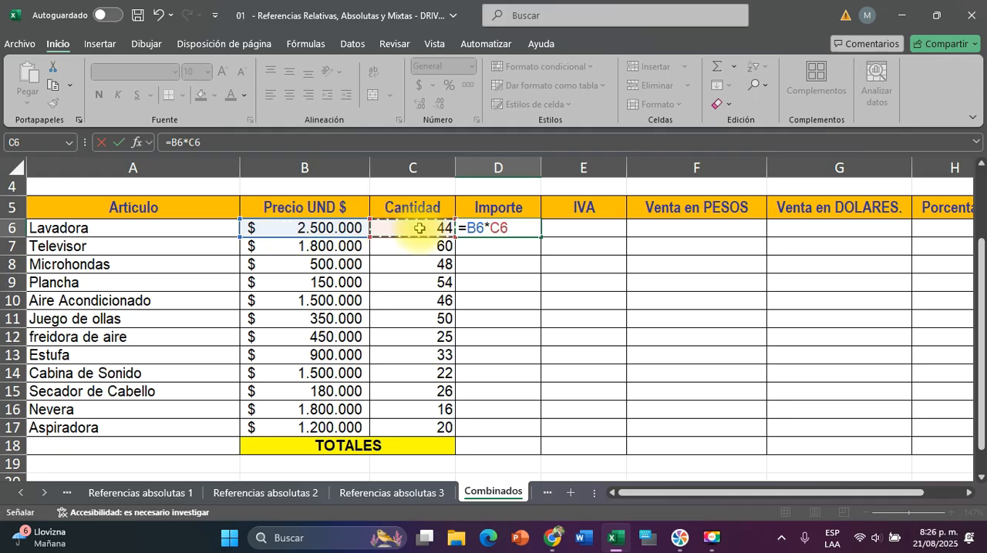
pyautogui.press('Return')
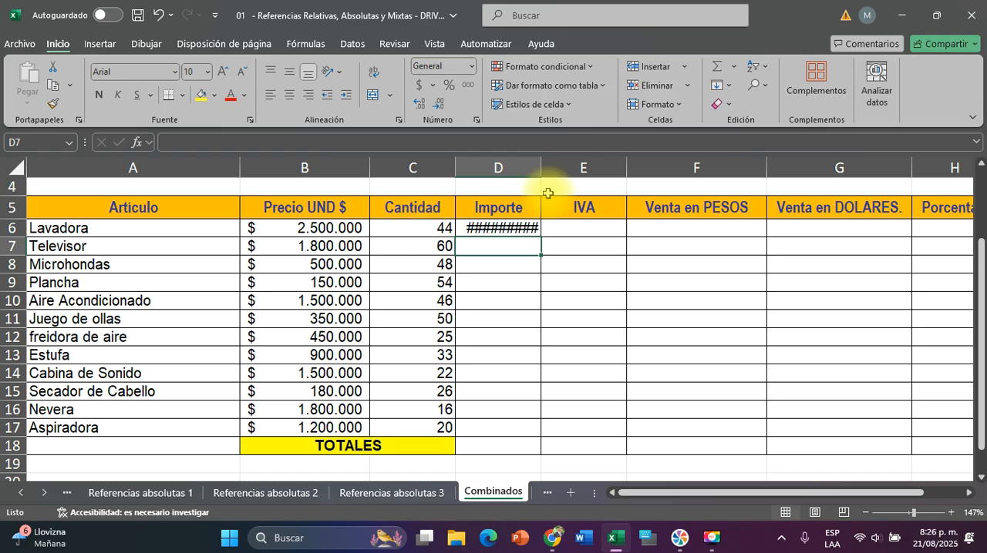
# Widen column D to fit the Importe amount and fill the D6 formula down to Aspiradora in D17
pyautogui.moveTo(545, 169); pyautogui.dragTo(587, 168)
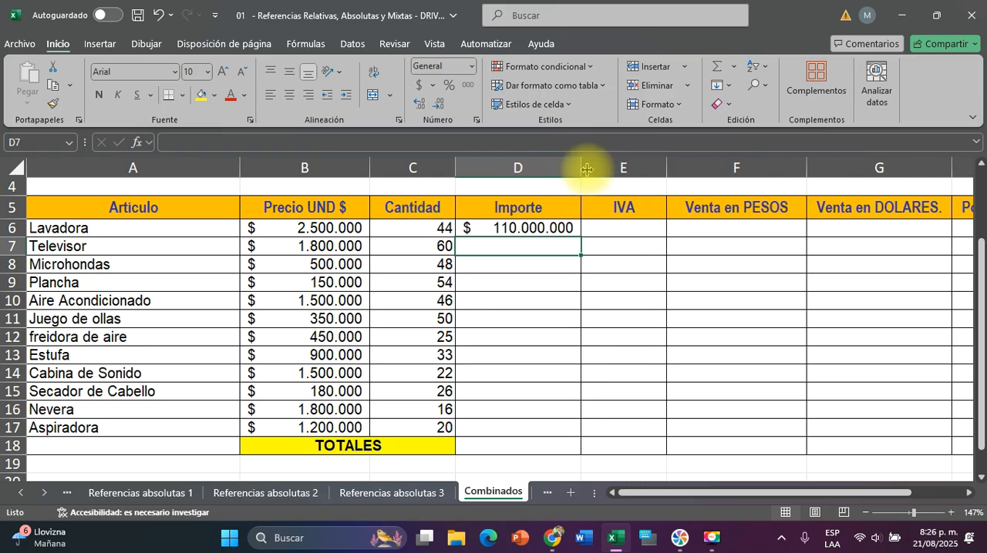
pyautogui.click(521, 227)
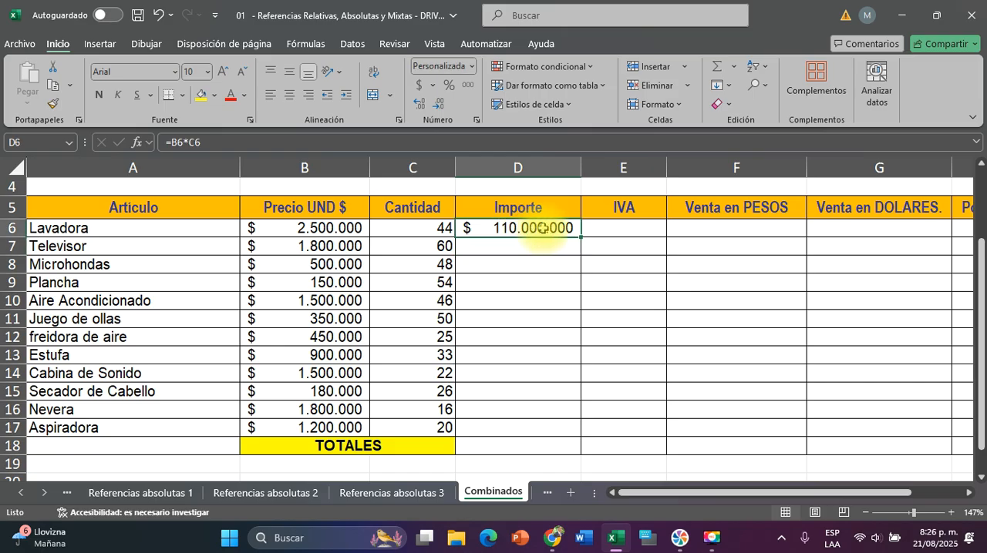
pyautogui.moveTo(580, 240); pyautogui.dragTo(553, 428)
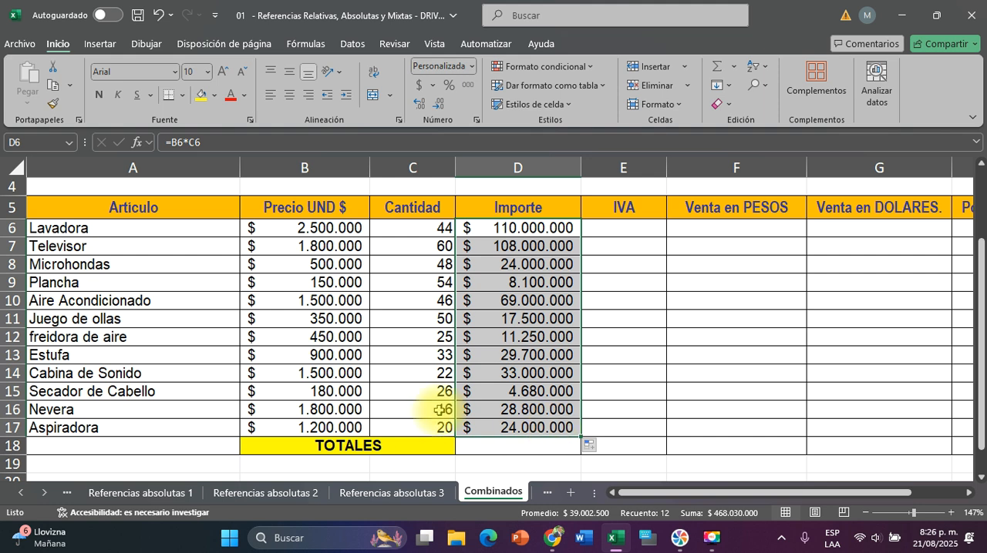
# Examine Lavadora's Importe in D6, its quantity in C6, and the IVA rate in E3 that its IVA cell E6 depends on
pyautogui.hscroll(2, 594, 331)
pyautogui.hscroll(-2, 594, 331)
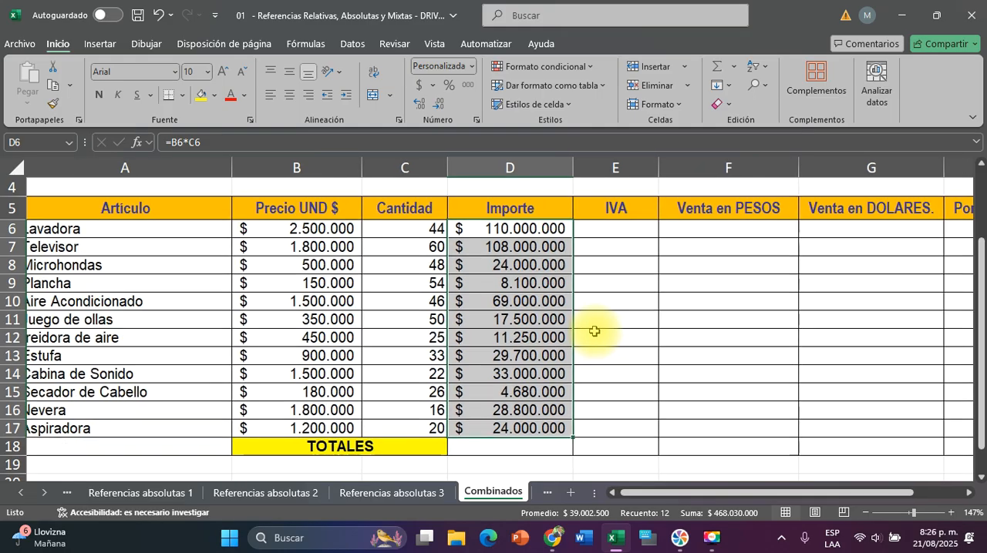
pyautogui.scroll(-2, 595, 332)
pyautogui.scroll(2, 594, 332)
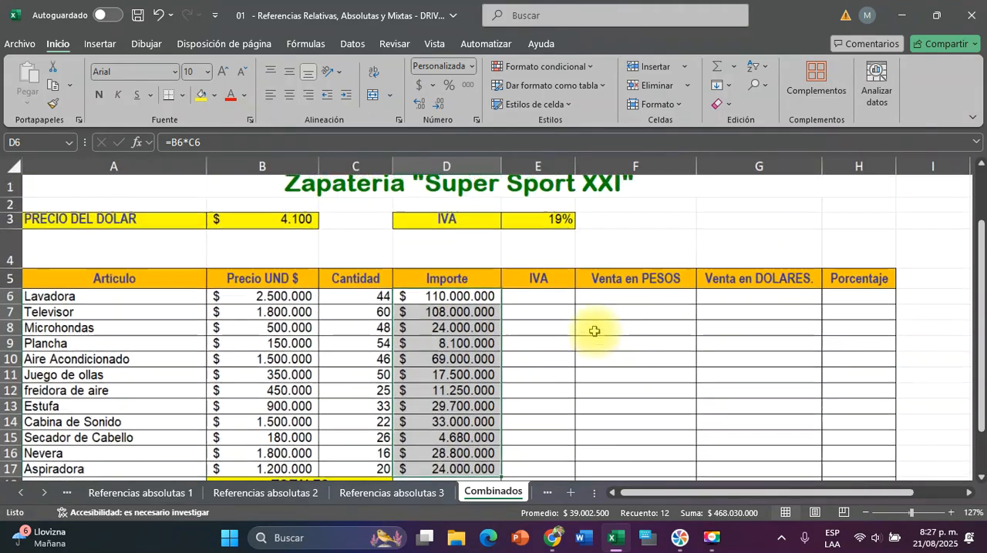
pyautogui.scroll(-1, 595, 332)
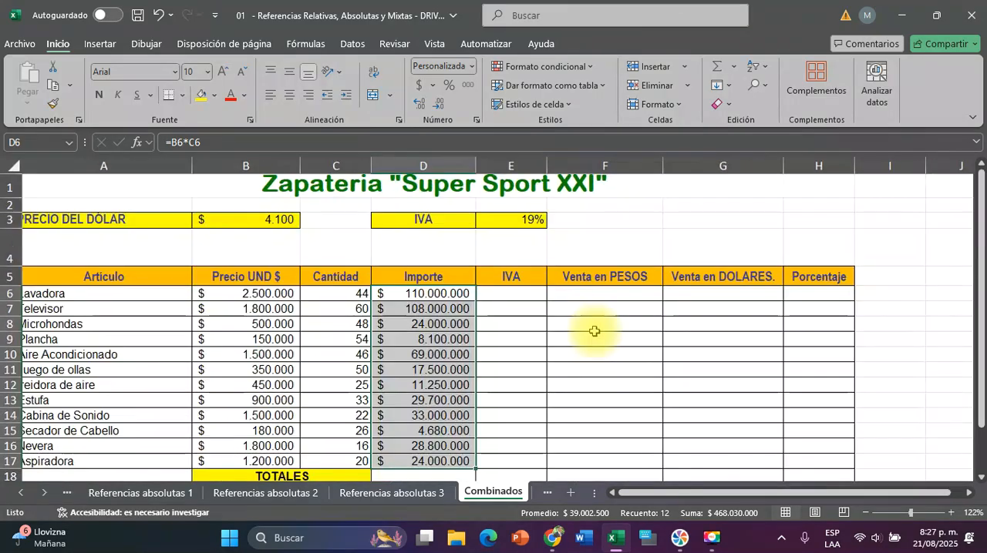
pyautogui.click(513, 294)
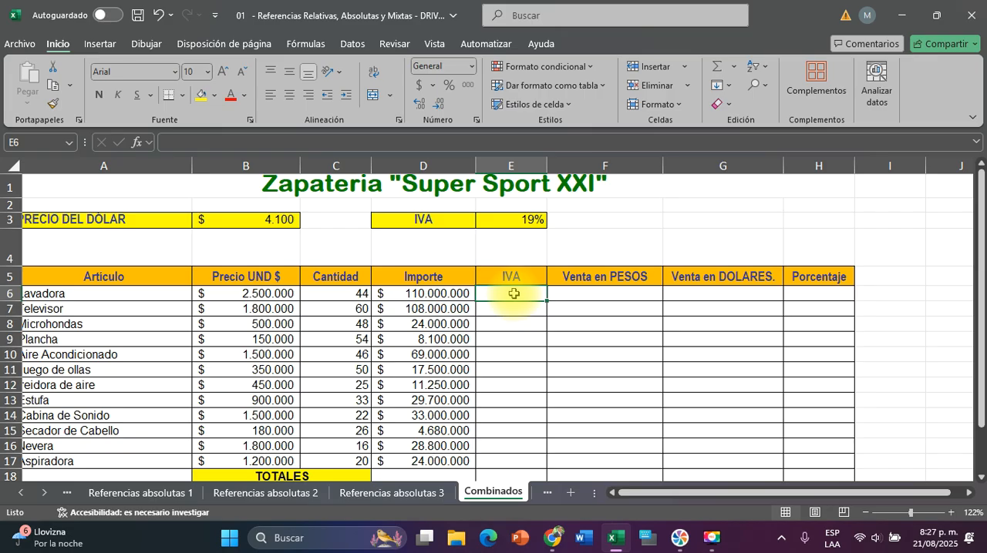
pyautogui.click(444, 293)
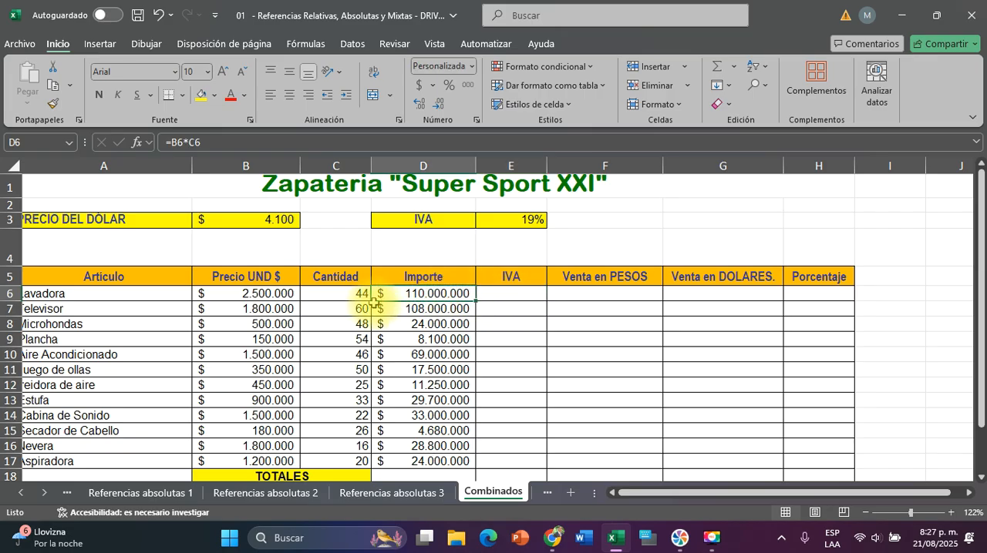
pyautogui.click(338, 292)
pyautogui.click(430, 293)
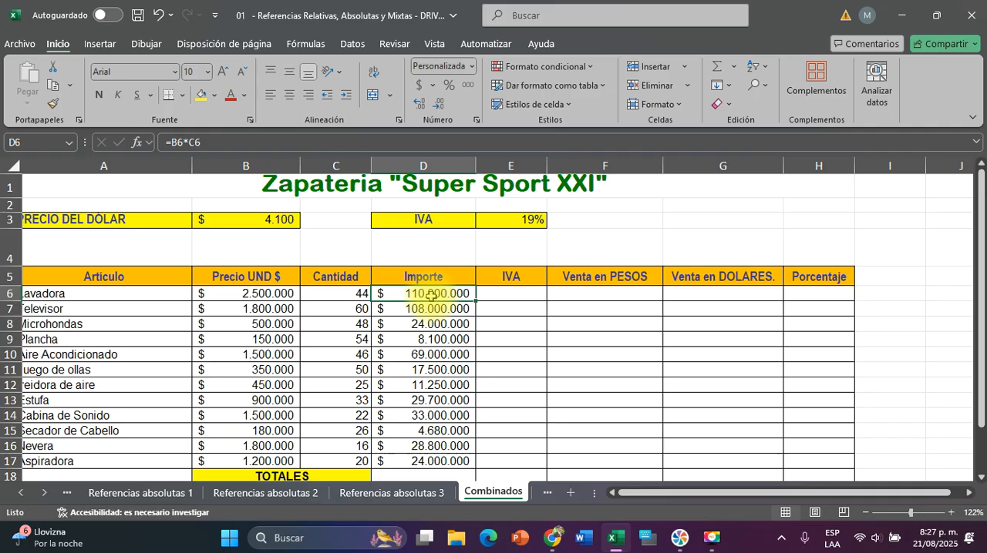
pyautogui.click(508, 295)
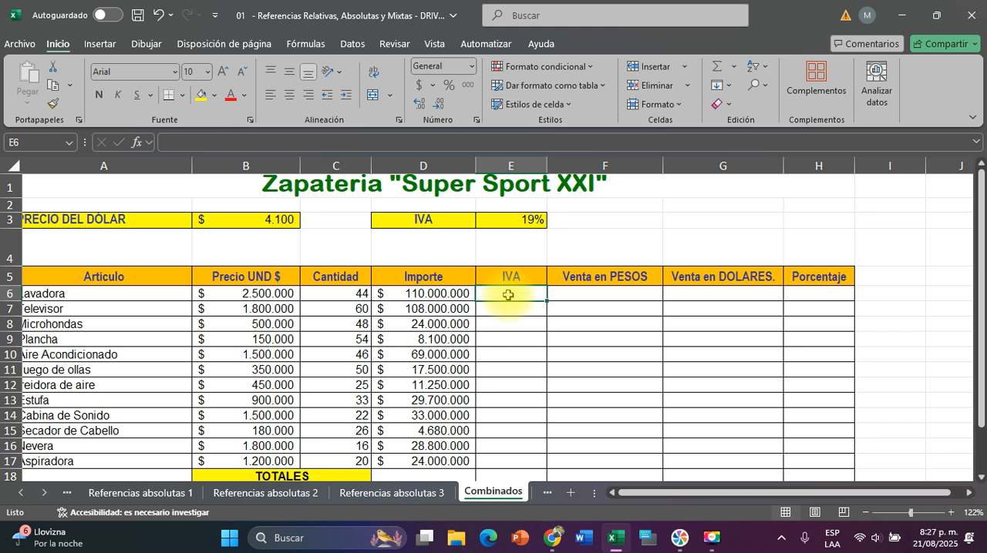
pyautogui.click(530, 221)
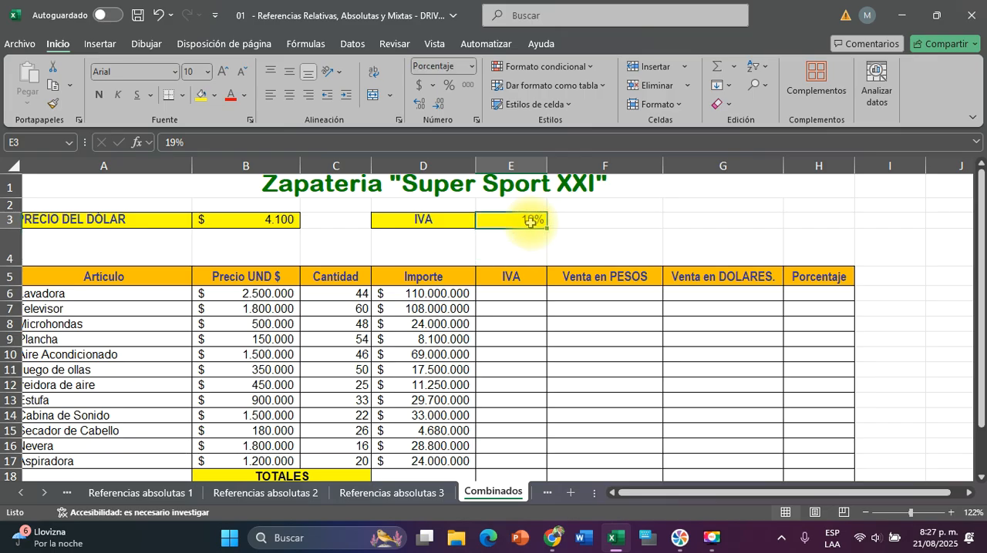
pyautogui.click(503, 295)
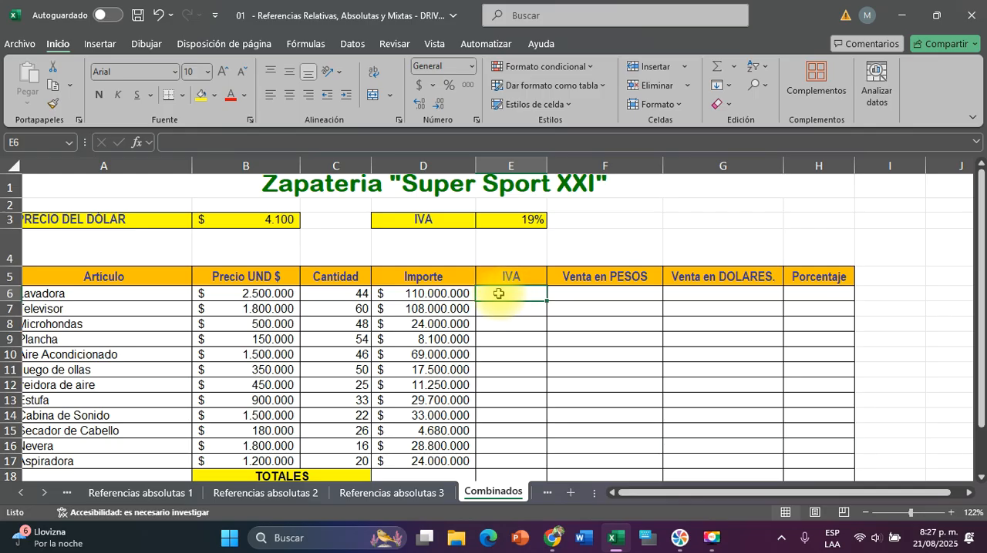
pyautogui.click(449, 301)
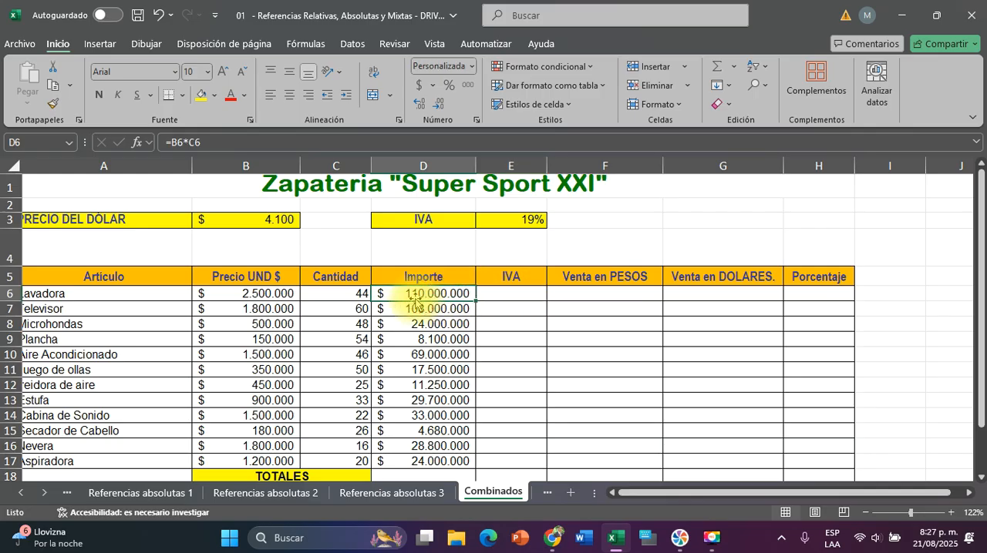
# Calculate Lavadora's IVA in E6 with the formula =D6*E3
pyautogui.click(513, 292)
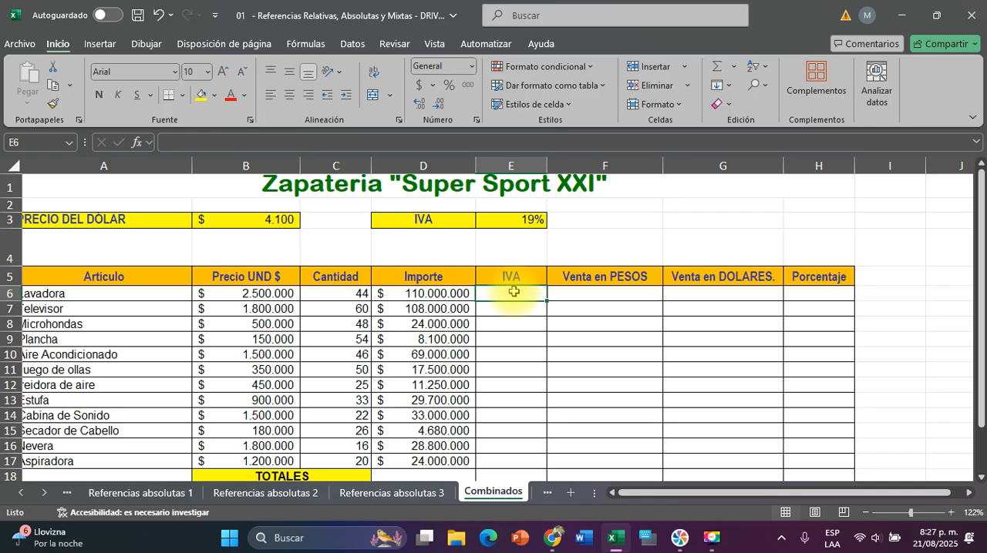
pyautogui.write('=')
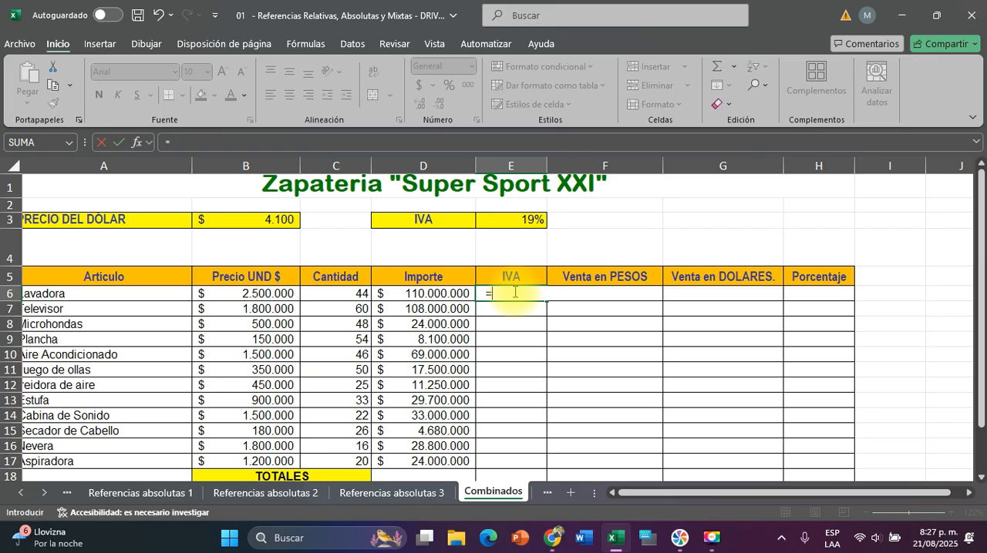
pyautogui.click(401, 293)
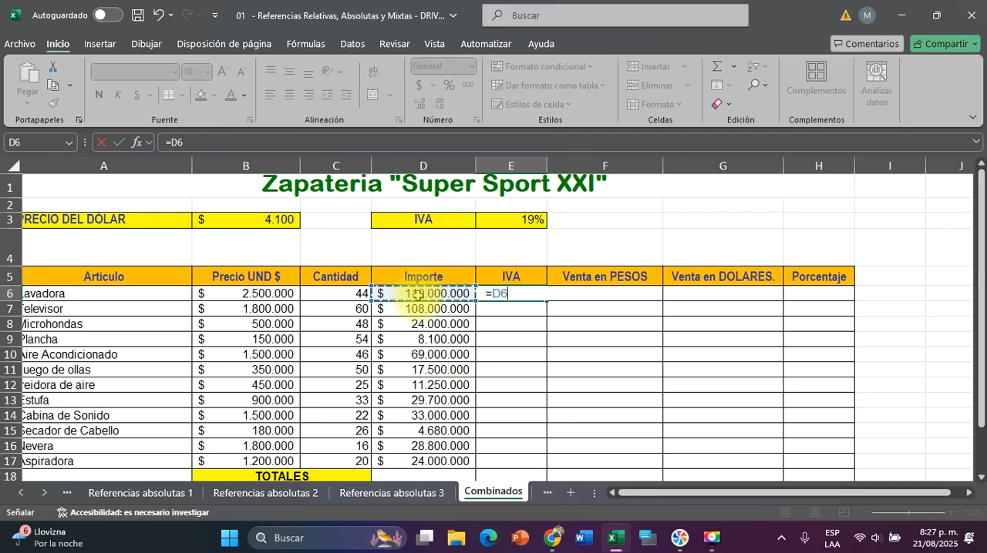
pyautogui.write('*')
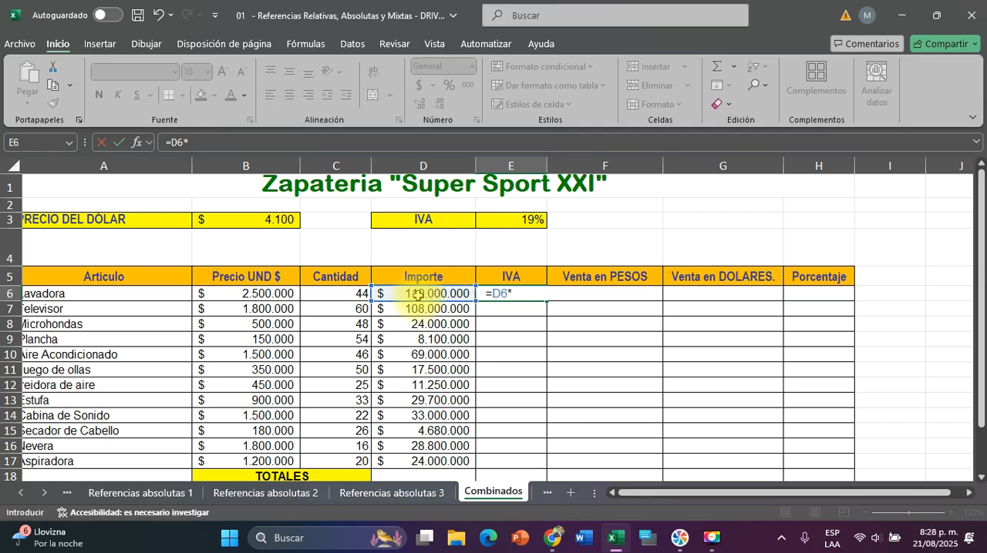
pyautogui.click(518, 220)
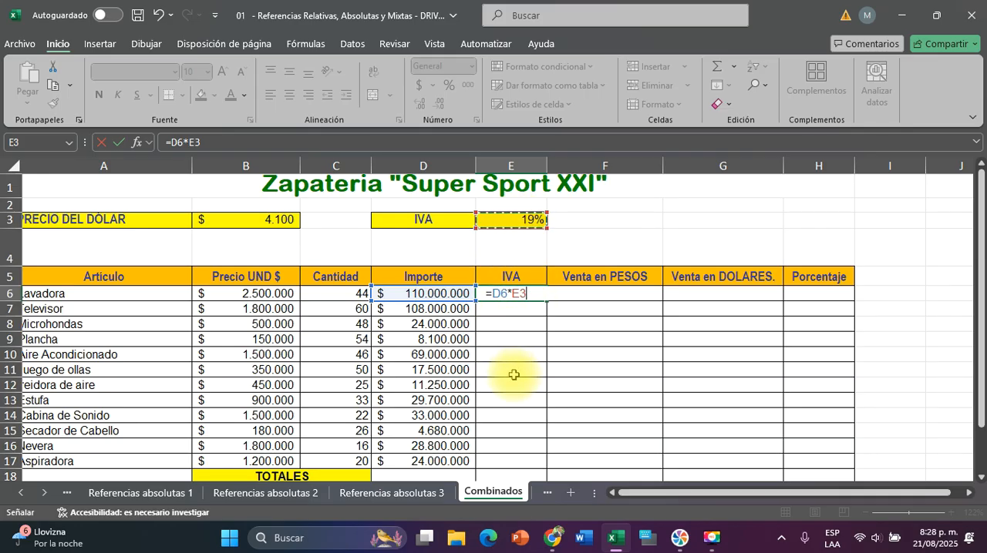
pyautogui.press('Return')
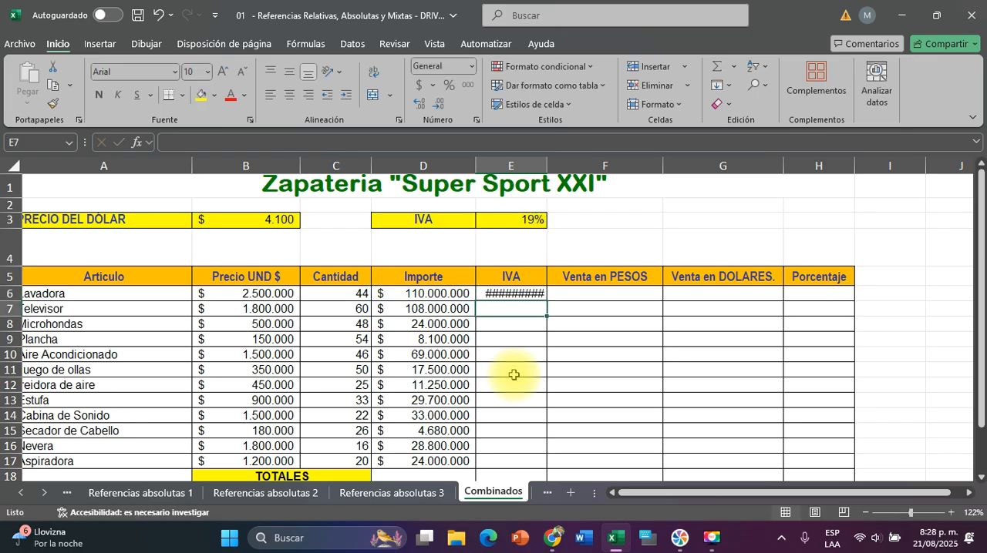
# Make the IVA rate reference in E6 absolute so the formula reads =D6*$E$3
pyautogui.moveTo(548, 168); pyautogui.dragTo(575, 168)
pyautogui.doubleClick(510, 293)
pyautogui.click(523, 292)
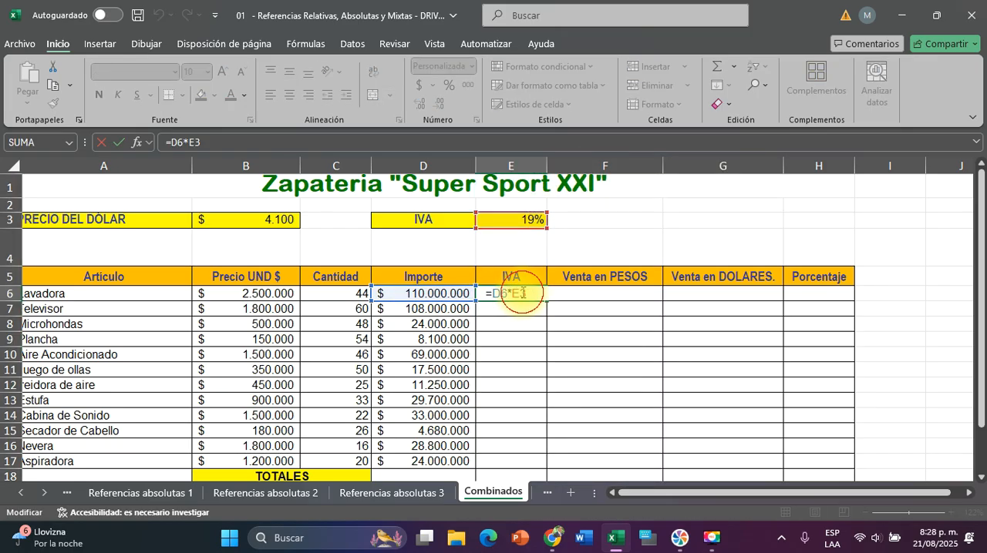
pyautogui.press('F4')
pyautogui.press('Return')
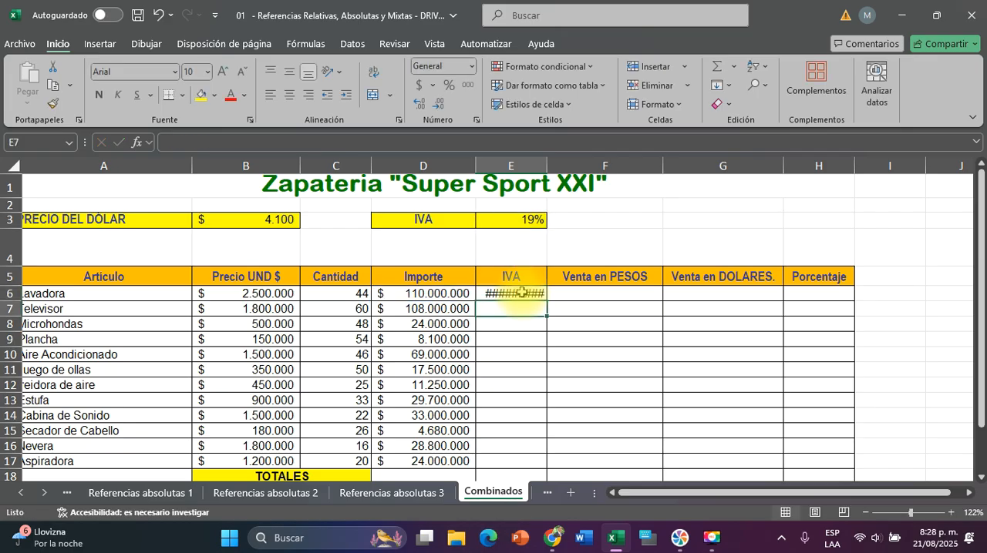
# Widen column E to fit the IVA amount and fill the E6 formula down to Aspiradora in E17
pyautogui.click(544, 165)
pyautogui.press('Escape')
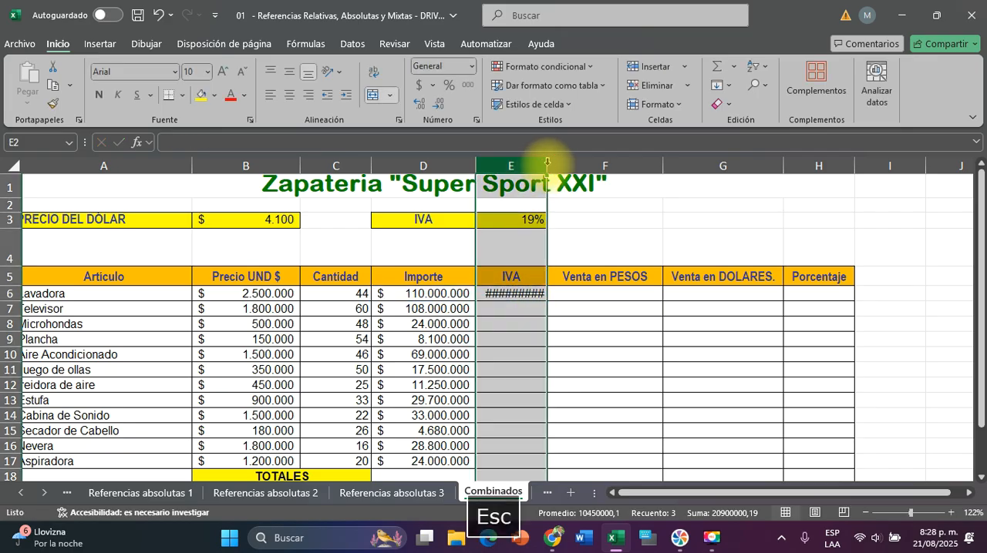
pyautogui.click(569, 308)
pyautogui.moveTo(549, 165); pyautogui.dragTo(581, 165)
pyautogui.click(548, 294)
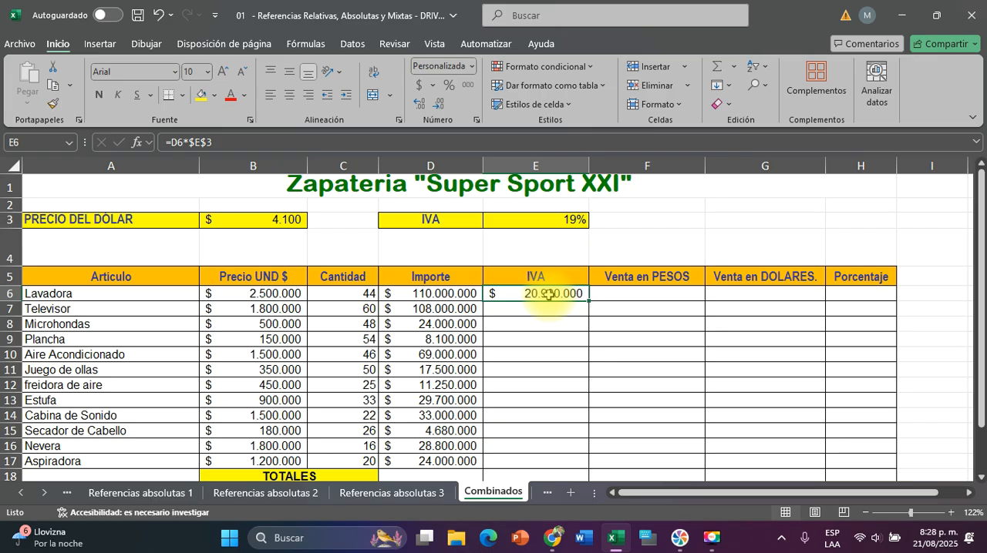
pyautogui.moveTo(589, 301); pyautogui.dragTo(596, 445)
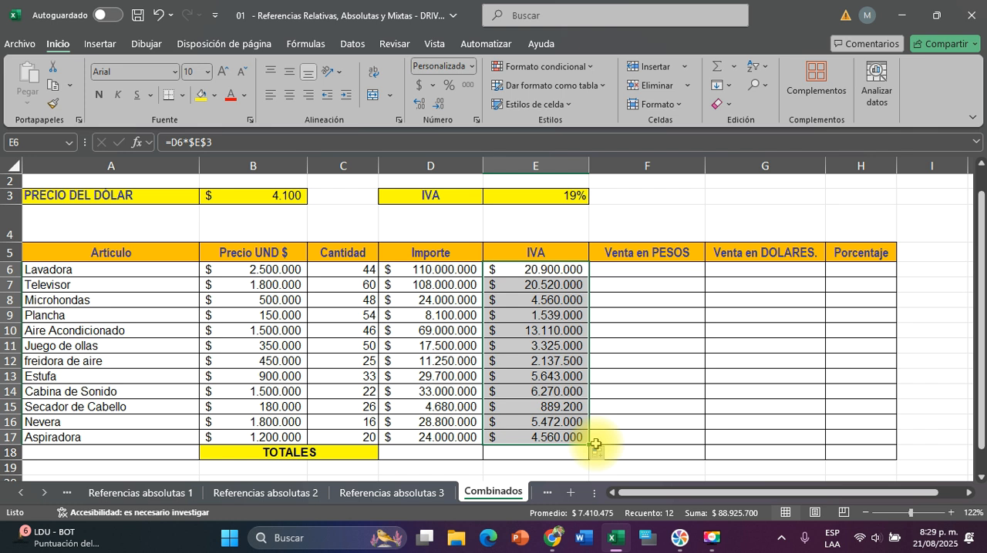
# Check Lavadora's Importe in D6 and IVA in E6 as the amounts needed for its Venta en PESOS cell F6
pyautogui.click(647, 267)
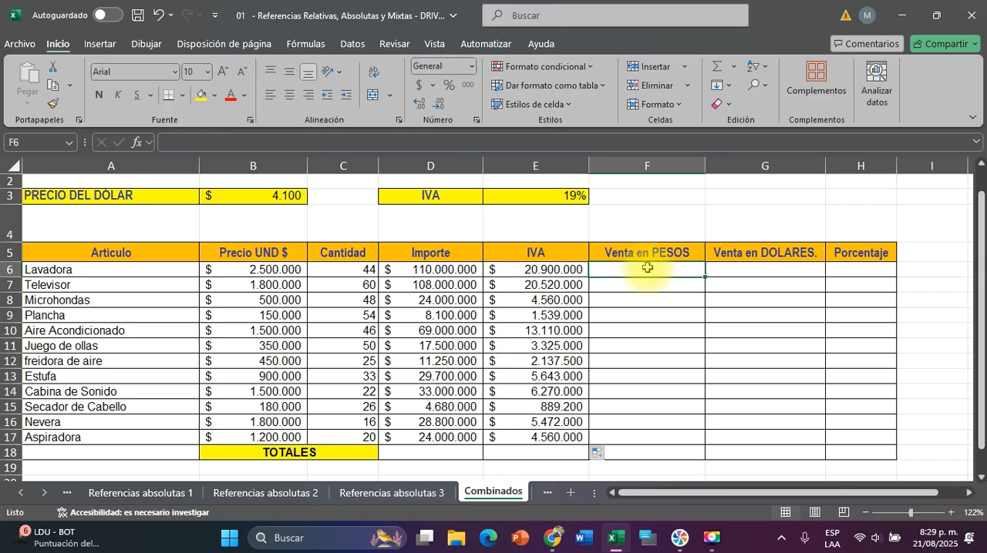
pyautogui.click(443, 270)
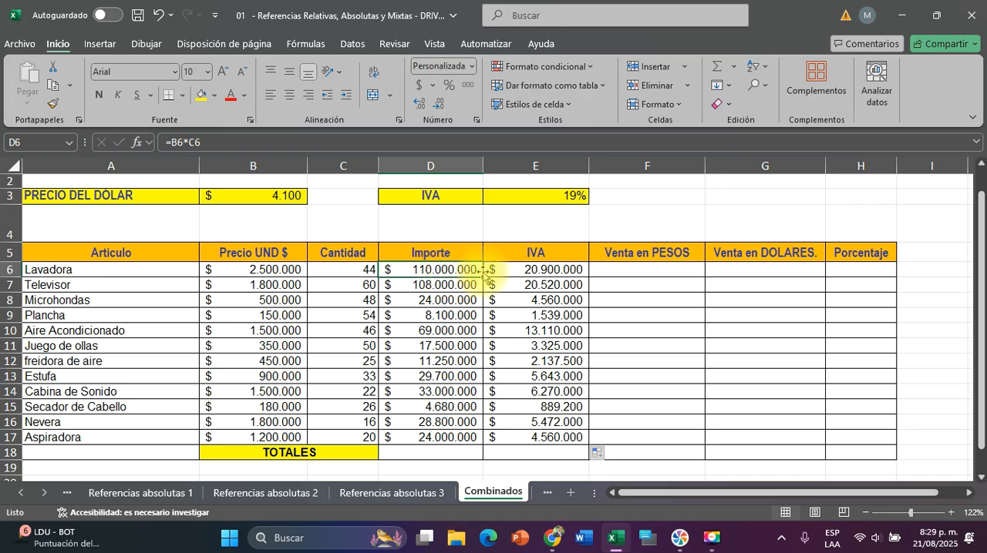
pyautogui.click(568, 269)
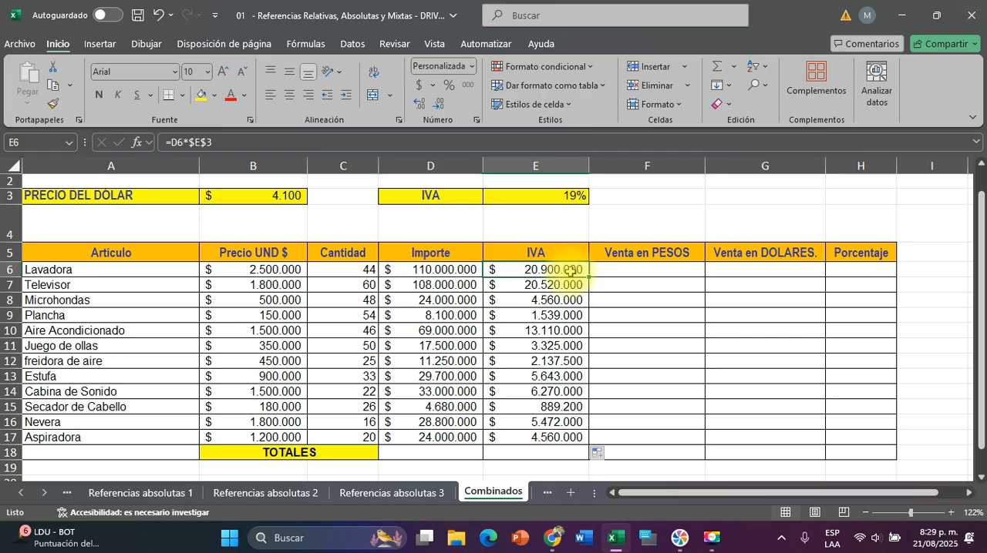
pyautogui.click(659, 271)
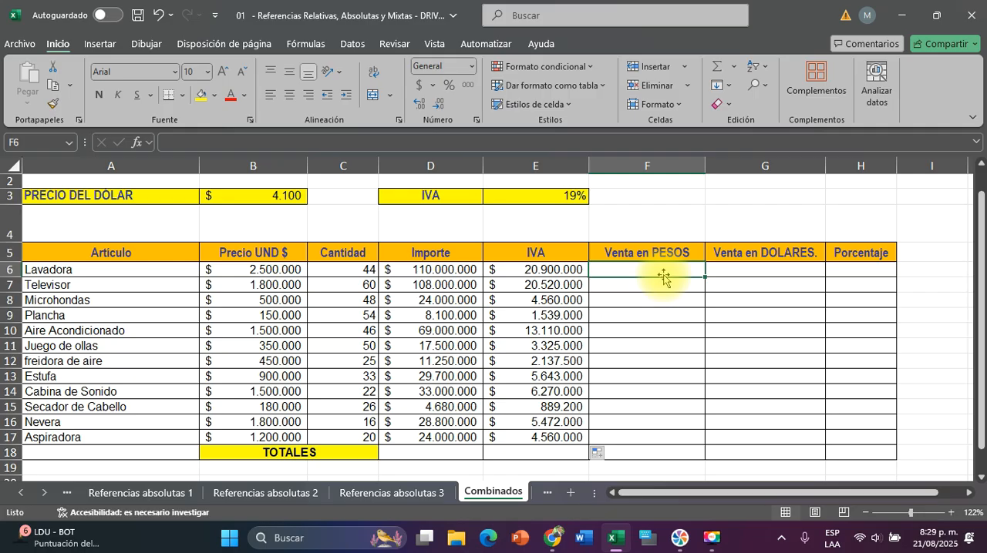
pyautogui.click(434, 269)
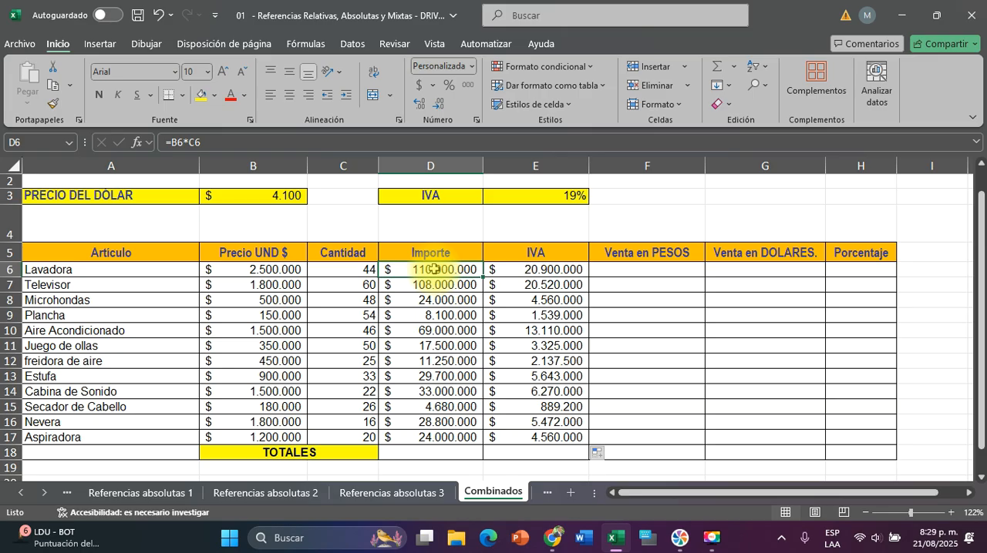
pyautogui.click(517, 269)
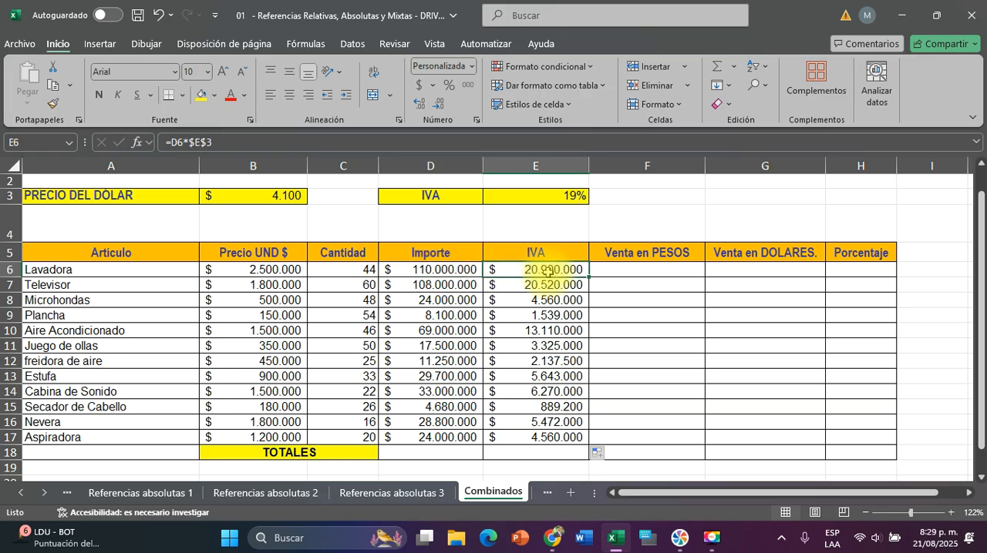
# Calculate Lavadora's Venta en PESOS in F6 by adding its Importe and IVA with the formula =D6+E6
pyautogui.click(619, 275)
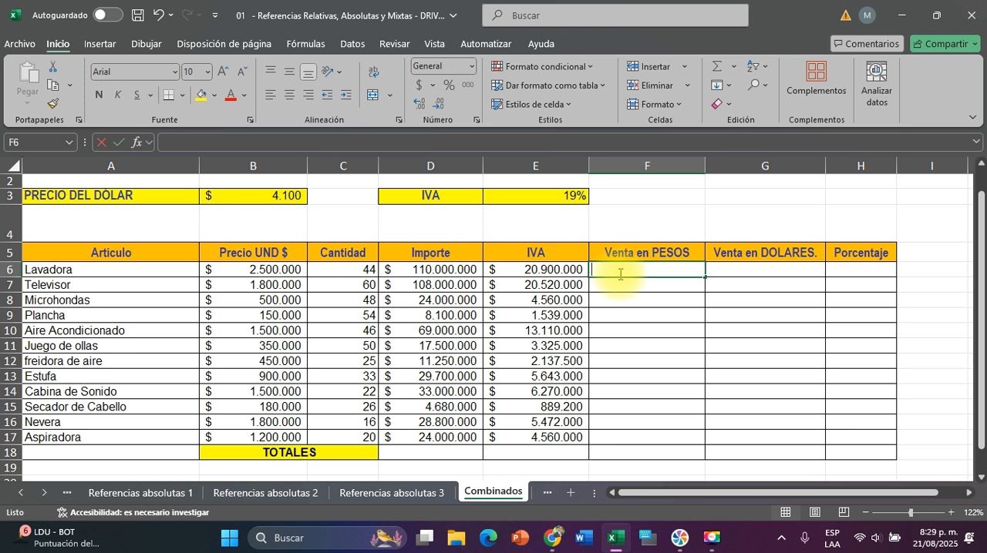
pyautogui.write('=')
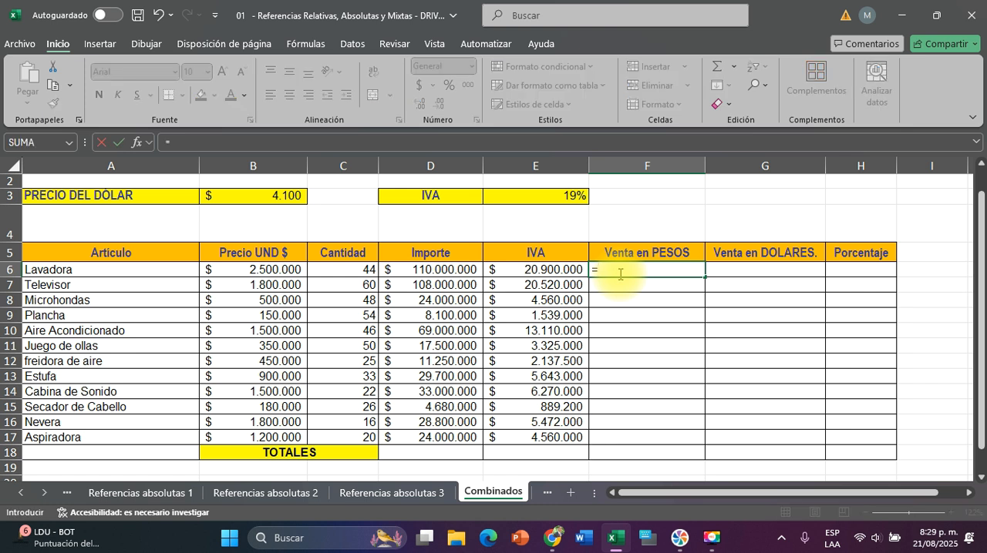
pyautogui.click(453, 269)
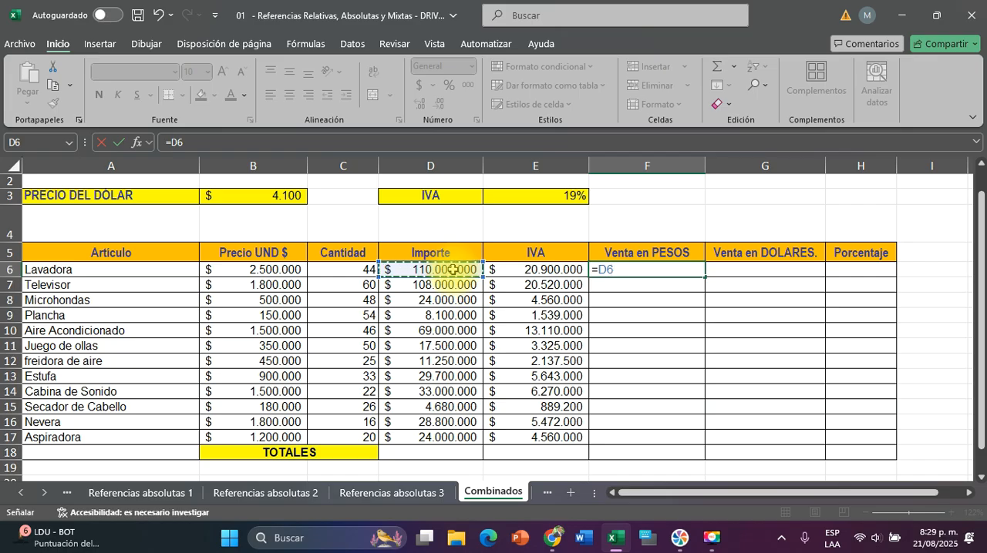
pyautogui.write('+')
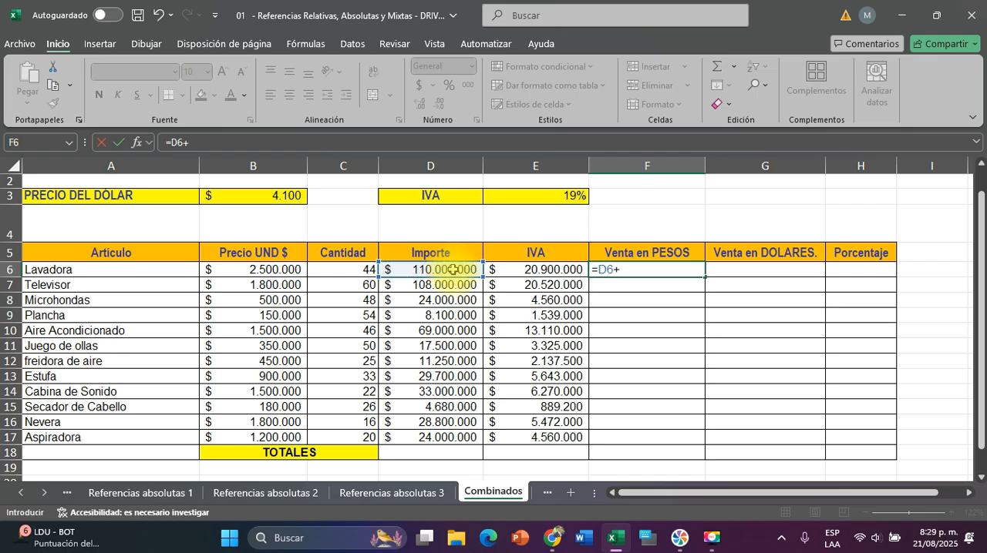
pyautogui.click(528, 269)
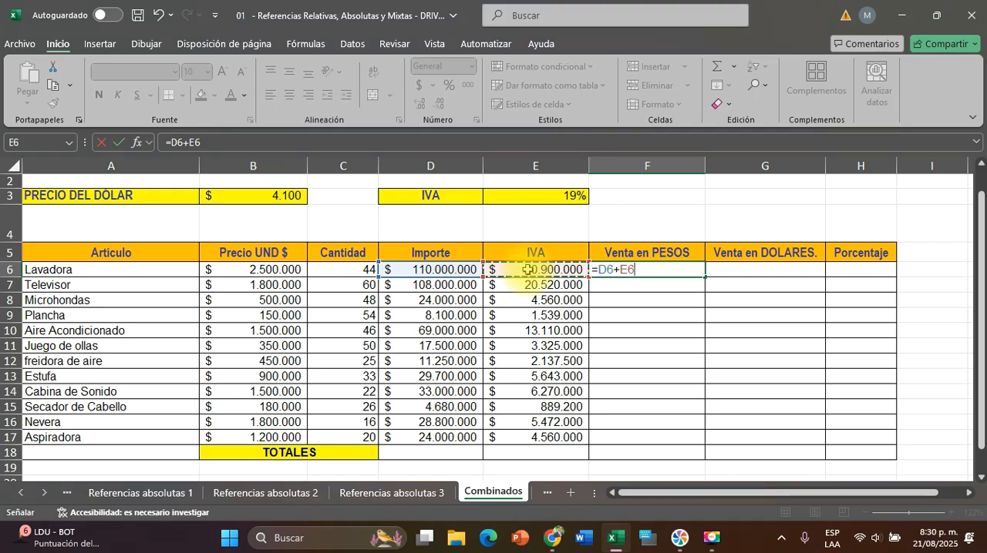
pyautogui.press('Return')
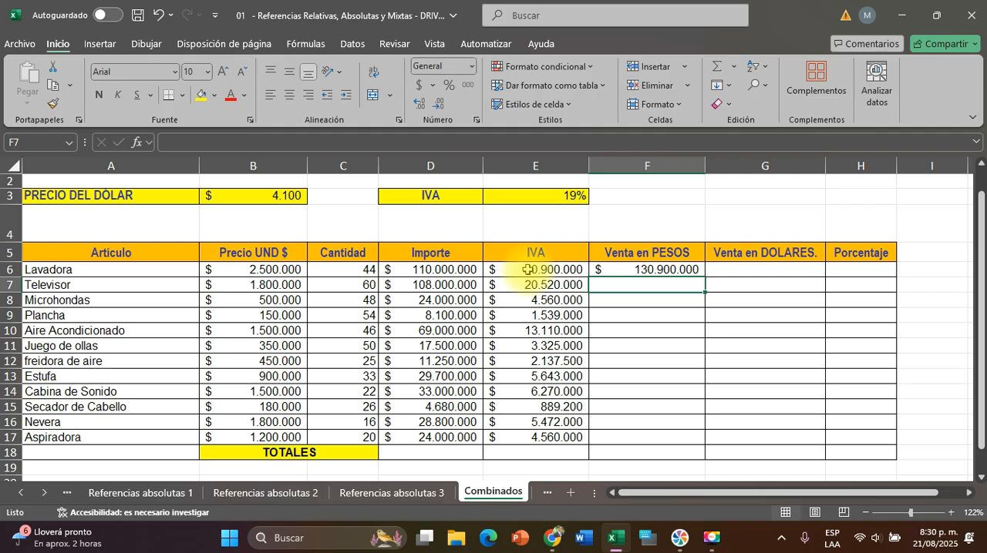
# Fill the F6 formula down the Venta en PESOS column to Aspiradora in F17, leaving the TOTALES cell F18 empty
pyautogui.click(640, 270)
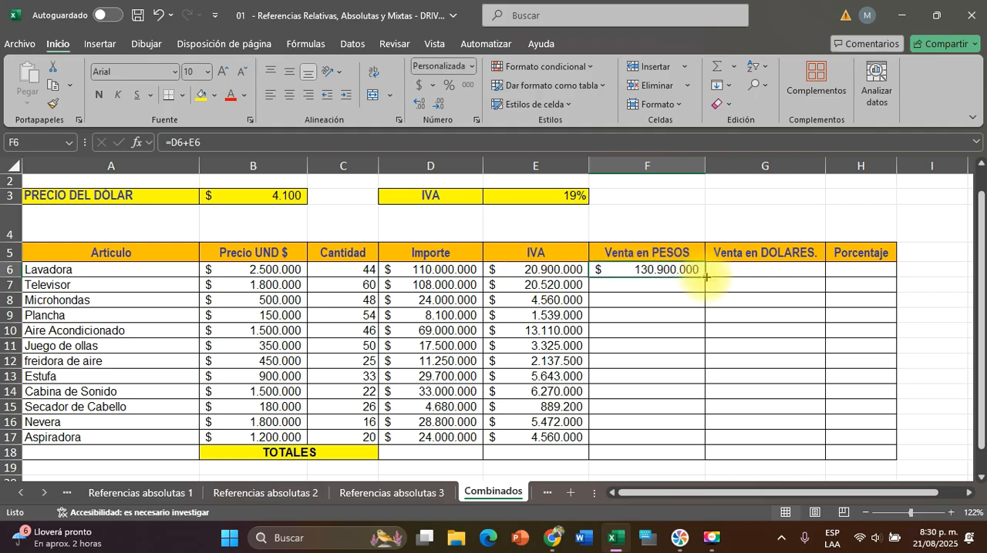
pyautogui.doubleClick(707, 276)
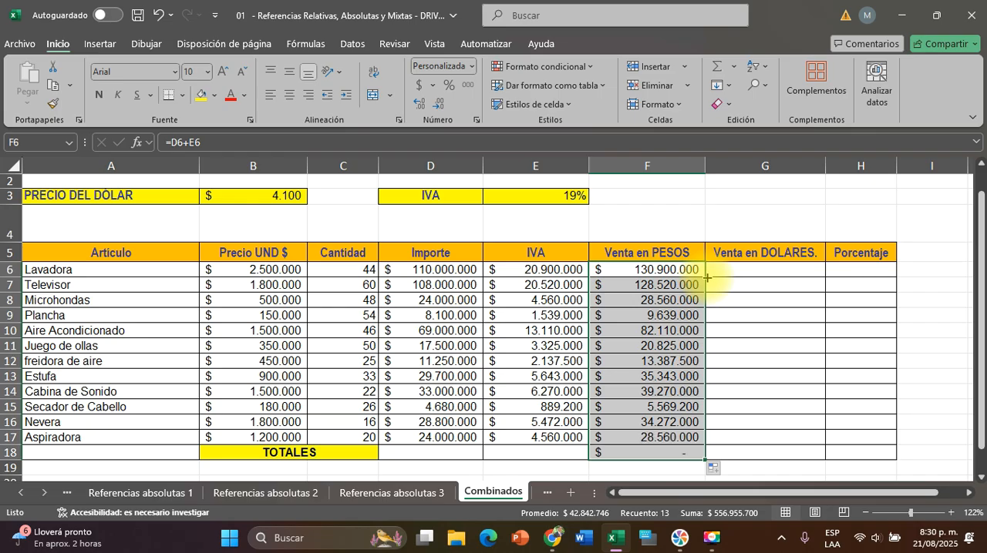
pyautogui.click(646, 453)
pyautogui.press('Delete')
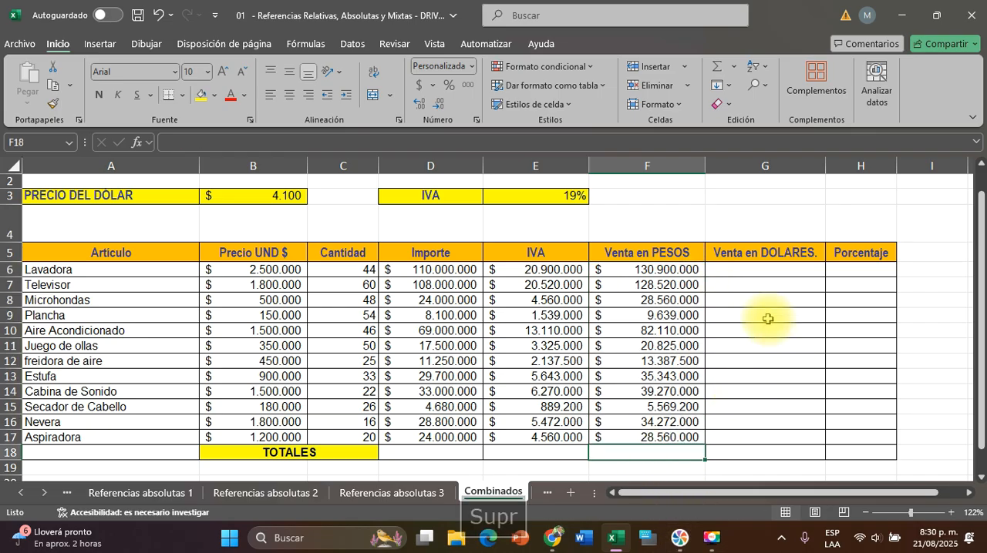
# Review Lavadora's unit price, Cantidad, Importe, IVA and Venta en PESOS in row 6 to see how each amount builds on the others
pyautogui.click(739, 271)
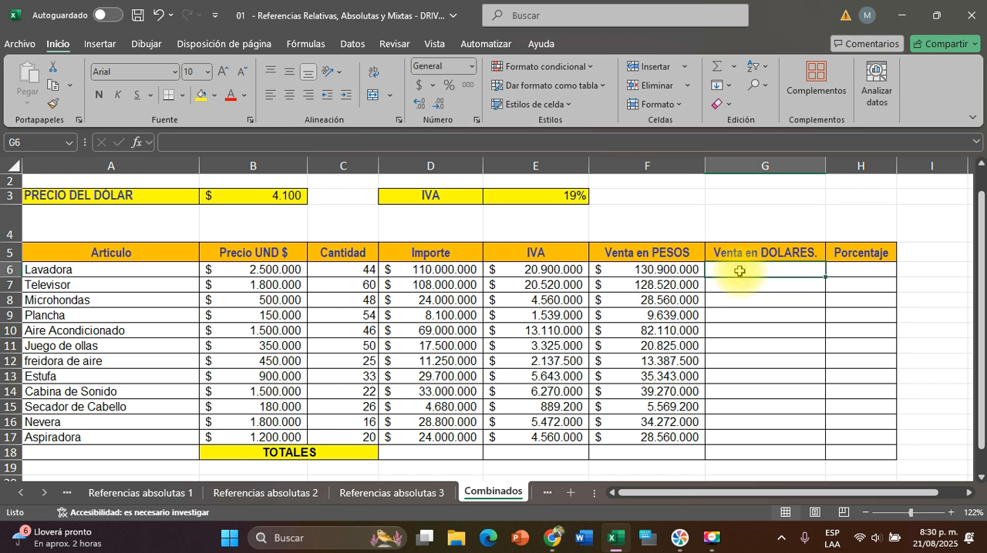
pyautogui.click(274, 270)
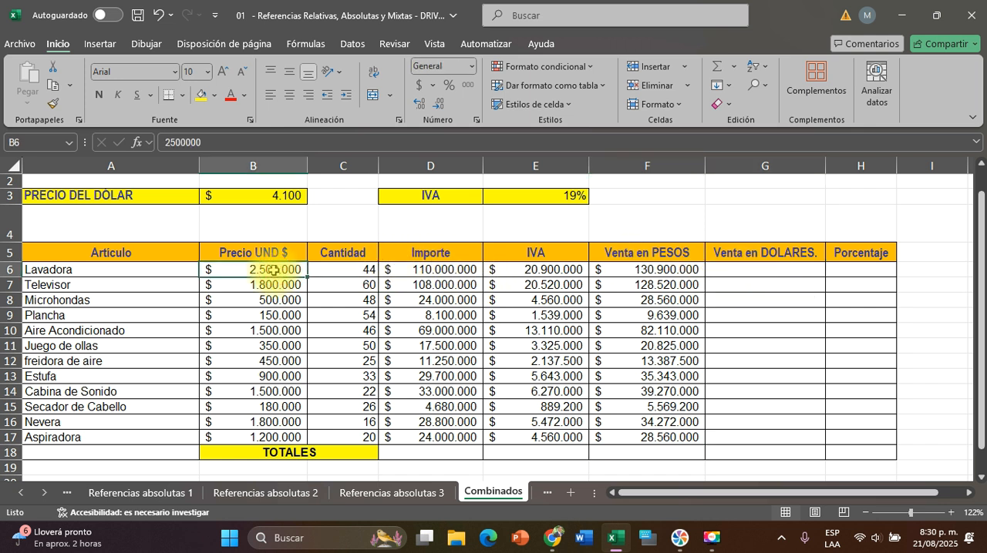
pyautogui.moveTo(433, 270); pyautogui.dragTo(358, 270)
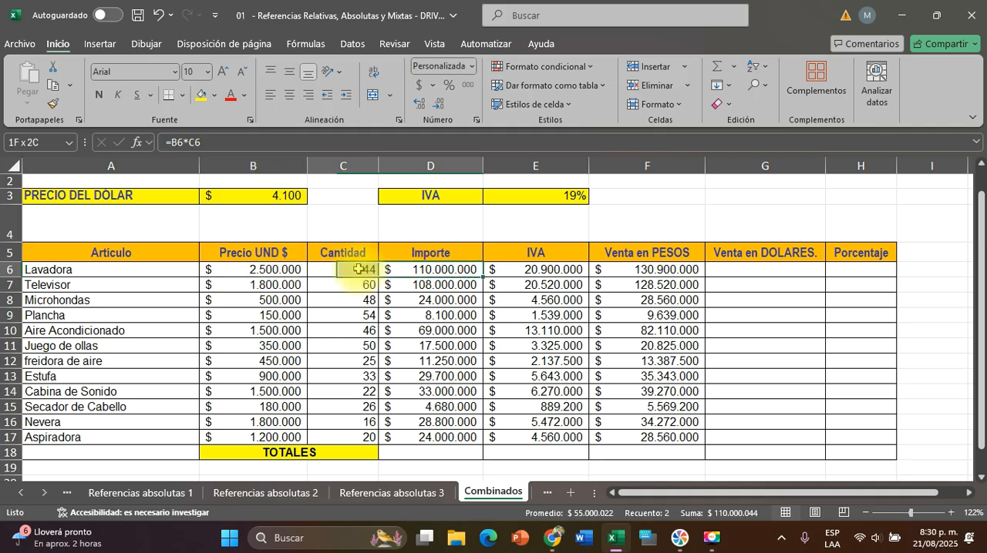
pyautogui.click(515, 268)
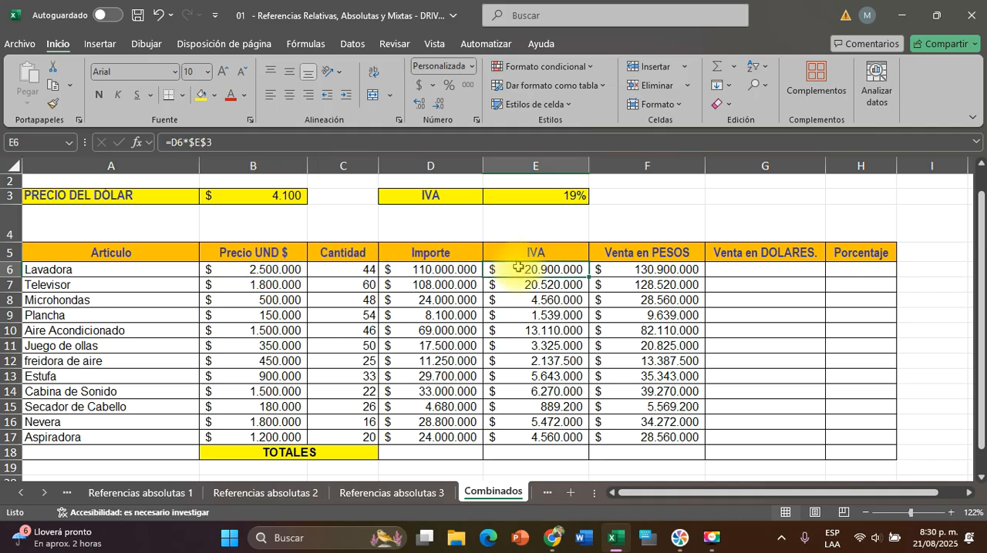
pyautogui.click(642, 269)
pyautogui.moveTo(643, 269); pyautogui.dragTo(390, 270)
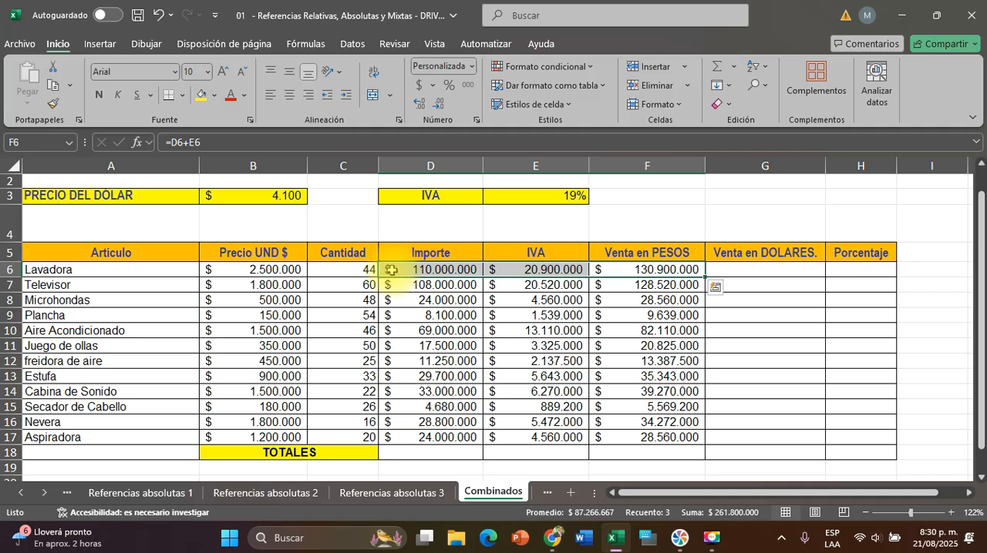
pyautogui.click(764, 282)
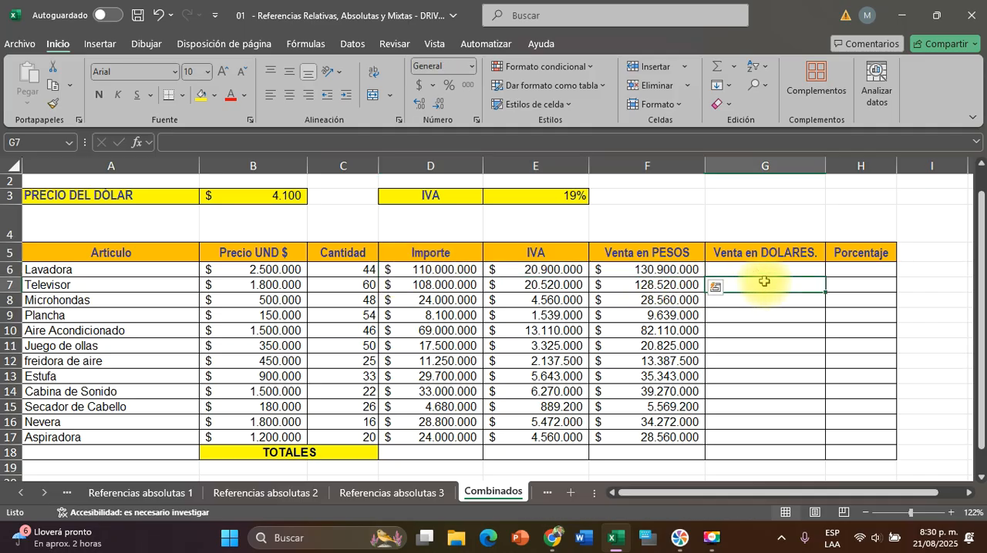
# Check the dollar price in B3 and Lavadora's Venta en PESOS in F6 as the inputs for its dollar sales in G6
pyautogui.click(748, 270)
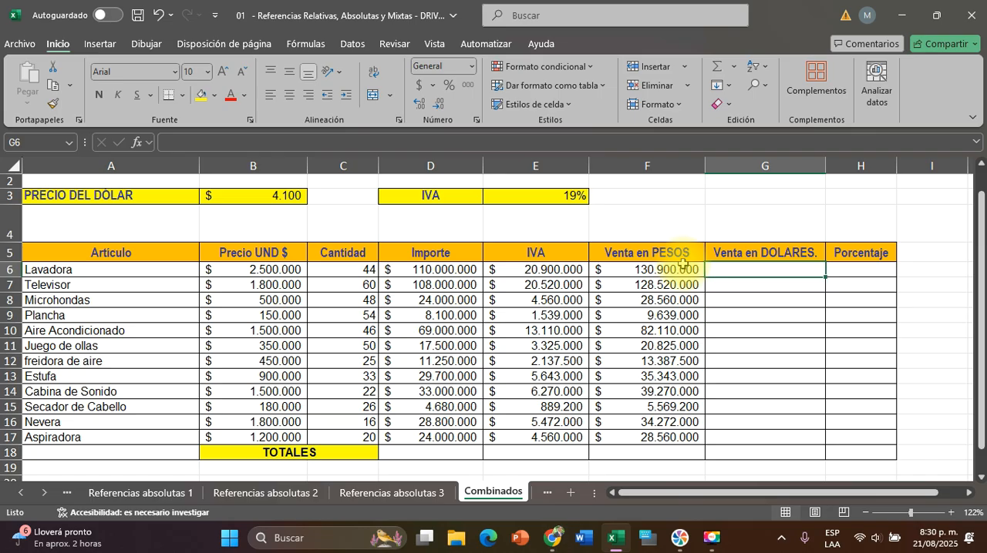
pyautogui.scroll(1, 756, 289)
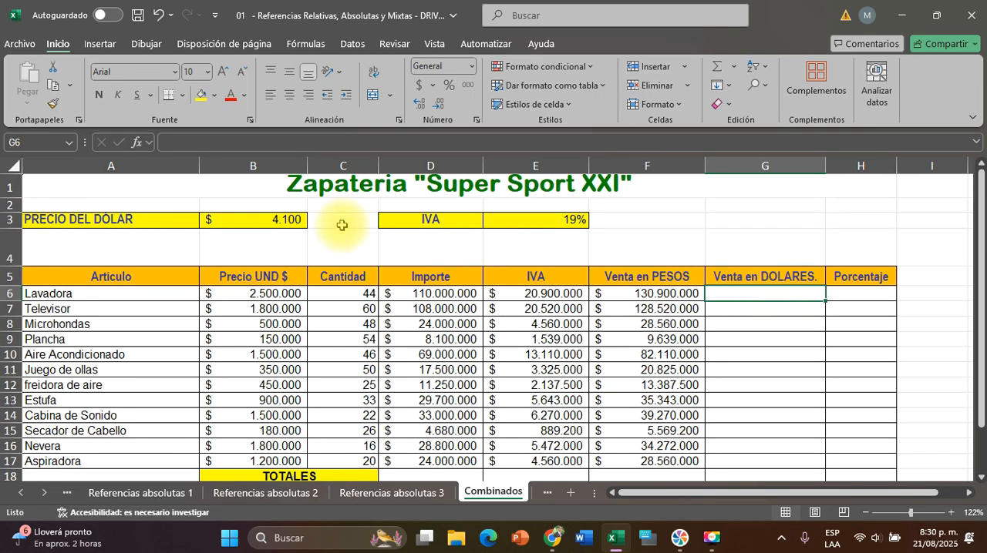
pyautogui.click(257, 219)
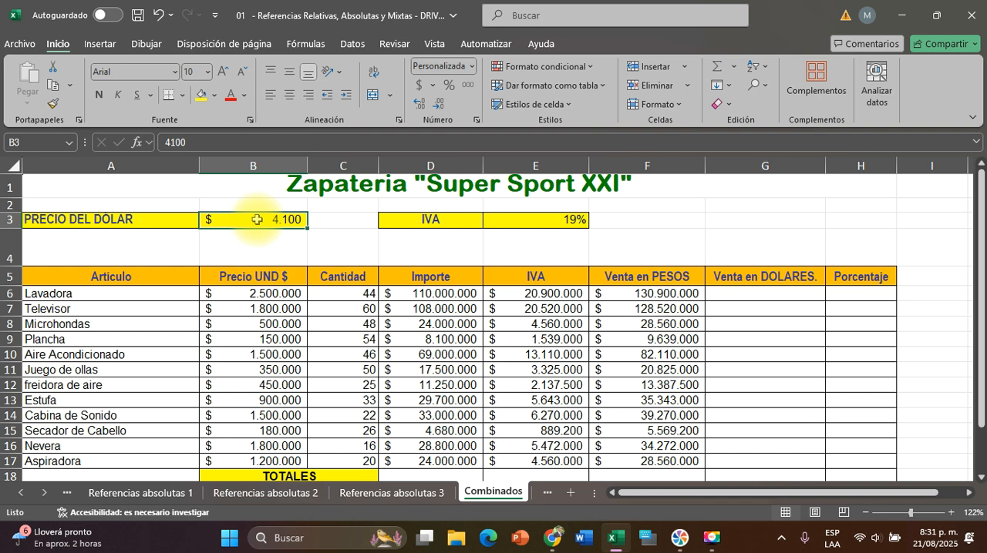
pyautogui.click(655, 293)
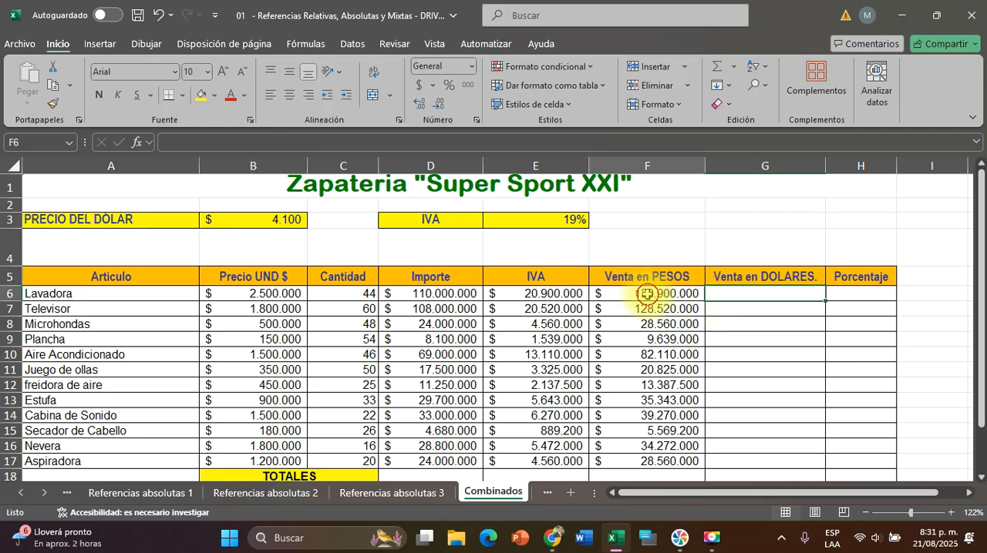
pyautogui.click(248, 220)
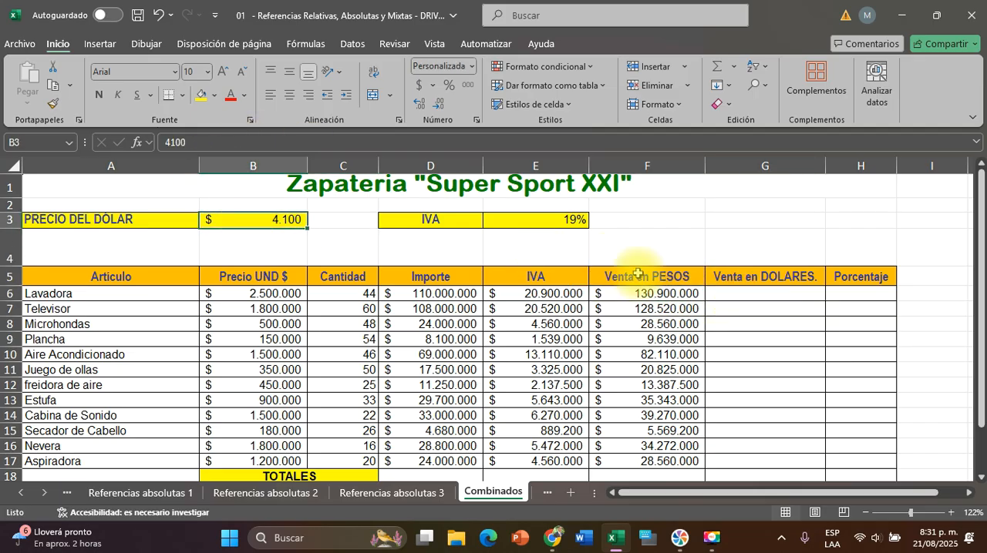
# Try calculating Lavadora's Venta en DOLARES in G6 by multiplying with an absolute dollar price reference, =$B$3*F6
pyautogui.click(763, 291)
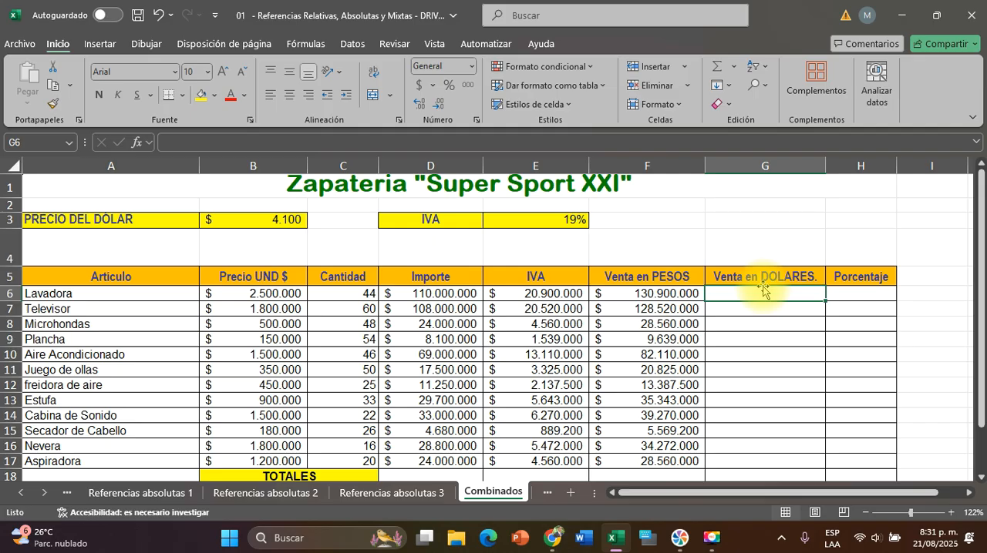
pyautogui.write('=')
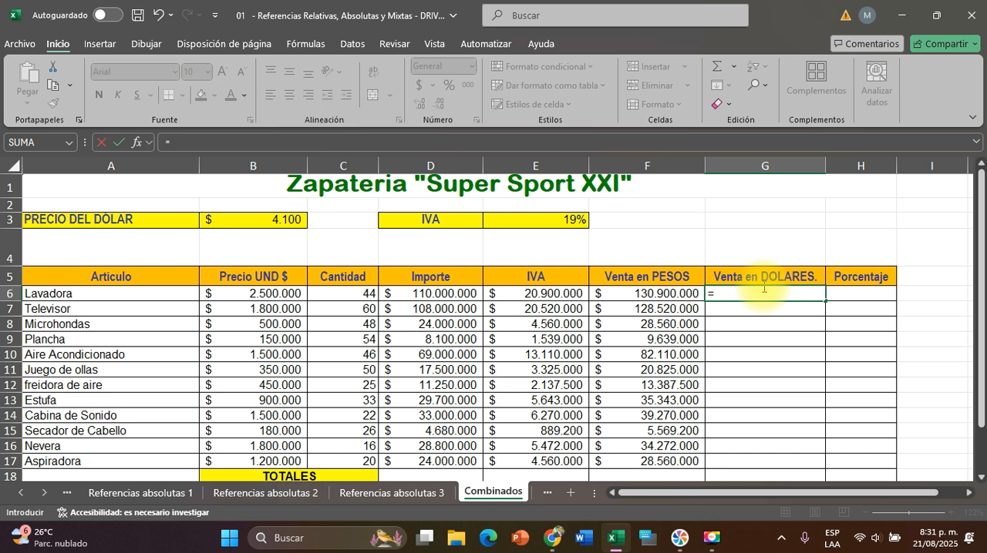
pyautogui.click(275, 220)
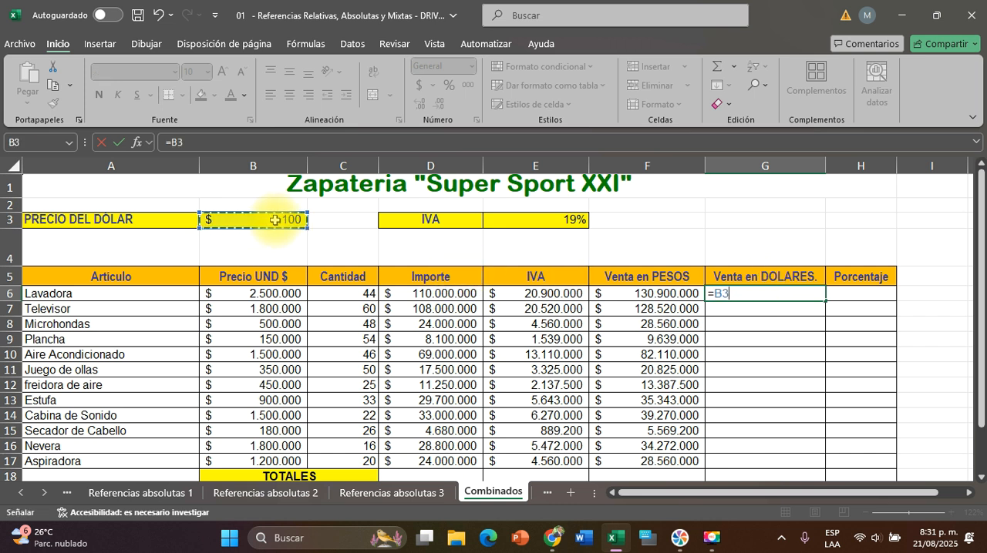
pyautogui.write('*')
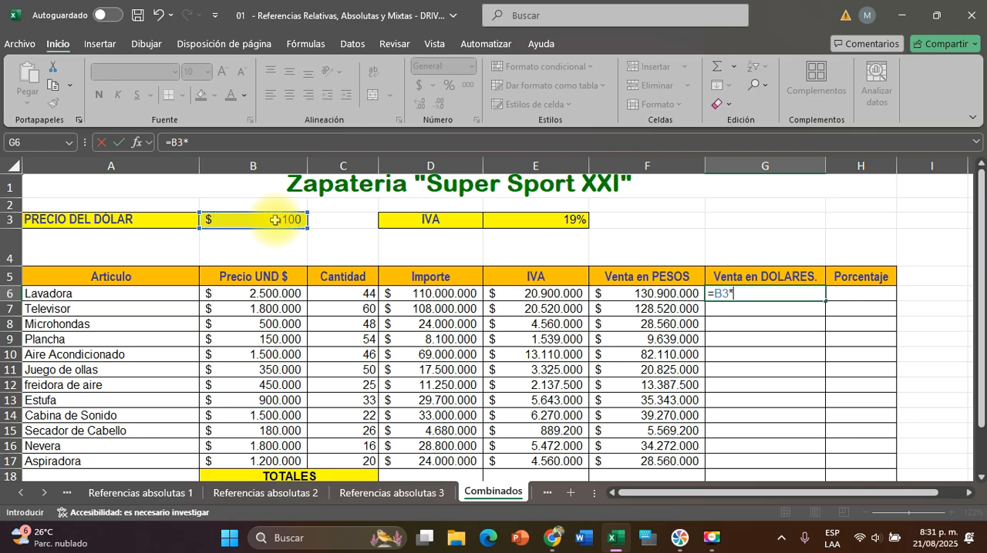
pyautogui.click(659, 293)
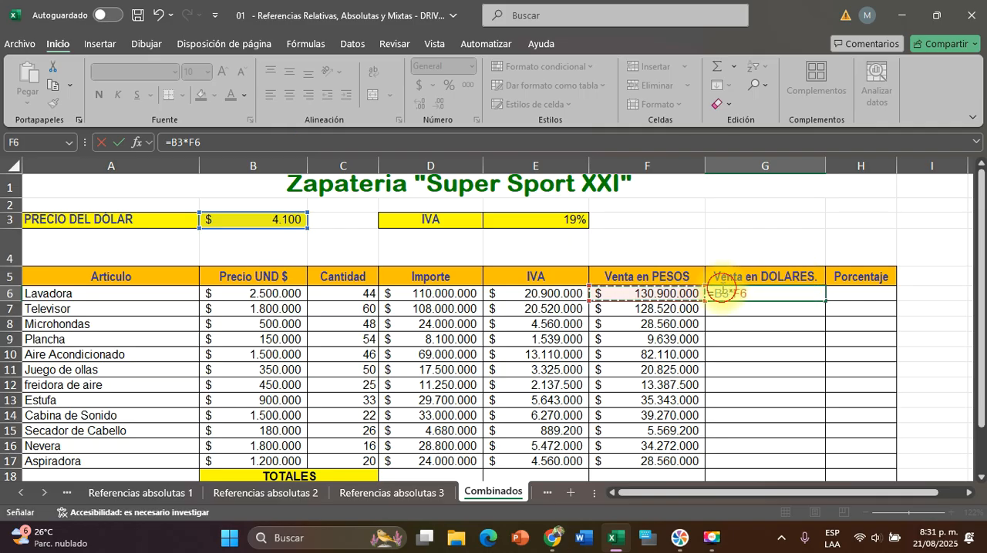
pyautogui.press('F2')
pyautogui.press('F4')
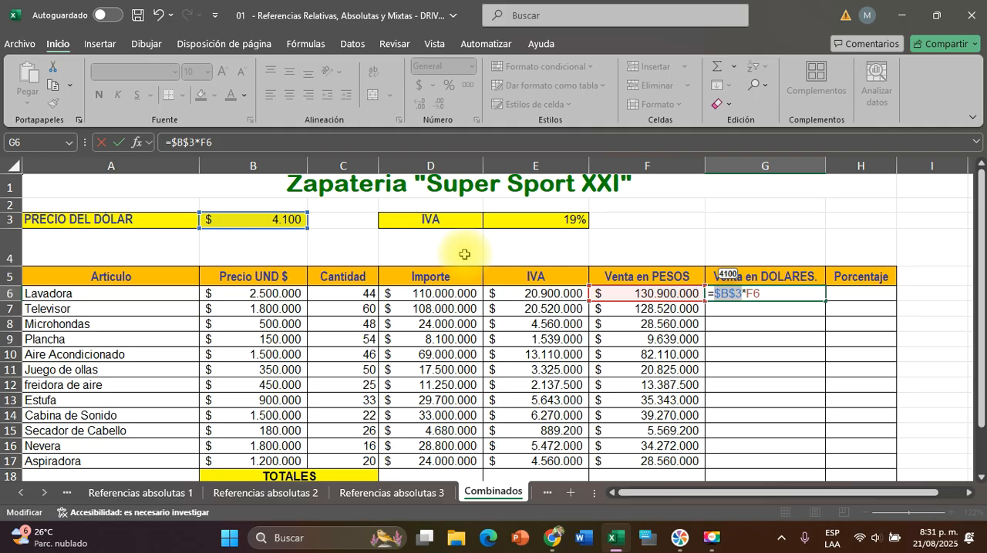
pyautogui.press('Return')
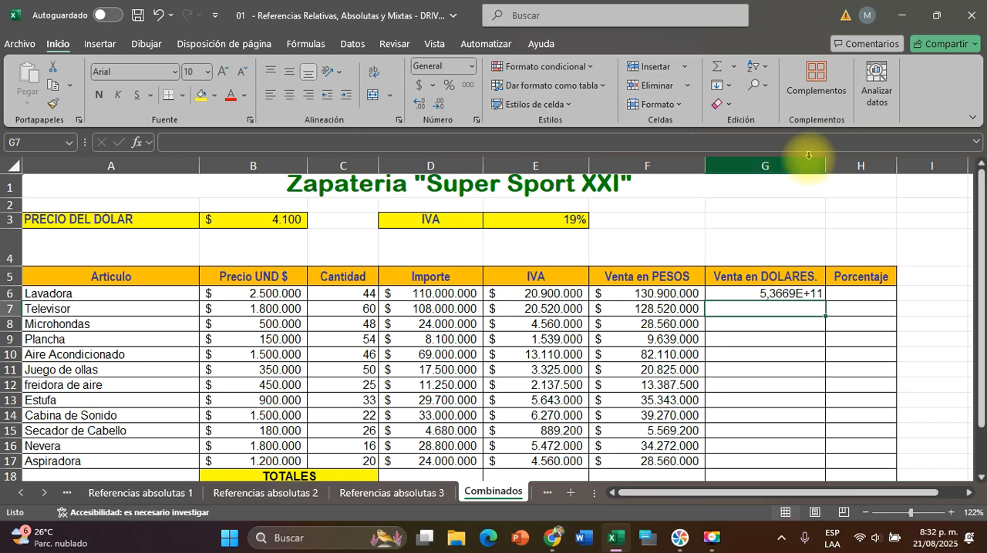
# Widen column G to inspect the G6 amount, narrow it again, and clear the multiplication formula from G6
pyautogui.moveTo(826, 166); pyautogui.dragTo(946, 175)
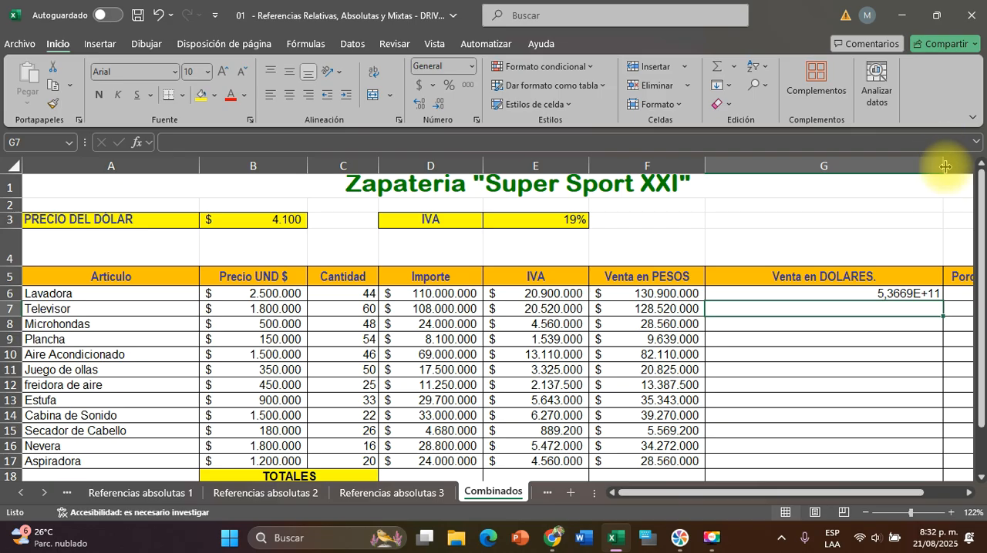
pyautogui.moveTo(946, 174); pyautogui.dragTo(829, 169)
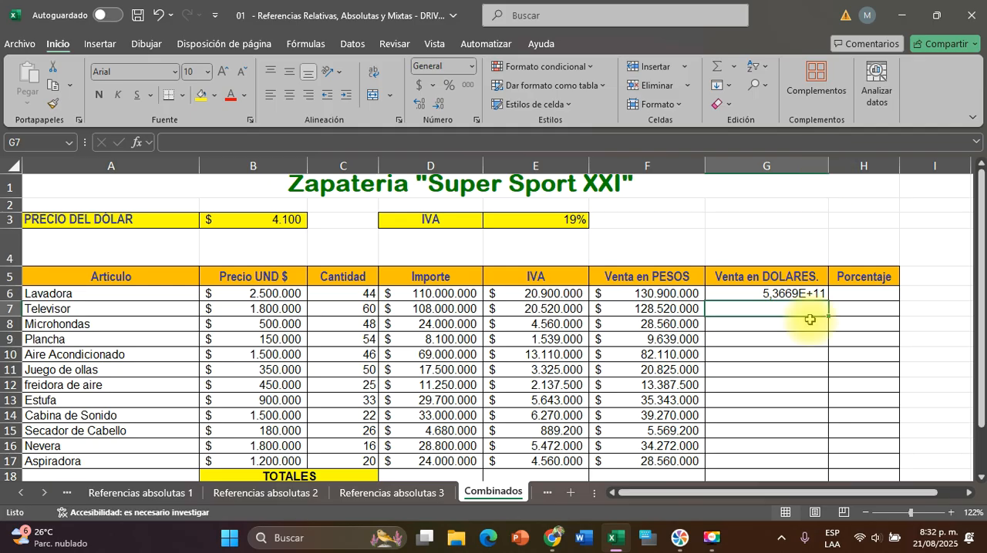
pyautogui.click(779, 290)
pyautogui.press('Delete')
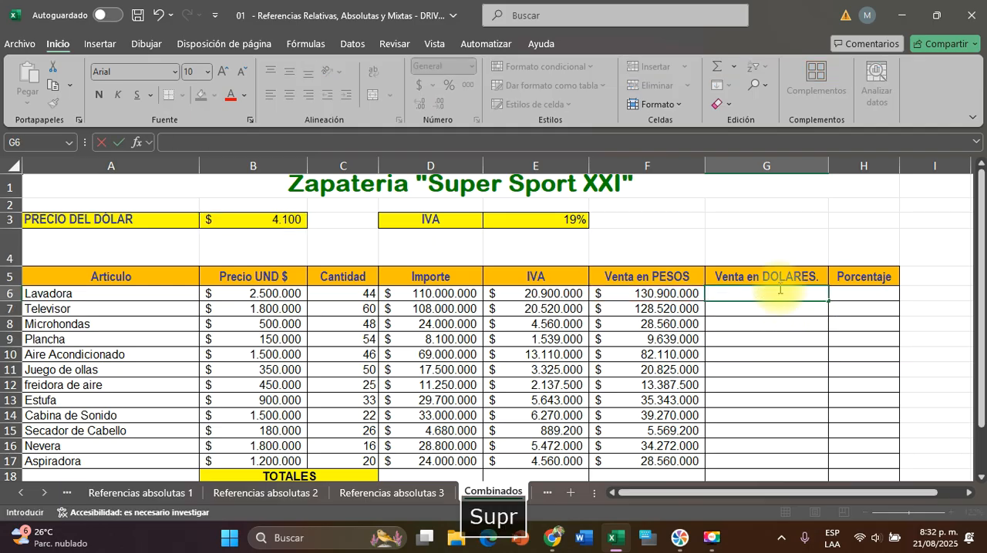
# Calculate Lavadora's Venta en DOLARES in G6 by dividing its peso sales by the absolute dollar price, =F6/$B$3
pyautogui.write('=')
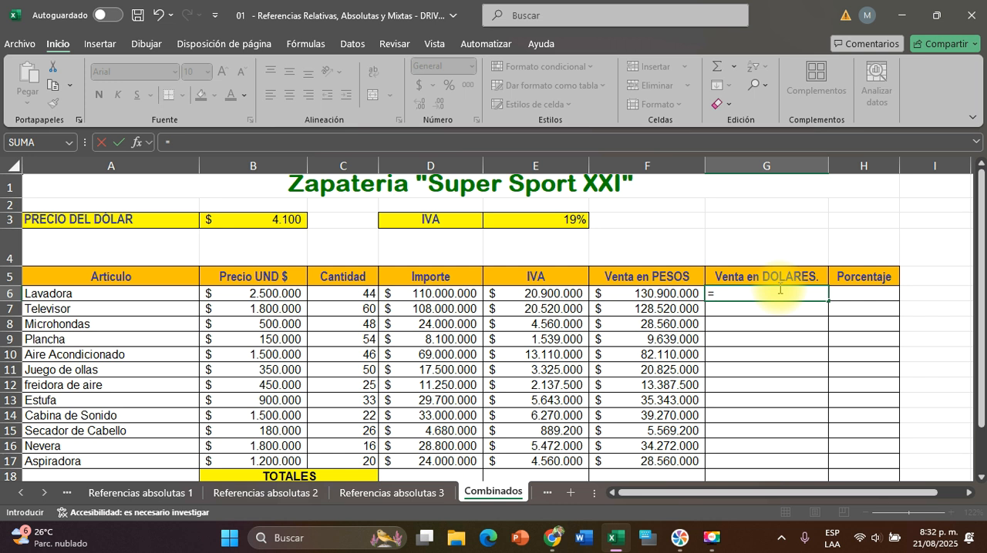
pyautogui.click(645, 292)
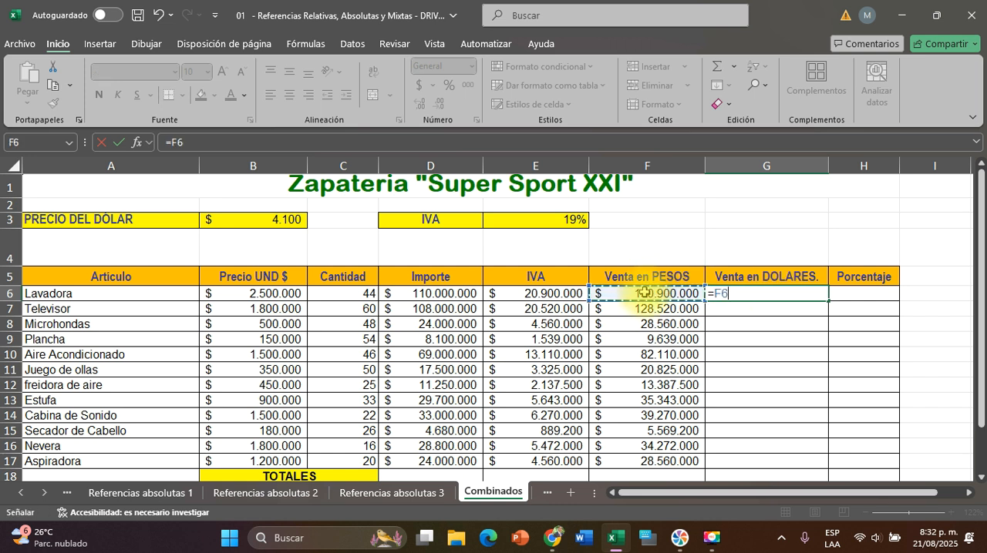
pyautogui.write('/')
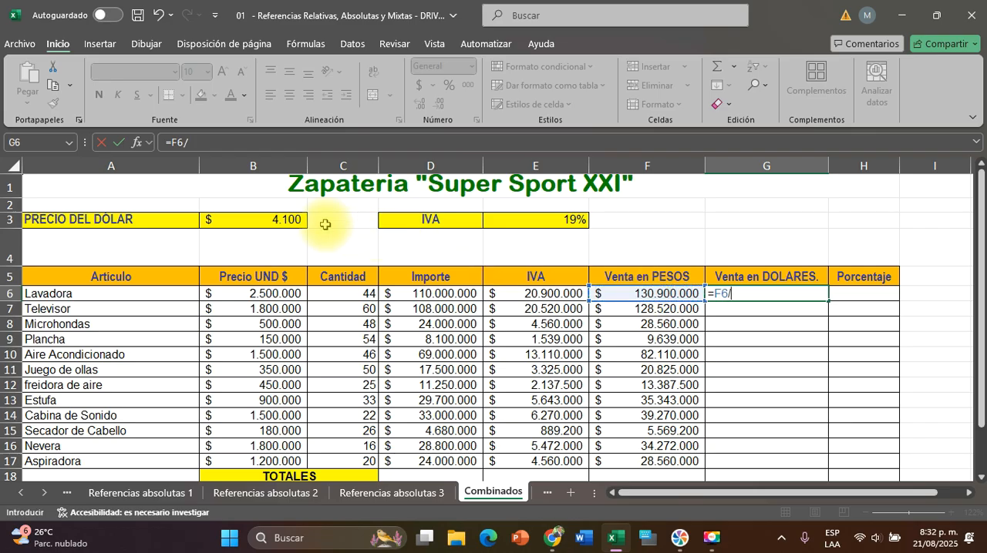
pyautogui.click(286, 219)
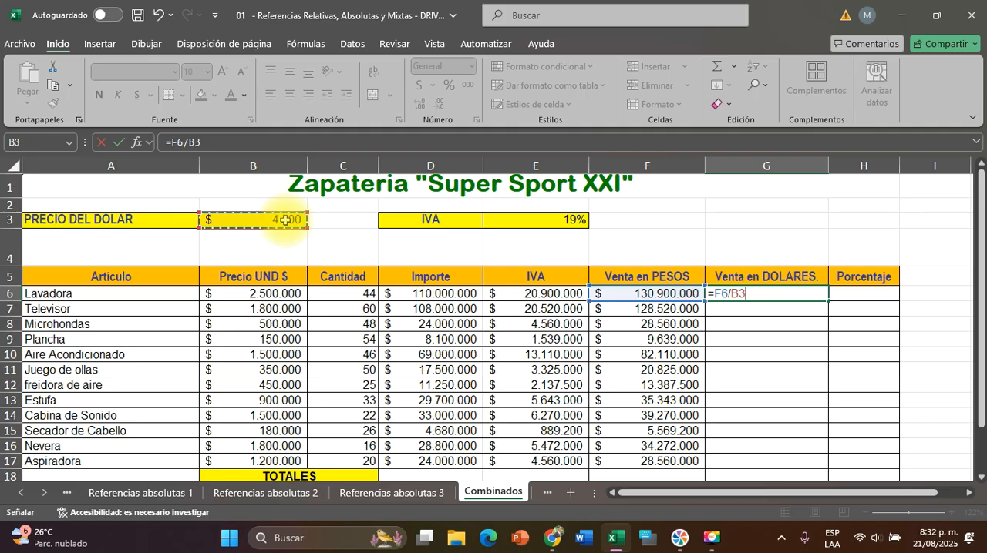
pyautogui.press('F4')
pyautogui.press('Return')
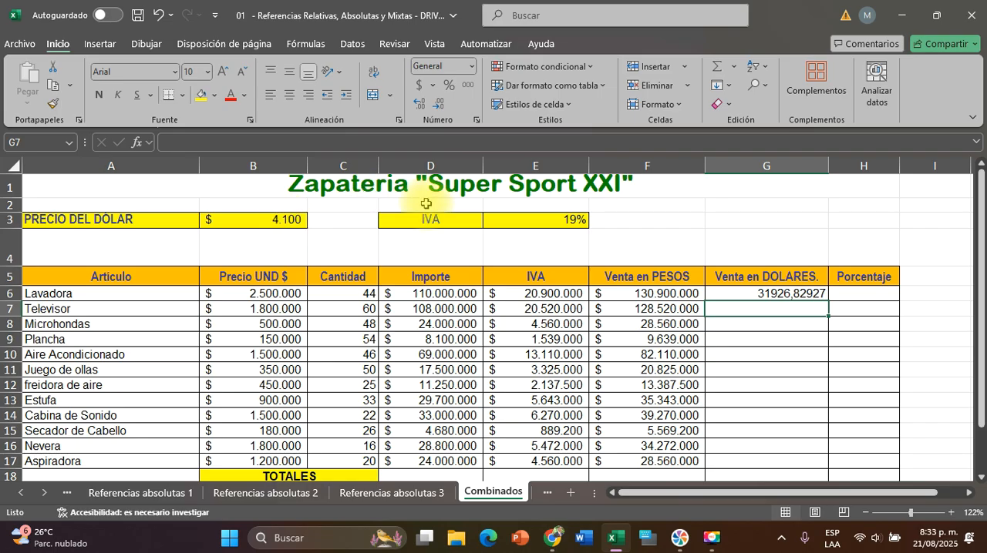
# Apply the accounting currency format to G6, copy its formula down through G17, and check the references in G6
pyautogui.click(760, 288)
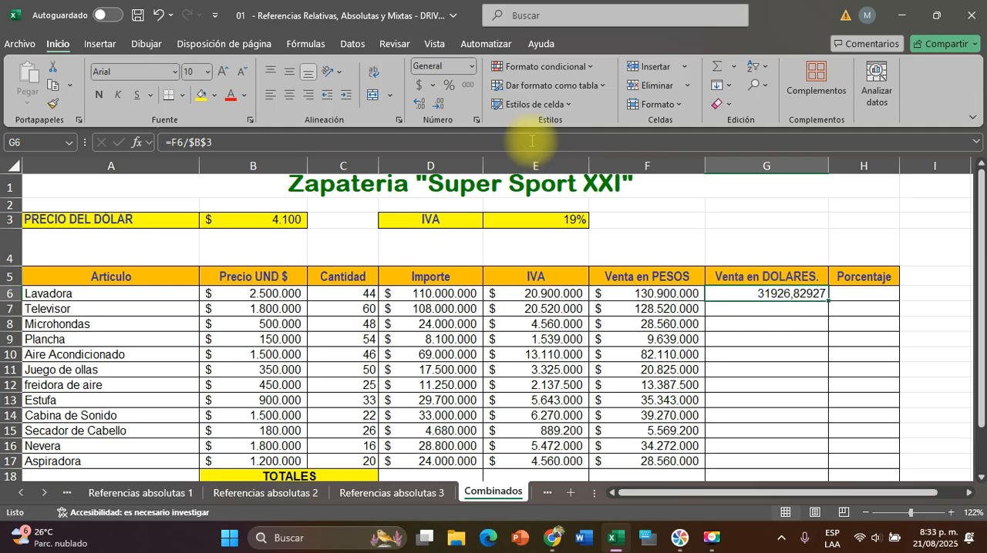
pyautogui.click(420, 84)
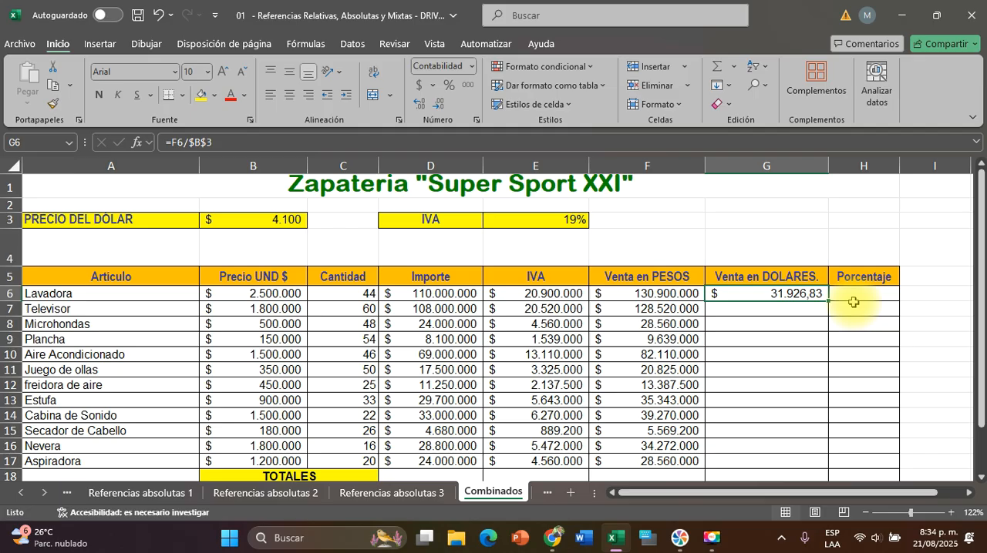
pyautogui.moveTo(828, 302); pyautogui.dragTo(828, 462)
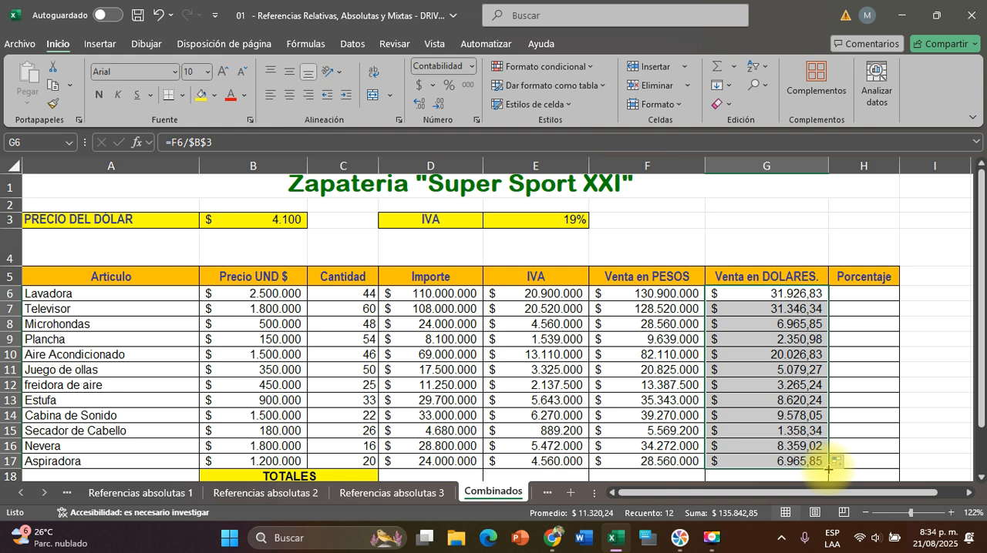
pyautogui.doubleClick(764, 296)
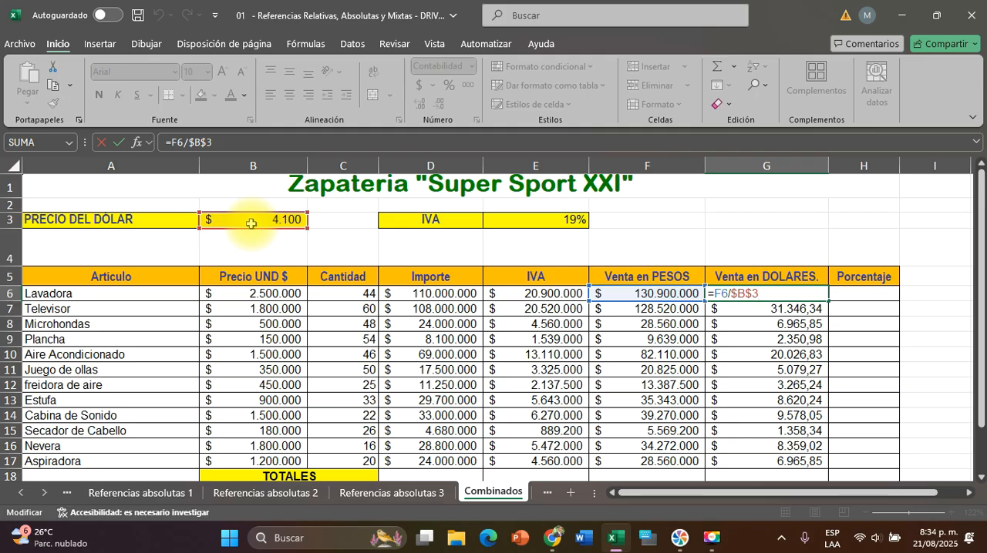
pyautogui.press('Return')
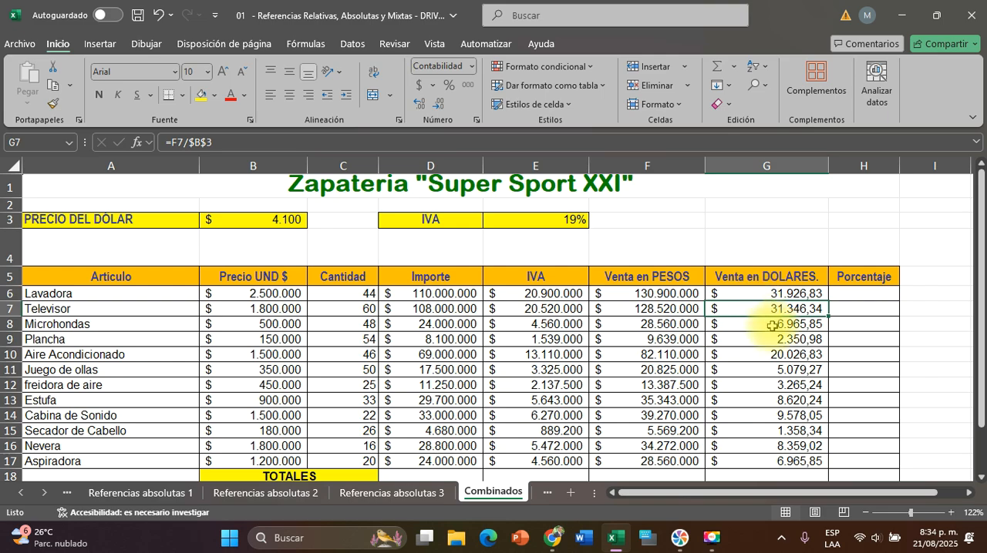
# Review the Porcentaje range H6:H17 along with Lavadora's dollar sales in G6 and the dollar total cell G18
pyautogui.scroll(-1, 771, 327)
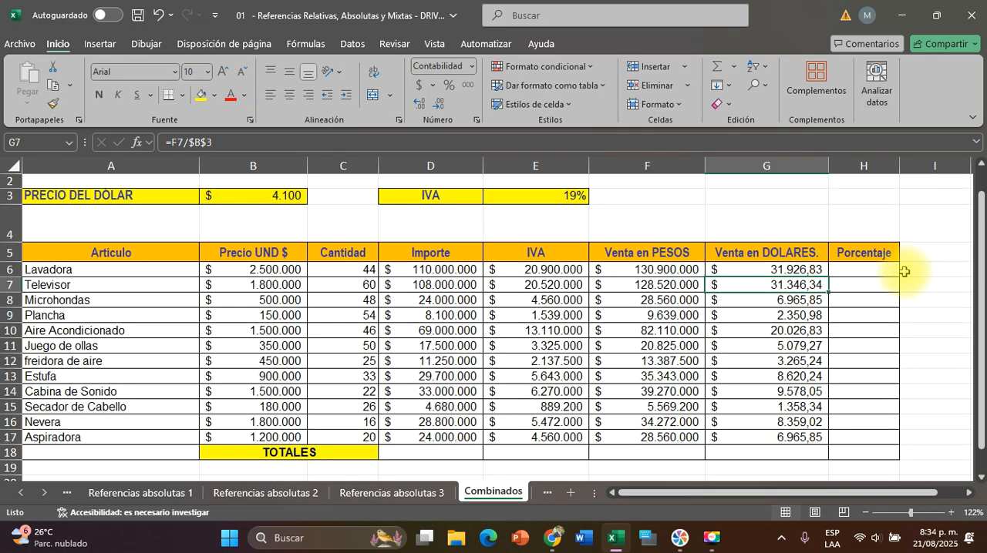
pyautogui.moveTo(863, 269); pyautogui.dragTo(867, 446)
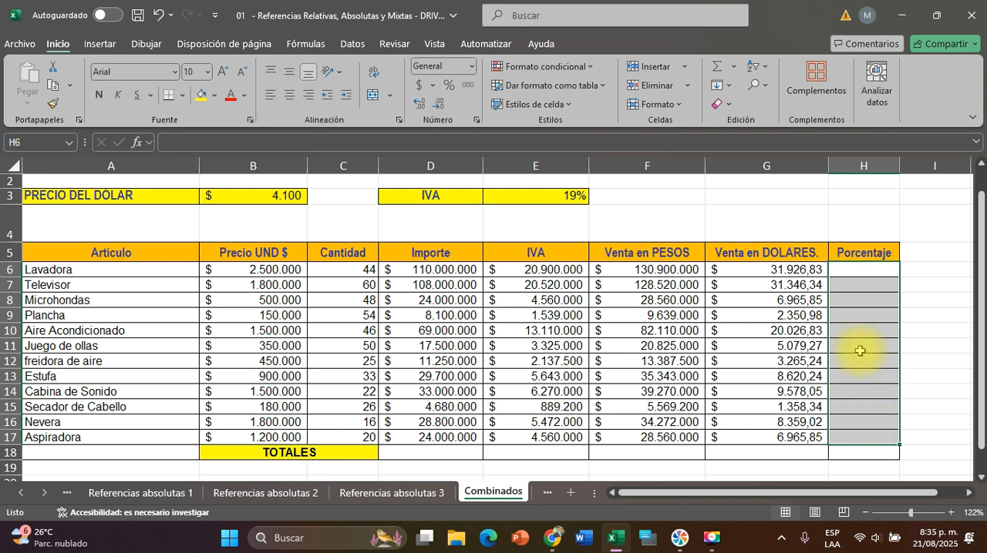
pyautogui.click(754, 268)
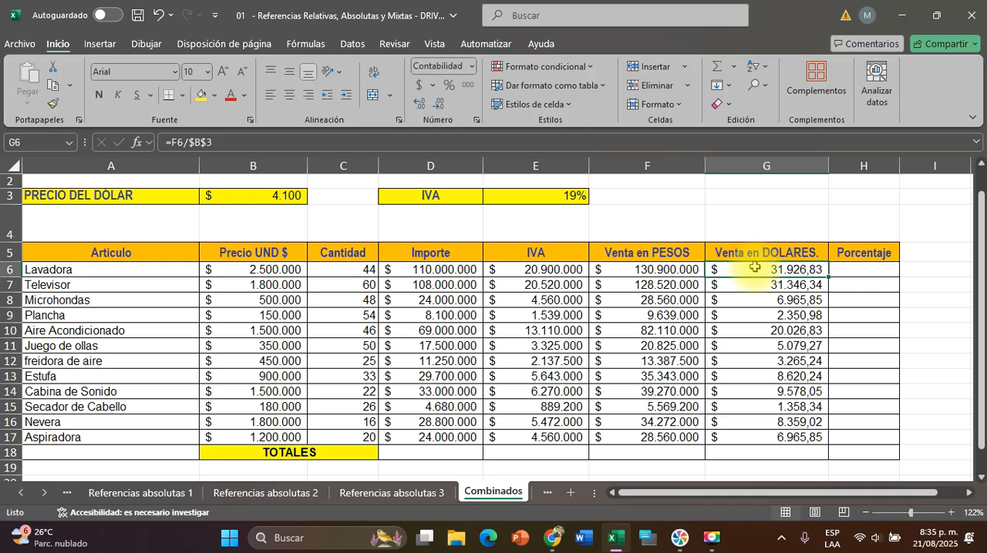
pyautogui.click(762, 456)
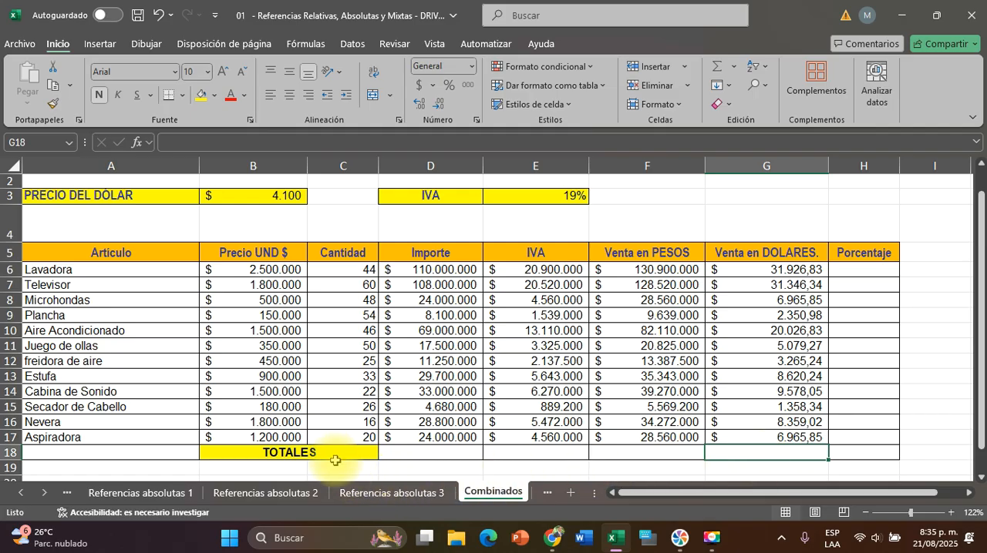
# Total the Importe column in D18 with =SUMA(D6:D17)
pyautogui.click(430, 451)
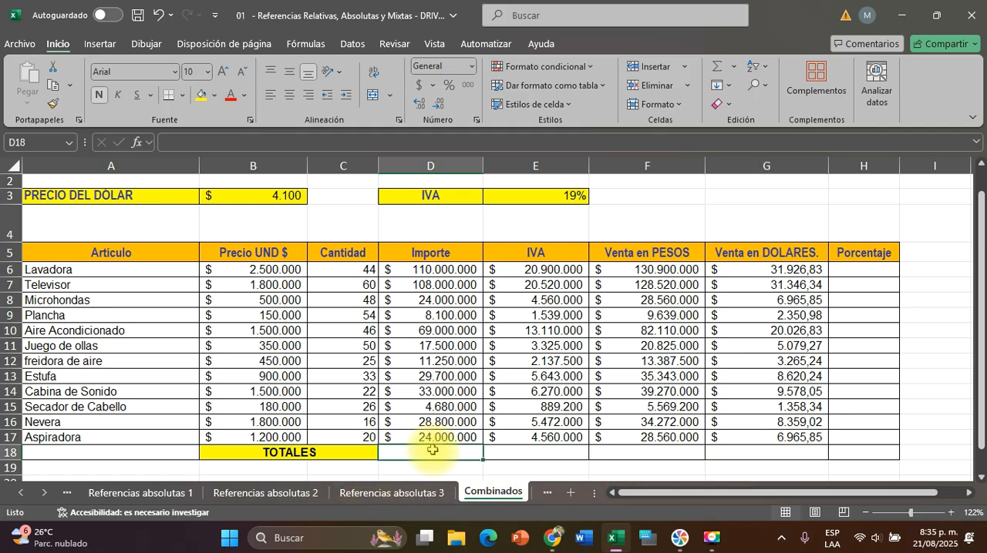
pyautogui.scroll(-1, 432, 450)
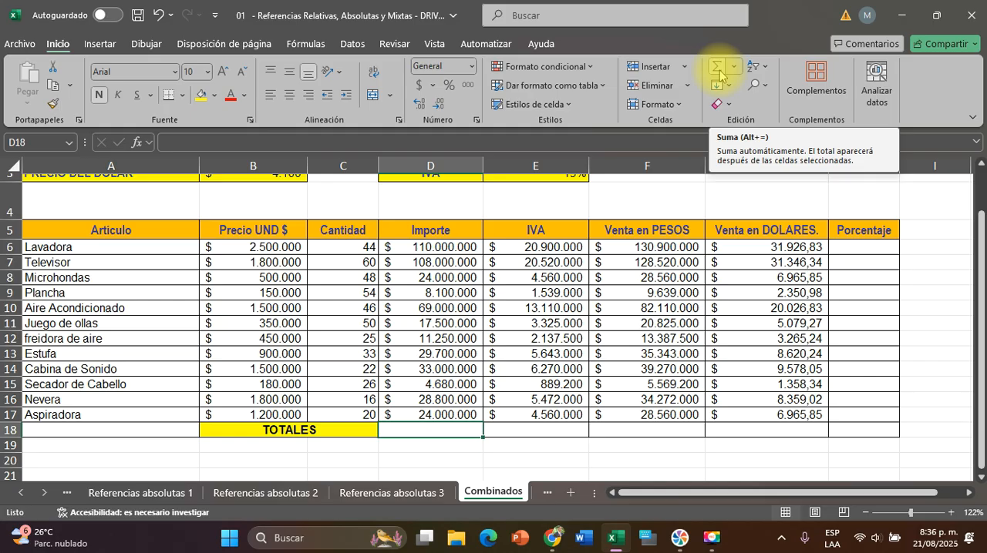
pyautogui.press('ctrl')
pyautogui.press('ctrl')
pyautogui.press('ctrl')
pyautogui.press('ctrl')
pyautogui.press('ctrl')
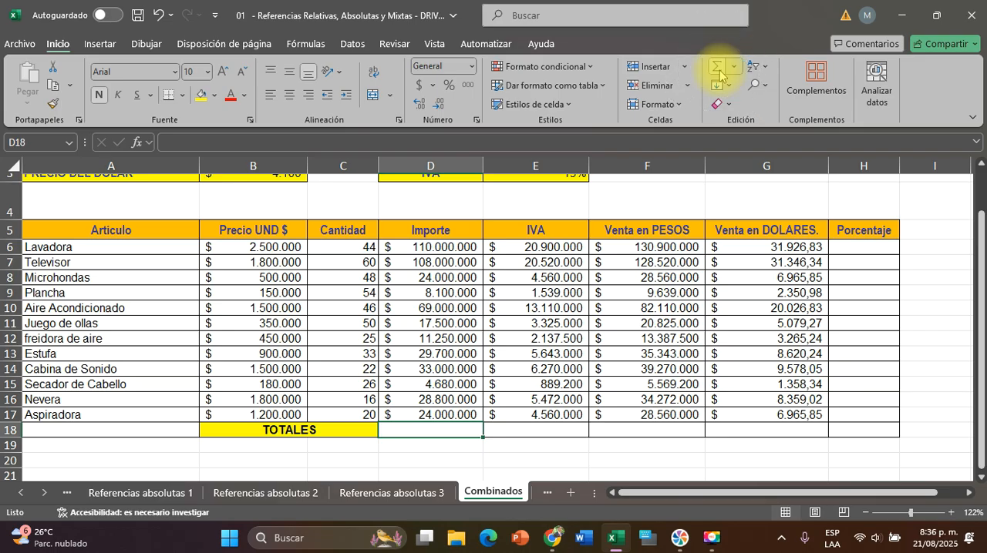
pyautogui.click(717, 73)
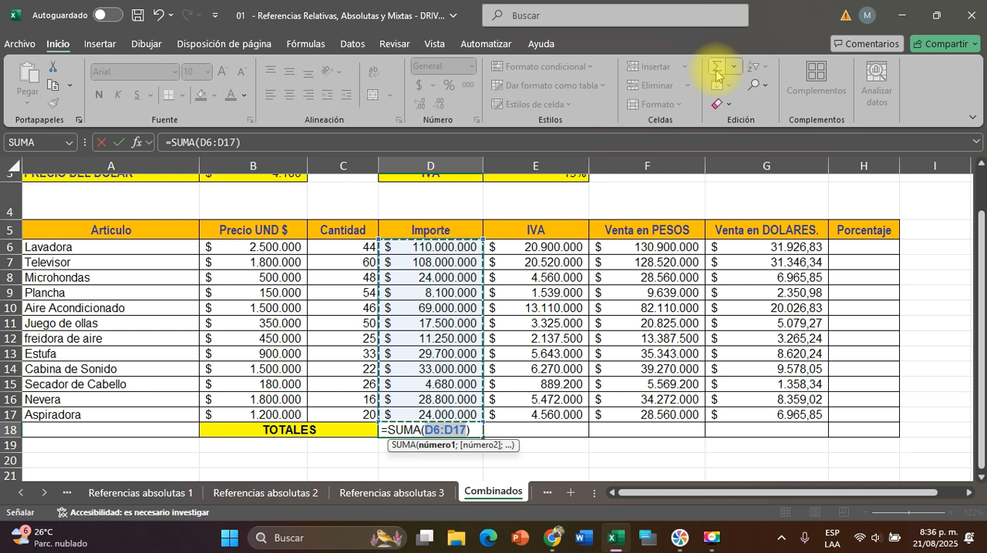
pyautogui.press('Return')
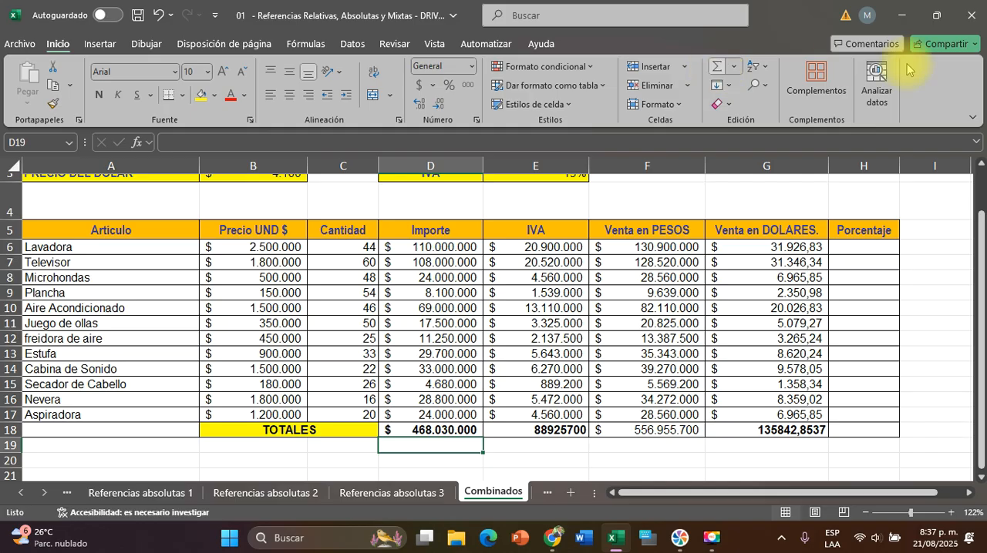
# Apply the accounting currency format to the totals in E18:G18 and check the formulas in F18 and G18
pyautogui.moveTo(545, 429); pyautogui.dragTo(764, 429)
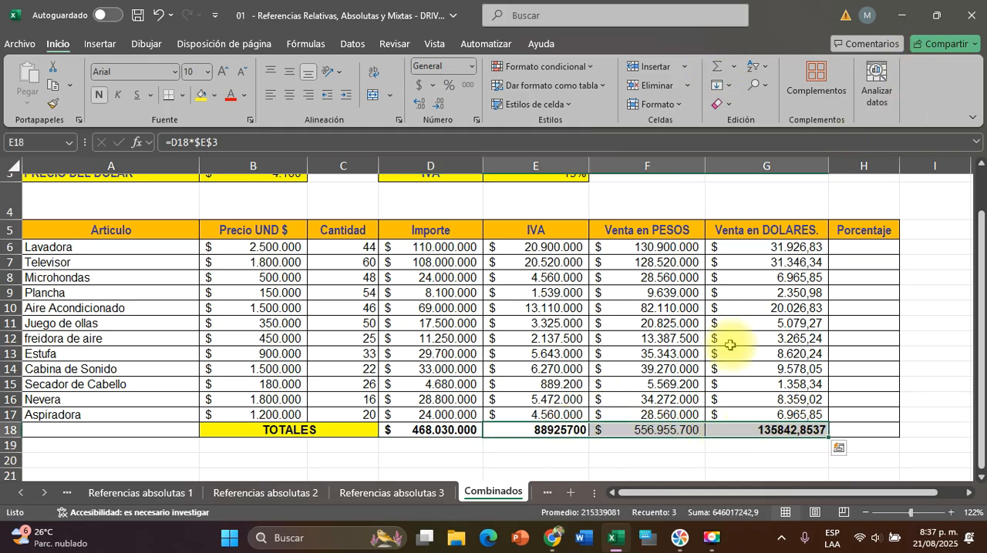
pyautogui.click(420, 85)
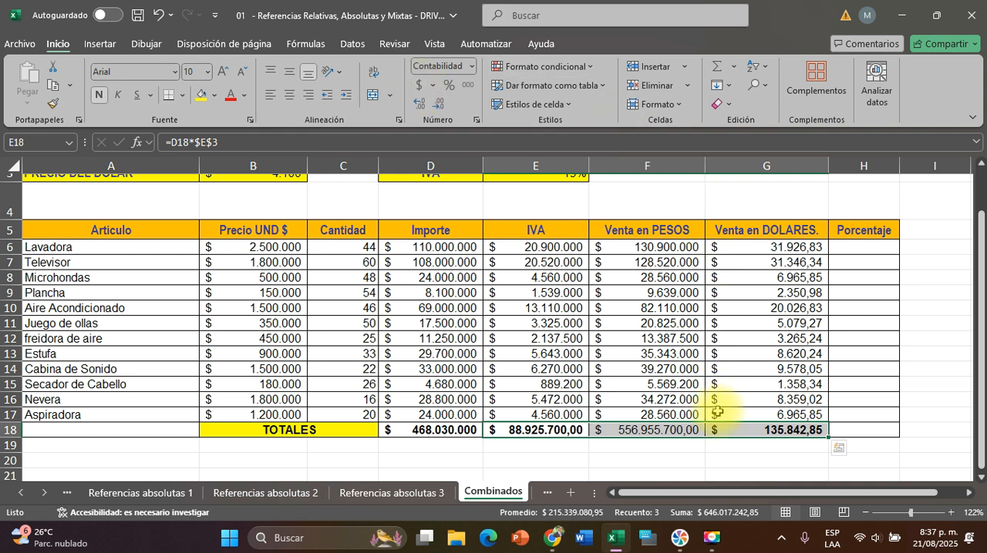
pyautogui.click(665, 428)
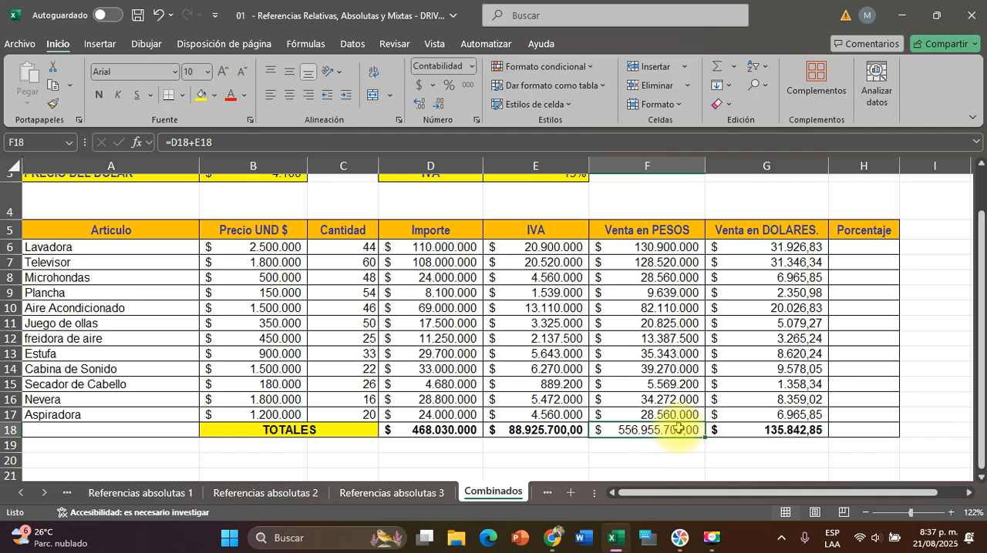
pyautogui.click(752, 434)
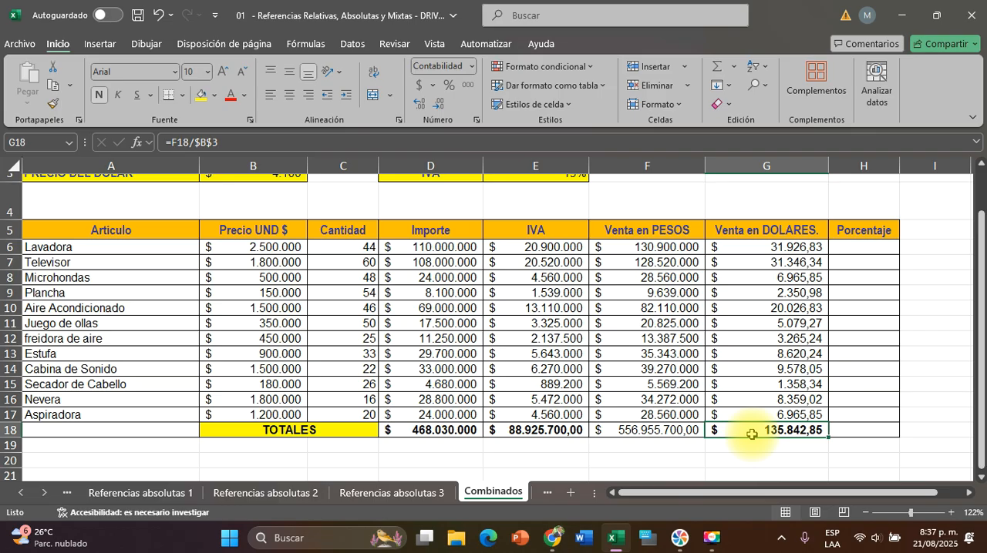
# Check Lavadora's dollar sales in G6 and the total dollar sales in G18 as the inputs for the percentage in H6
pyautogui.click(710, 538)
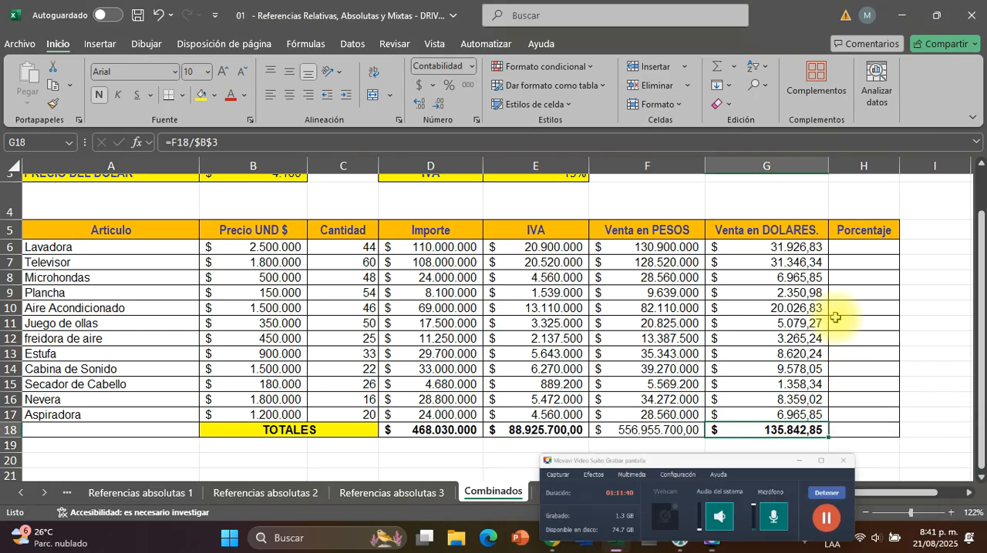
pyautogui.click(867, 244)
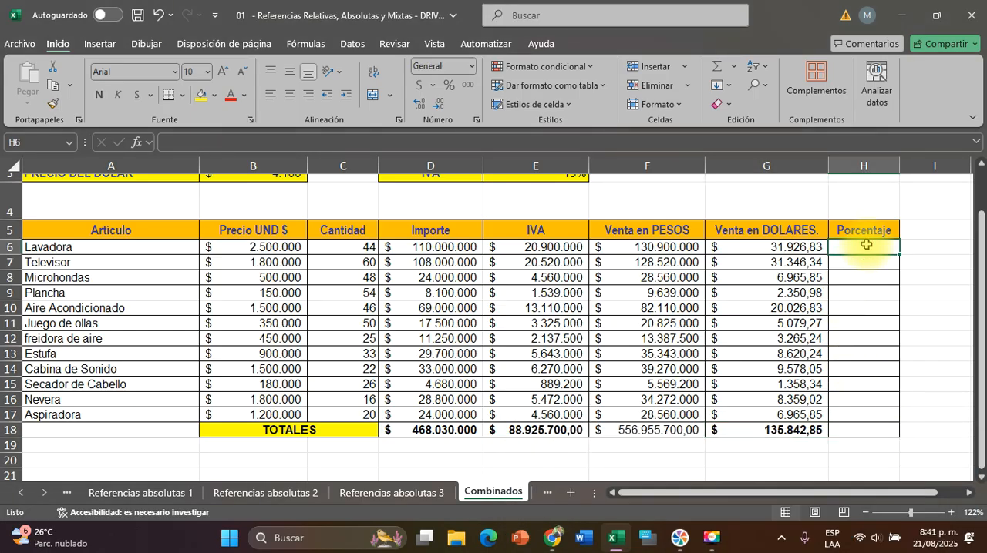
pyautogui.click(789, 248)
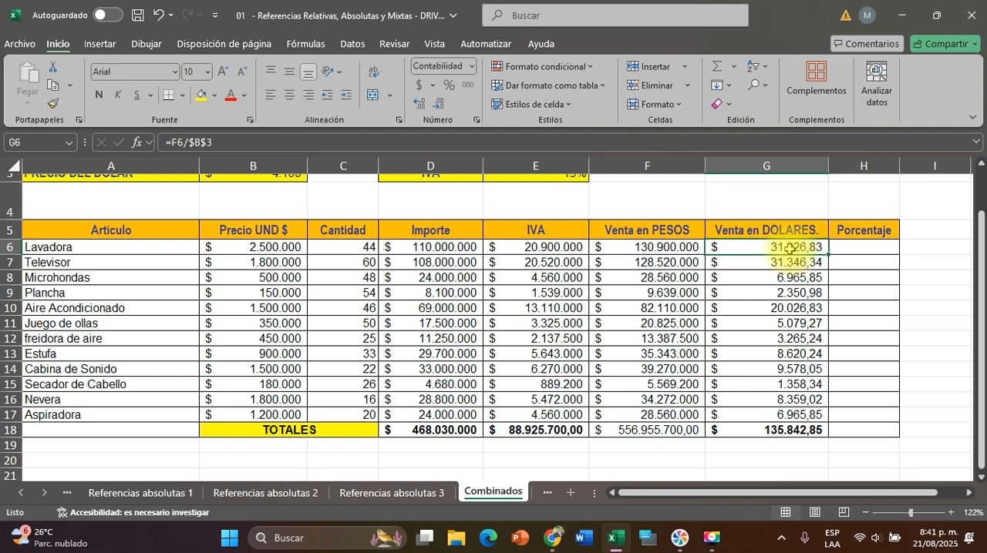
pyautogui.click(781, 431)
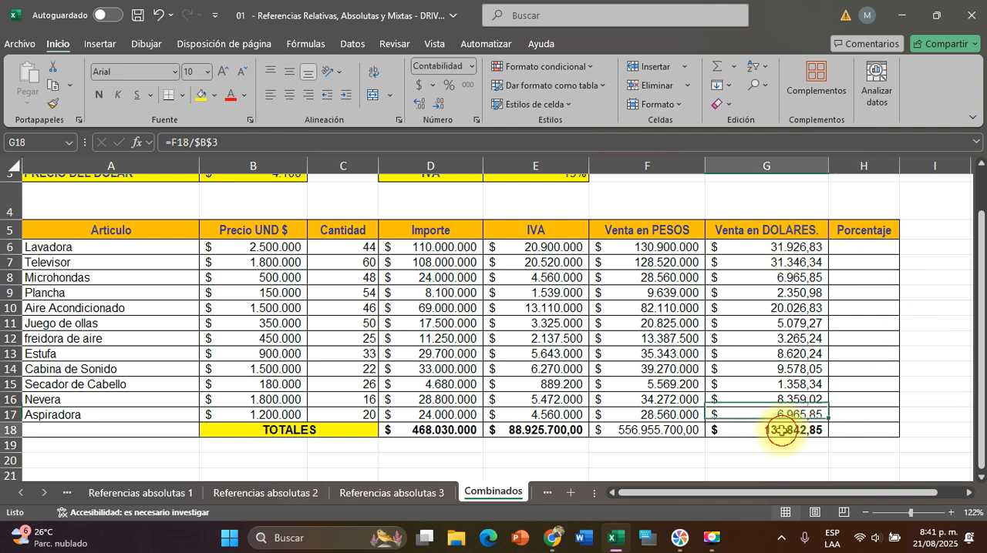
pyautogui.click(785, 246)
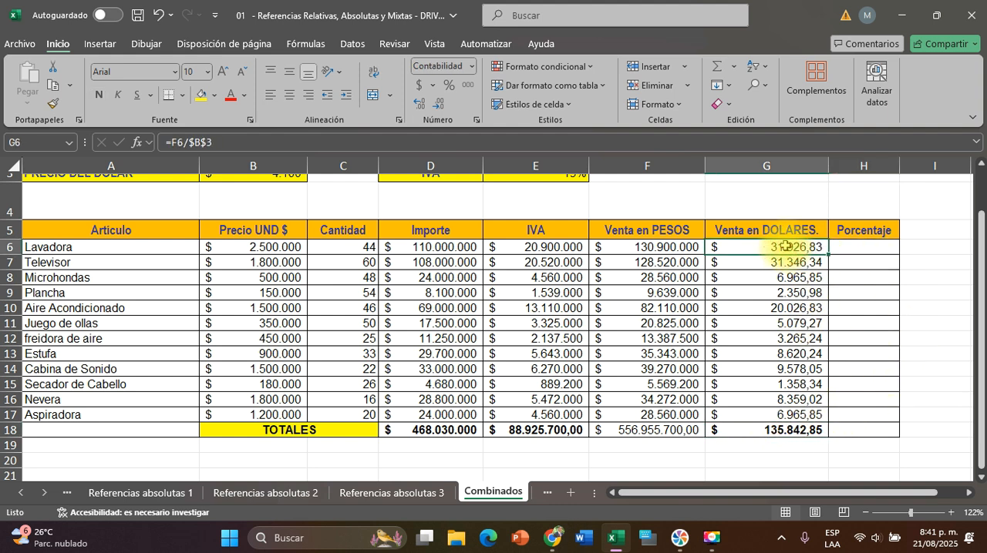
pyautogui.click(782, 428)
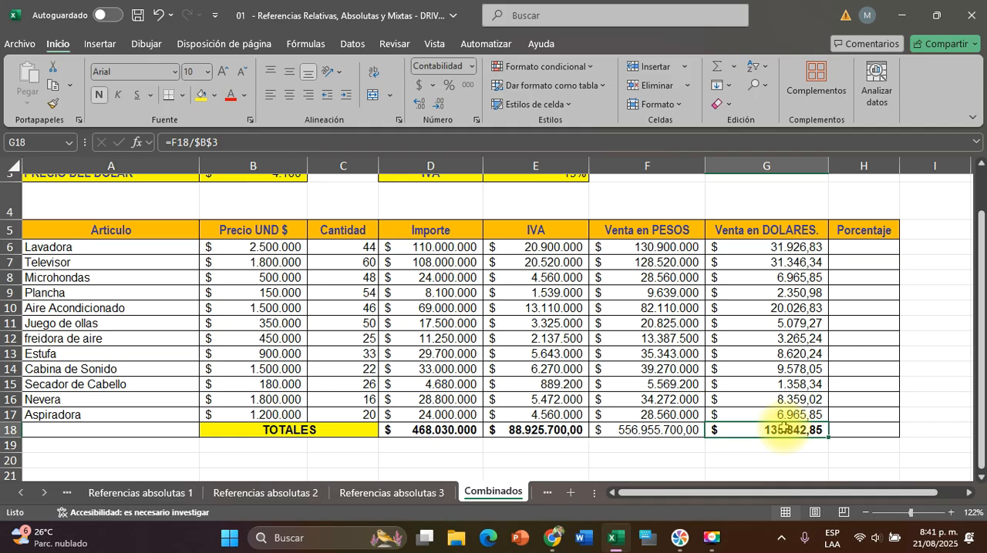
# Calculate Lavadora's Porcentaje in H6 by dividing its dollar sales by the absolute total reference, =G6/$G$18
pyautogui.click(869, 247)
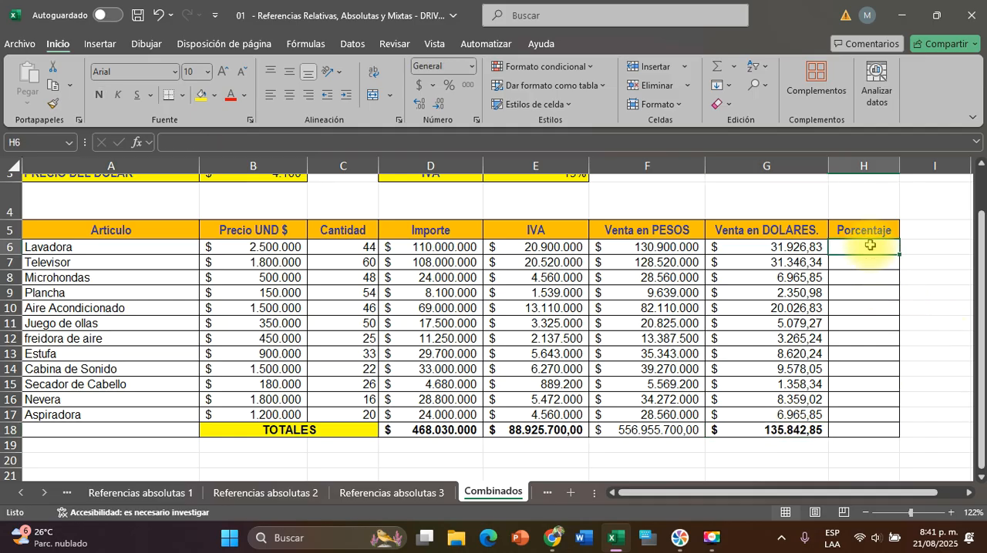
pyautogui.write('=')
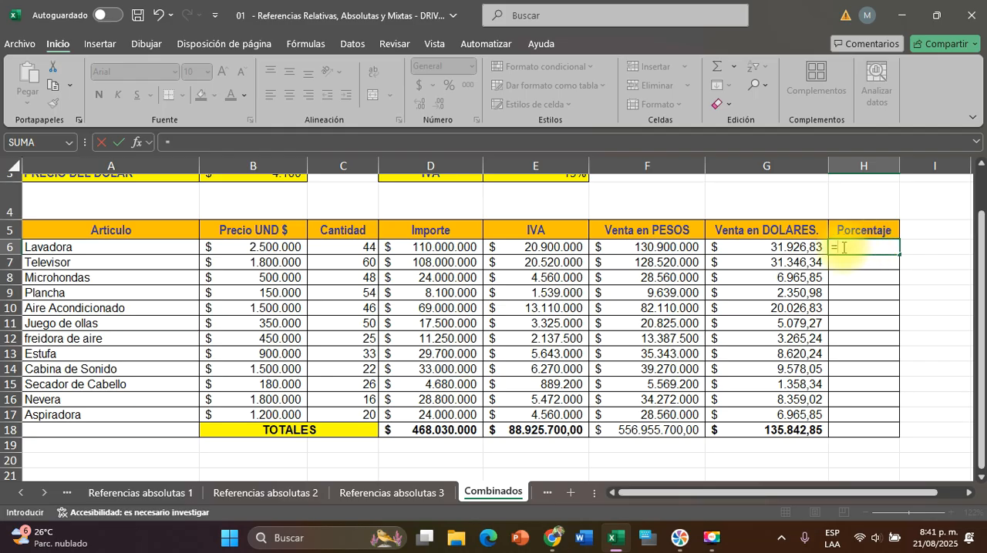
pyautogui.click(767, 248)
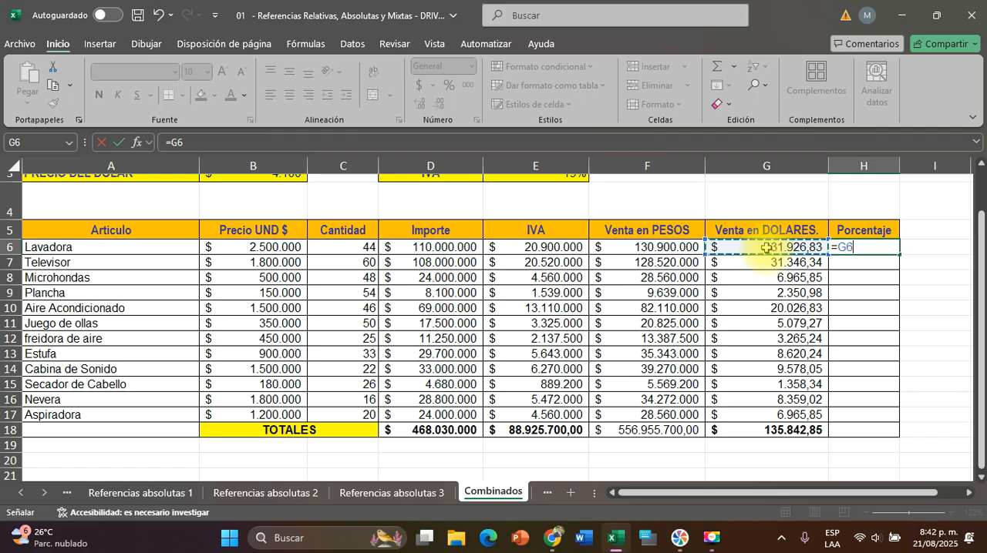
pyautogui.write('/')
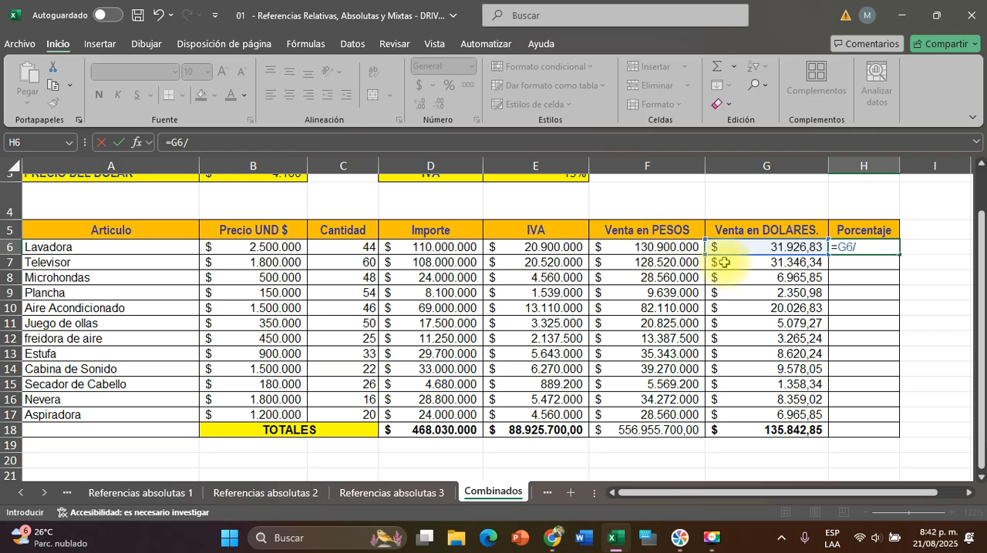
pyautogui.click(774, 430)
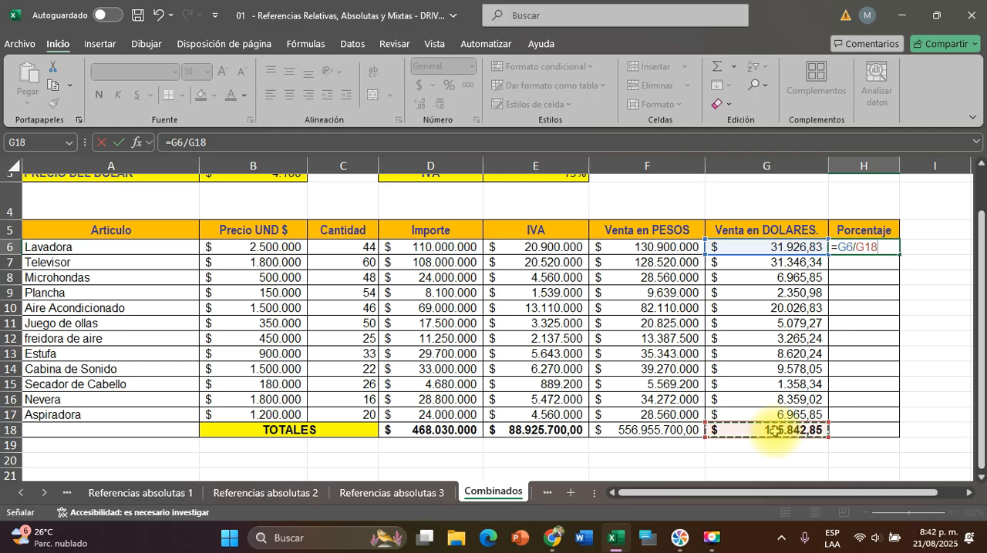
pyautogui.press('F4')
pyautogui.press('Return')
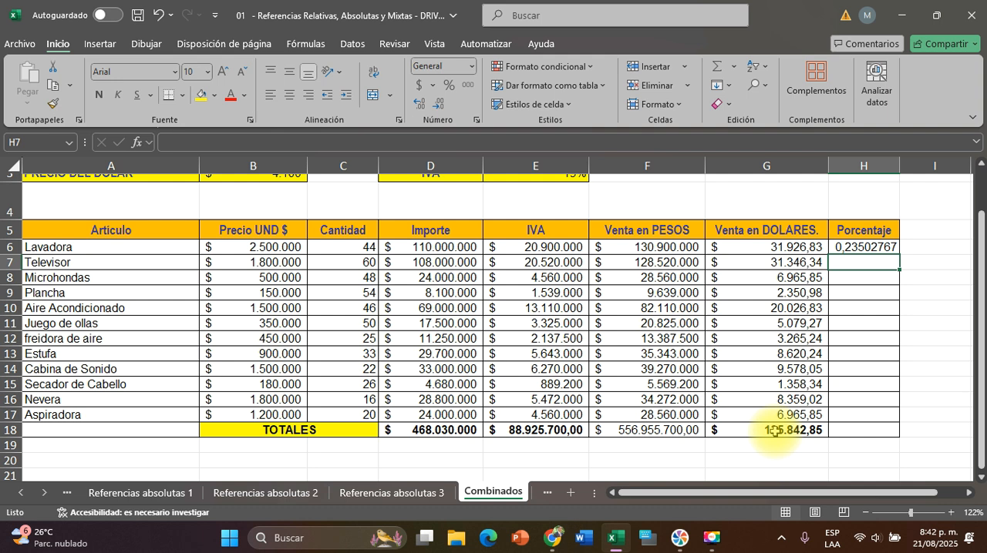
# Copy the Porcentaje formula from H6 down through H18 and check the references in H6 and the TOTALES row
pyautogui.click(868, 242)
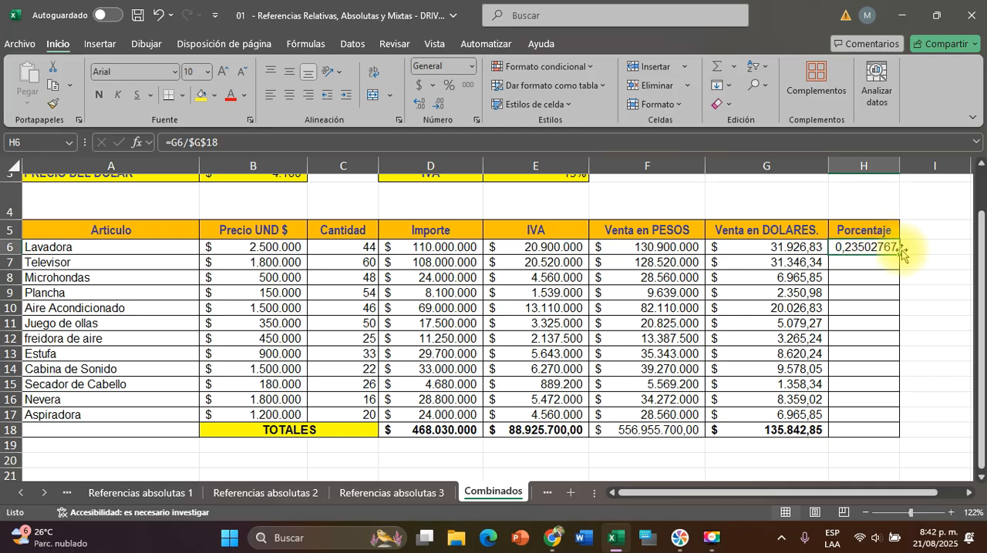
pyautogui.moveTo(900, 254); pyautogui.dragTo(894, 444)
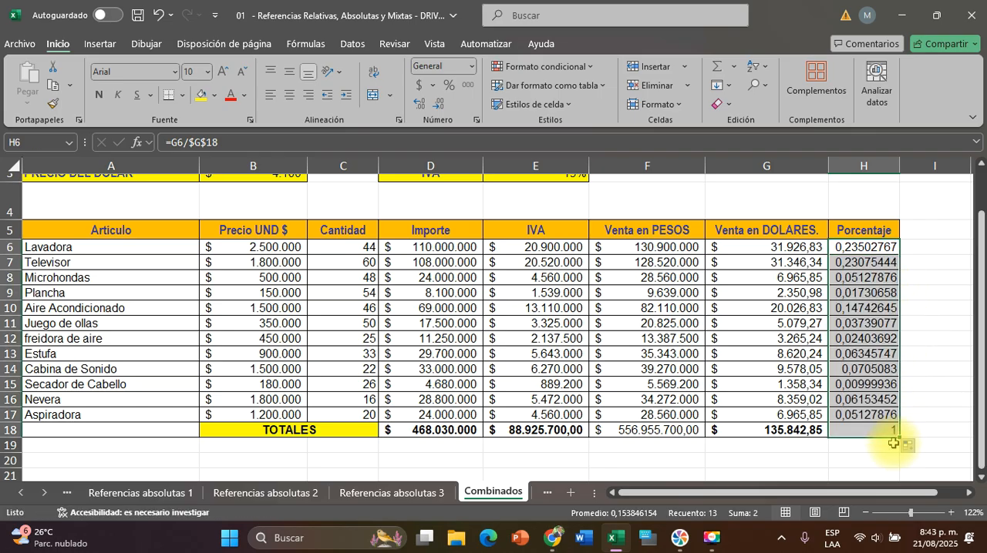
pyautogui.doubleClick(856, 248)
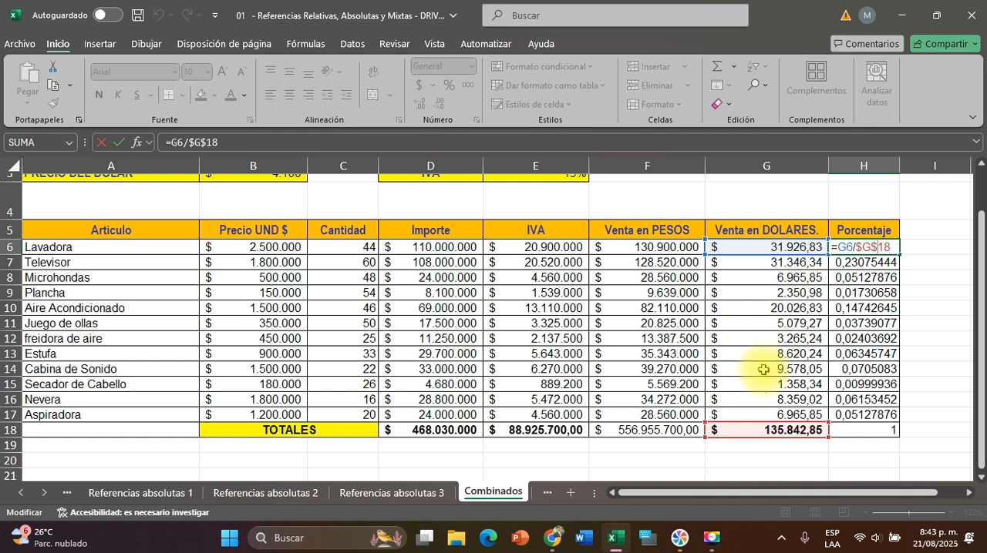
pyautogui.press('Return')
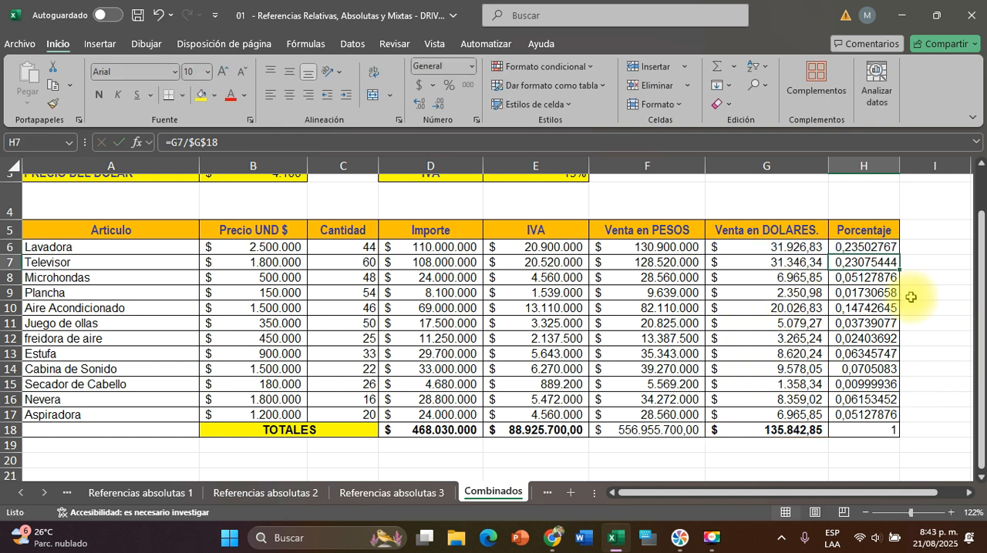
pyautogui.click(877, 430)
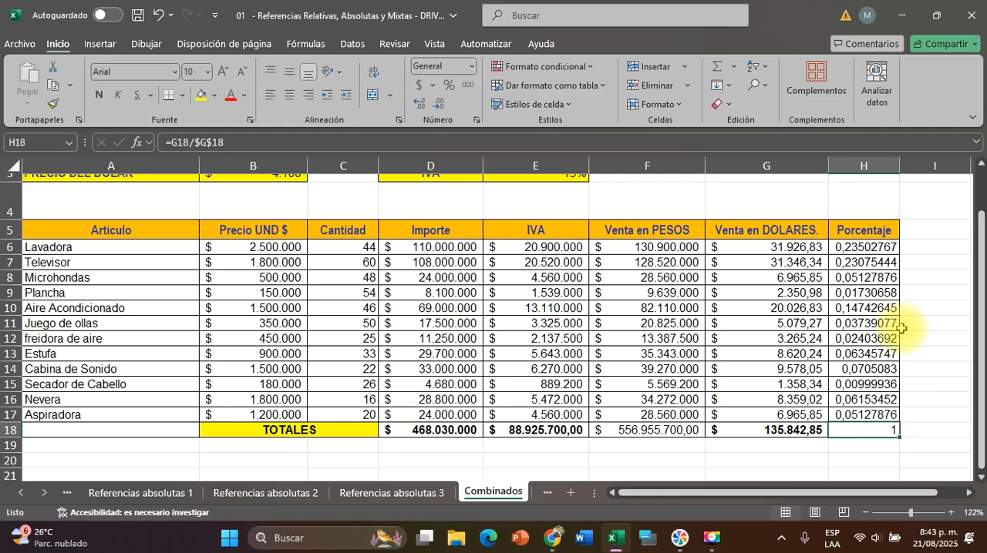
# Apply the percent style to the Porcentaje values in H6:H18
pyautogui.moveTo(868, 245); pyautogui.dragTo(863, 424)
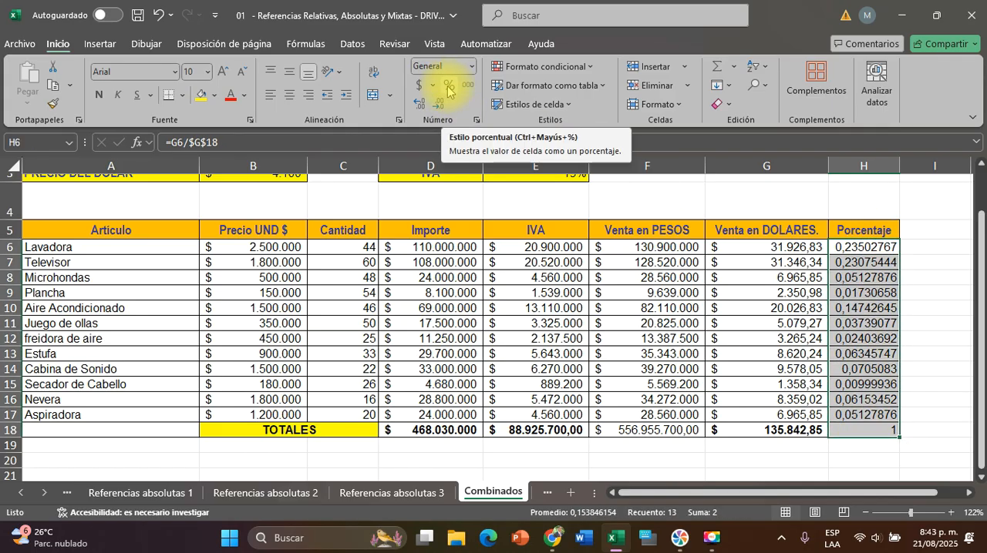
pyautogui.hotkey('ctrl', 'q')
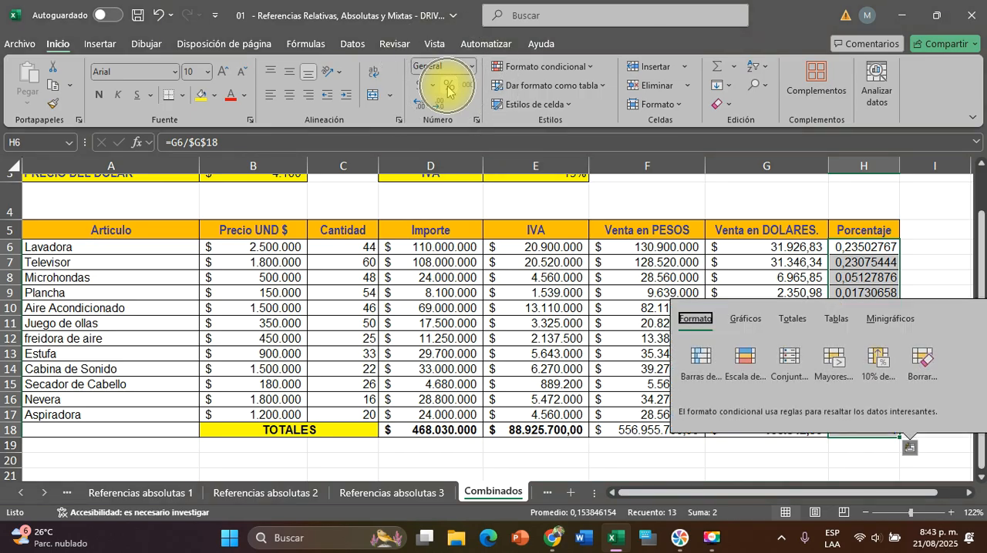
pyautogui.click(448, 87)
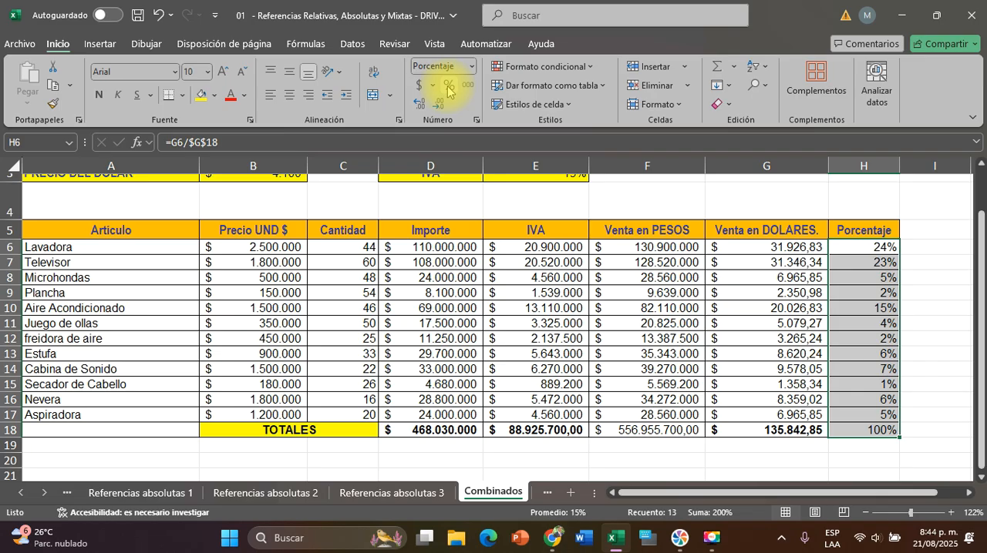
pyautogui.click(877, 246)
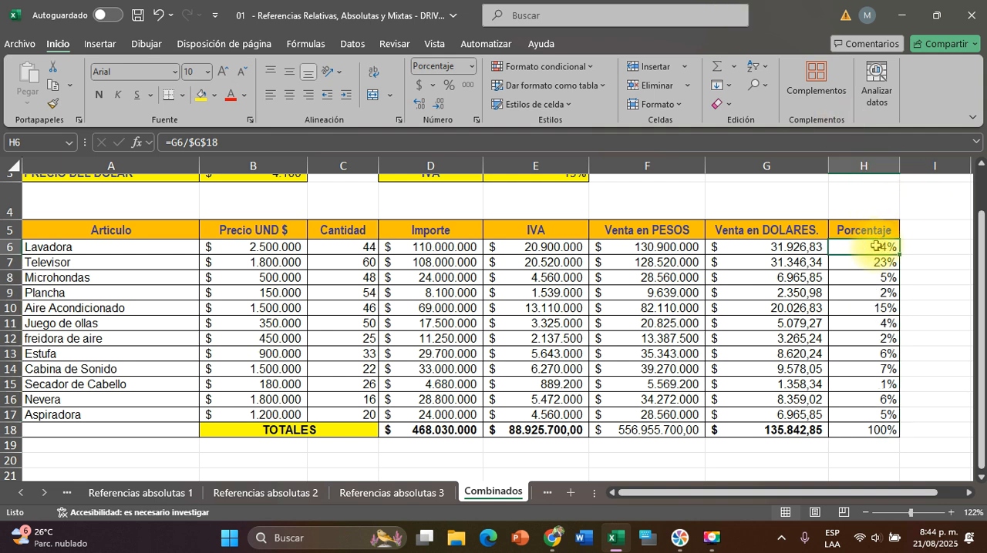
# Look at the Referencias mixtas 1 exercise sheet and return to the Combinados sheet
pyautogui.click(546, 497)
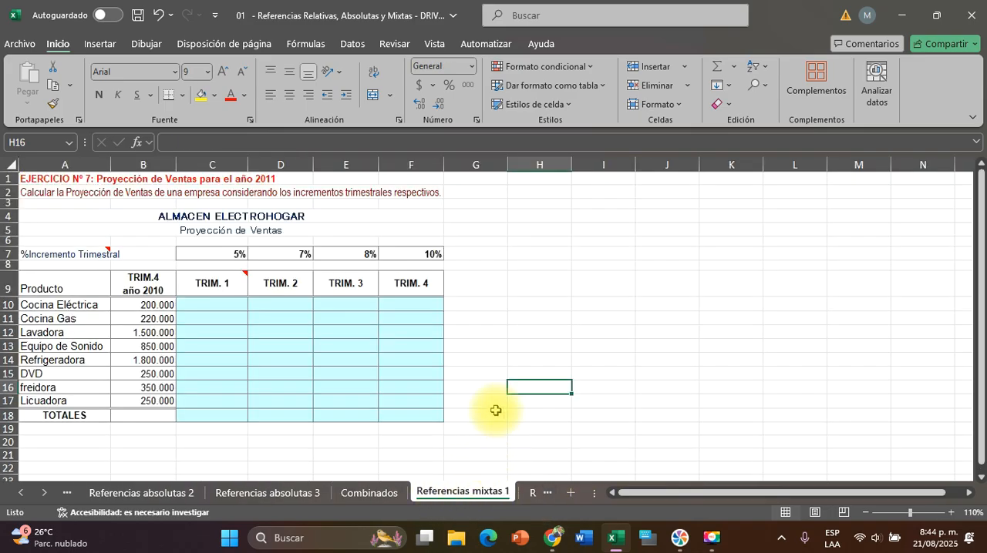
pyautogui.hscroll(1, 496, 411)
pyautogui.hscroll(-1, 496, 411)
pyautogui.click(386, 492)
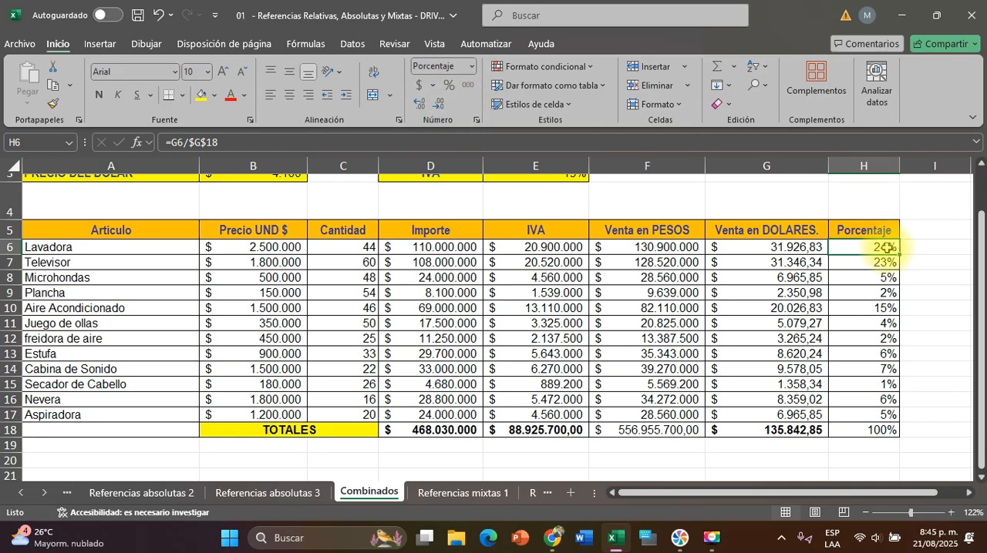
# Increase the decimals of the Porcentaje values to three, first in H6 and then in H7:H17
pyautogui.click(426, 102)
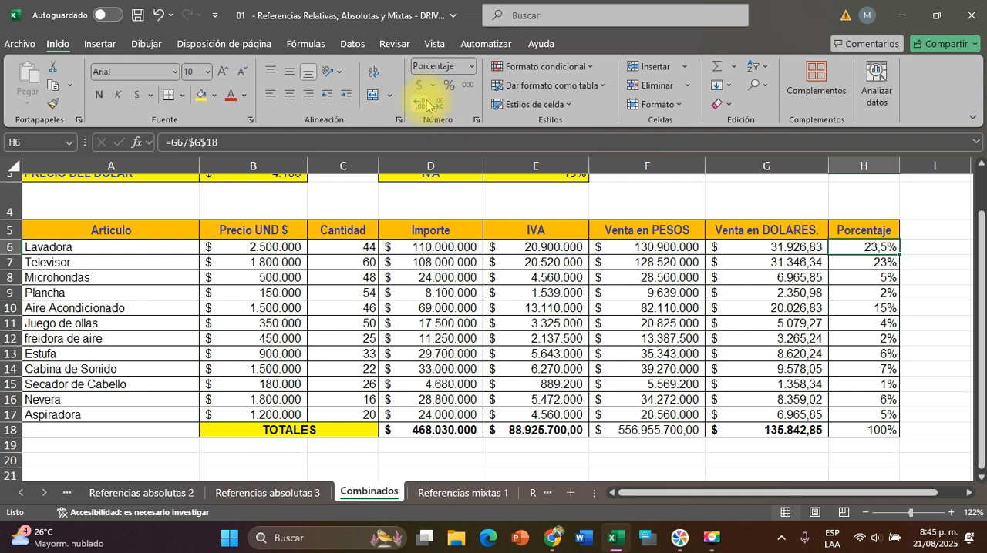
pyautogui.click(425, 103)
pyautogui.click(425, 103)
pyautogui.moveTo(869, 263); pyautogui.dragTo(863, 414)
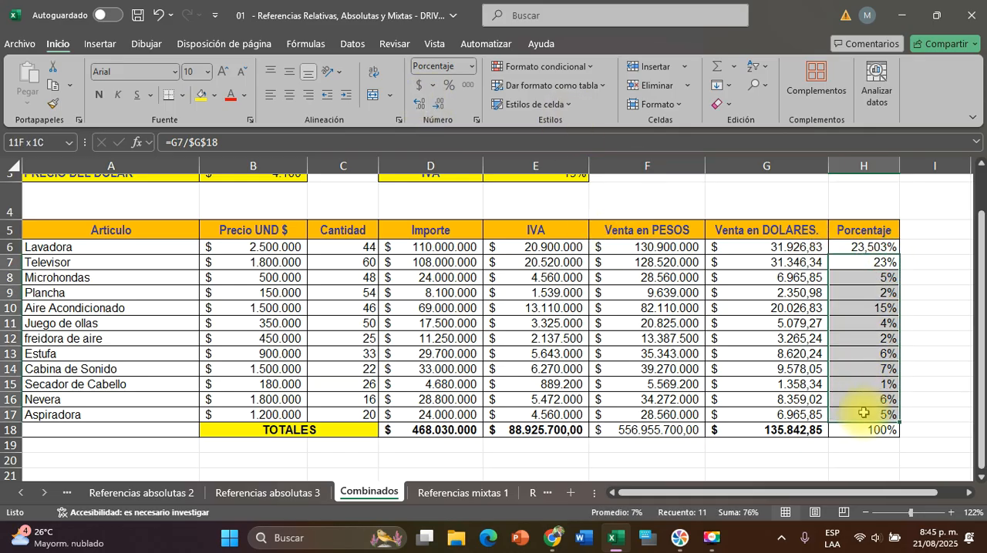
pyautogui.click(425, 103)
pyautogui.click(424, 105)
pyautogui.click(424, 106)
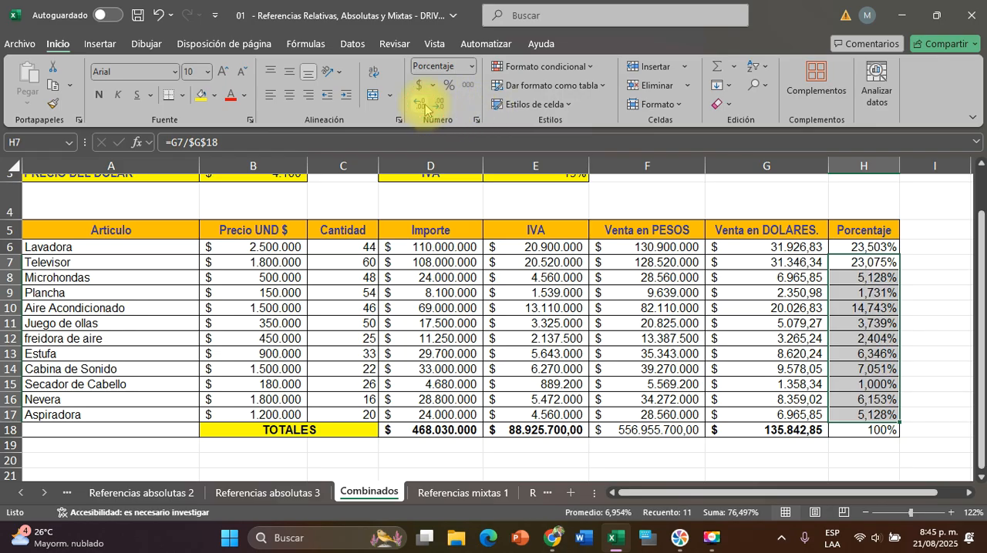
# Reduce the Porcentaje values to one decimal, first in H7:H17 and then across H6:H18
pyautogui.click(439, 105)
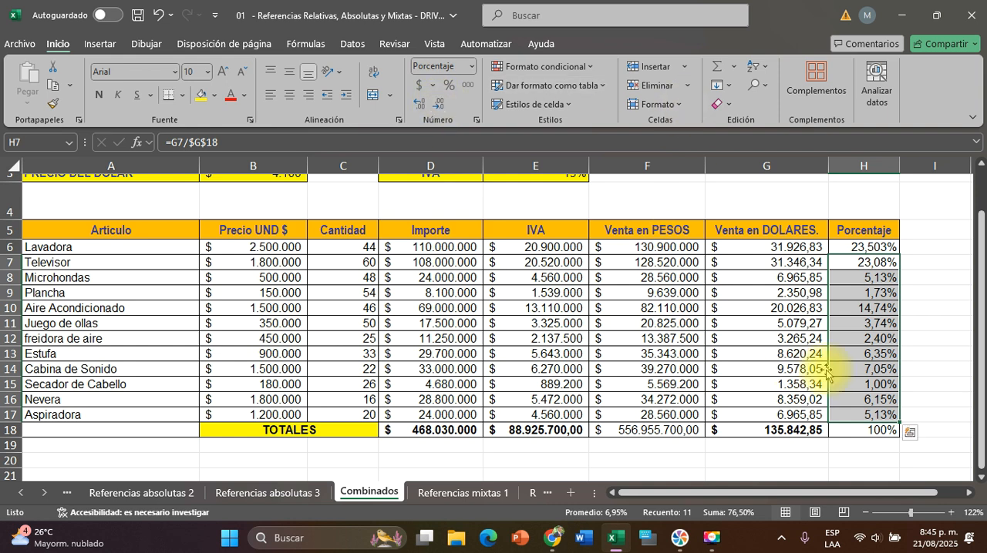
pyautogui.click(438, 104)
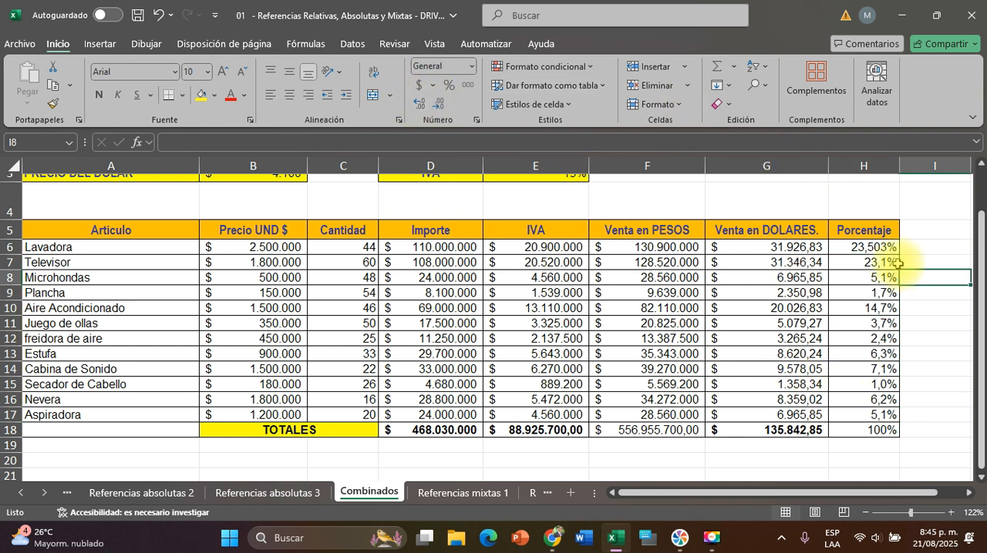
pyautogui.moveTo(871, 248); pyautogui.dragTo(877, 429)
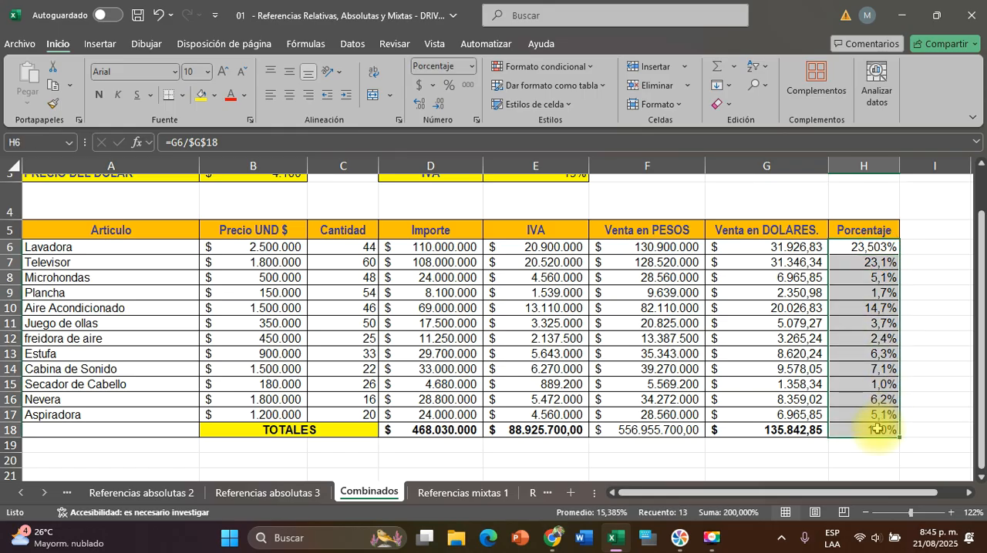
pyautogui.click(438, 103)
pyautogui.click(437, 104)
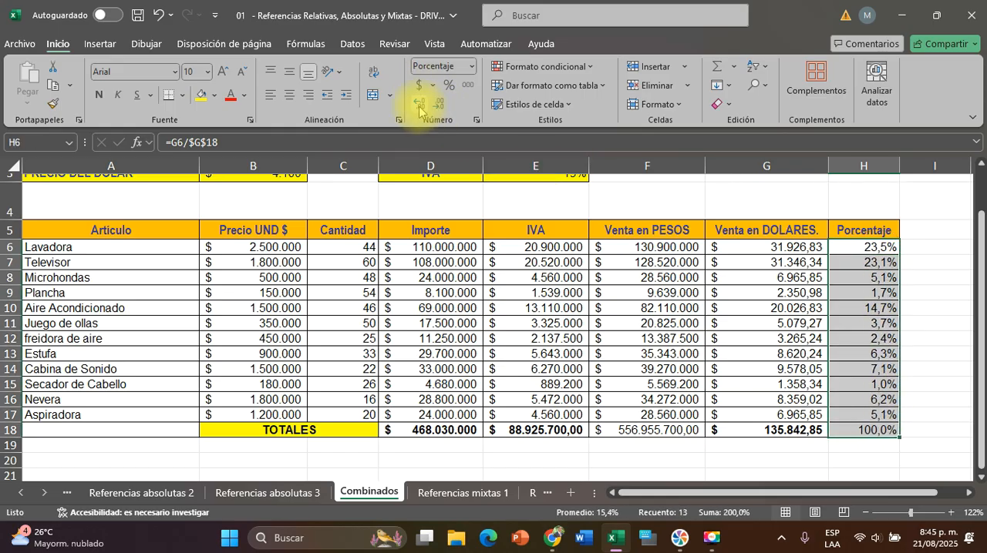
# Try two, one and zero decimals on the Porcentaje values in H6:H18, then restore one decimal
pyautogui.click(419, 104)
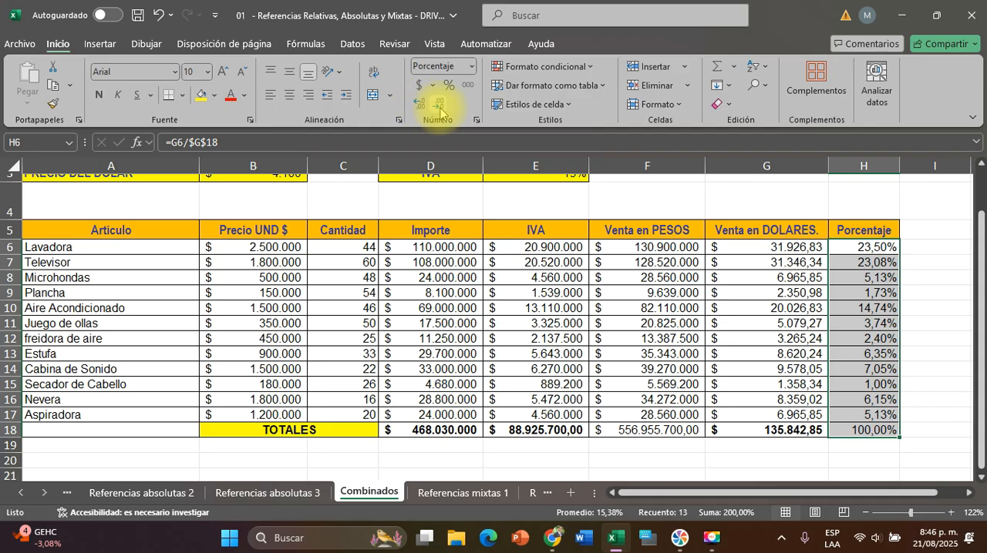
pyautogui.click(438, 107)
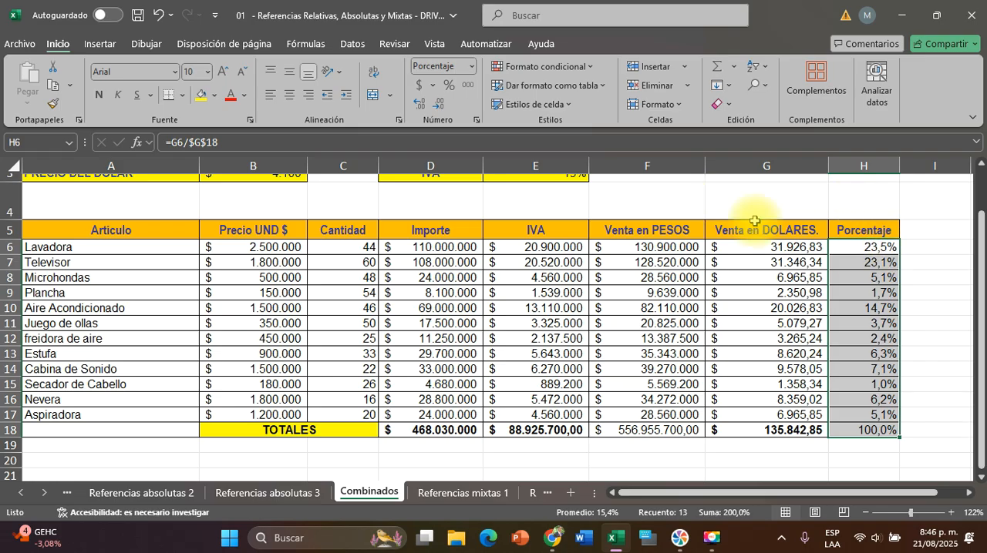
pyautogui.click(440, 102)
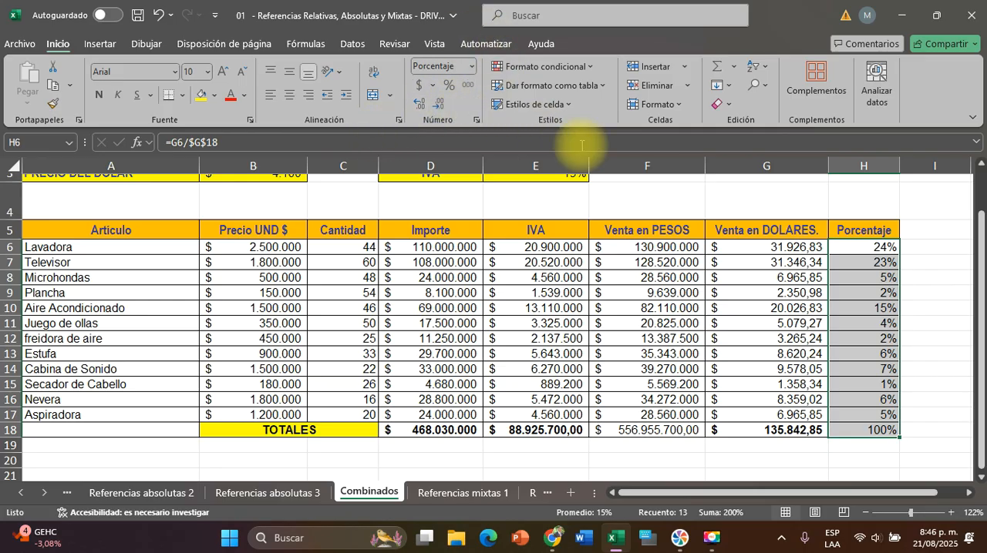
pyautogui.click(423, 105)
pyautogui.click(424, 105)
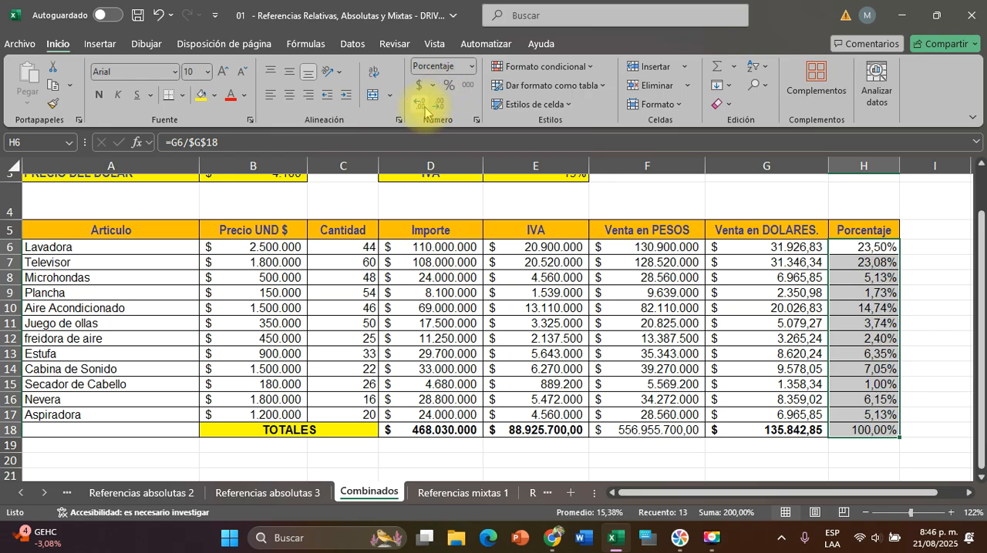
pyautogui.click(435, 108)
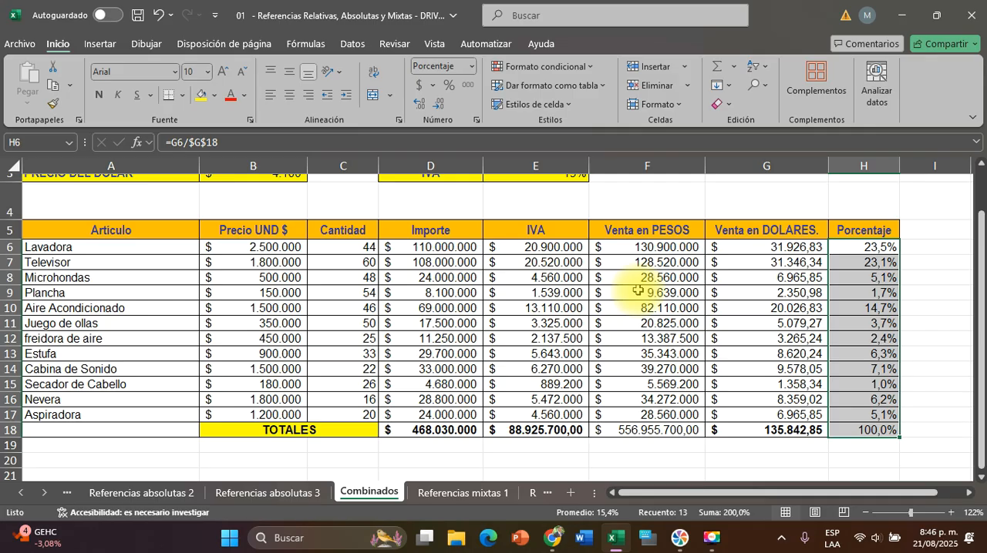
# Add two decimals to the IVA amounts in E6:E17 and remove them again
pyautogui.click(542, 248)
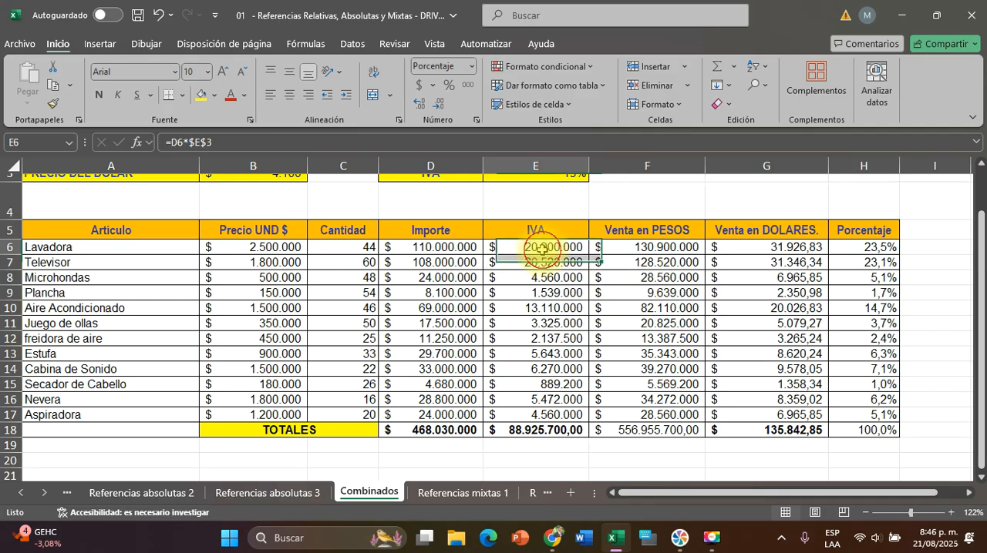
pyautogui.moveTo(542, 248); pyautogui.dragTo(557, 416)
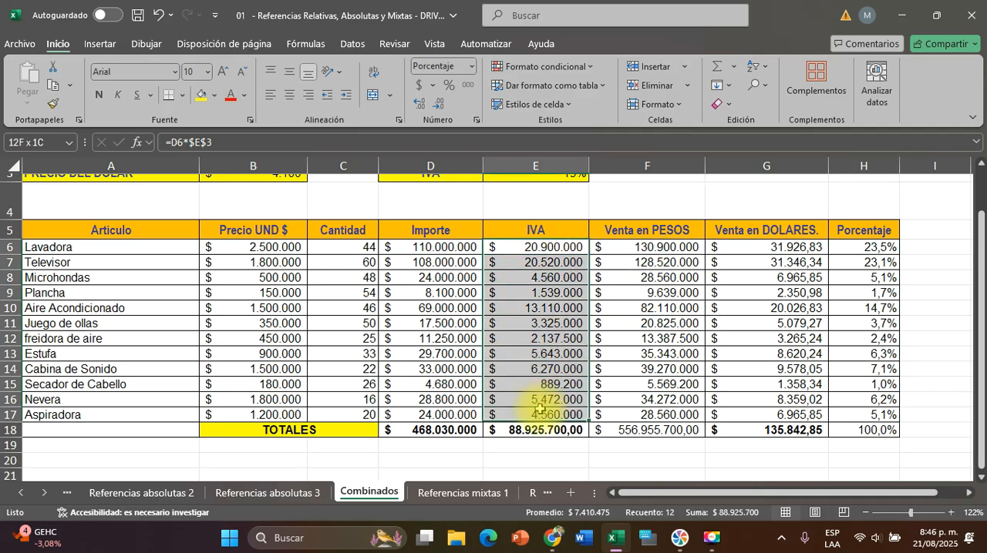
pyautogui.click(417, 105)
pyautogui.click(417, 104)
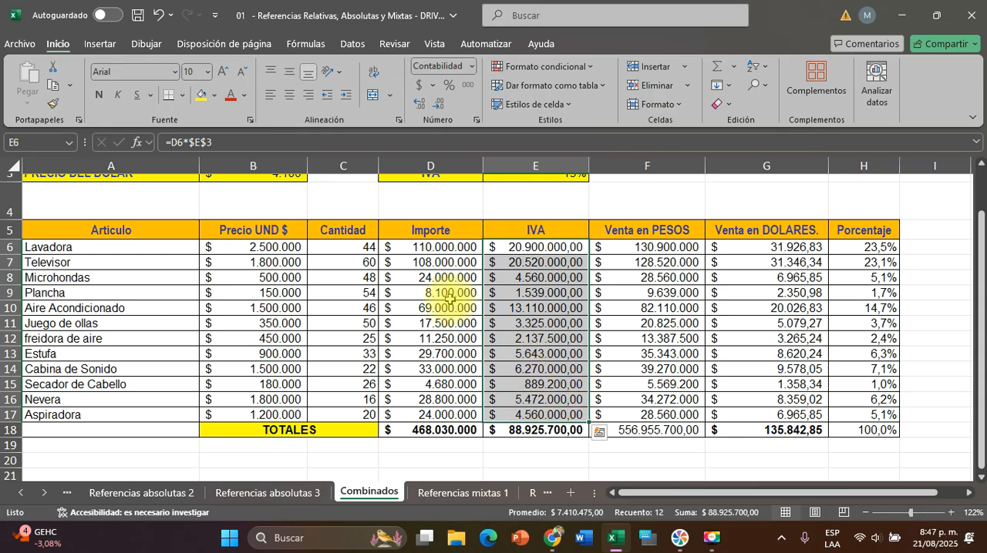
pyautogui.click(441, 108)
pyautogui.click(442, 107)
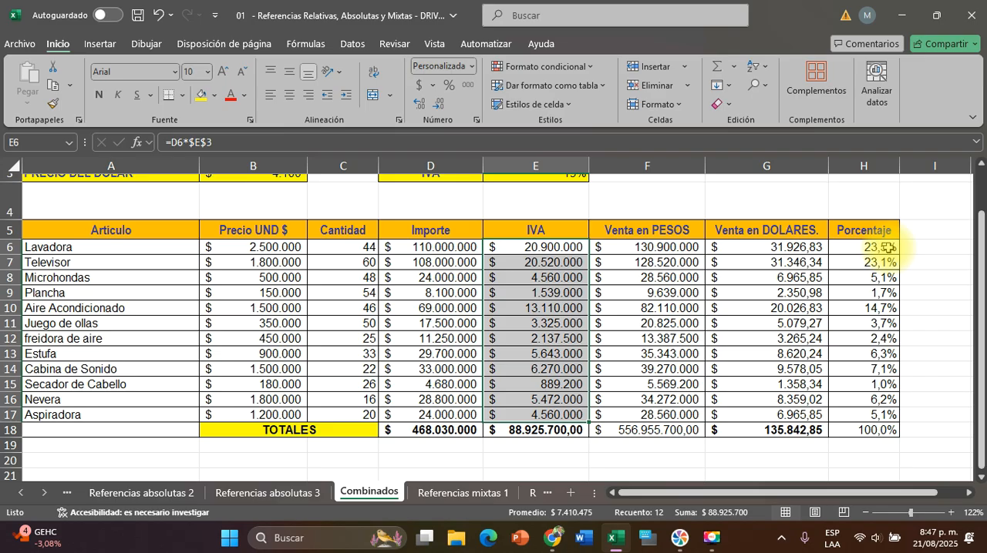
pyautogui.click(921, 397)
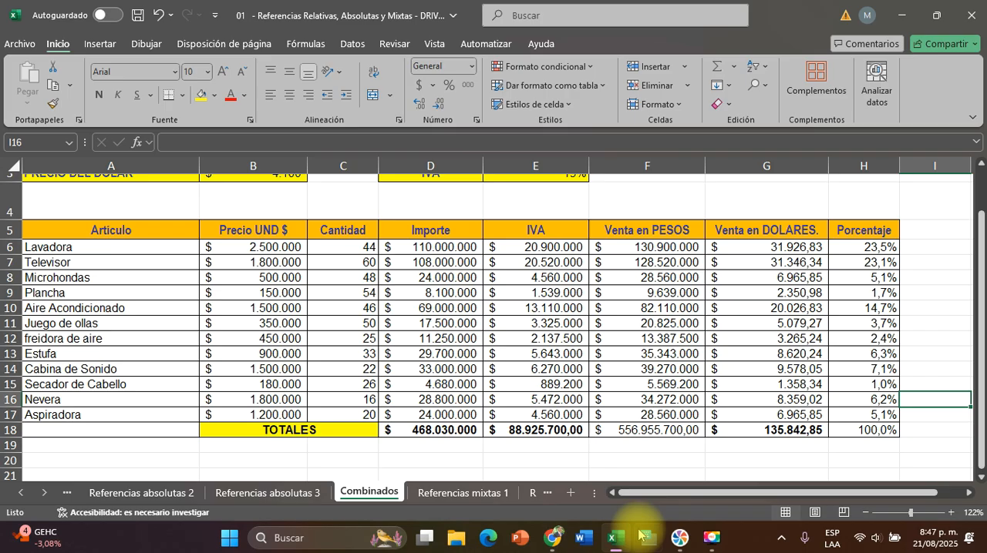
pyautogui.click(714, 543)
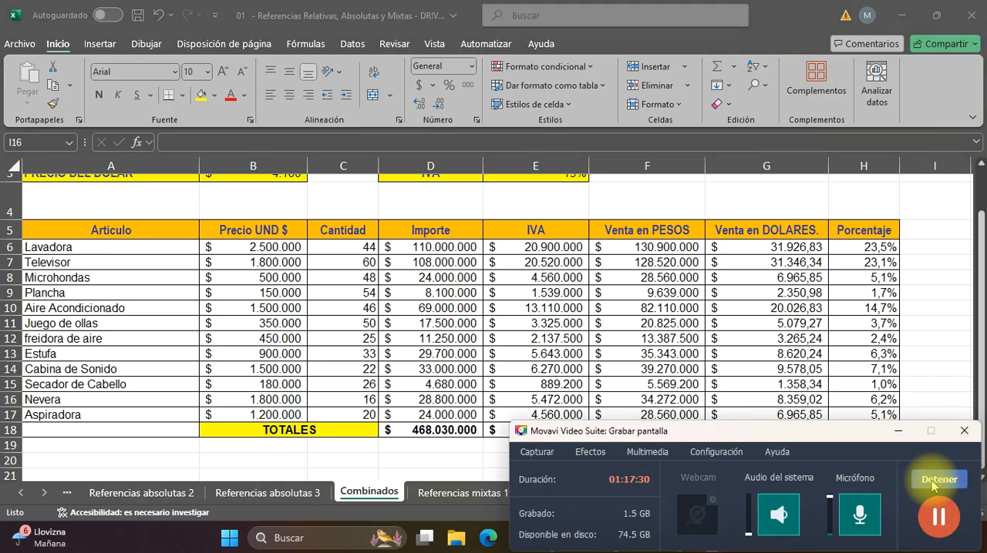
pyautogui.click(903, 432)
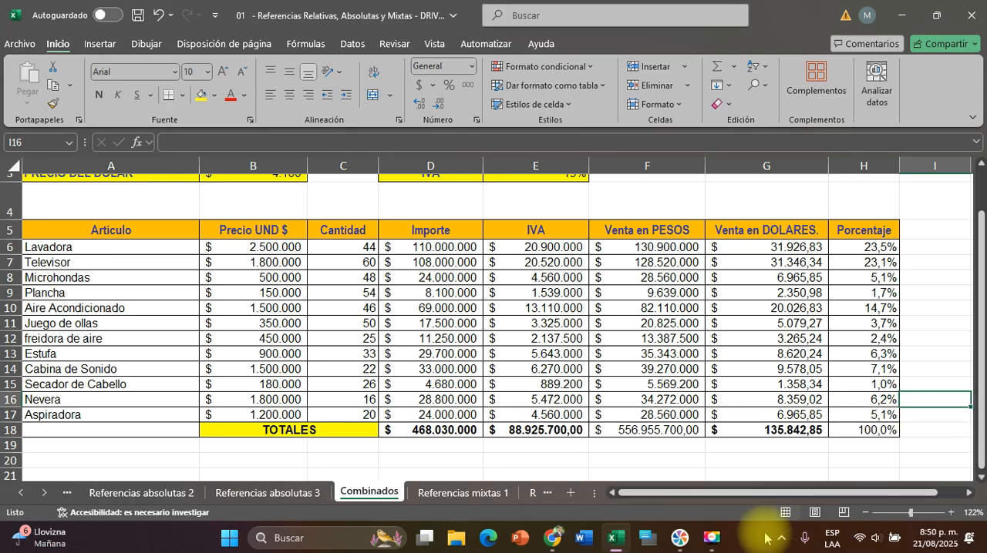
# Open the Referencias mixtas 1 sheet and examine the quarterly increment percentages for the four quarters in C7:F7
pyautogui.click(463, 492)
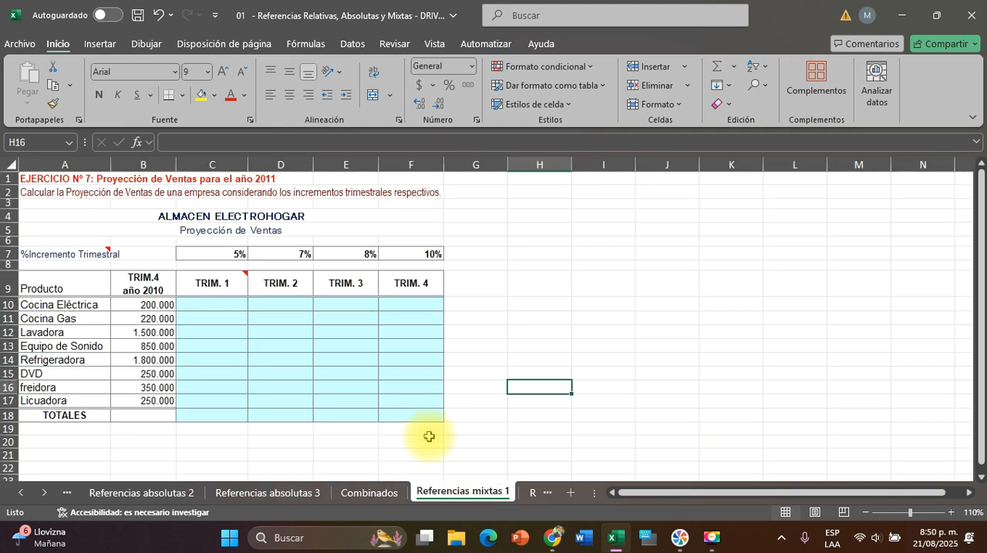
pyautogui.click(952, 514)
pyautogui.click(952, 515)
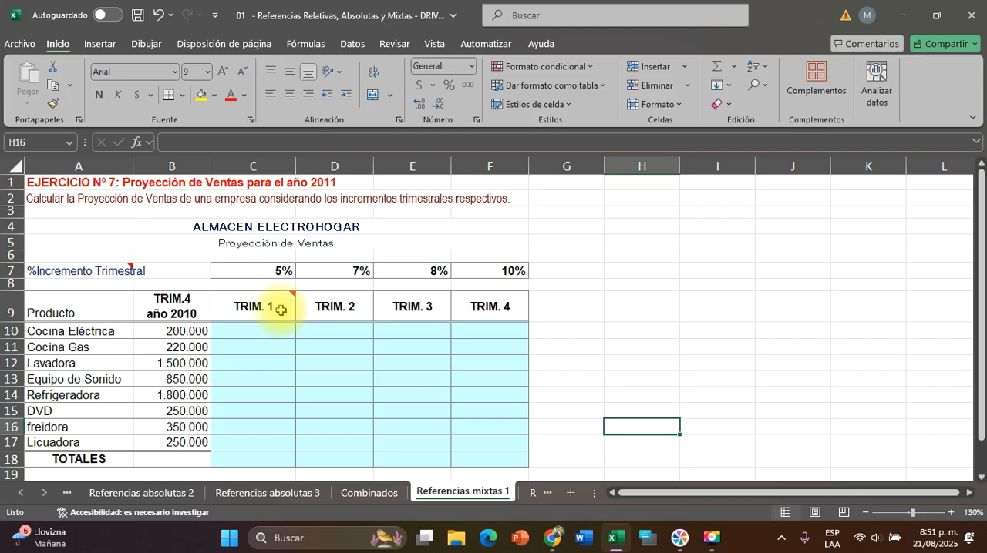
pyautogui.moveTo(280, 310)
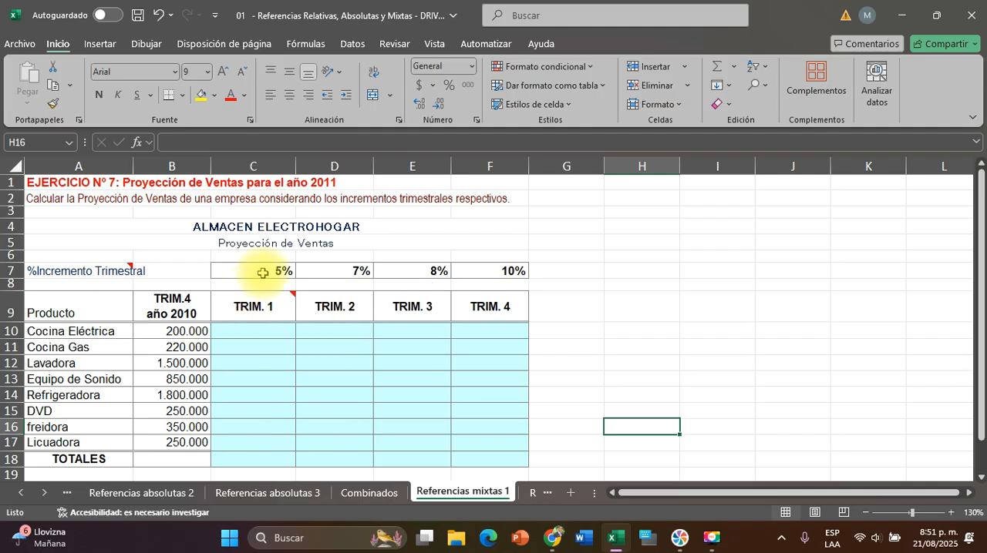
pyautogui.click(263, 273)
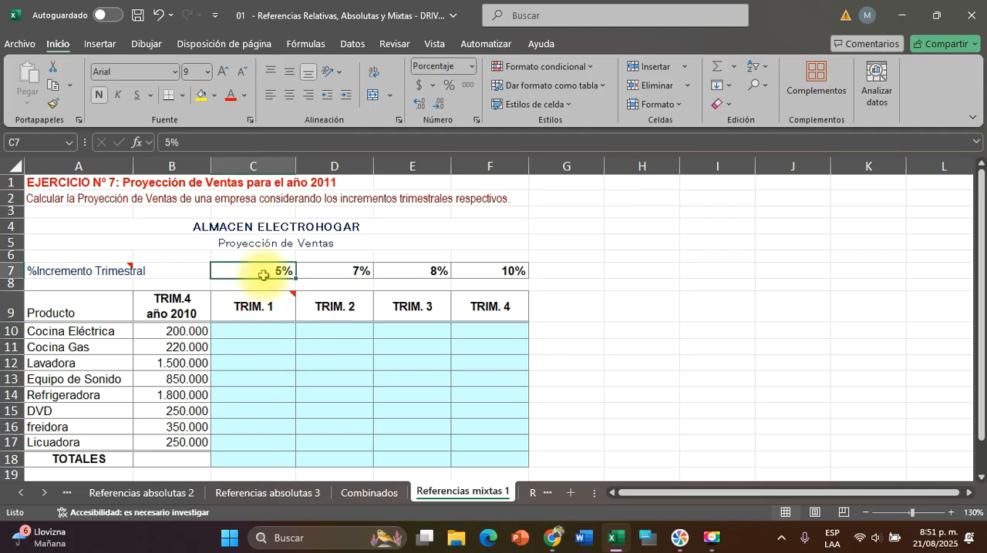
pyautogui.click(339, 268)
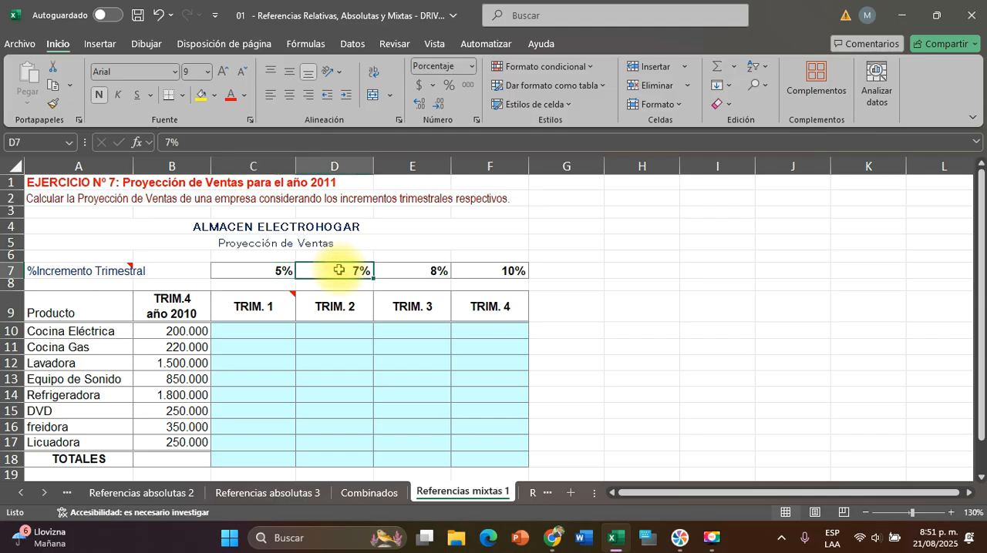
pyautogui.click(419, 271)
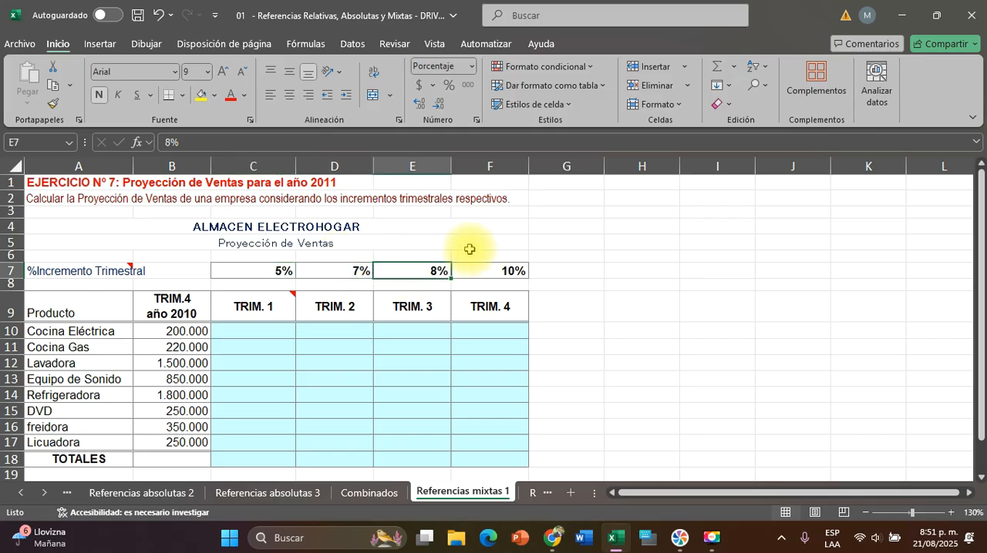
pyautogui.click(504, 270)
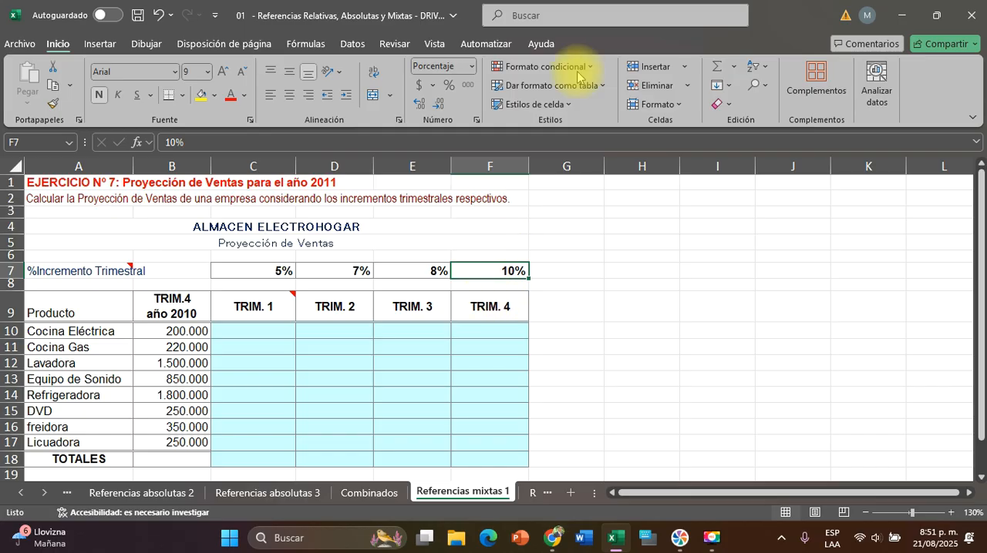
pyautogui.click(266, 274)
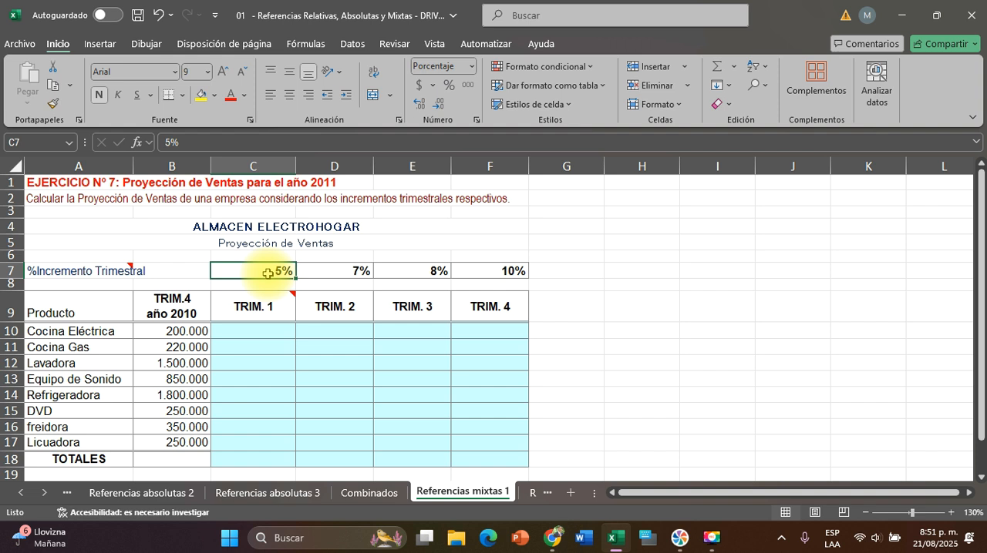
pyautogui.moveTo(266, 272); pyautogui.dragTo(502, 264)
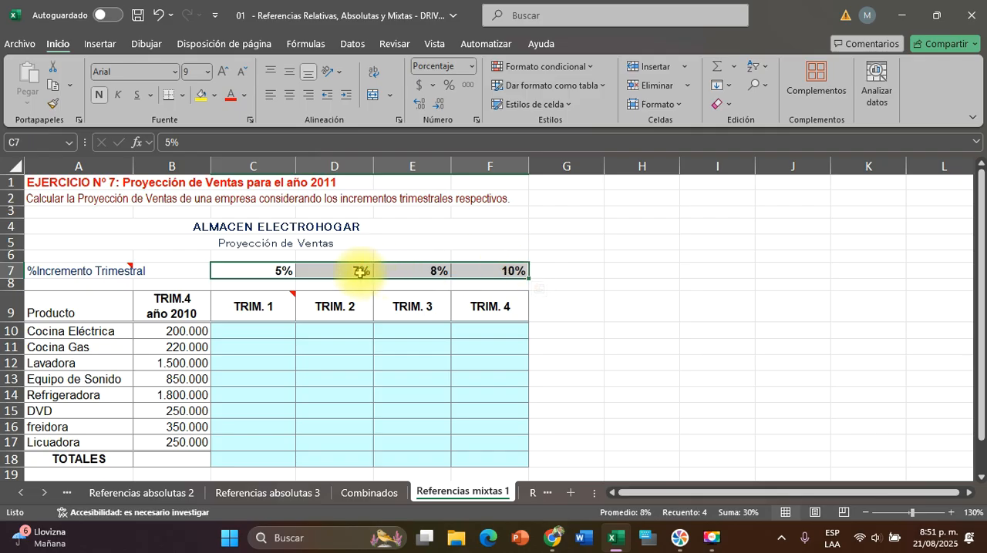
pyautogui.click(255, 271)
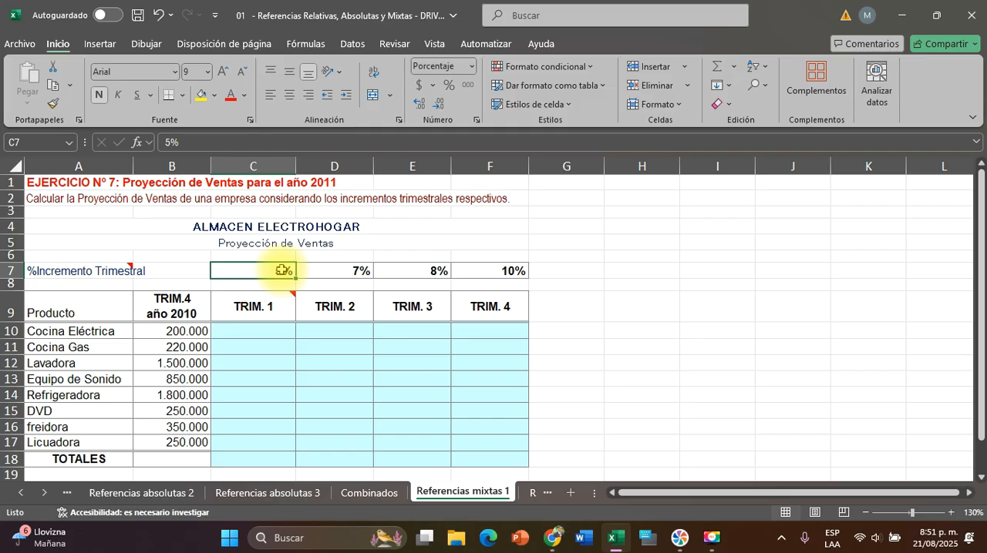
# Examine the TRIM. 1 cells against the C7 increment and the quarterly increment percentages across C7:F7
pyautogui.moveTo(260, 327); pyautogui.dragTo(253, 460)
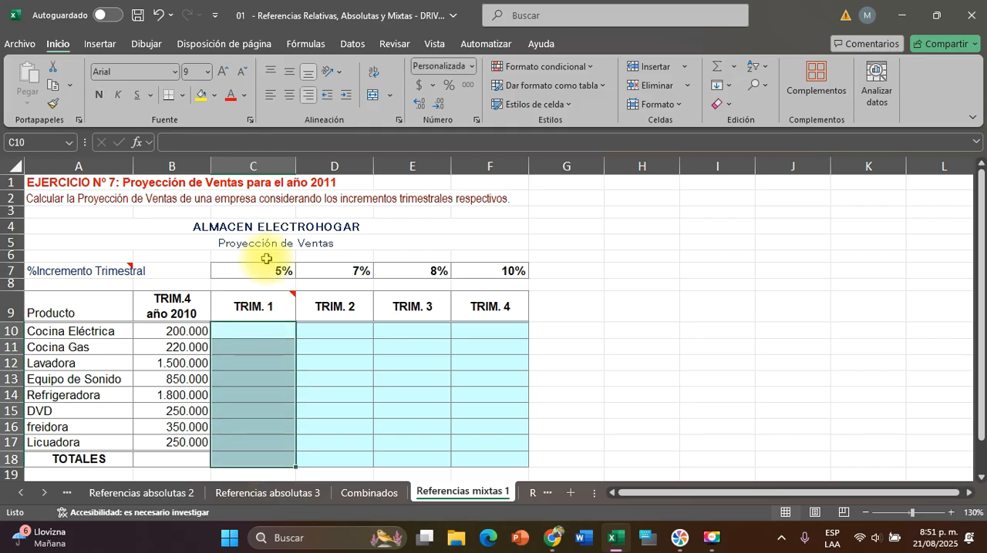
pyautogui.moveTo(260, 269); pyautogui.dragTo(254, 382)
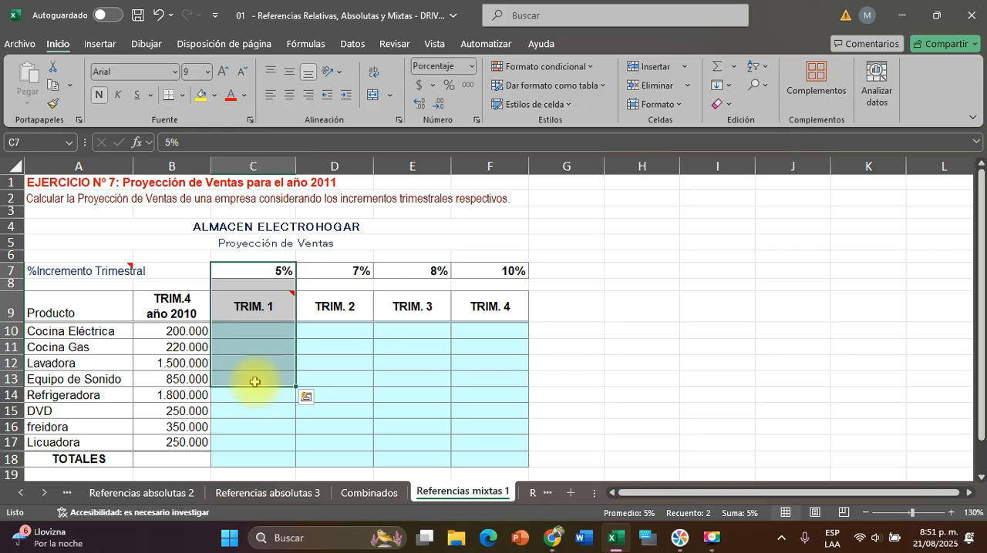
pyautogui.moveTo(254, 382); pyautogui.dragTo(270, 408)
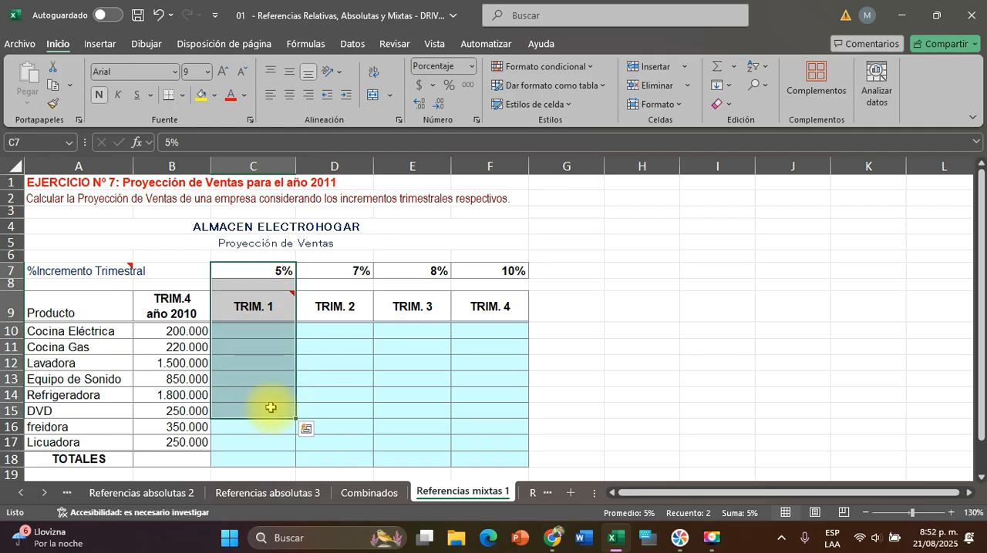
pyautogui.click(249, 269)
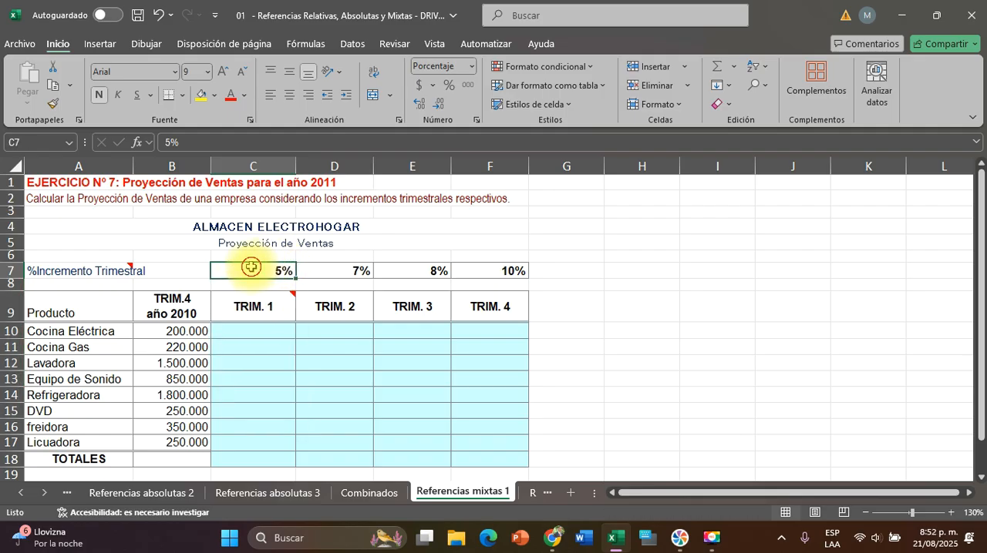
pyautogui.moveTo(252, 266); pyautogui.dragTo(517, 270)
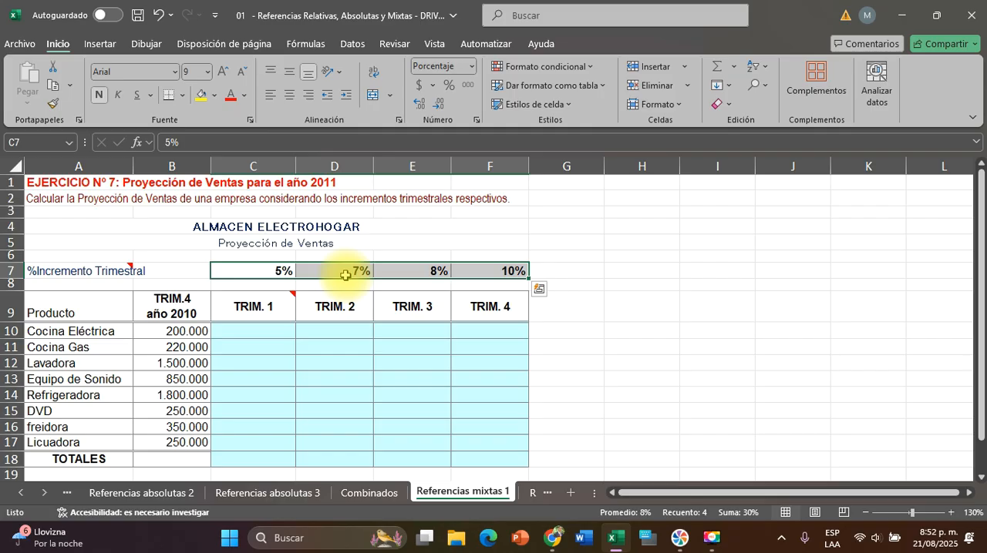
# Enter the formula =B10+(B10+C7) in C10 for Cocina Eléctrica's TRIM. 1 projection, accepting the missing closing parenthesis
pyautogui.click(259, 328)
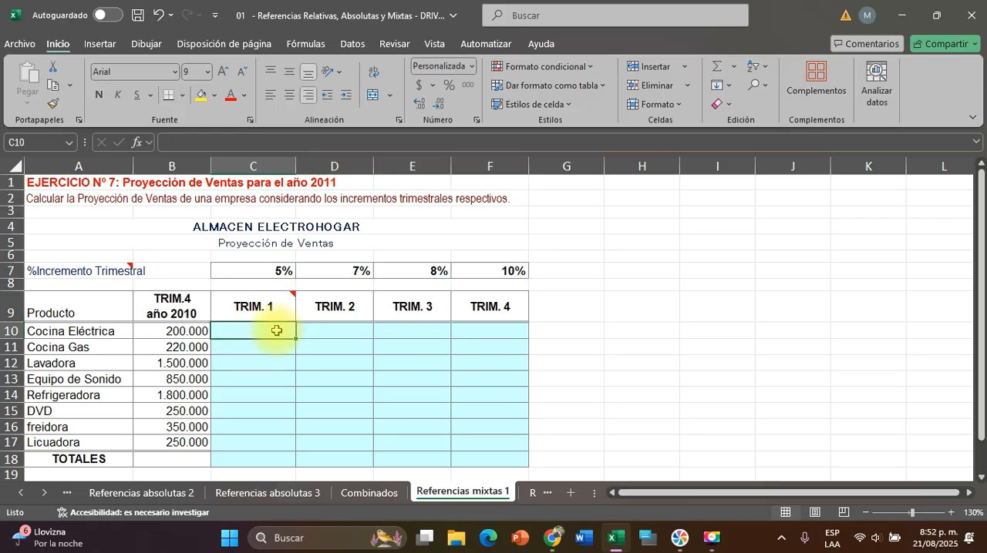
pyautogui.write('=')
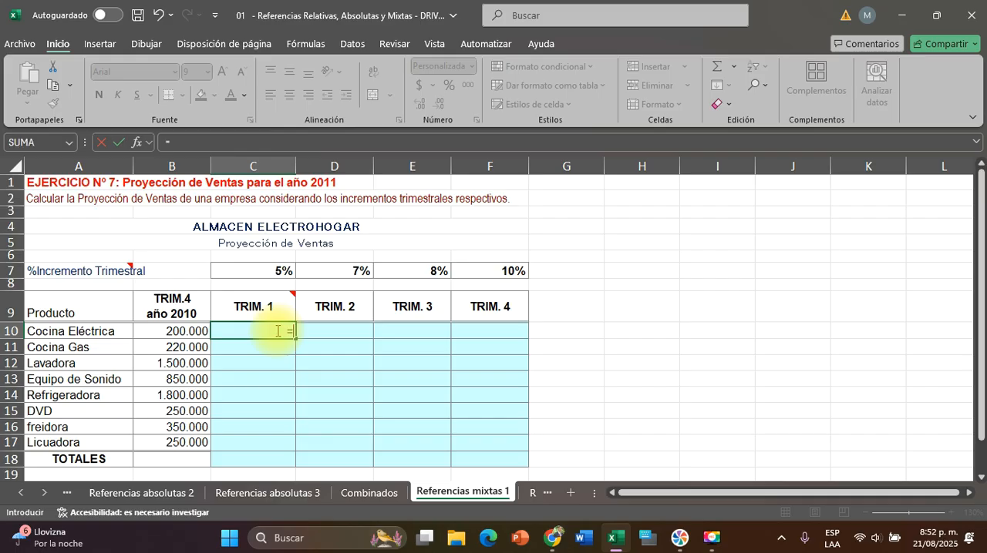
pyautogui.click(193, 332)
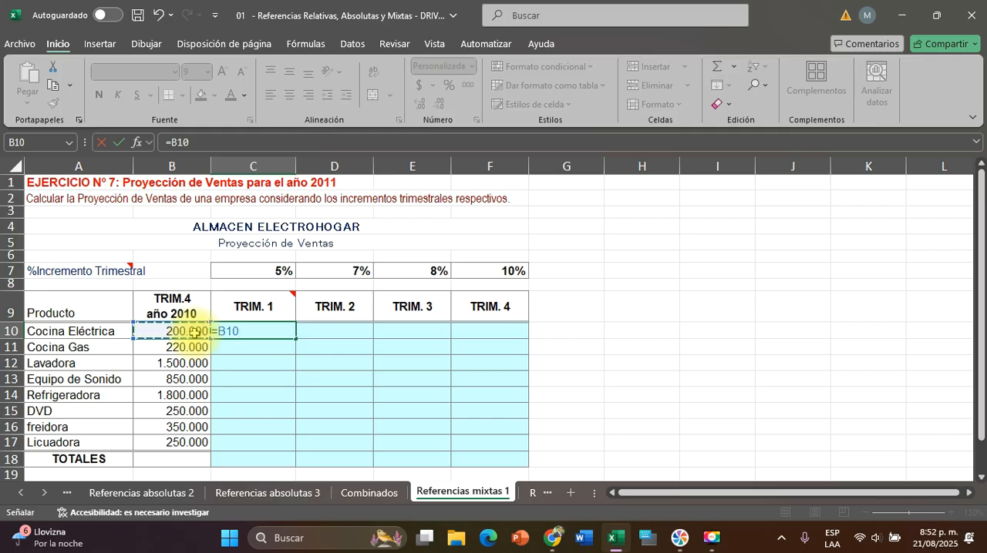
pyautogui.write('+(')
pyautogui.click(176, 330)
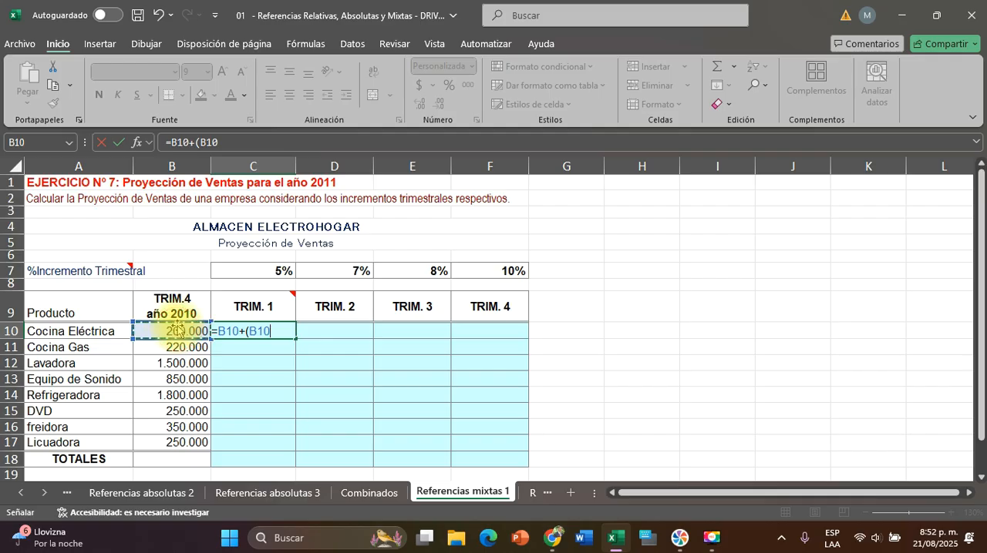
pyautogui.write('+')
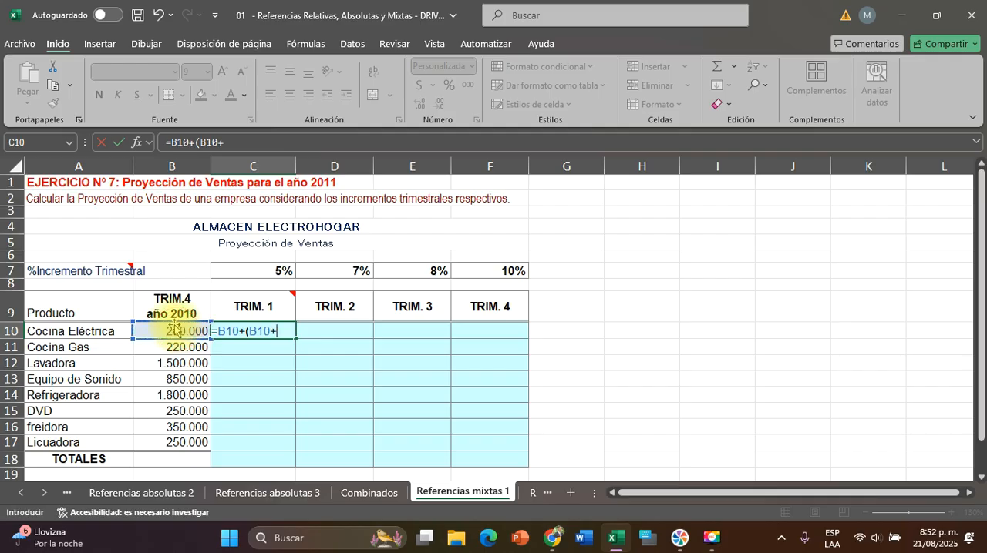
pyautogui.click(266, 271)
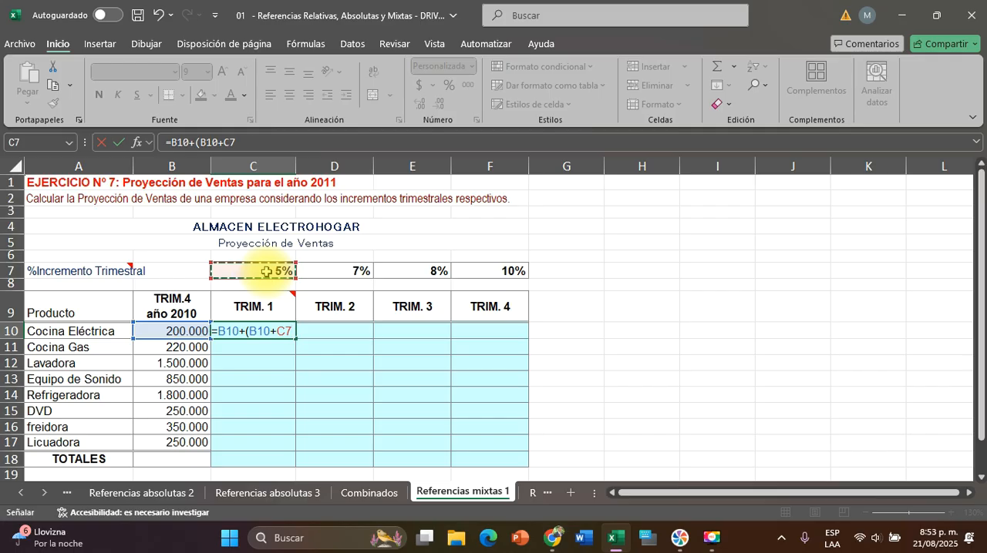
pyautogui.press('Return')
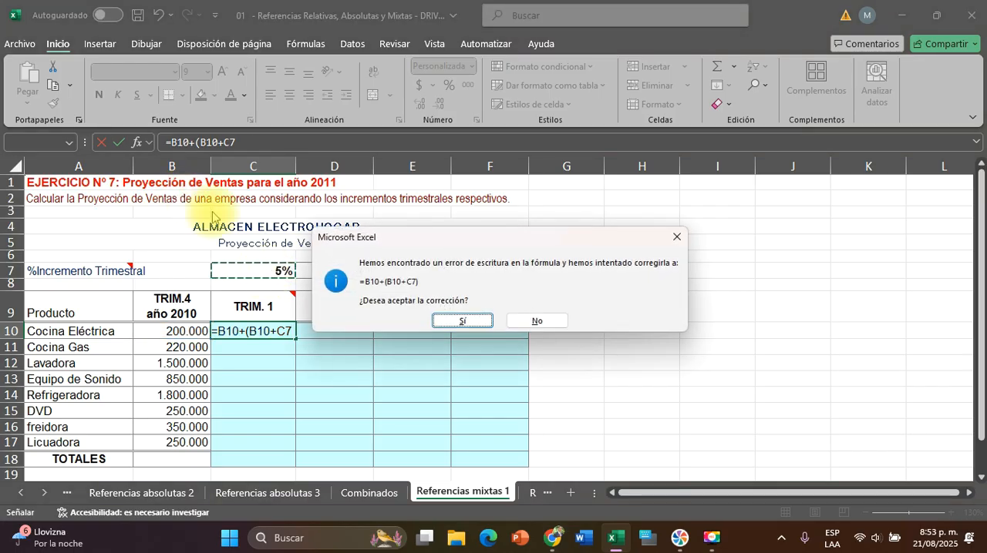
pyautogui.click(463, 322)
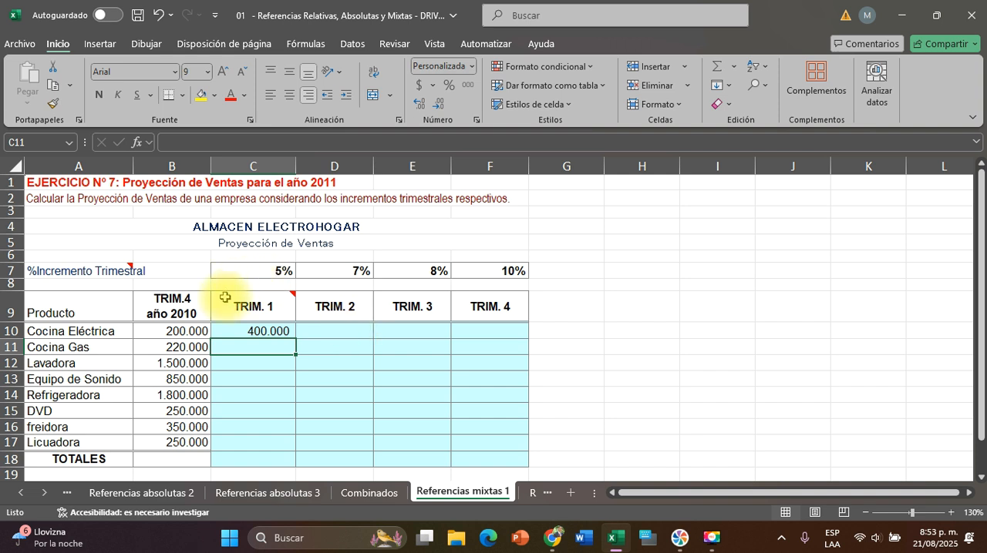
# Correct the C10 formula to =B10+(B10*C7) so the previous sales are multiplied by the increment
pyautogui.doubleClick(266, 330)
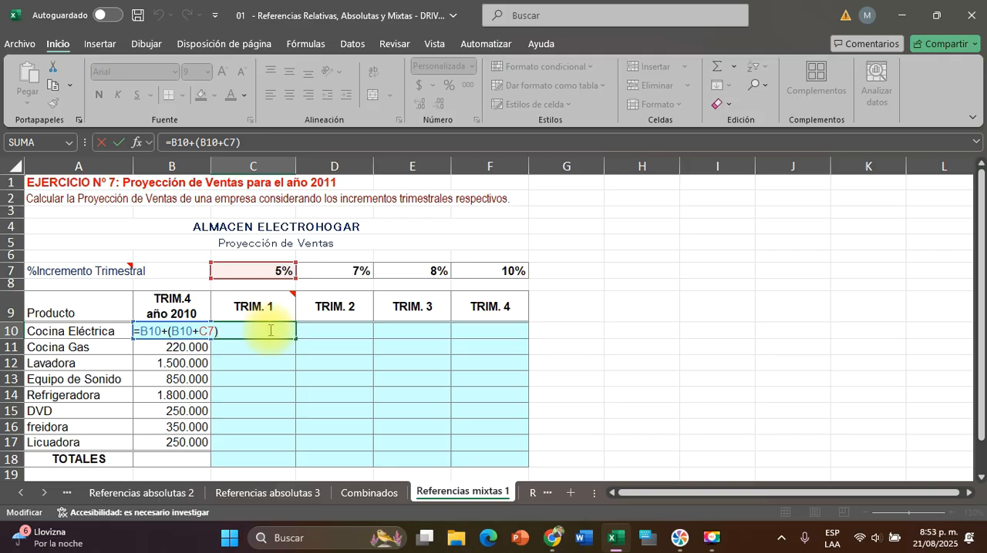
pyautogui.click(197, 333)
pyautogui.press('BackSpace')
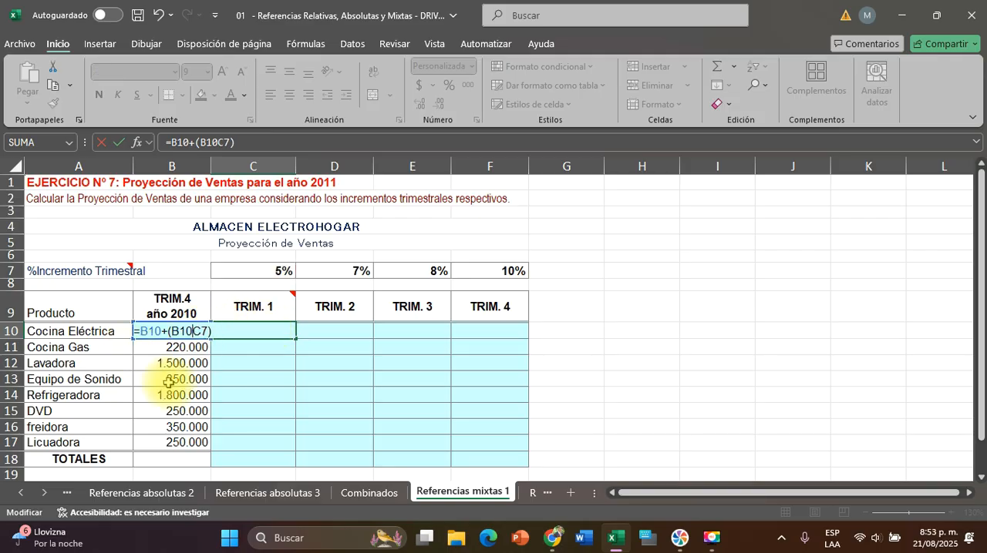
pyautogui.write('*')
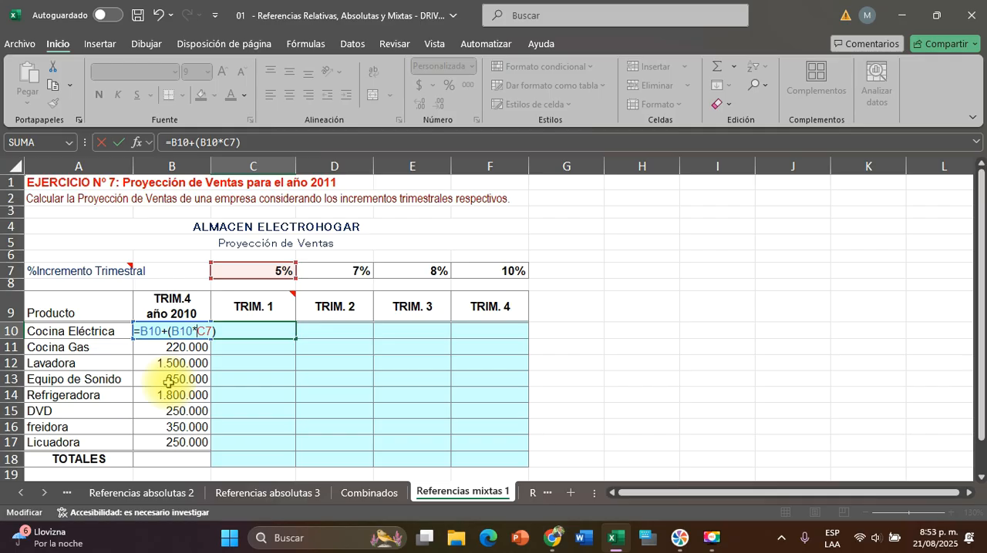
pyautogui.press('Return')
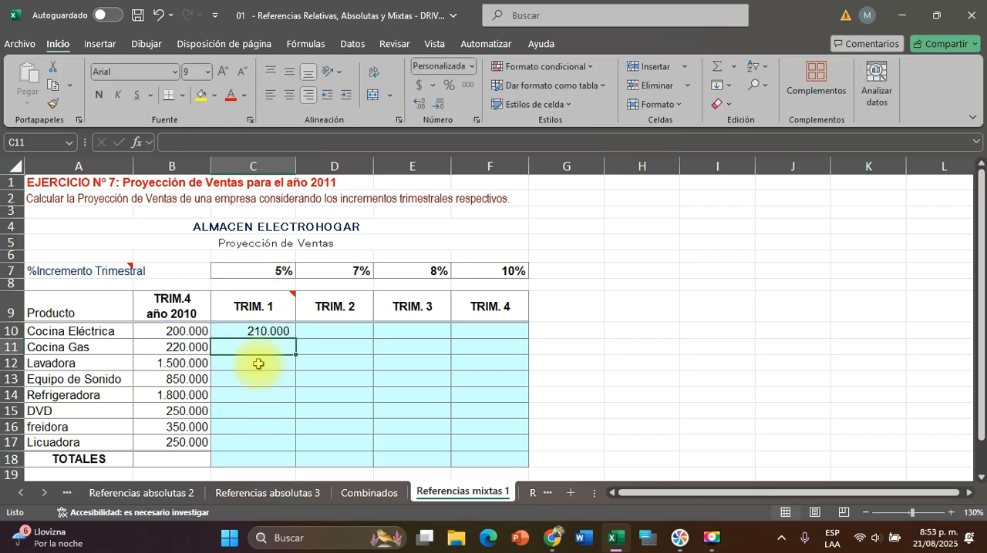
# Copy the C10 formula across to F10 and check the cell references in D10, E10 and F10
pyautogui.click(258, 333)
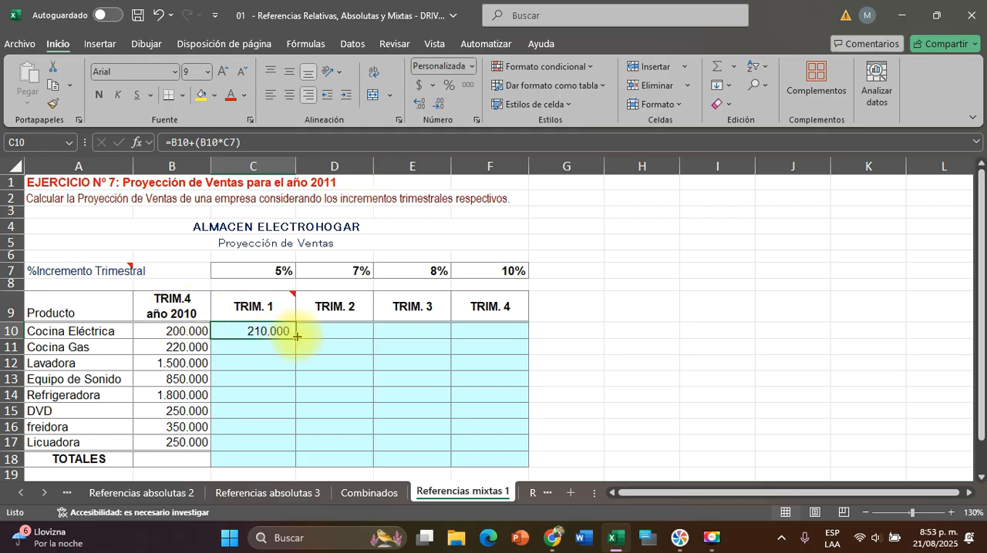
pyautogui.moveTo(297, 337); pyautogui.dragTo(501, 344)
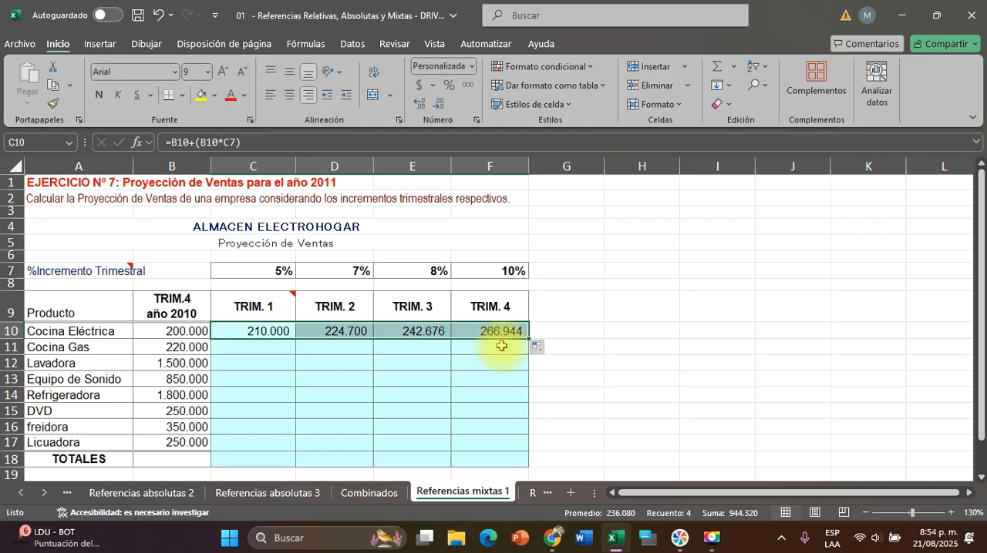
pyautogui.doubleClick(350, 332)
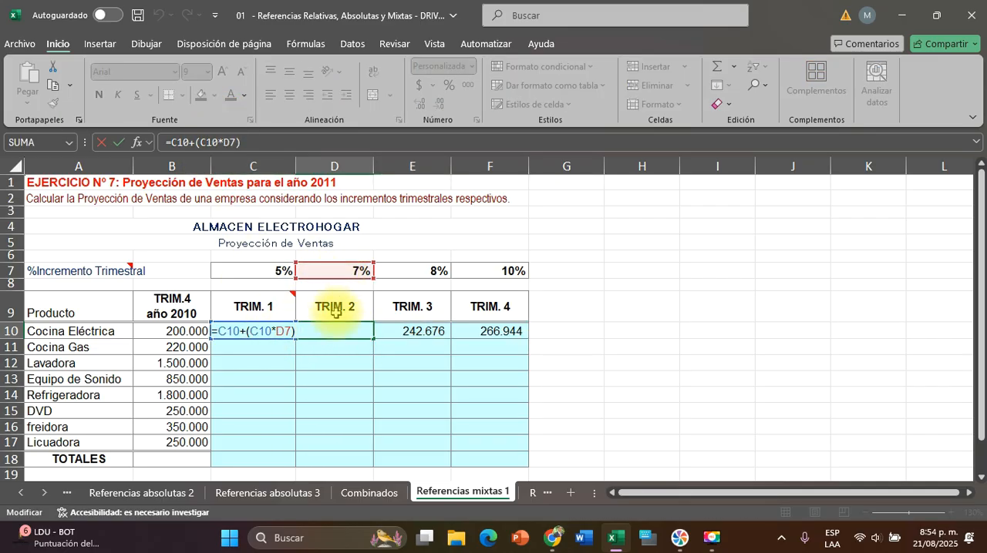
pyautogui.press('Escape')
pyautogui.click(416, 333)
pyautogui.doubleClick(417, 333)
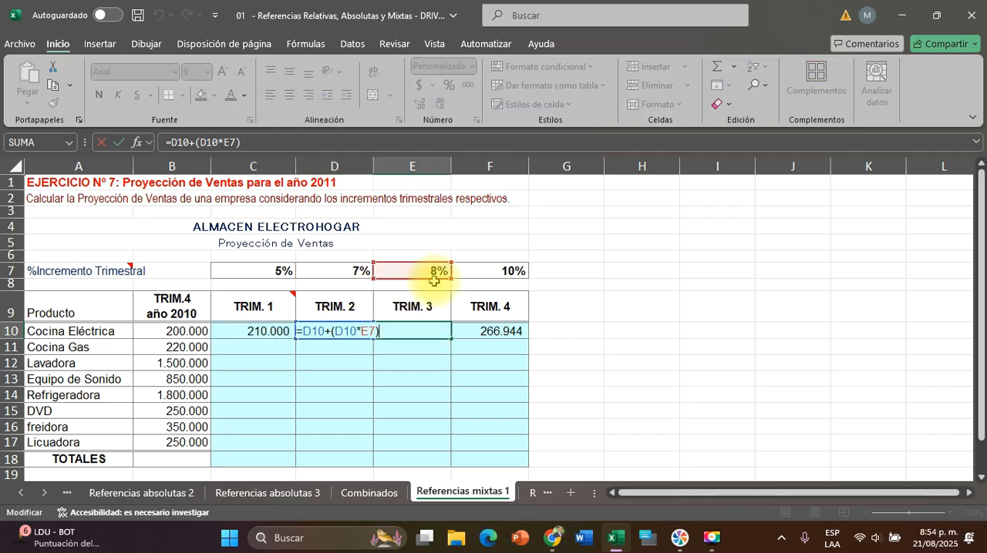
pyautogui.press('Escape')
pyautogui.doubleClick(494, 331)
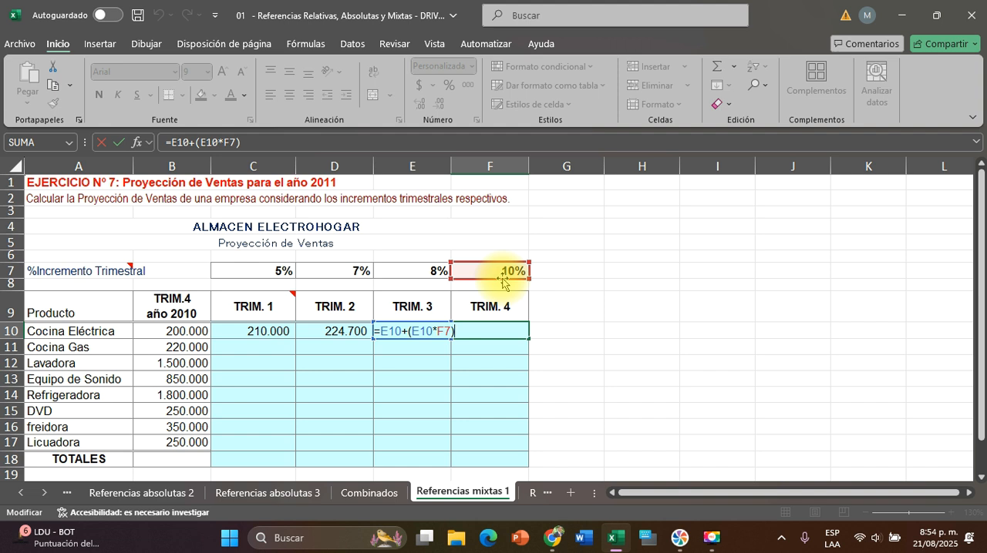
pyautogui.press('Escape')
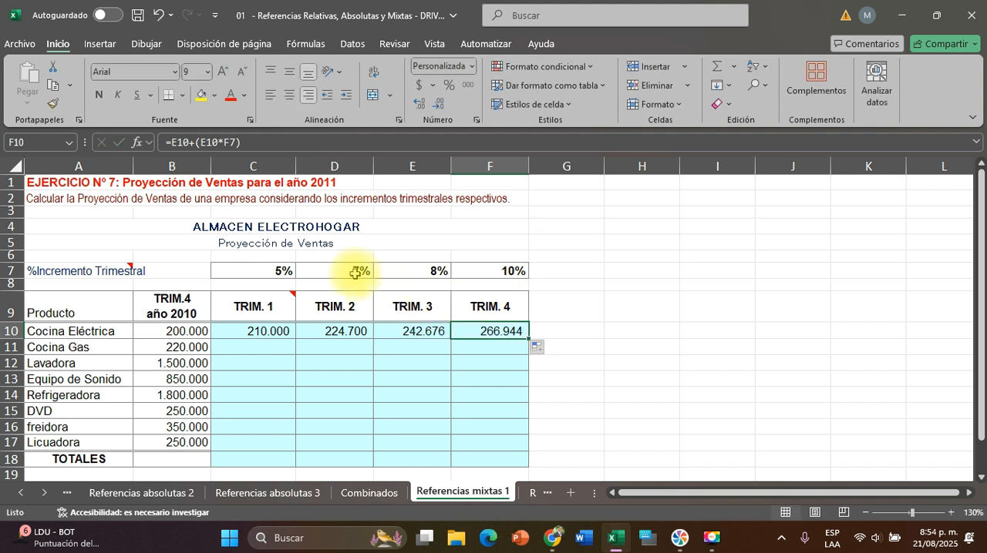
# Copy the C10 formula down through C17 and check the cell references used in C10
pyautogui.click(254, 332)
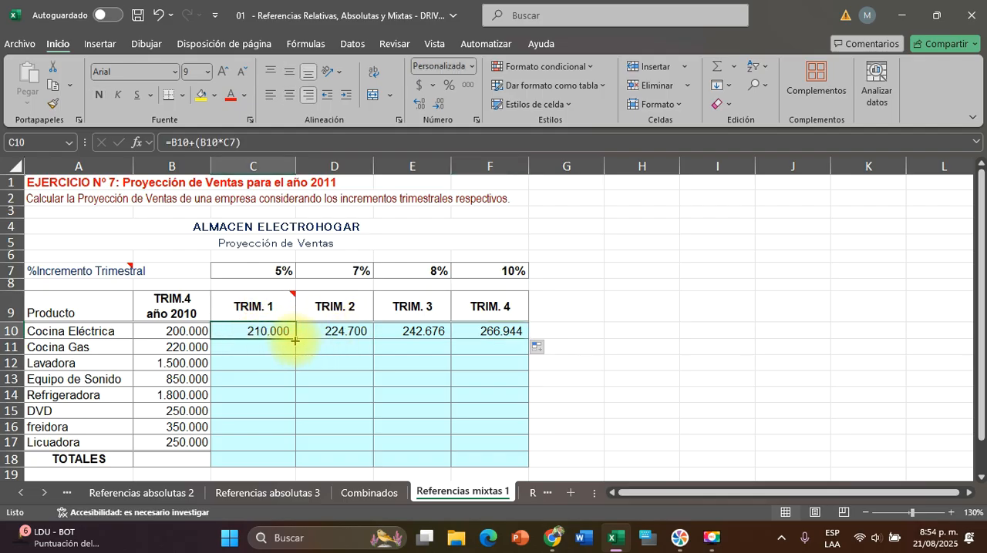
pyautogui.moveTo(295, 338); pyautogui.dragTo(292, 453)
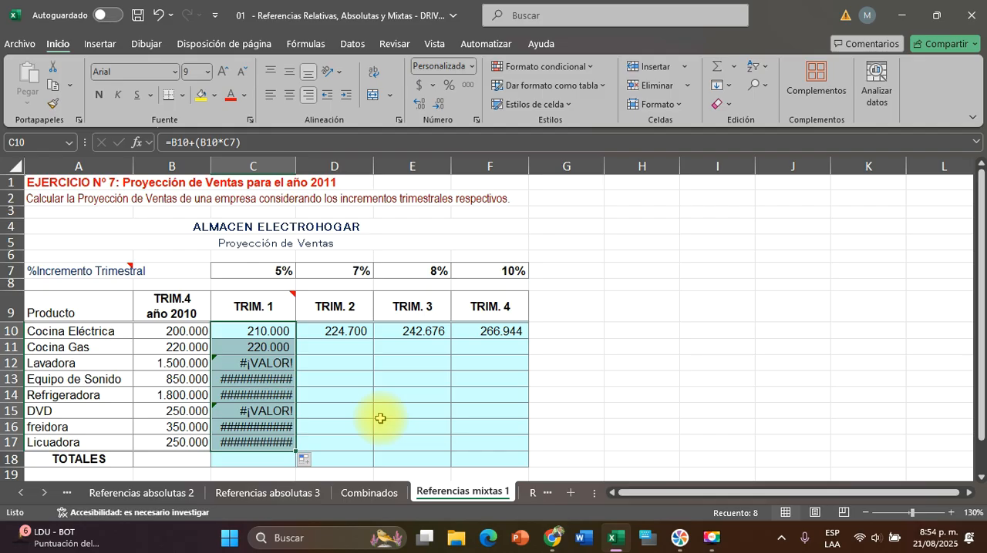
pyautogui.click(246, 331)
pyautogui.doubleClick(248, 330)
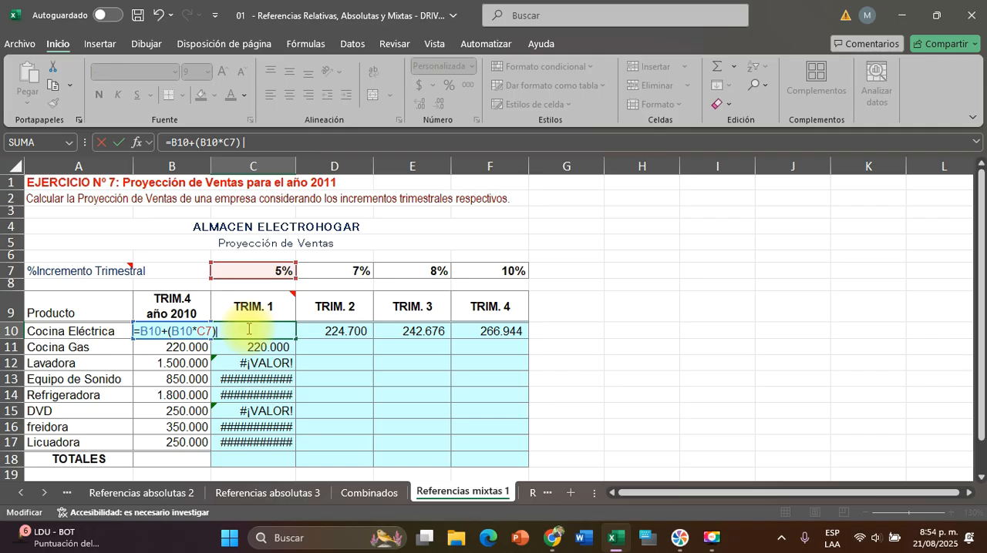
pyautogui.press('Escape')
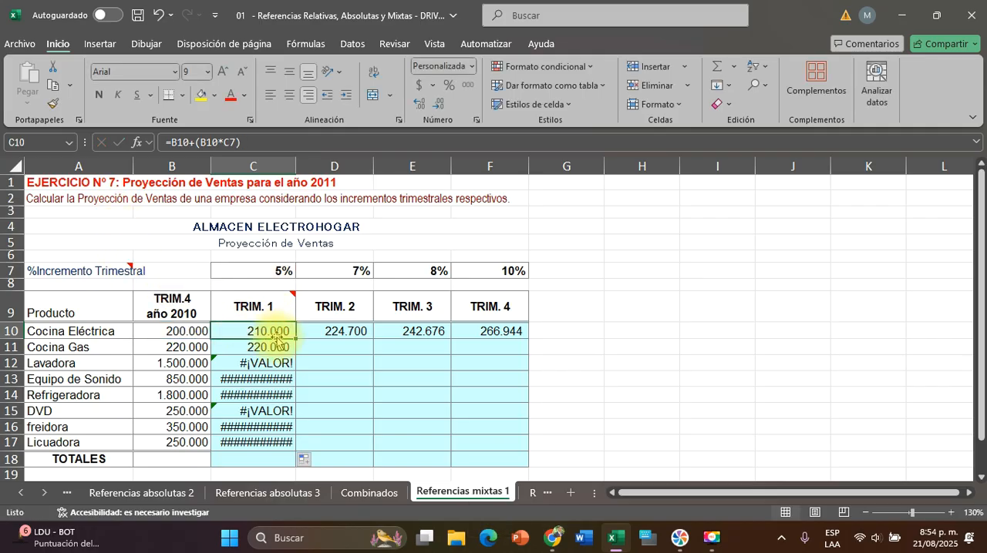
# Examine the increment references in the C11 and C12 formulas and compare them with C10 and its percentage in C7
pyautogui.click(264, 346)
pyautogui.doubleClick(264, 346)
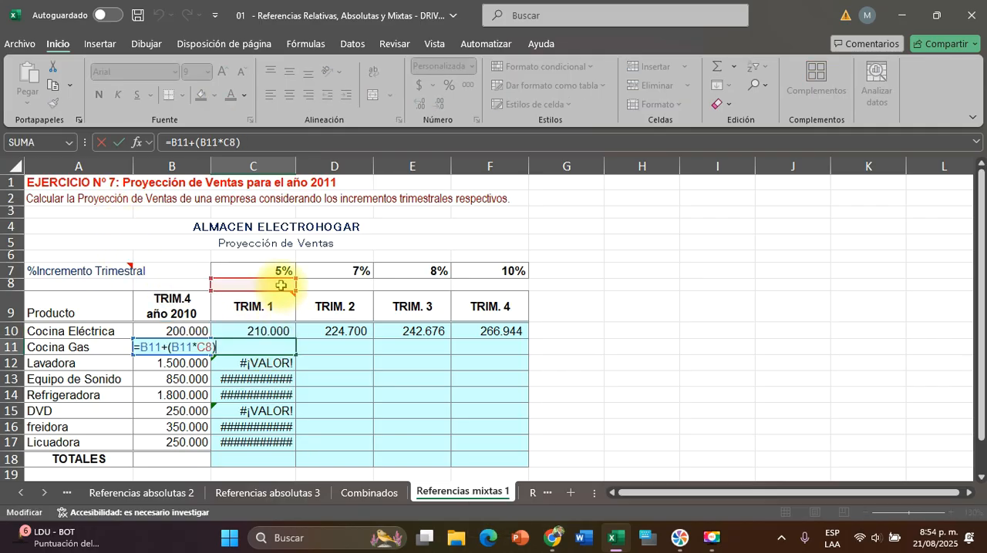
pyautogui.press('Escape')
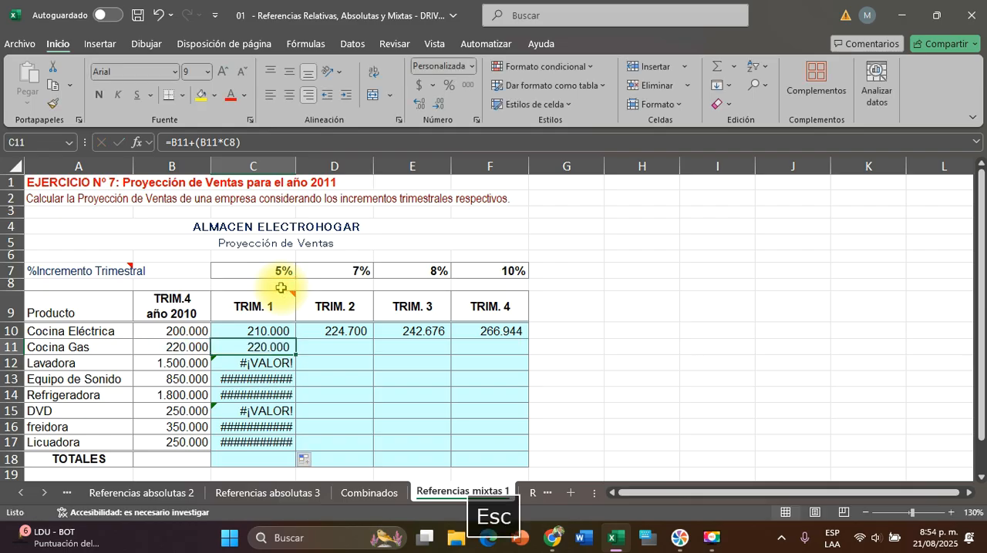
pyautogui.click(268, 364)
pyautogui.doubleClick(279, 366)
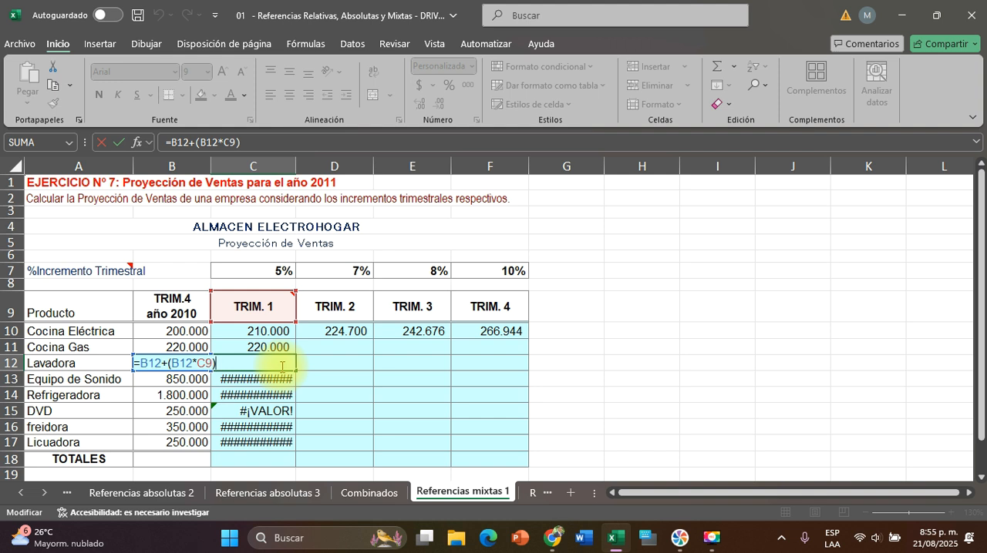
pyautogui.press('Escape')
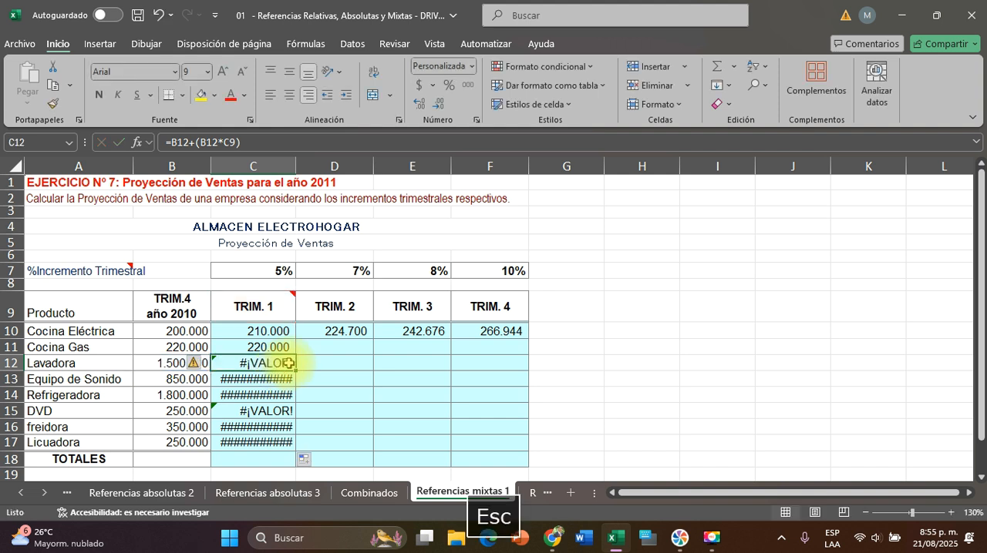
pyautogui.click(264, 330)
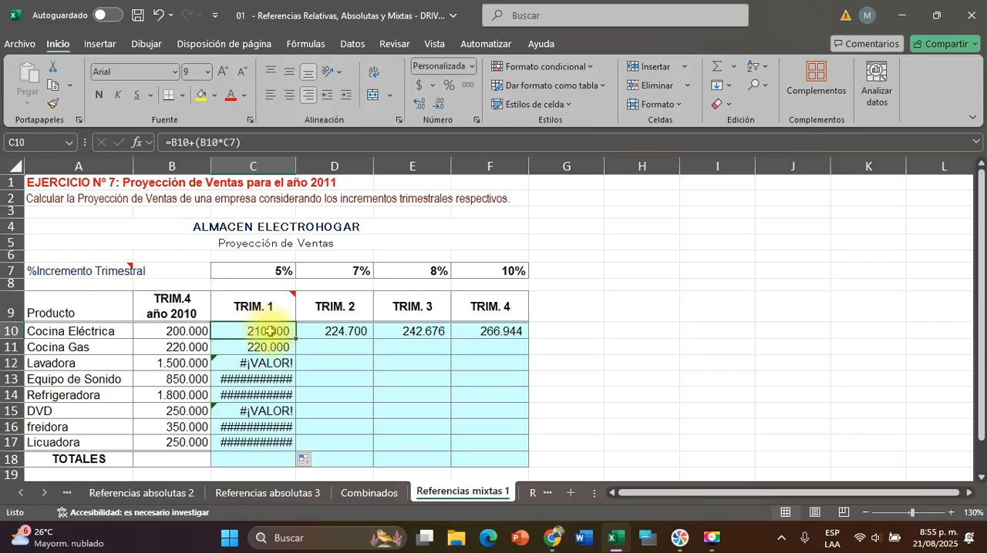
pyautogui.click(260, 271)
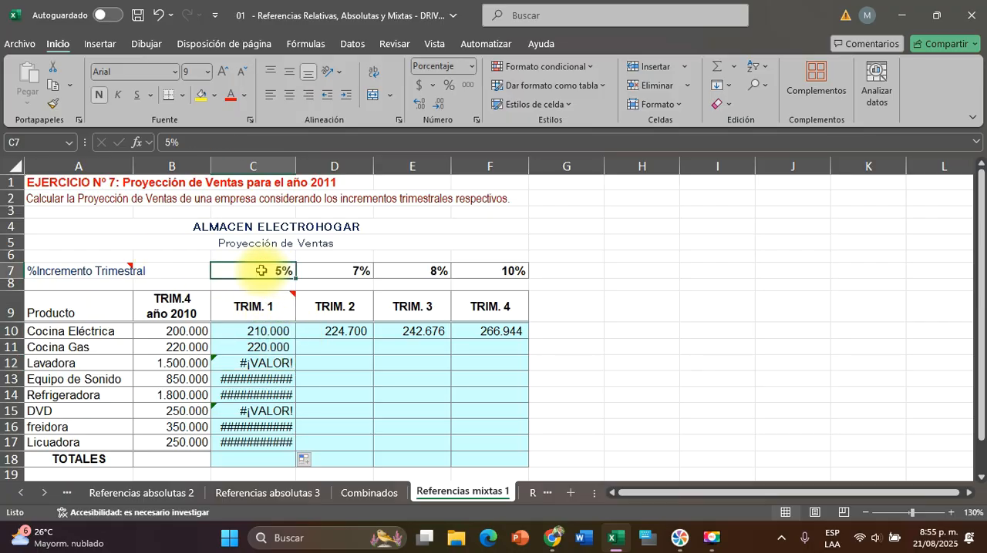
pyautogui.click(262, 330)
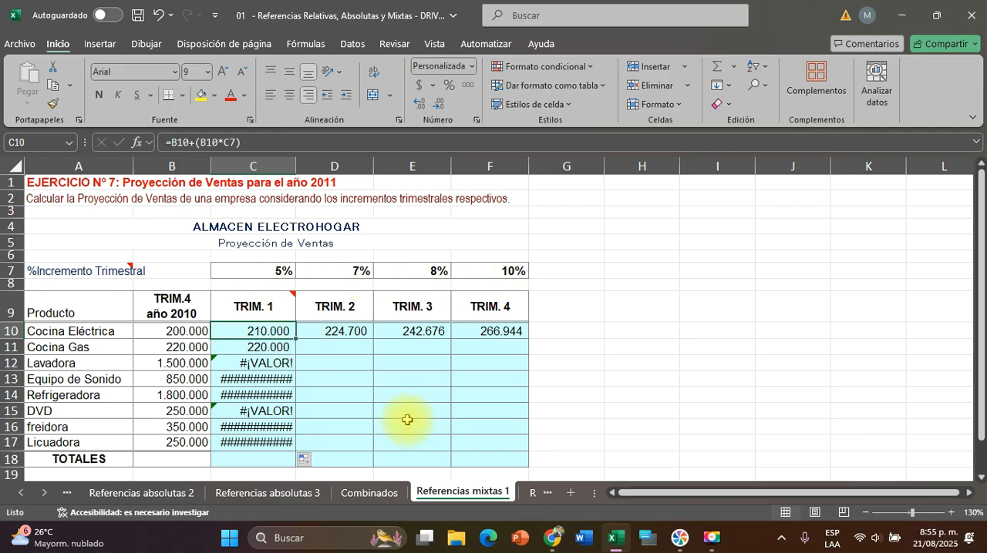
# Clear the copied formulas from C11:C17 and D10:F10, keeping only the C10 formula
pyautogui.click(368, 381)
pyautogui.moveTo(269, 423); pyautogui.dragTo(274, 441)
pyautogui.press('Delete')
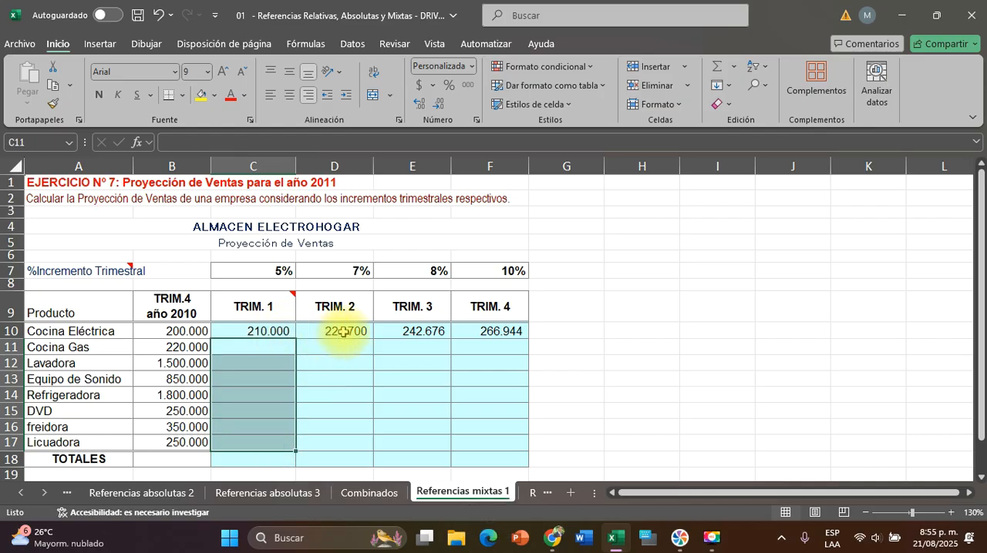
pyautogui.moveTo(341, 332); pyautogui.dragTo(489, 345)
pyautogui.press('Delete')
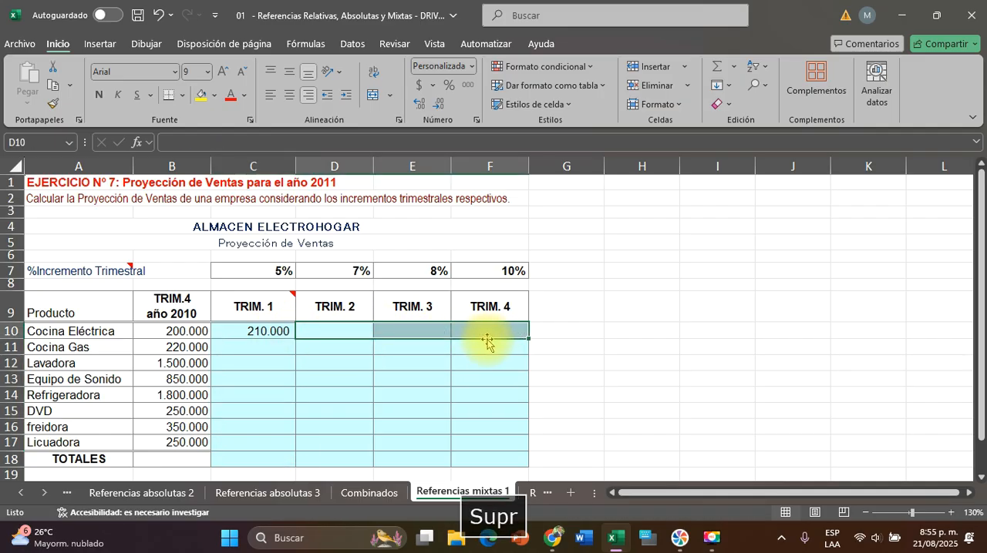
# Fix only the row of the increment reference in C10 so the formula reads =B10+(B10*C$7)
pyautogui.click(266, 333)
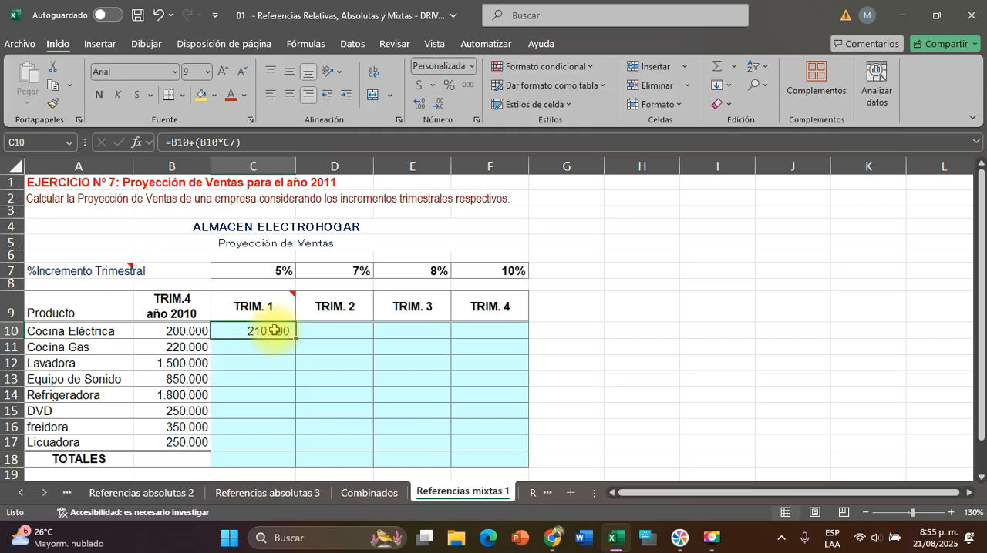
pyautogui.doubleClick(274, 329)
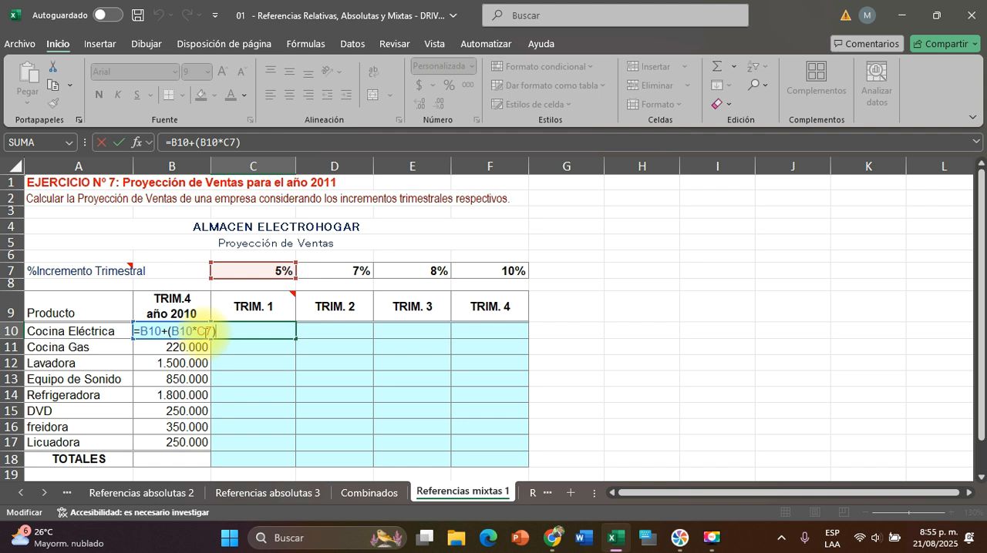
pyautogui.press('Left')
pyautogui.press('Left')
pyautogui.press('F4')
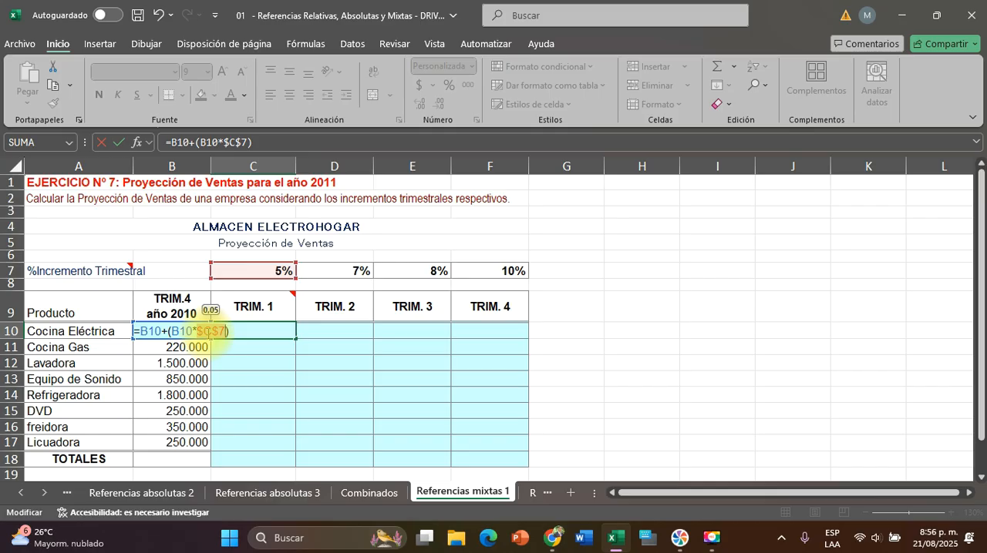
pyautogui.press('F4')
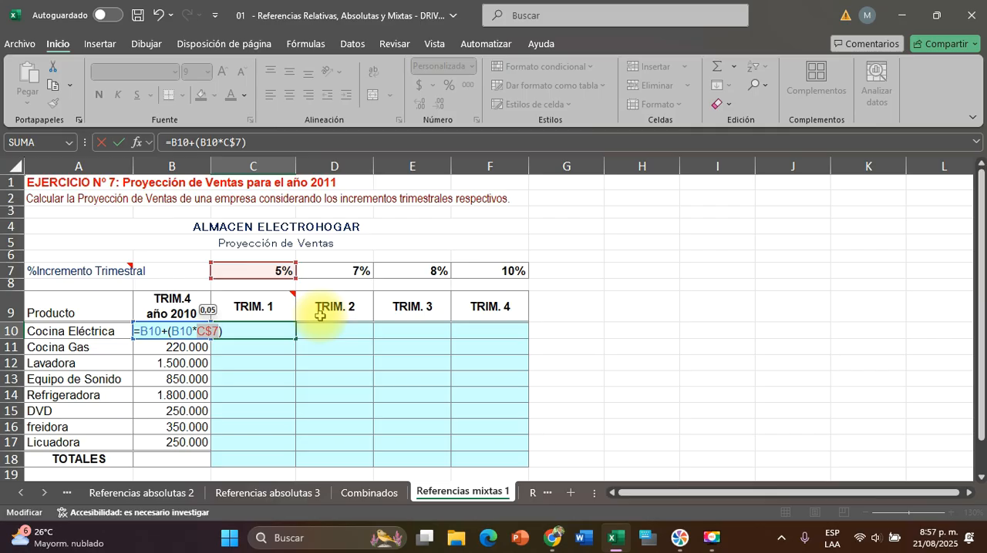
pyautogui.press('F4')
pyautogui.press('F4')
pyautogui.press('F4')
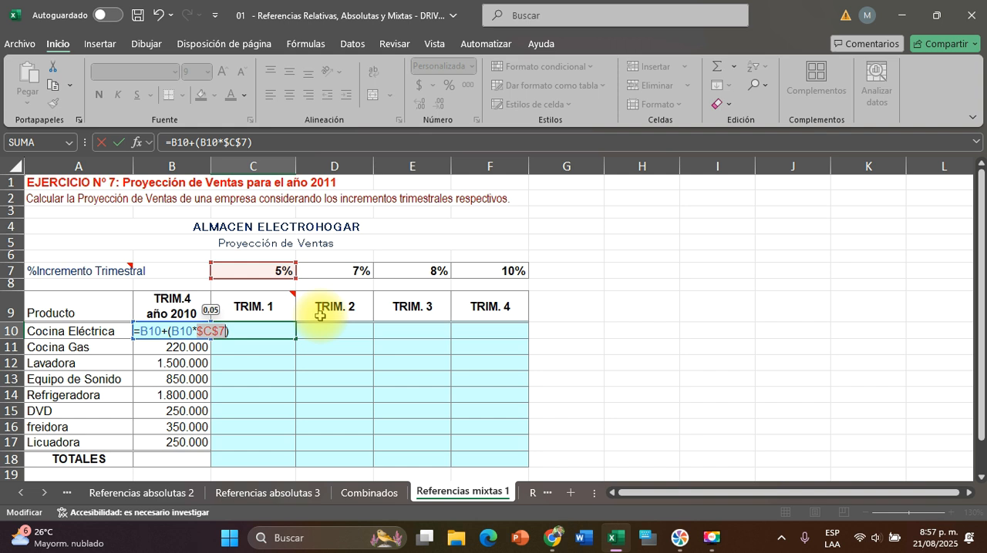
pyautogui.press('F4')
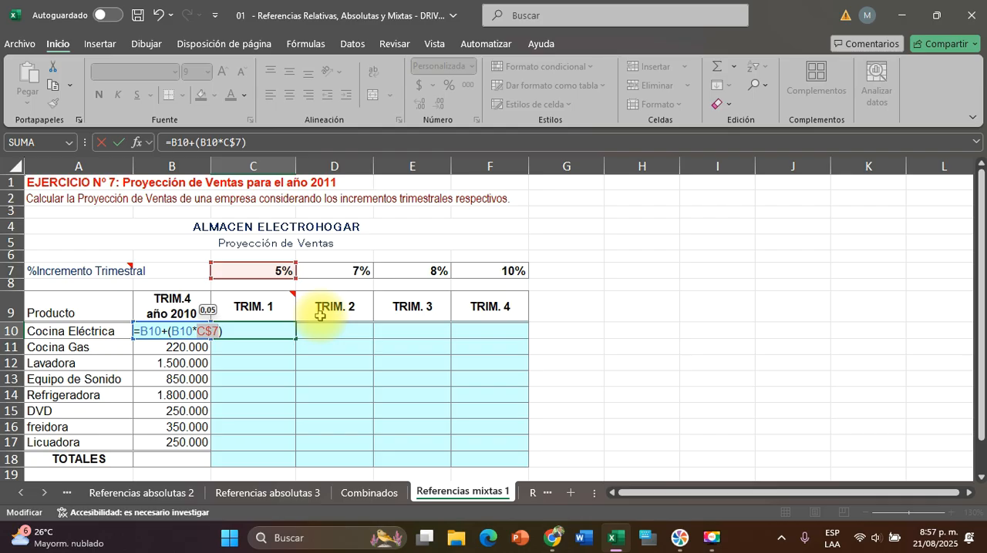
pyautogui.press('Return')
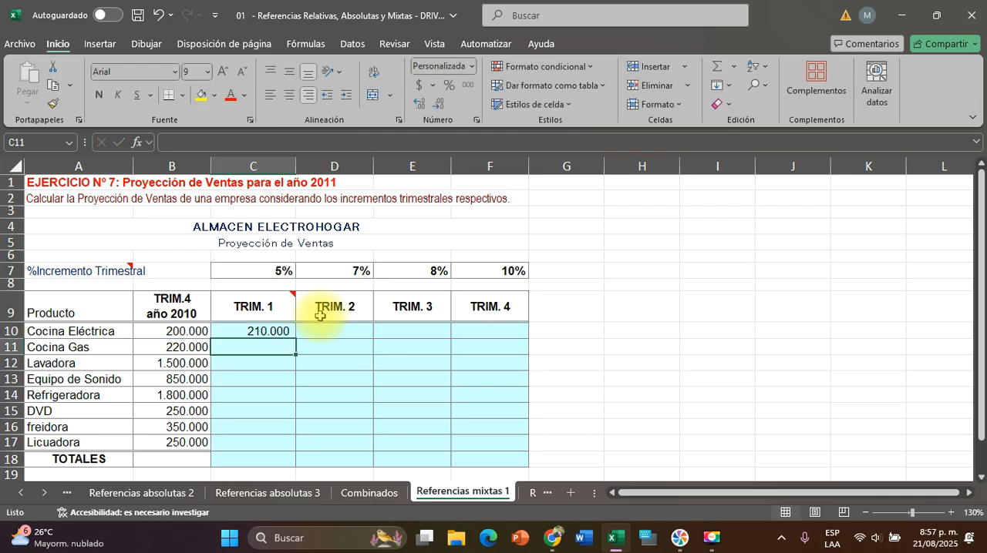
# Copy the C10 formula across to F10 and then the whole row down through row 17
pyautogui.click(266, 329)
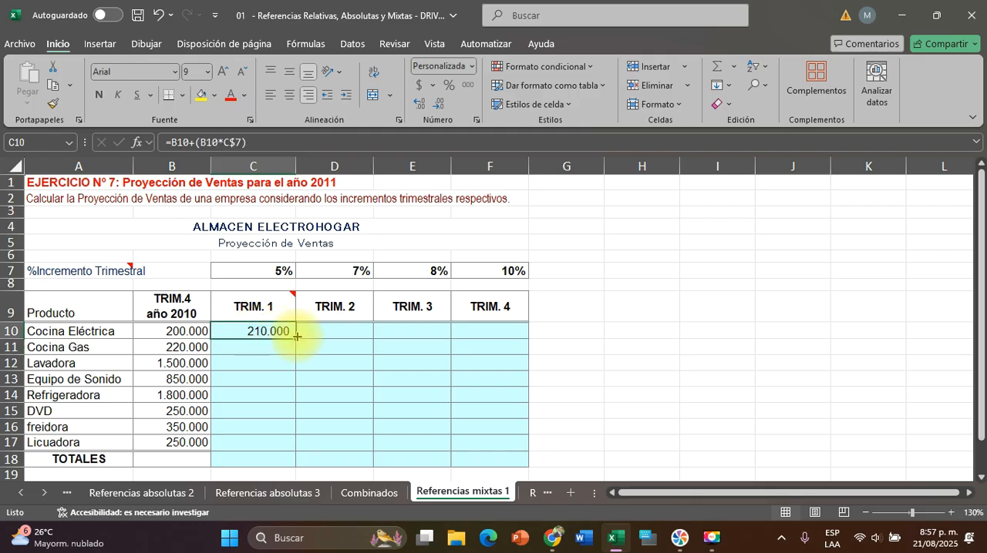
pyautogui.moveTo(294, 337); pyautogui.dragTo(497, 329)
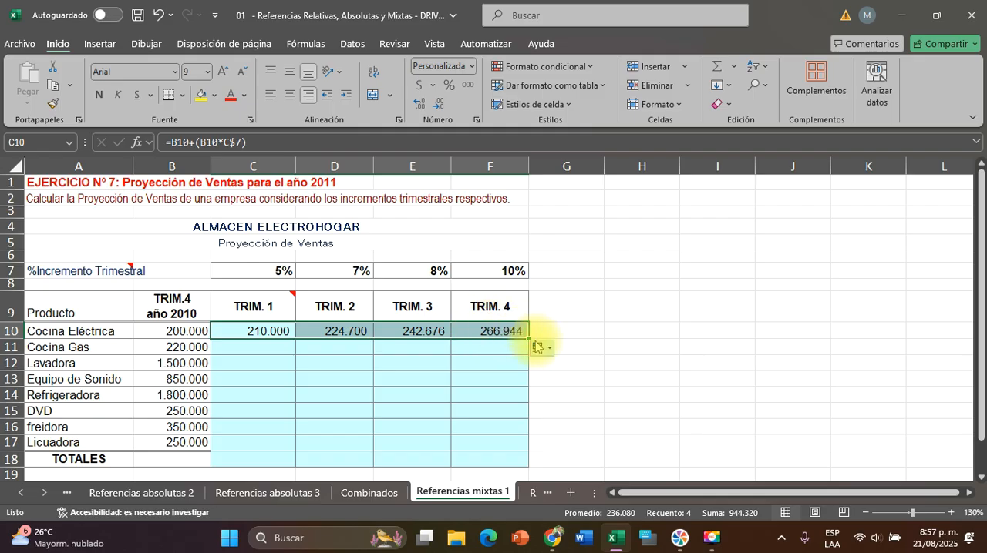
pyautogui.moveTo(530, 339); pyautogui.dragTo(527, 451)
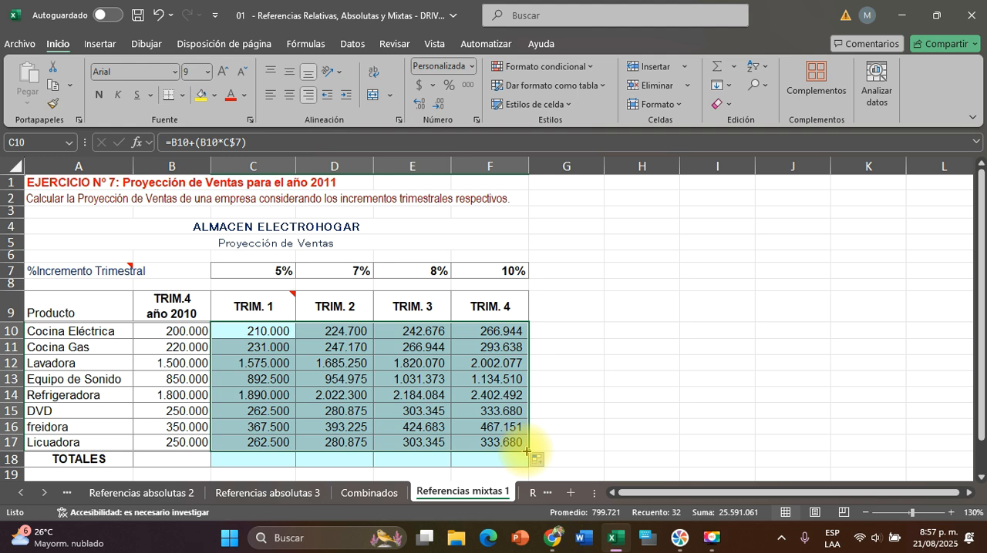
# Check the cell references in the E15 formula and compare them with the mixed reference in C10
pyautogui.click(420, 413)
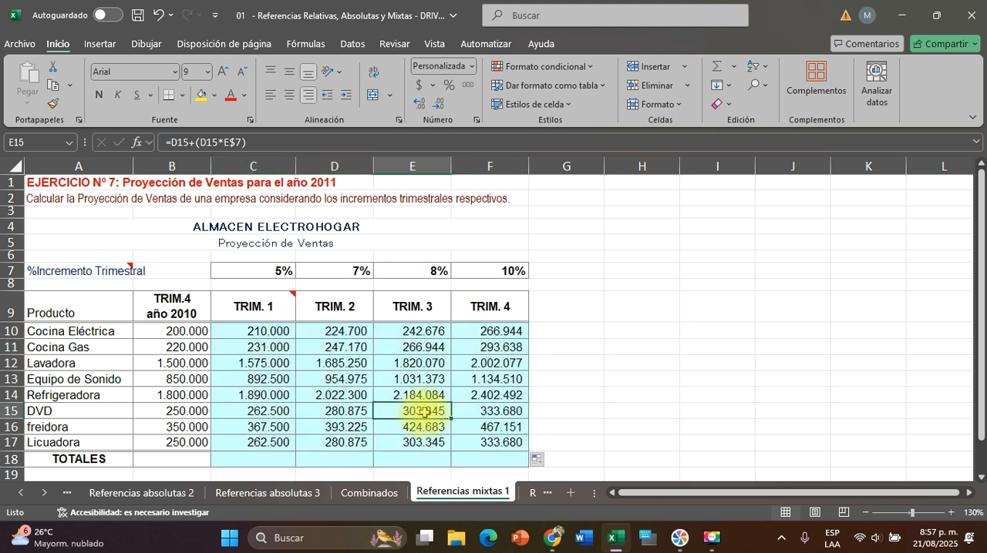
pyautogui.doubleClick(424, 412)
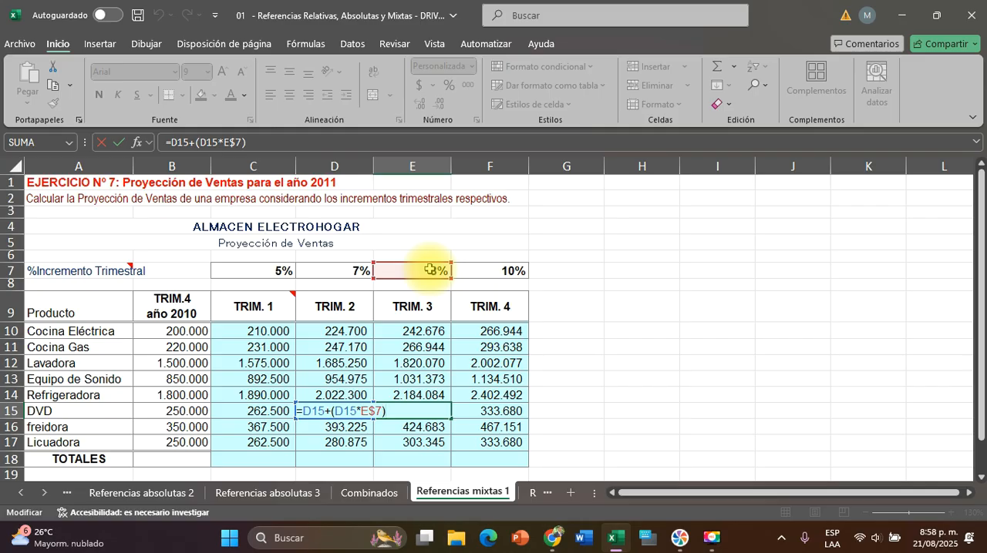
pyautogui.press('Escape')
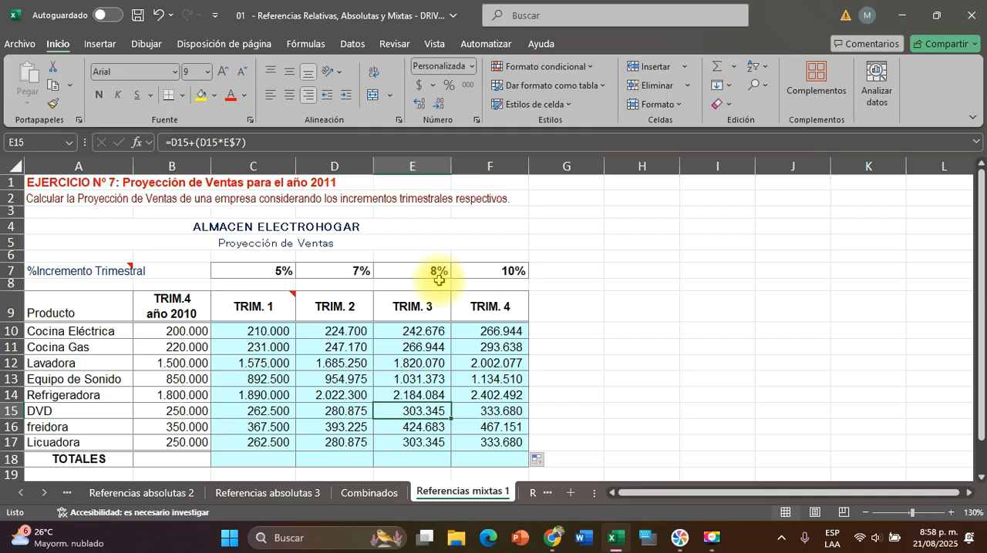
pyautogui.click(239, 331)
pyautogui.doubleClick(246, 330)
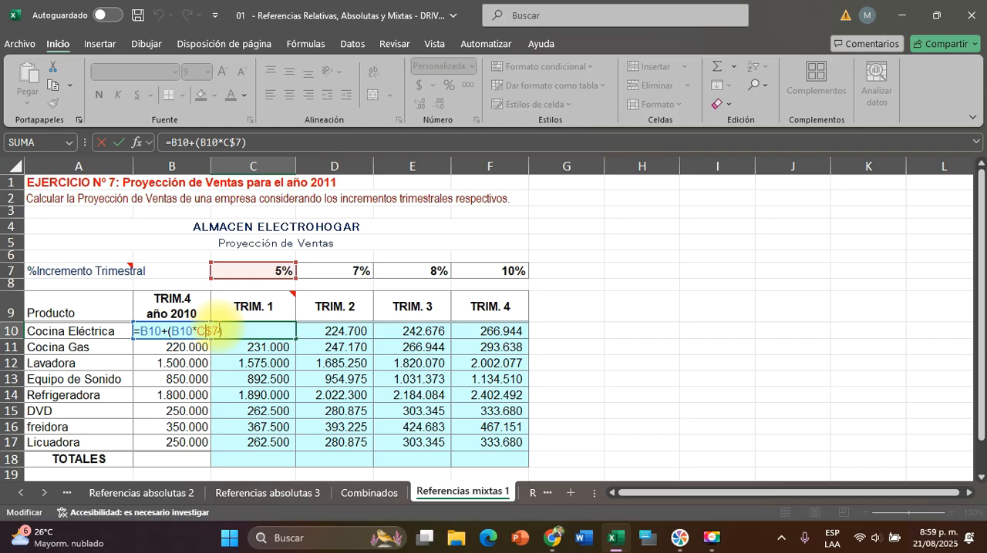
pyautogui.press('Return')
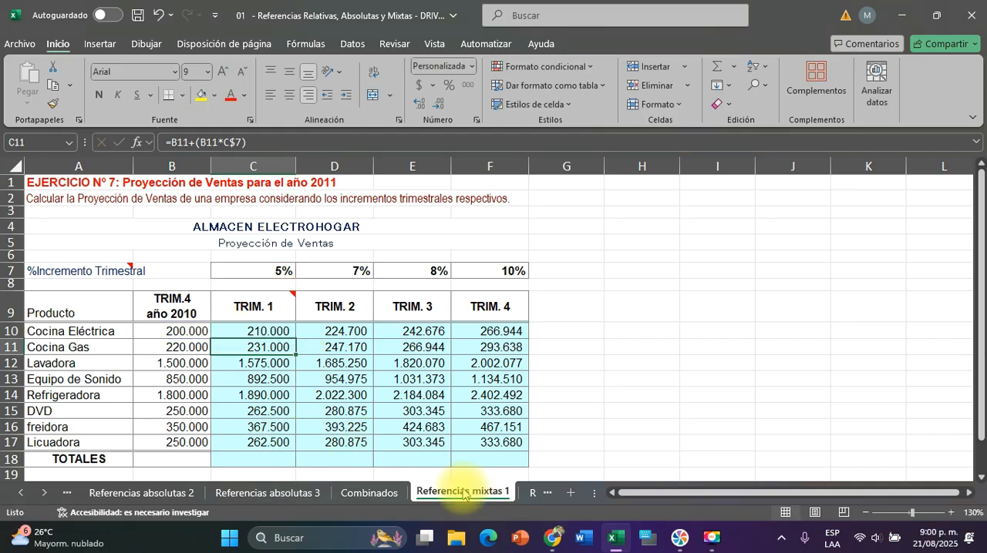
pyautogui.hscroll(1, 463, 494)
pyautogui.hscroll(1, 455, 494)
pyautogui.hscroll(-2, 408, 493)
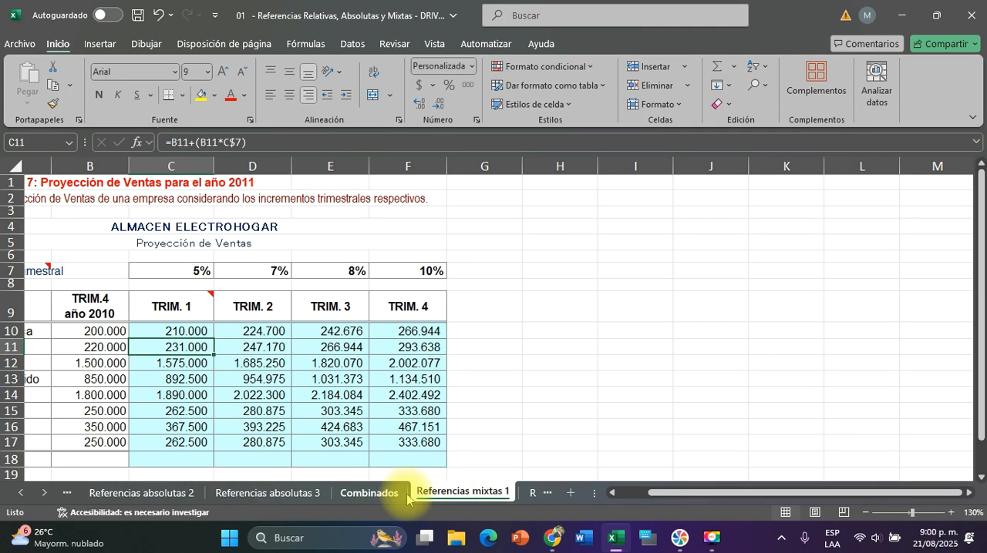
pyautogui.click(367, 494)
pyautogui.hscroll(2, 431, 498)
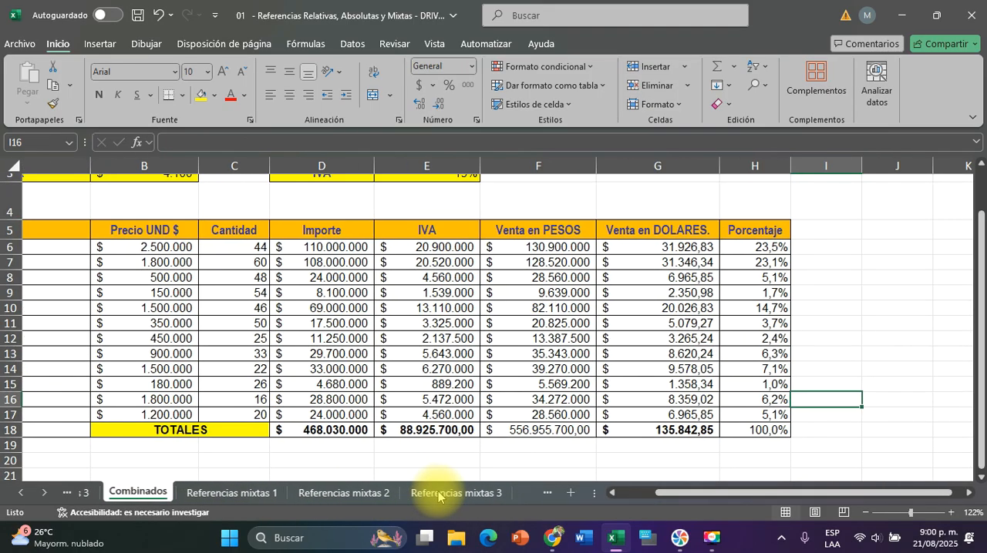
pyautogui.hscroll(-2, 401, 496)
pyautogui.click(455, 492)
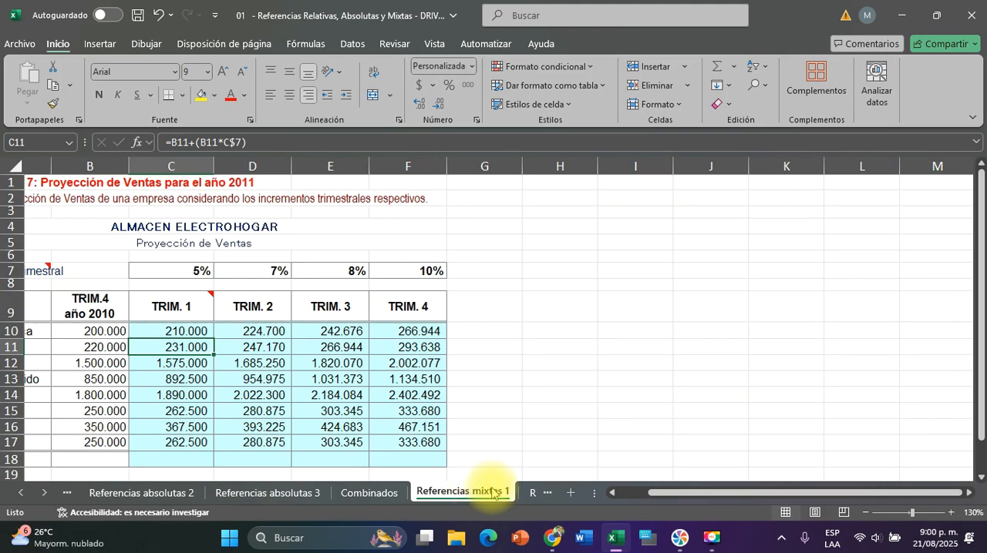
pyautogui.hscroll(1, 492, 494)
pyautogui.hscroll(-1, 491, 494)
pyautogui.press('Escape')
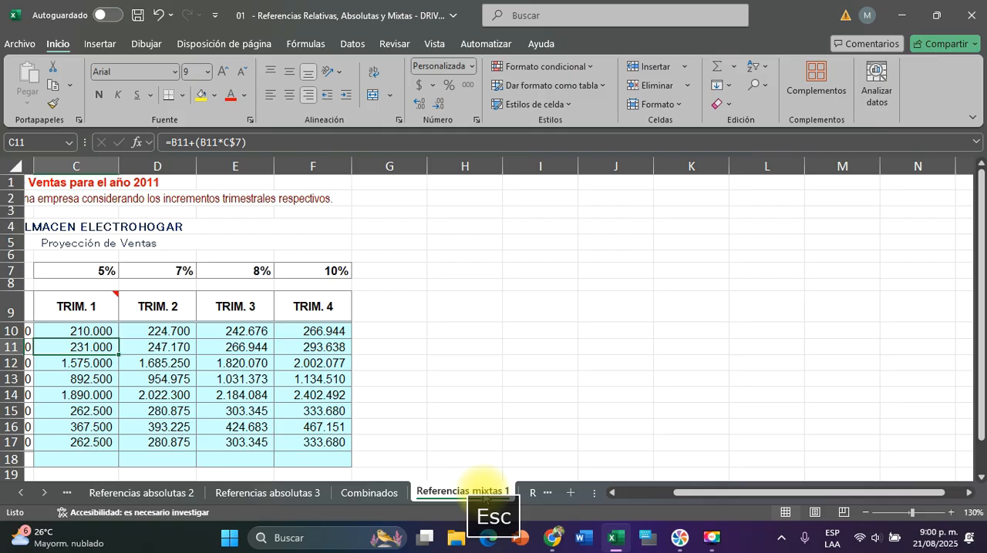
# Look over the Referencias mixtas 2 and Referencias mixtas 3 exercises and return to the Referencias mixtas 2 sheet
pyautogui.click(544, 493)
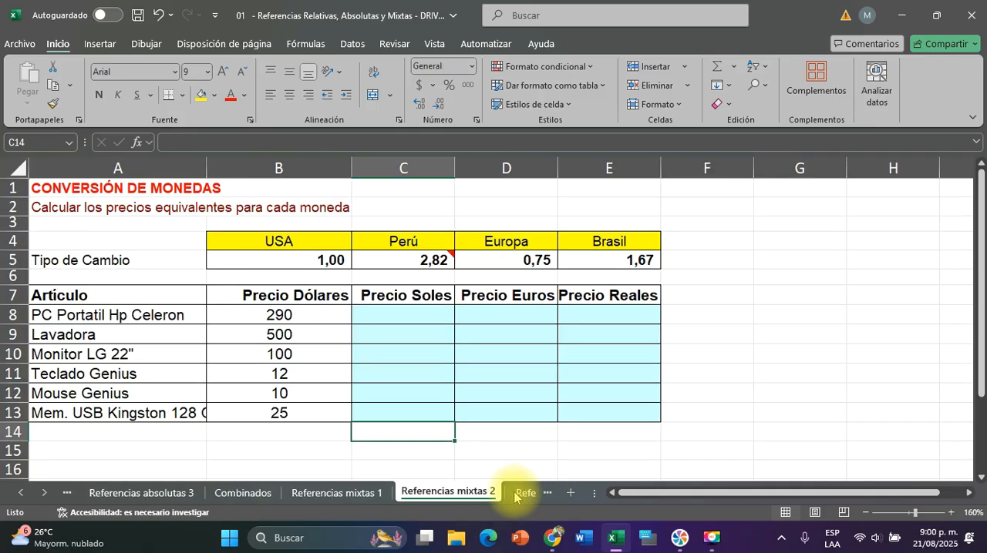
pyautogui.click(524, 495)
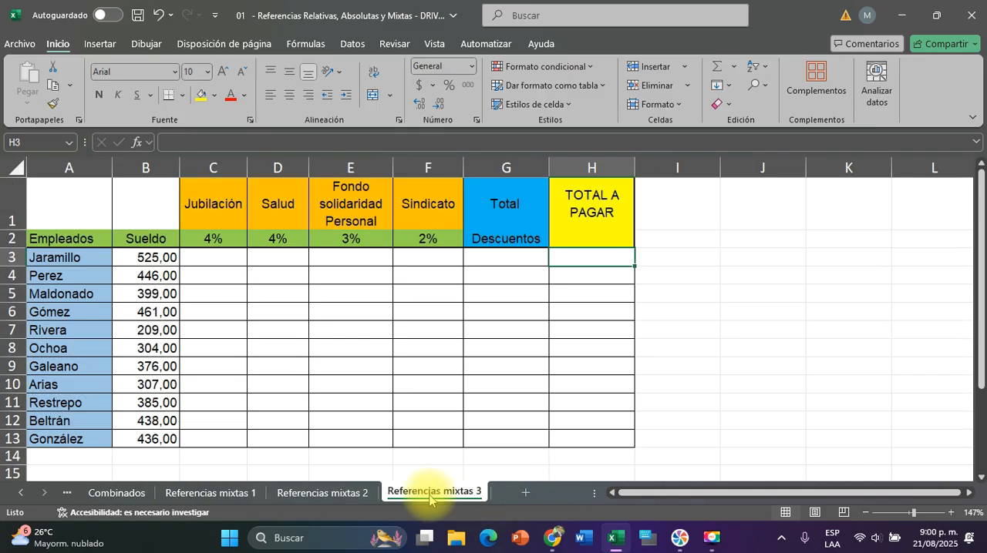
pyautogui.click(341, 491)
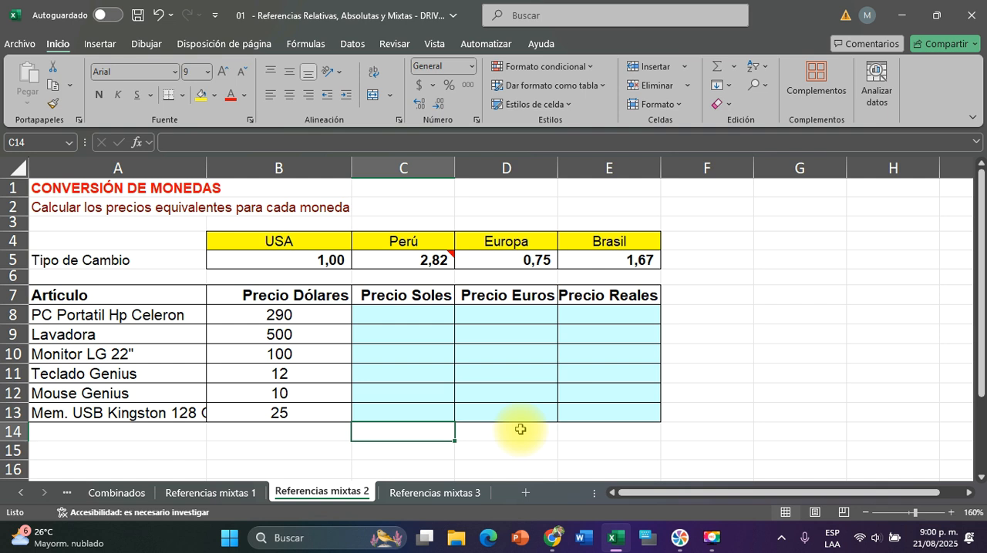
pyautogui.click(711, 537)
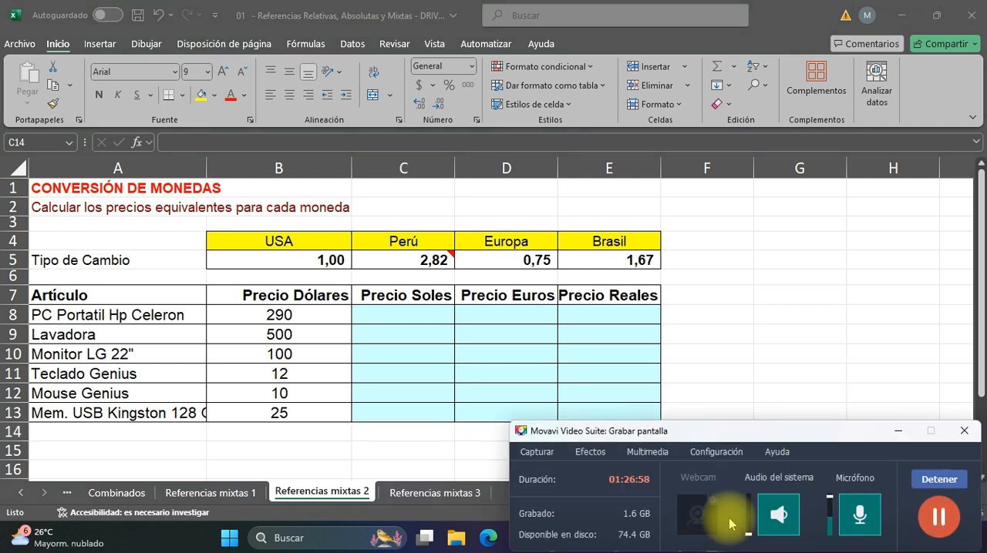